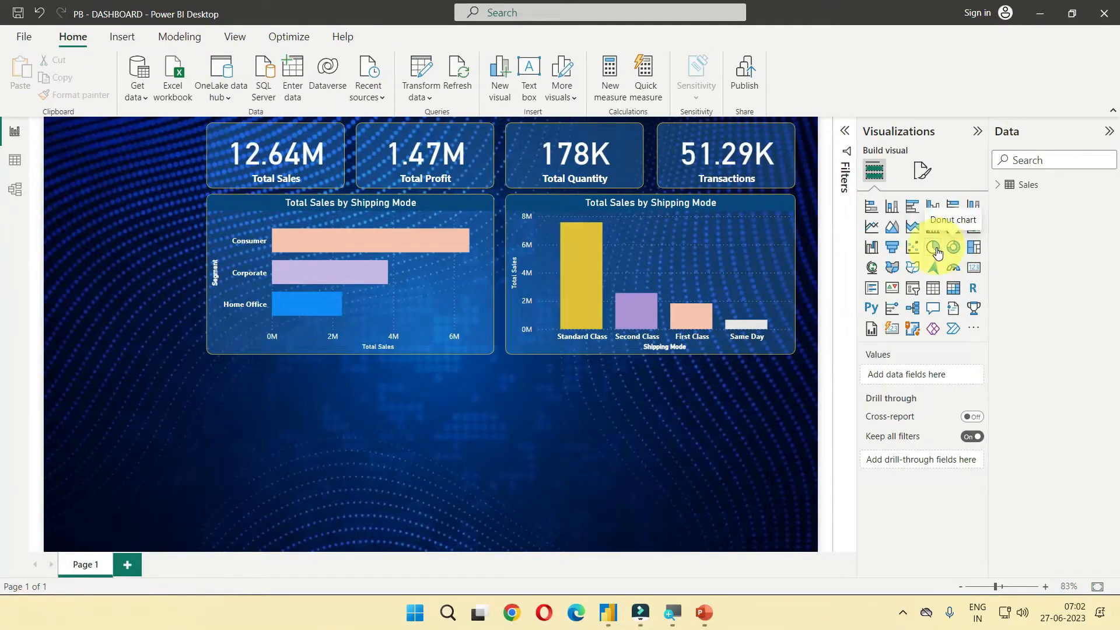
Insert a pie chart below the Segment bar chart, widen it slightly, and assign Category as legend and Profit as values.
click(934, 252)
drag(281, 412, 361, 395)
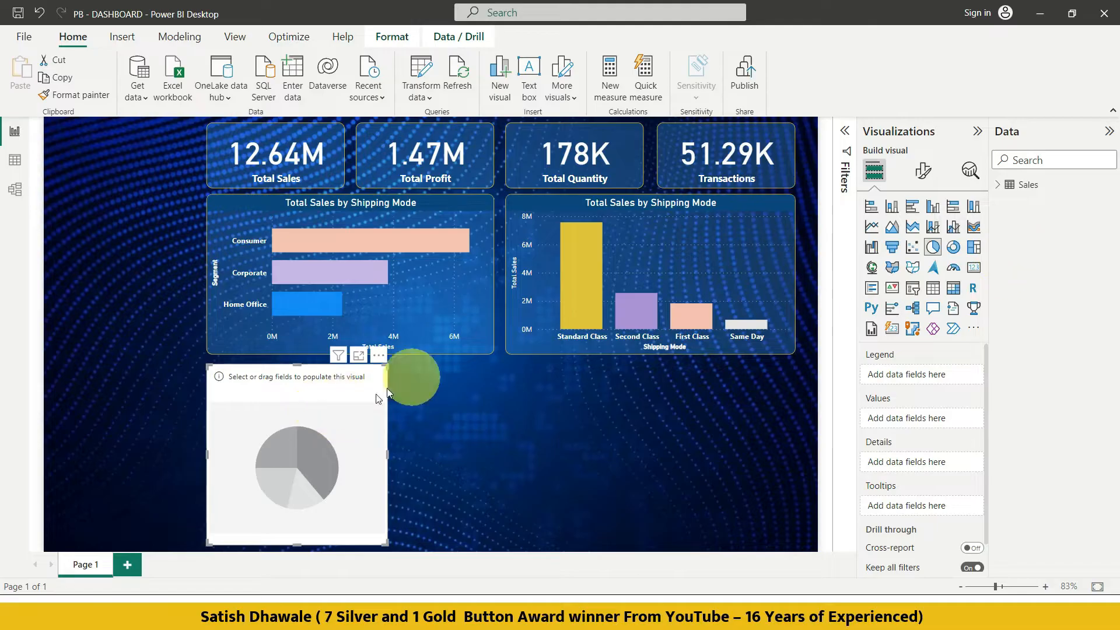
click(1000, 185)
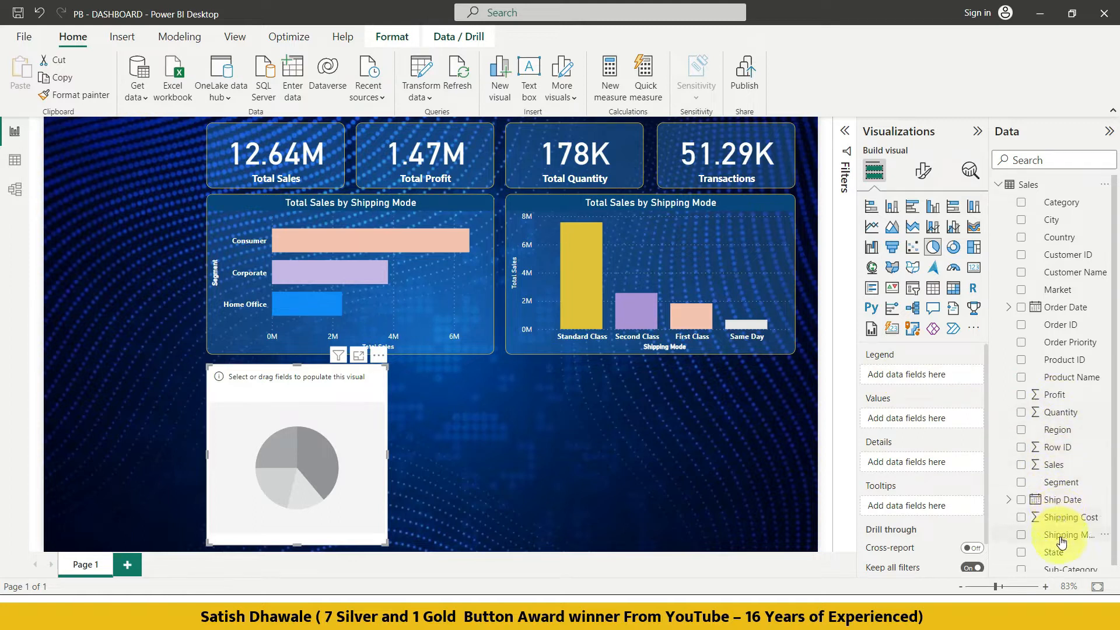
drag(1061, 202, 939, 380)
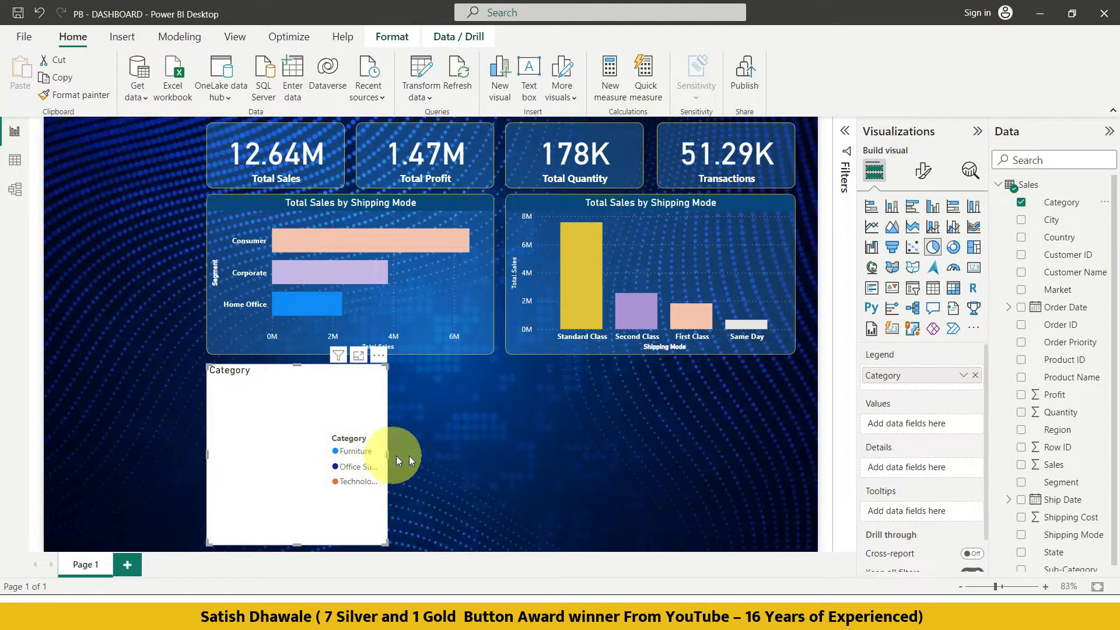
drag(398, 460, 430, 455)
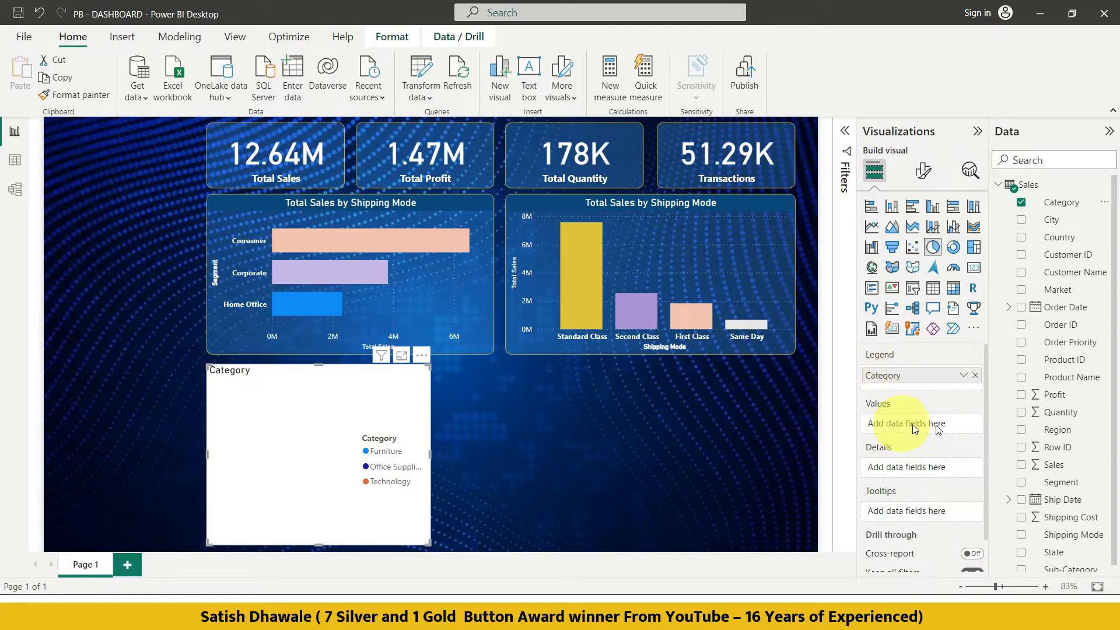
drag(1055, 395, 933, 423)
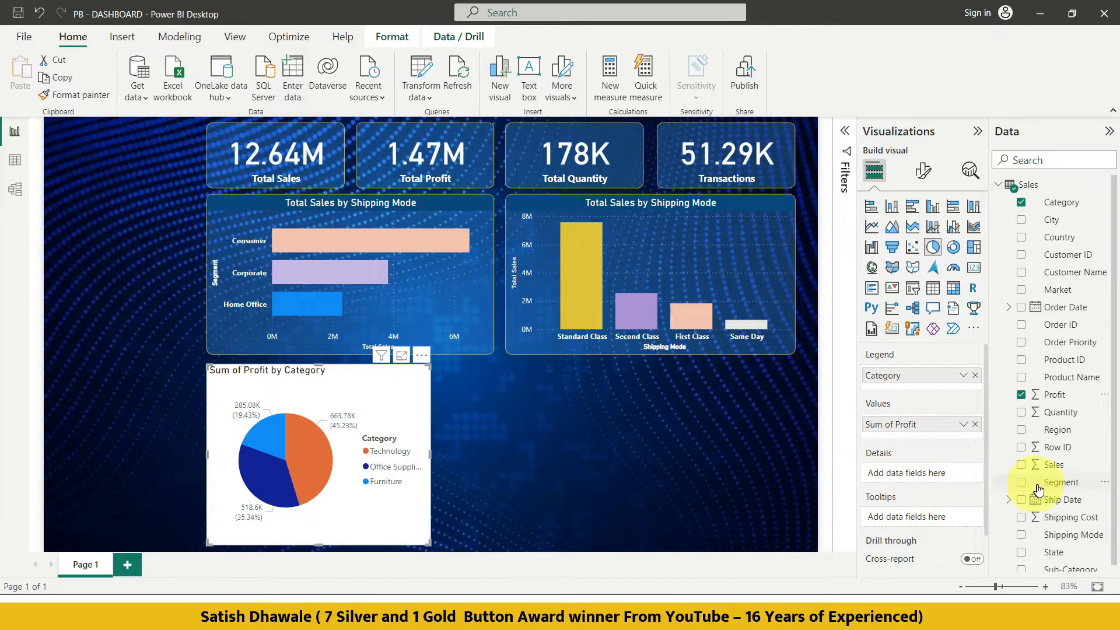
Try splitting the pie chart by adding Segment as details, inspect a slice, and remove Segment again.
drag(1031, 483, 919, 472)
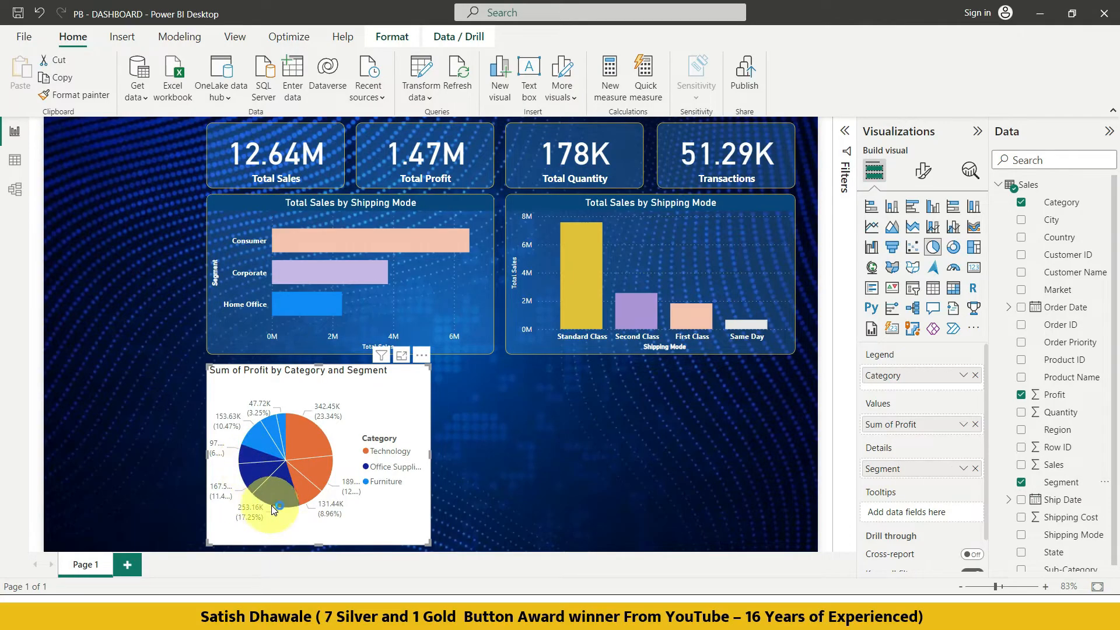
mouse_move(258, 475)
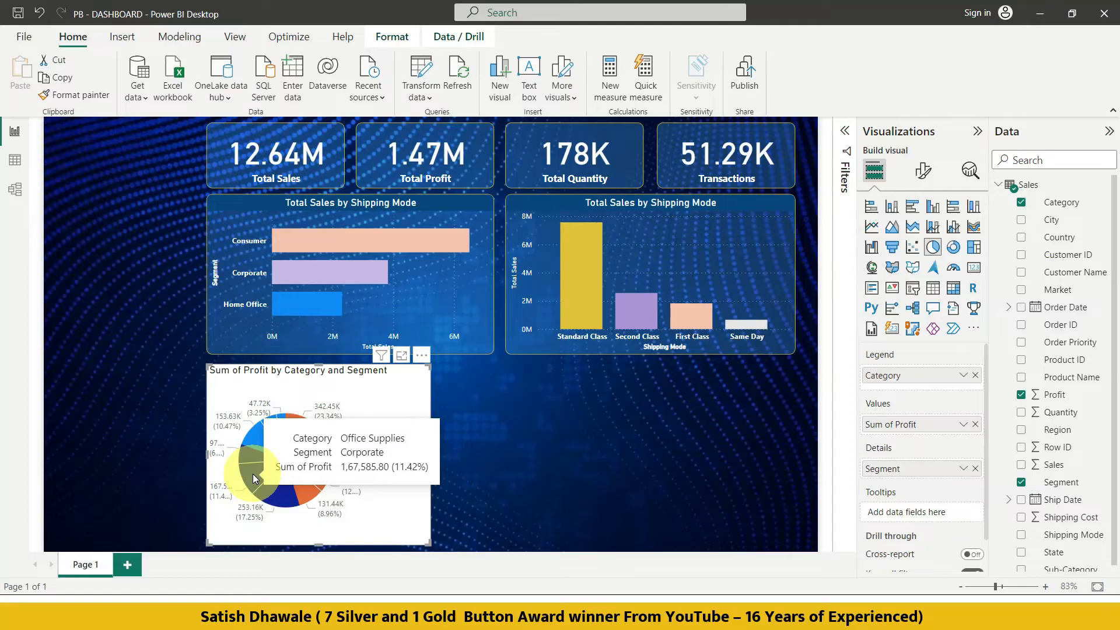
click(976, 469)
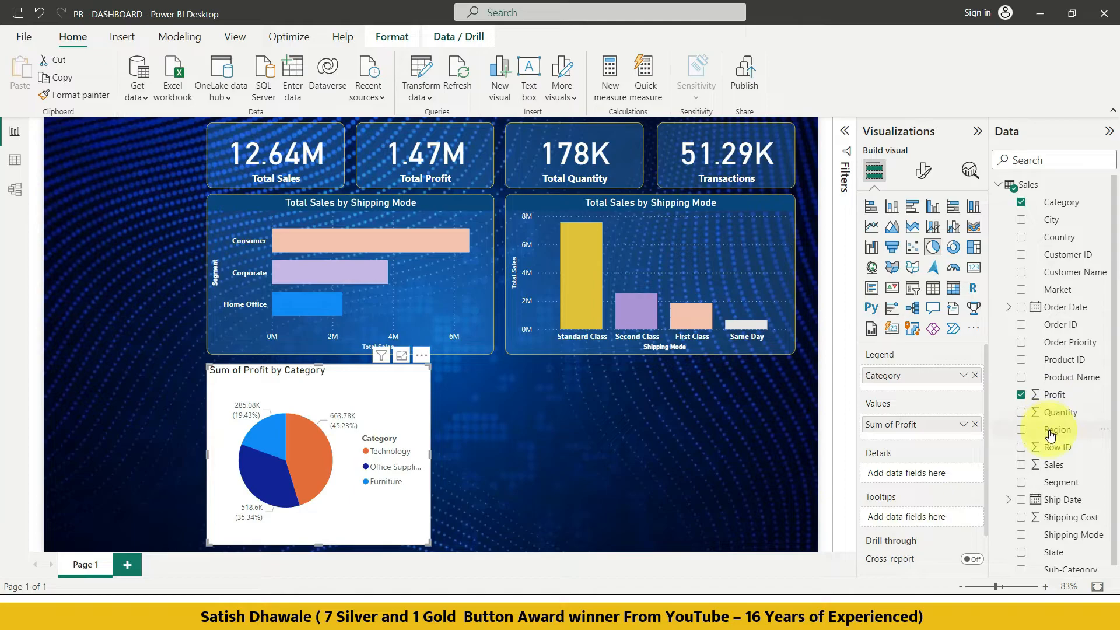
Try adding Sales to the pie chart's tooltips, check a slice's tooltip, and remove Sales again.
drag(1053, 465, 949, 525)
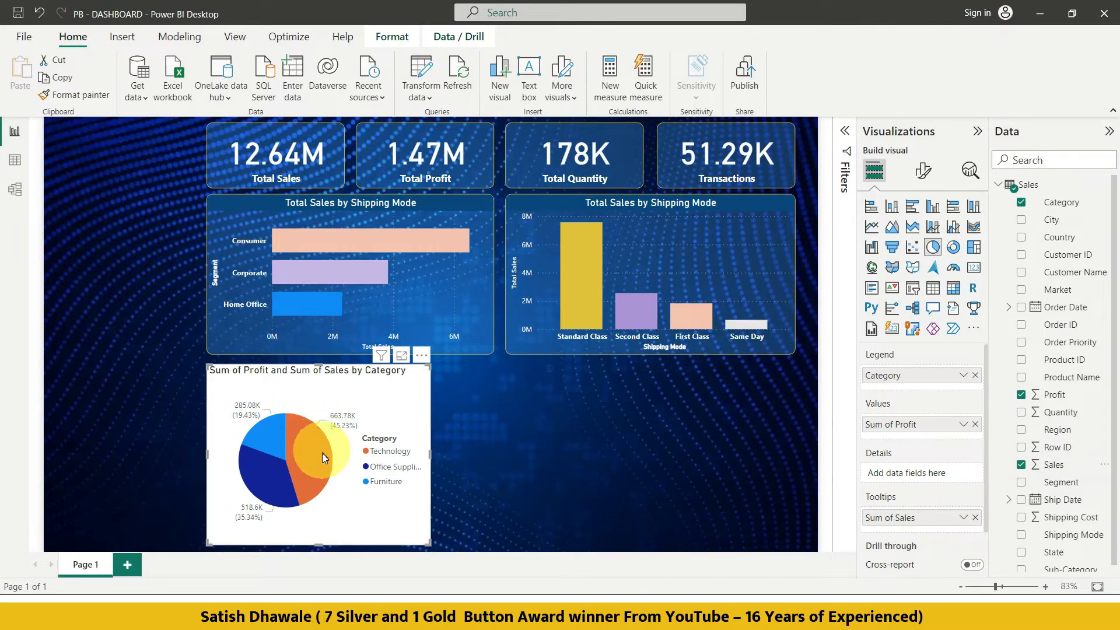
mouse_move(315, 461)
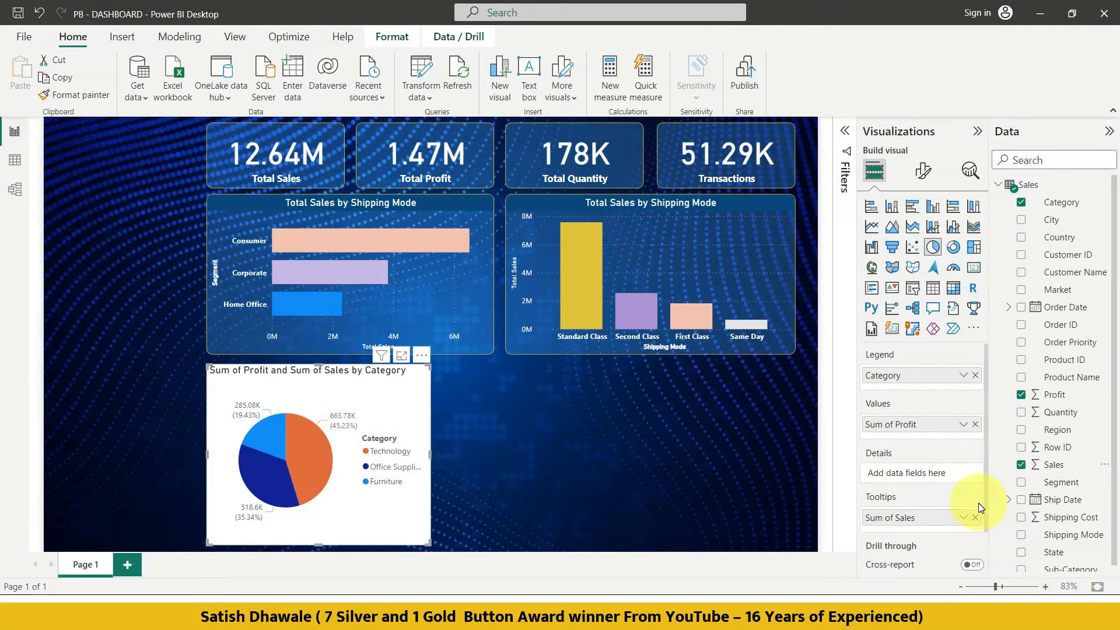
click(975, 517)
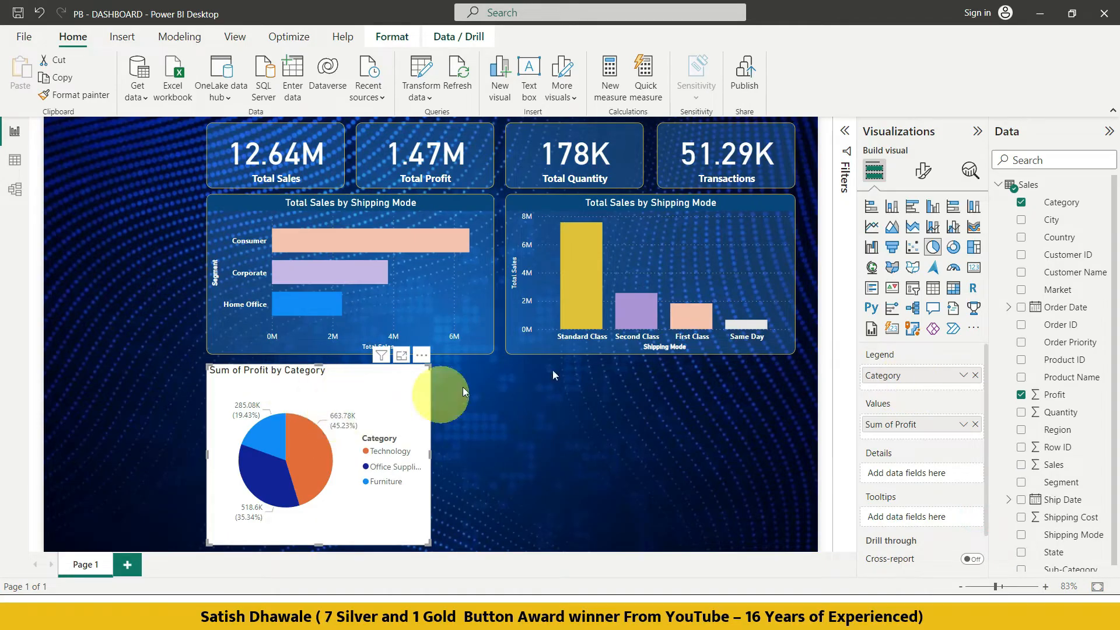
Try the donut chart type on the Profit by Category visual and return it to a pie chart.
click(954, 249)
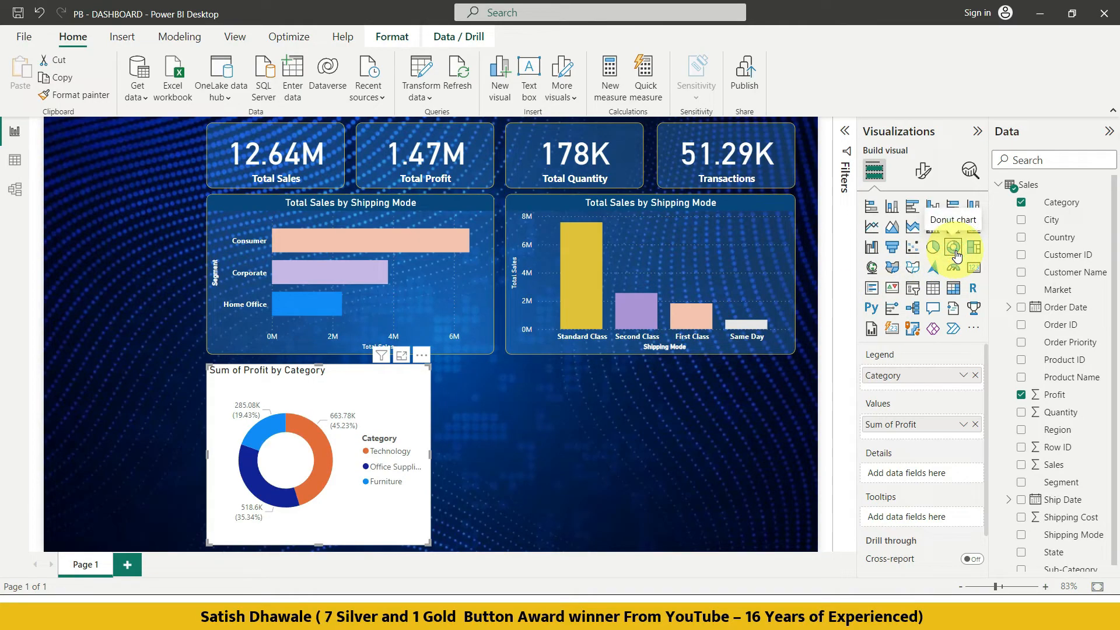
click(934, 249)
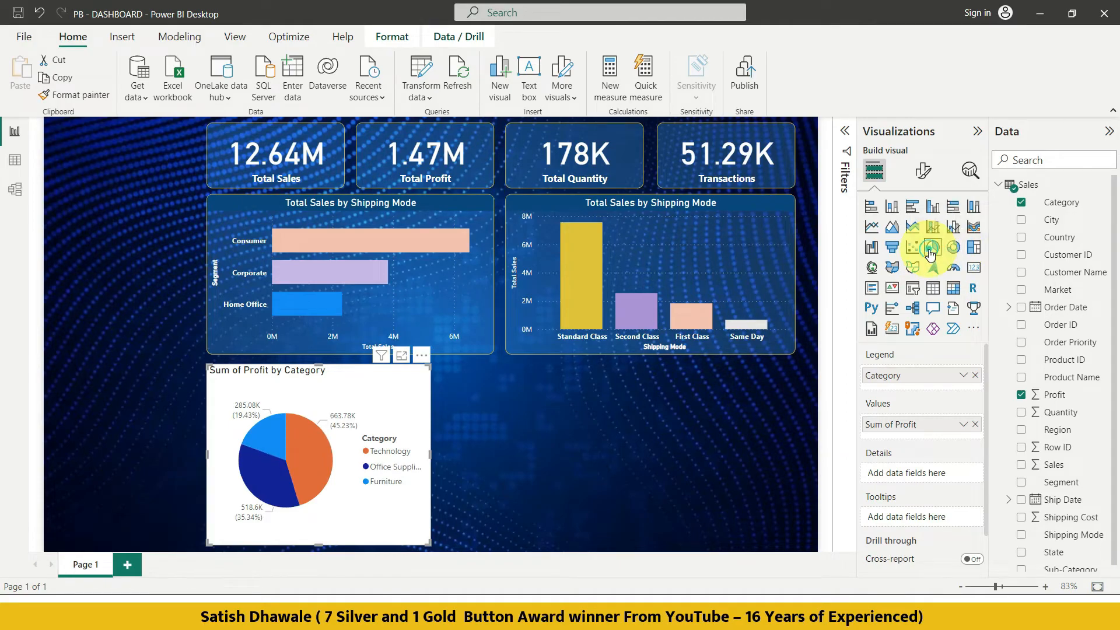
click(951, 256)
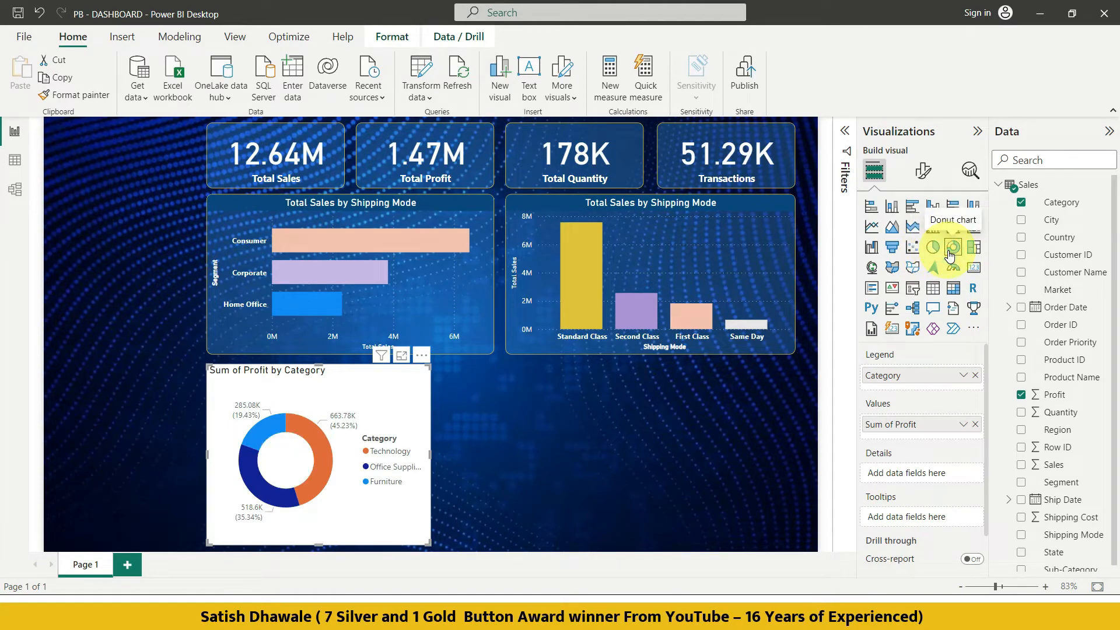
click(933, 247)
click(953, 247)
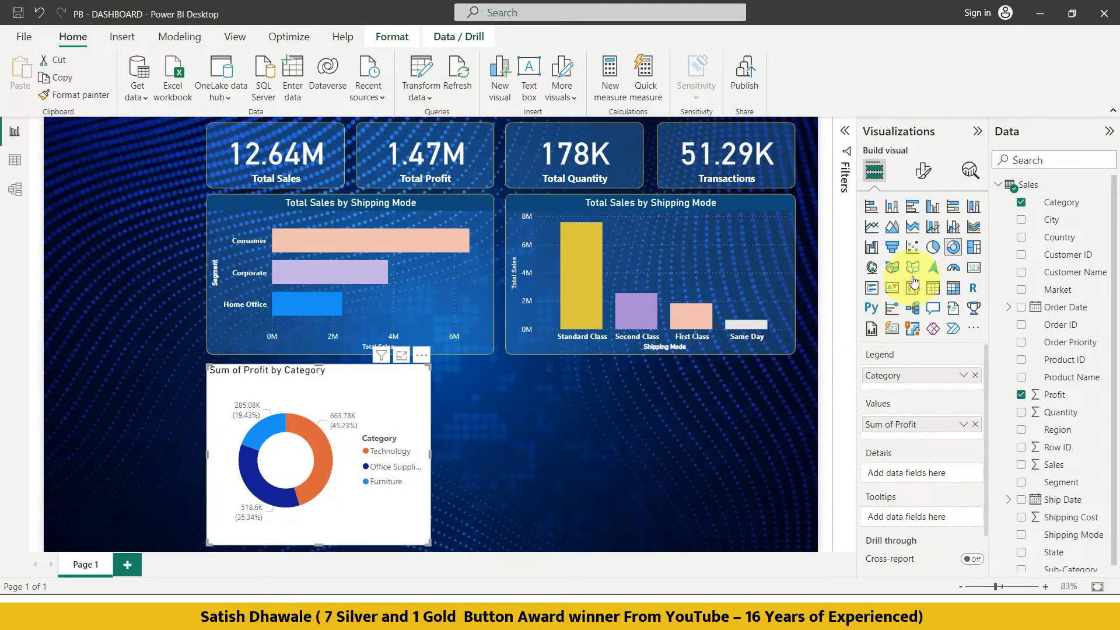
click(932, 248)
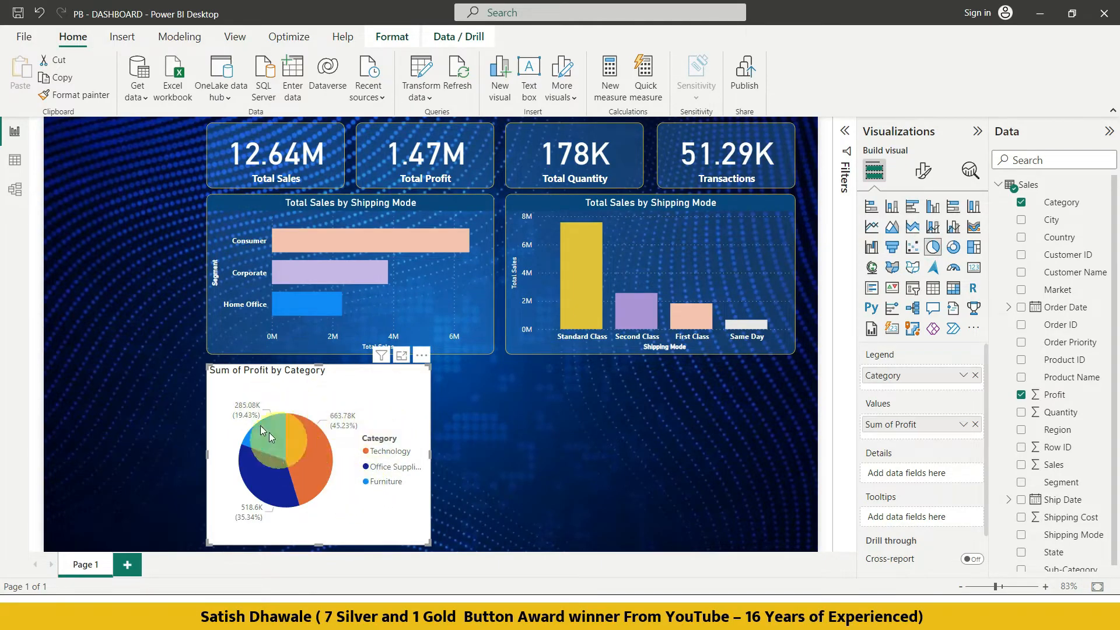
Copy the formatting of the Segment bar chart to the pie chart with Format painter.
click(230, 351)
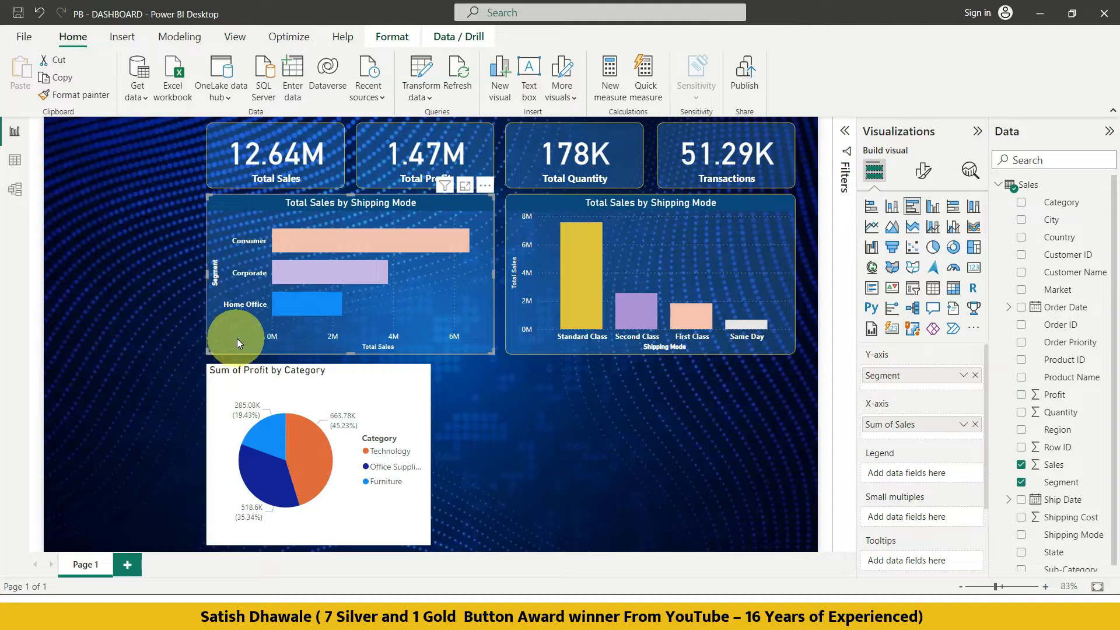
click(96, 97)
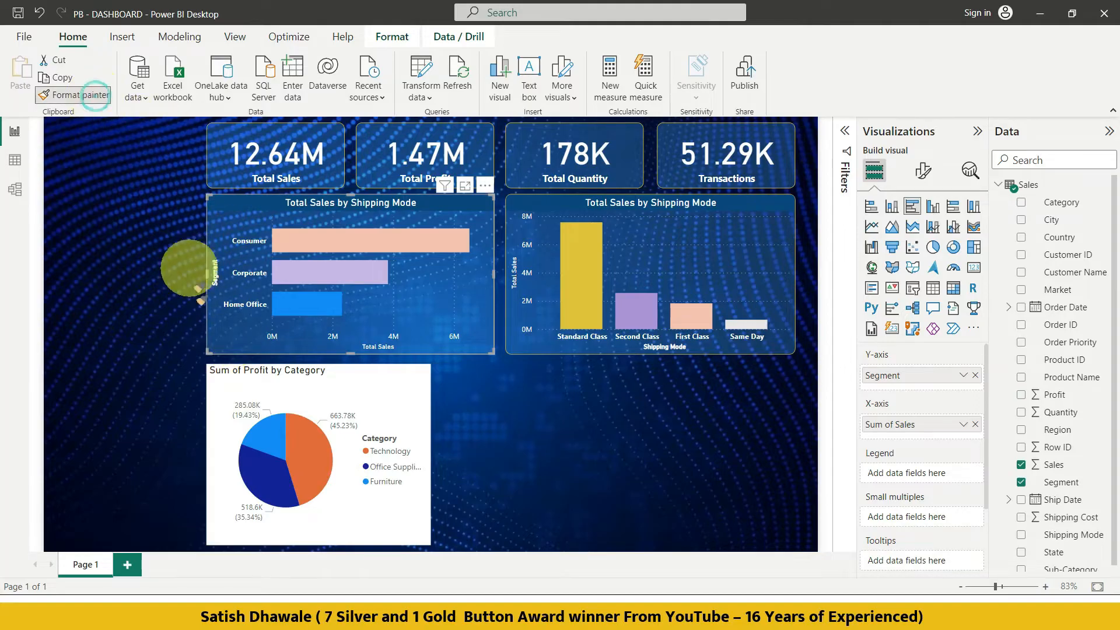
click(220, 403)
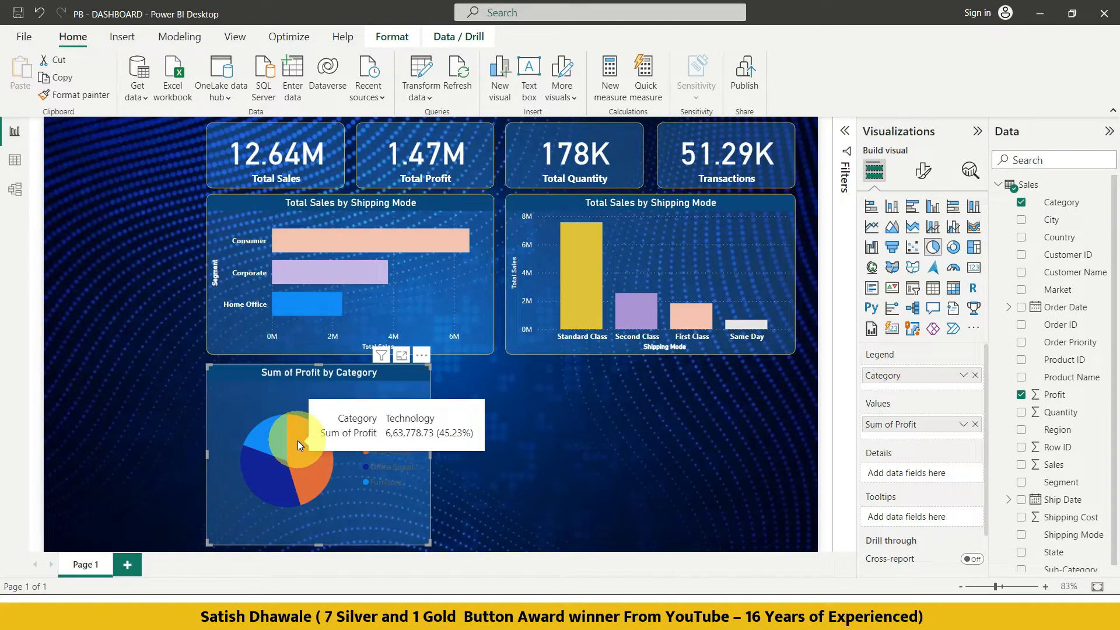
Set the pie chart's legend text color to white.
mouse_move(244, 481)
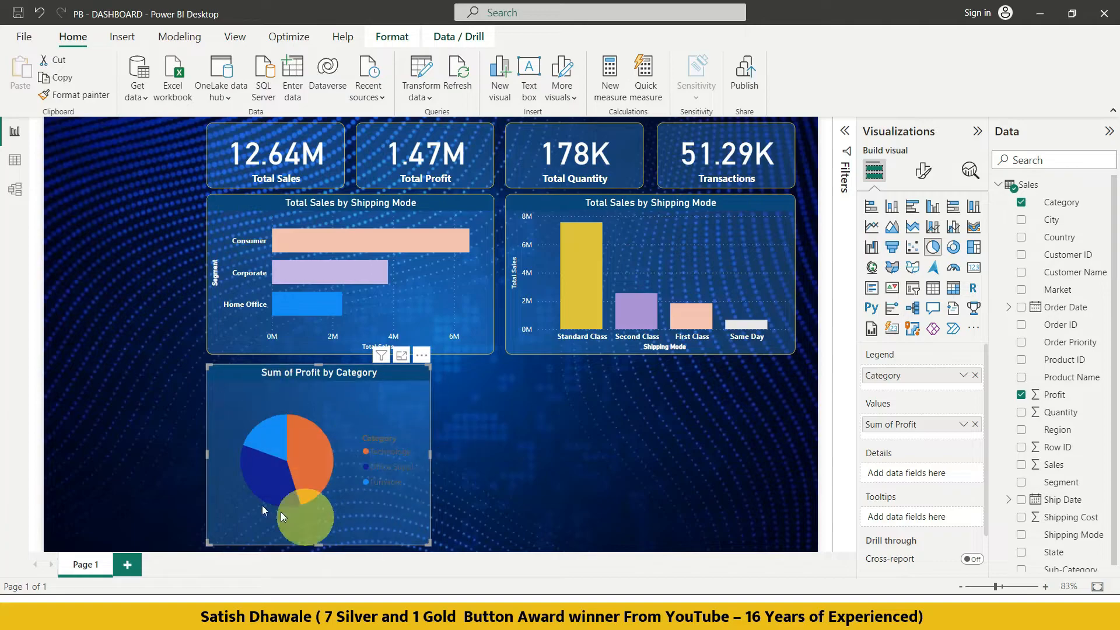
mouse_move(316, 486)
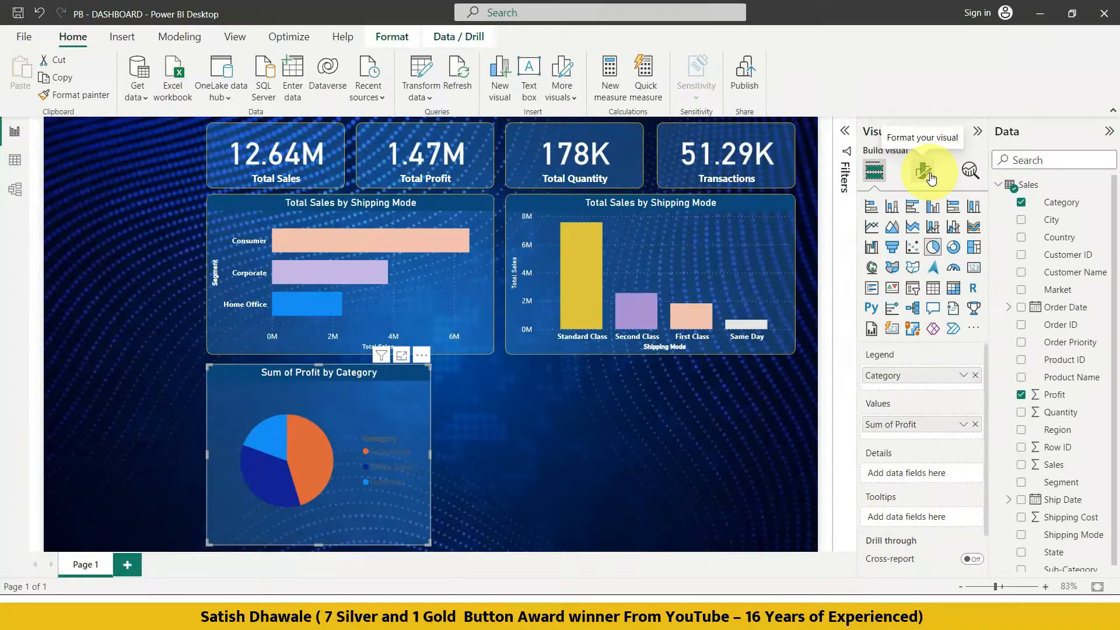
click(930, 176)
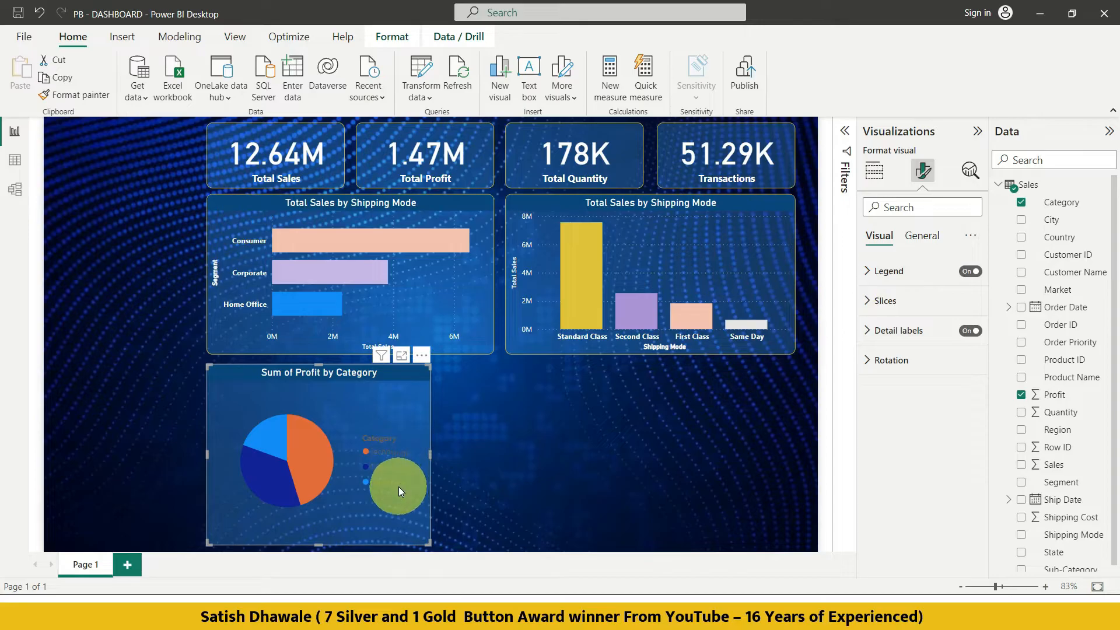
click(868, 272)
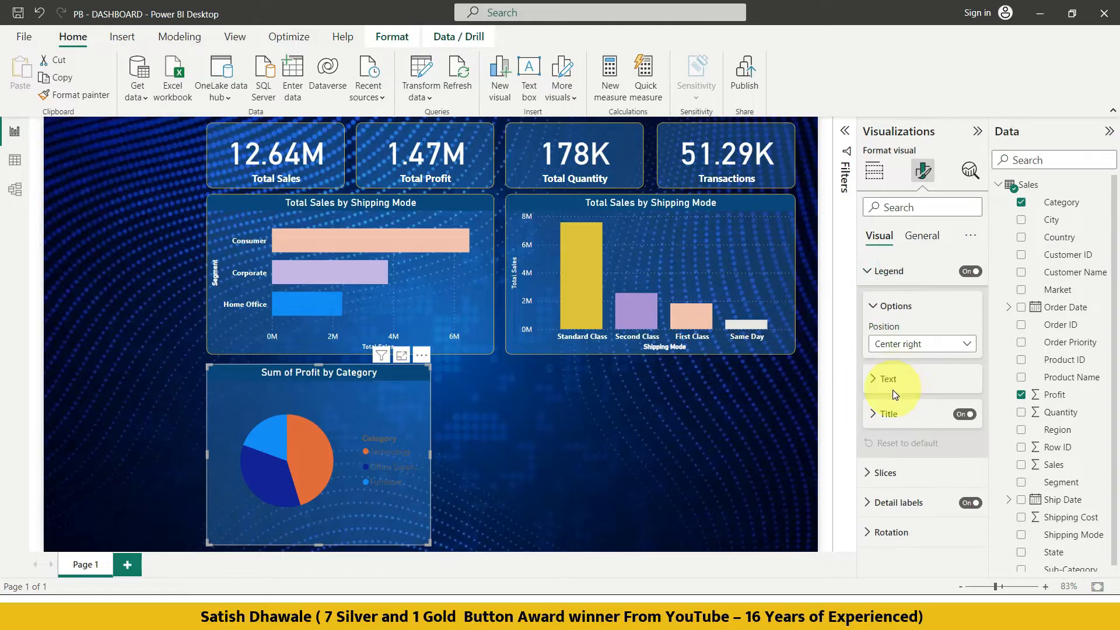
click(875, 386)
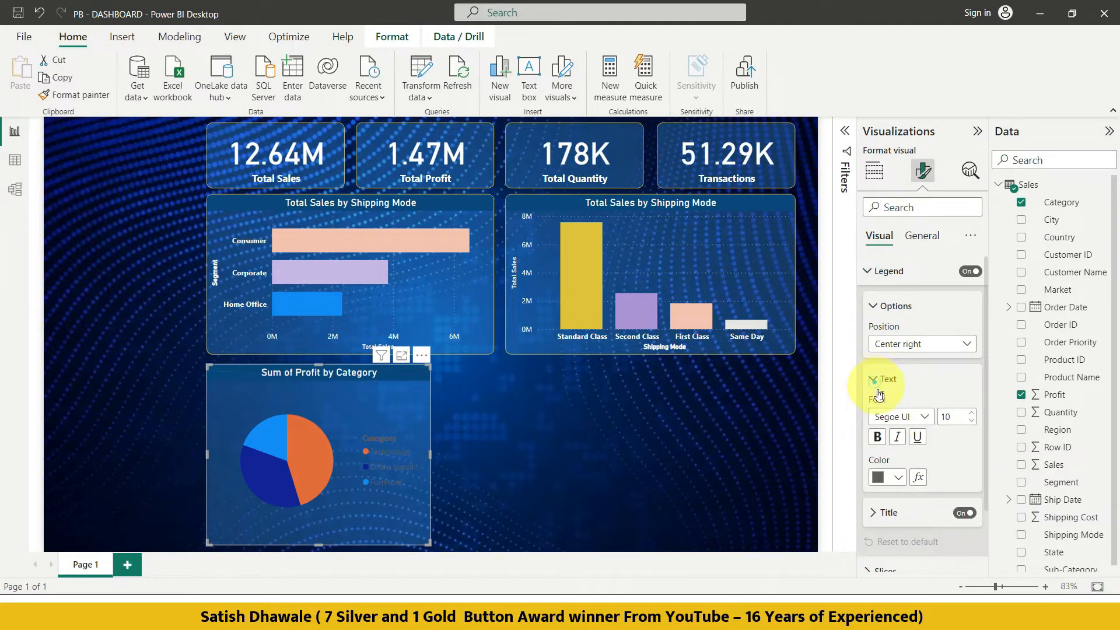
click(895, 480)
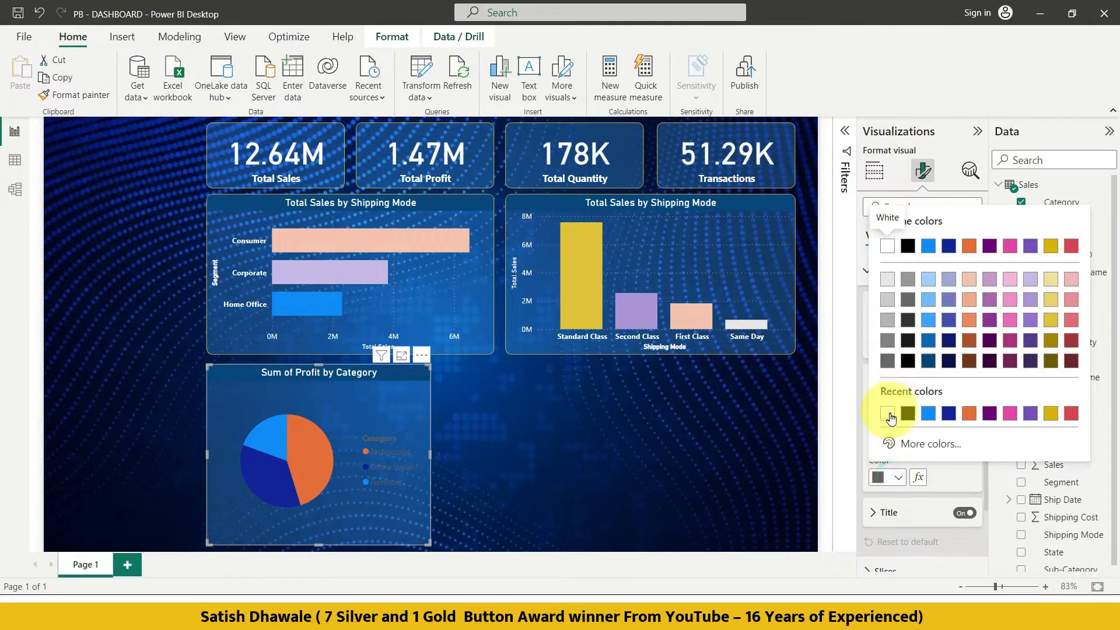
click(882, 413)
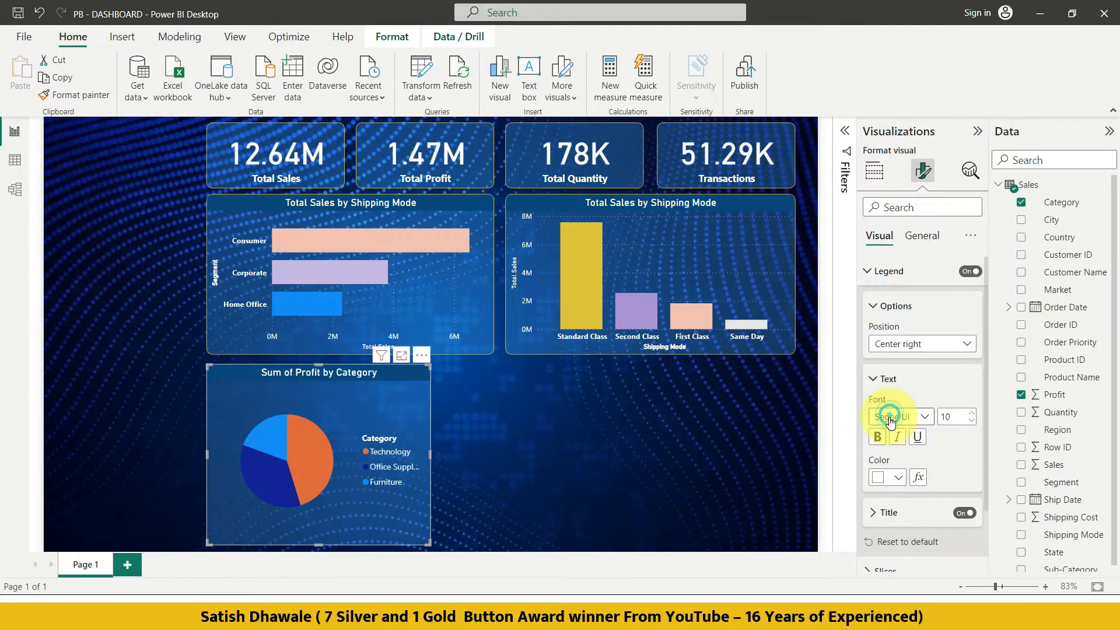
Set the pie chart's legend position to Top center.
click(911, 343)
click(898, 378)
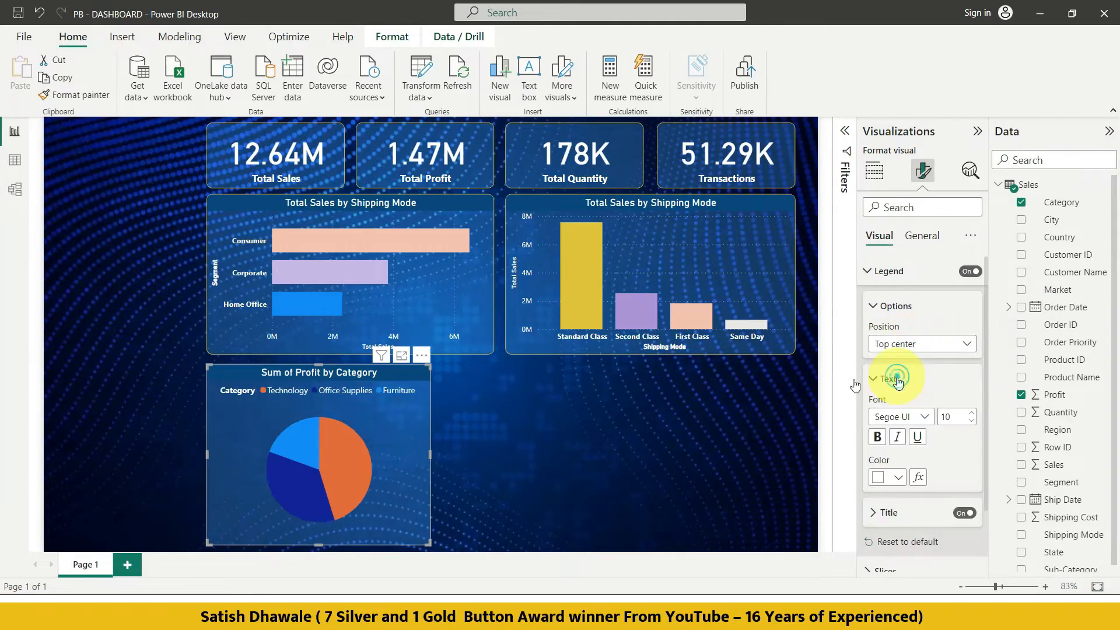
click(913, 346)
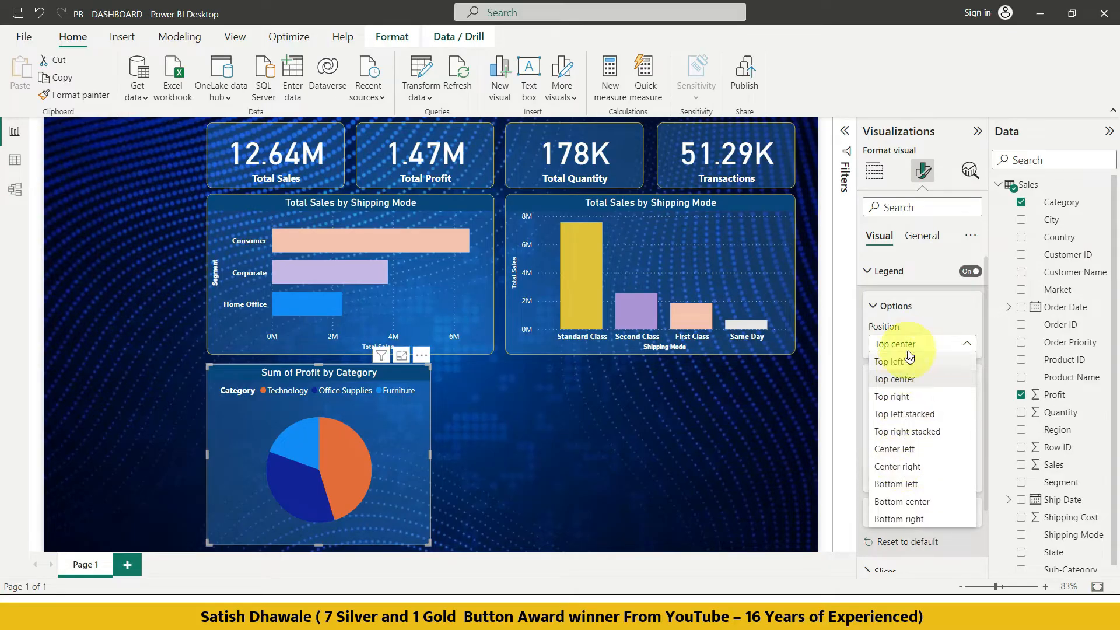
click(914, 327)
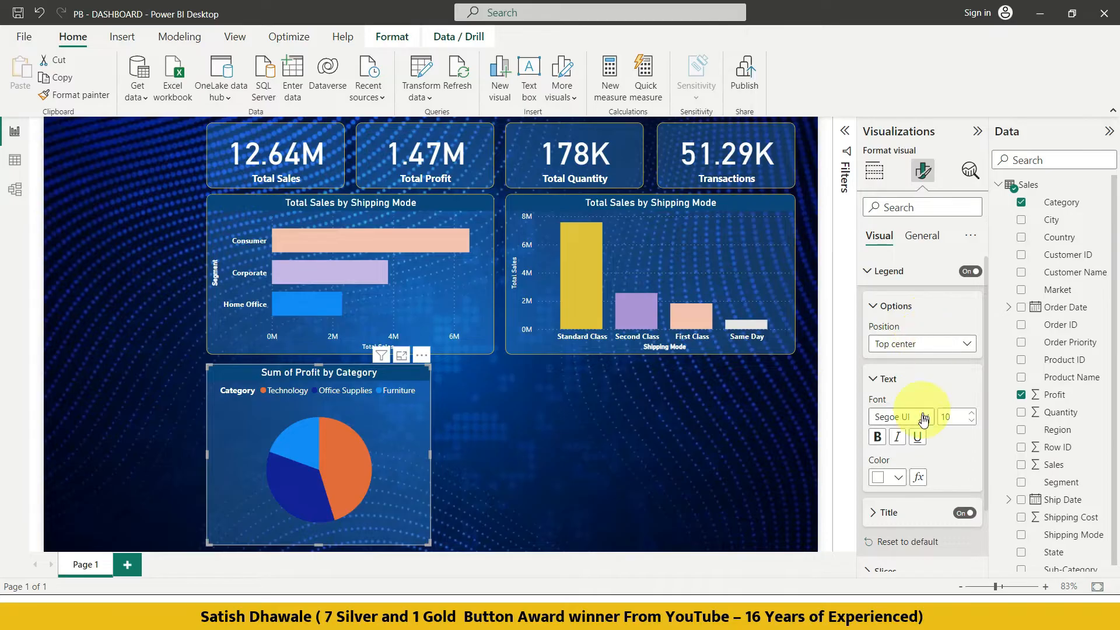
Try bold on the pie chart's legend text and switch it back off.
click(878, 439)
click(877, 443)
click(877, 443)
click(877, 444)
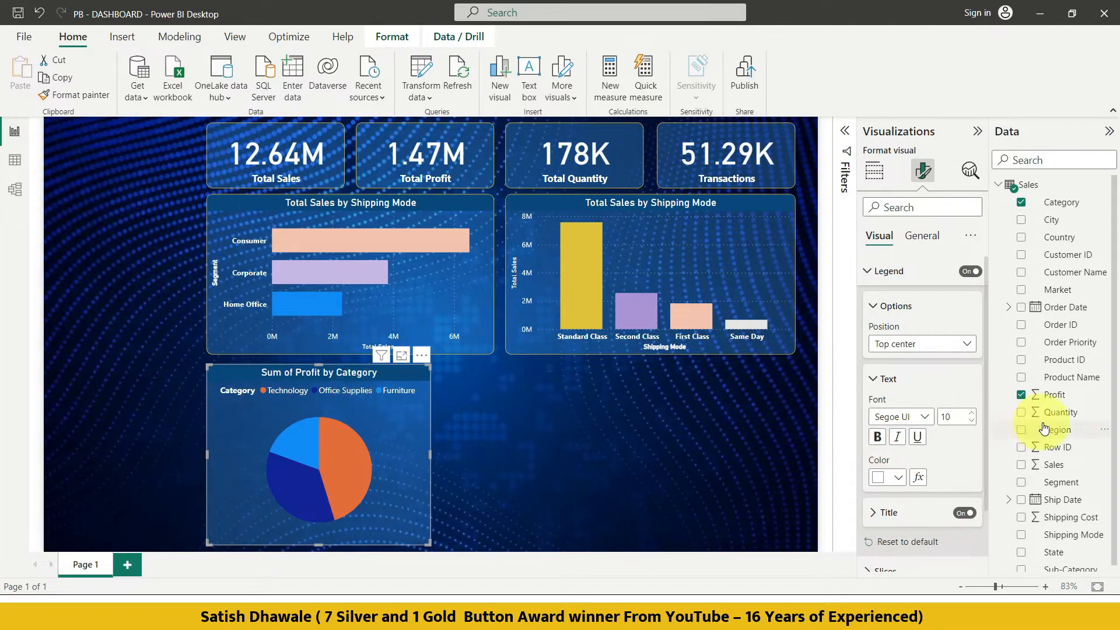
Collapse the legend's options and text settings, and try hiding the legend title before turning it back on.
click(875, 309)
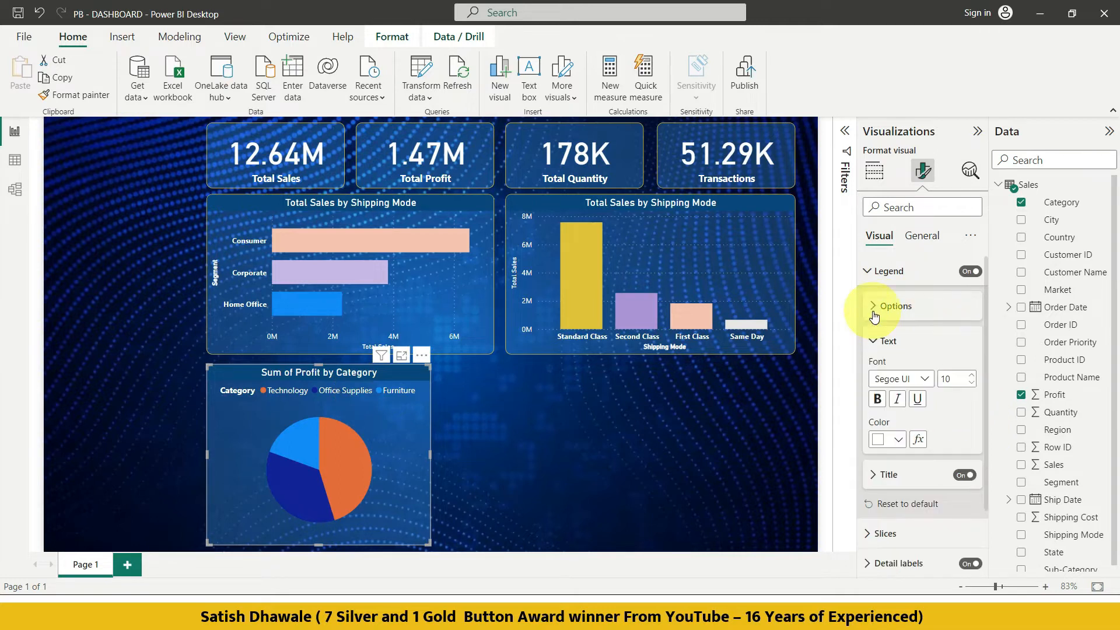
click(875, 341)
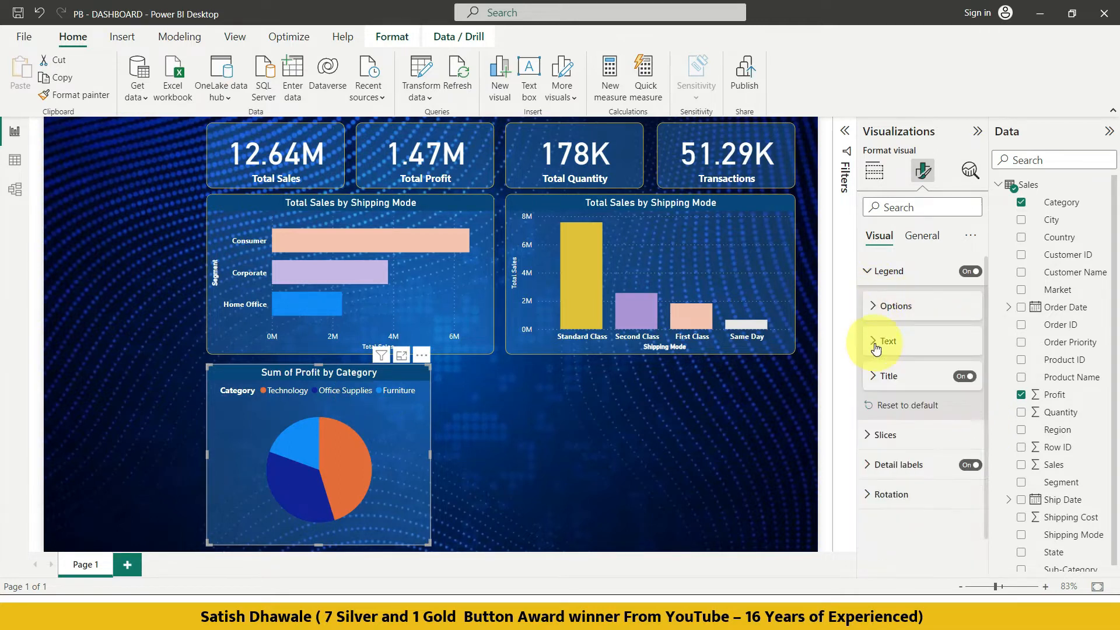
click(965, 376)
click(966, 377)
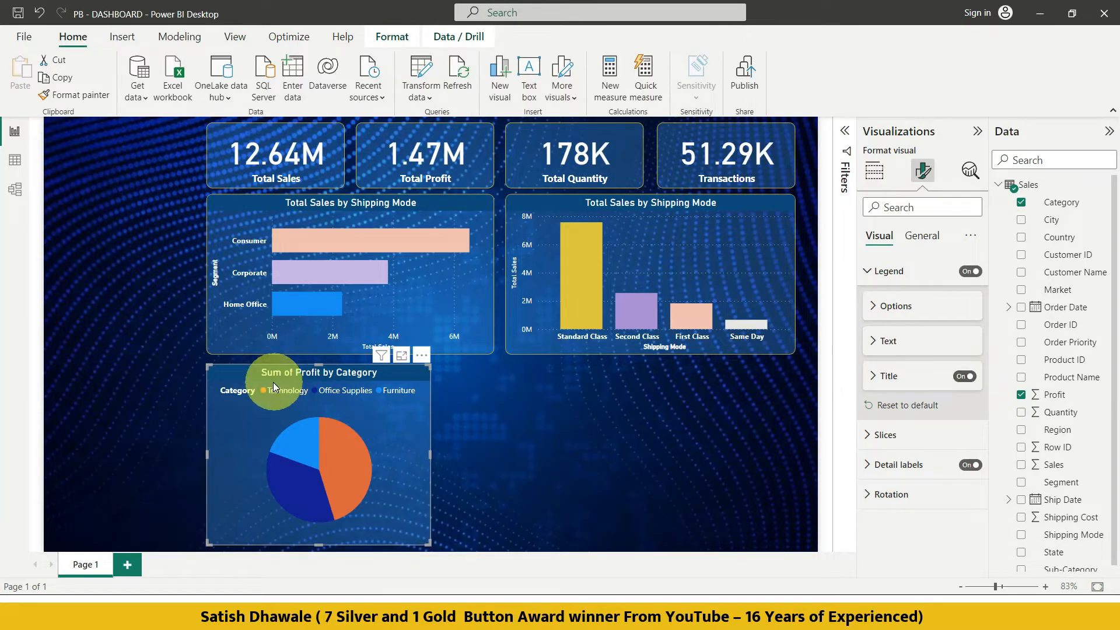
click(965, 376)
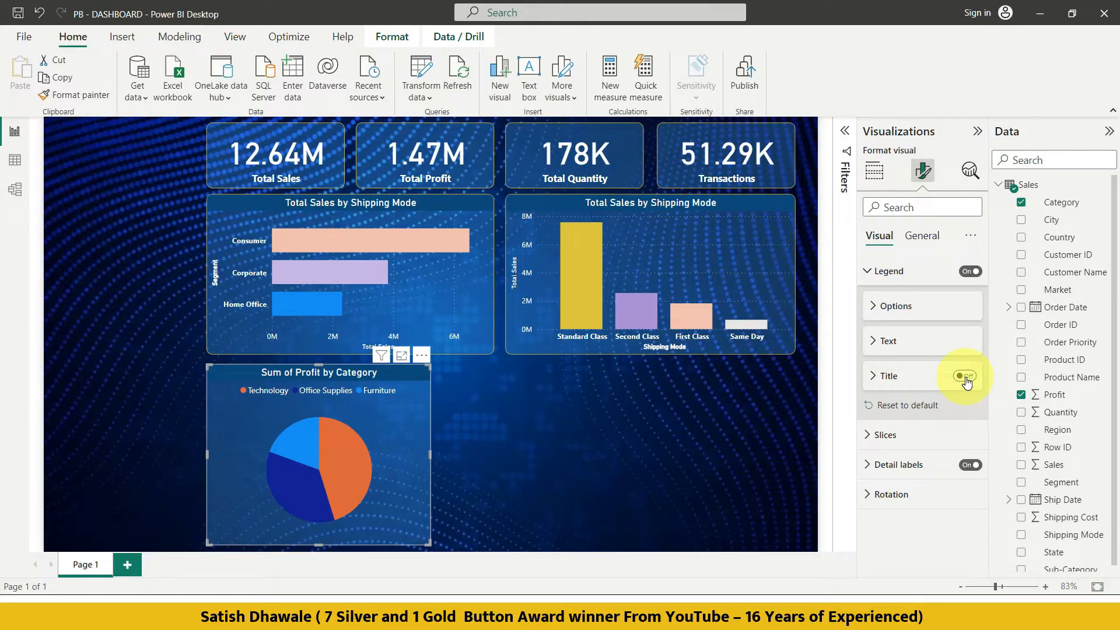
click(966, 377)
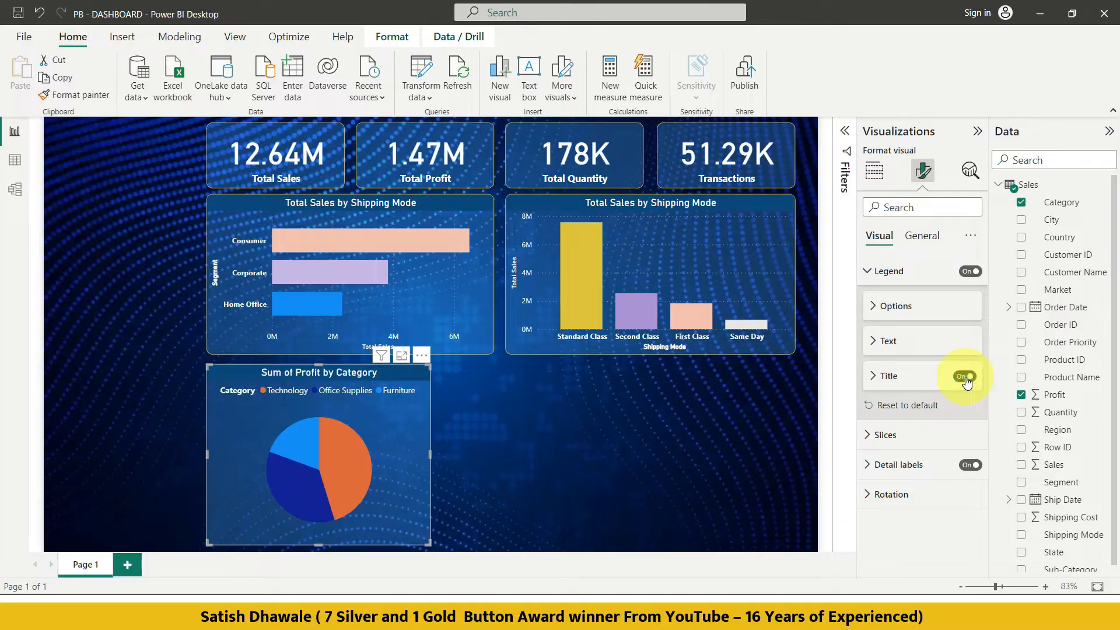
Turn off the pie chart's legend title and collapse the legend settings.
click(965, 377)
click(966, 377)
click(966, 377)
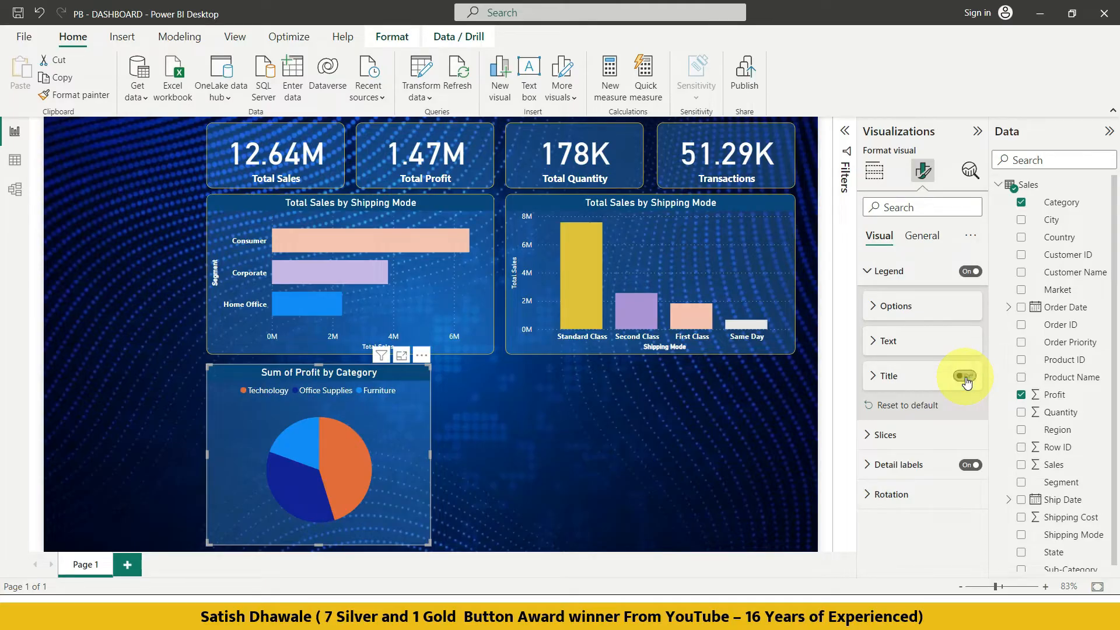
click(883, 284)
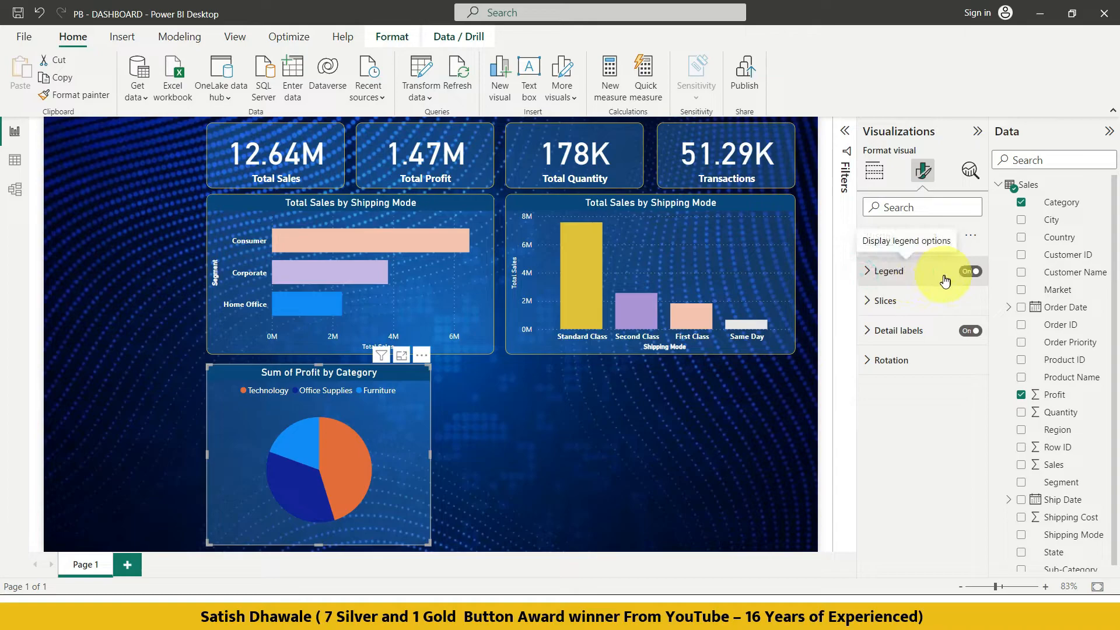
Change the Office Supplies slice color to light yellow and collapse the slice color settings.
click(871, 302)
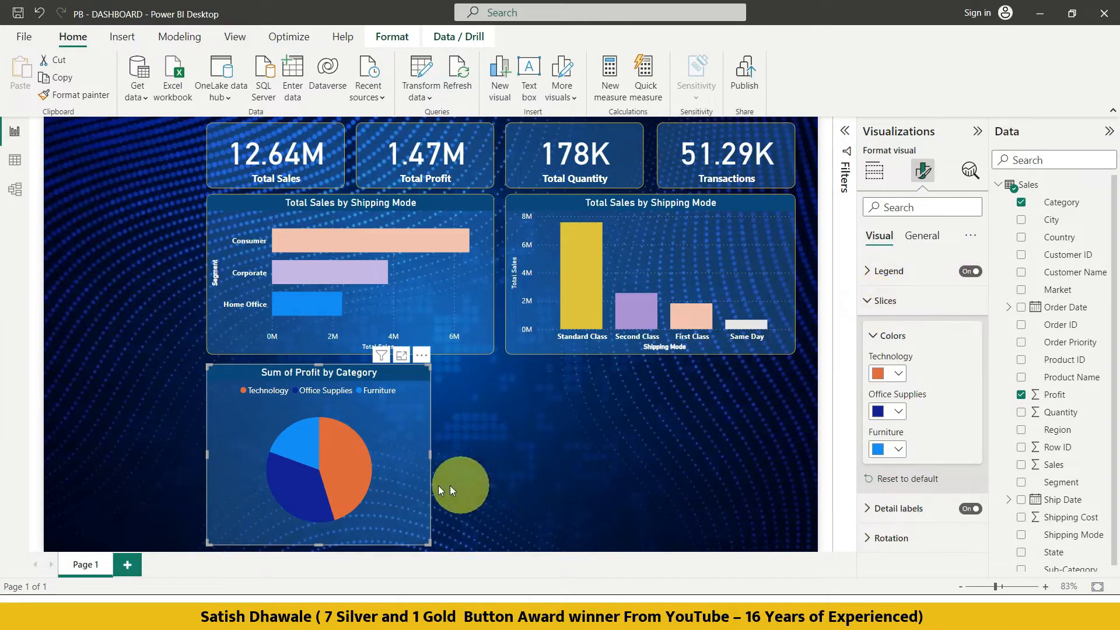
mouse_move(320, 516)
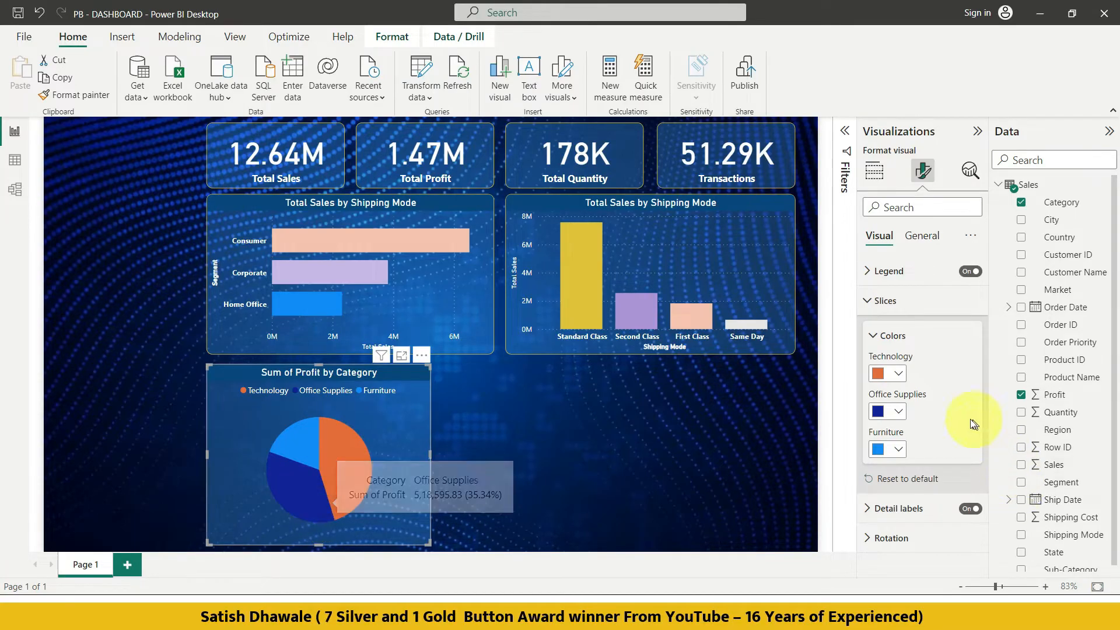
click(899, 412)
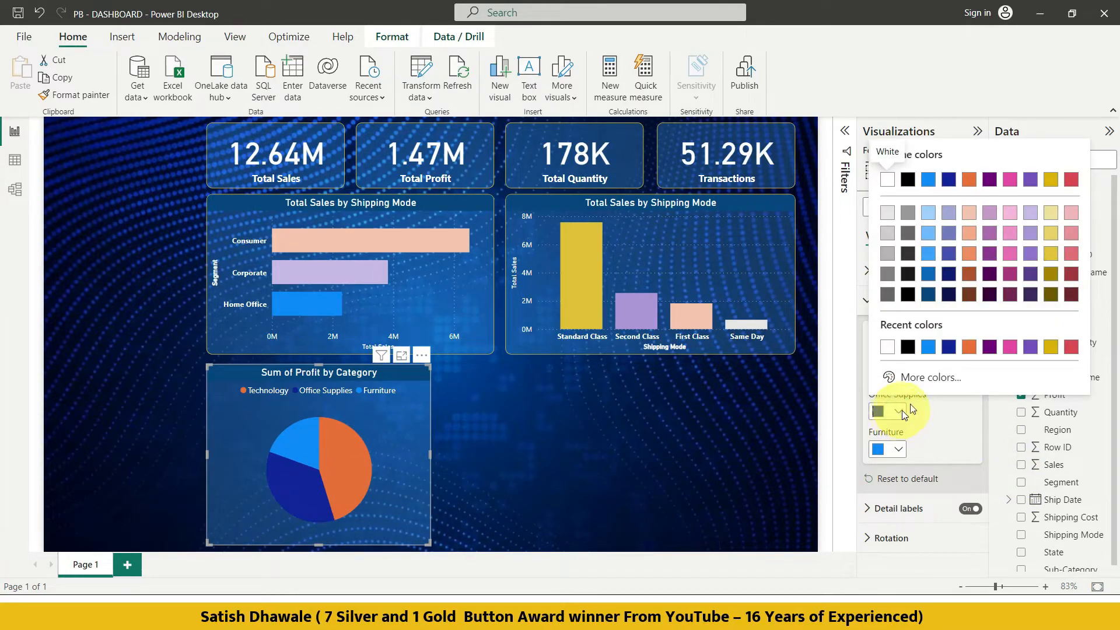
click(1050, 234)
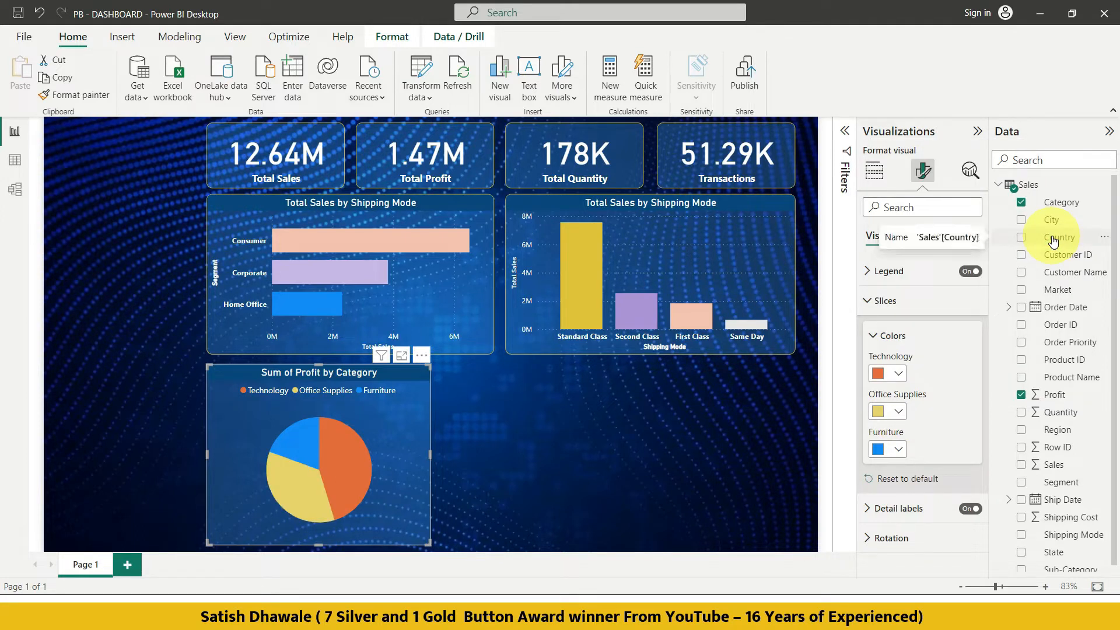
click(875, 337)
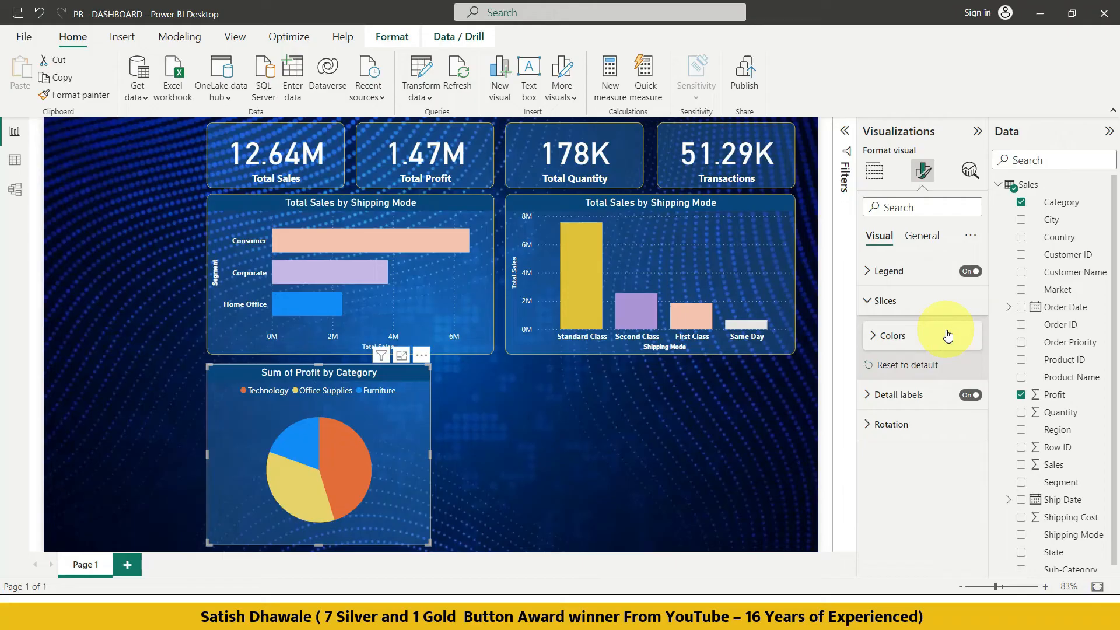
Try the Inside position for the pie chart's detail labels and return it to Outside.
click(872, 397)
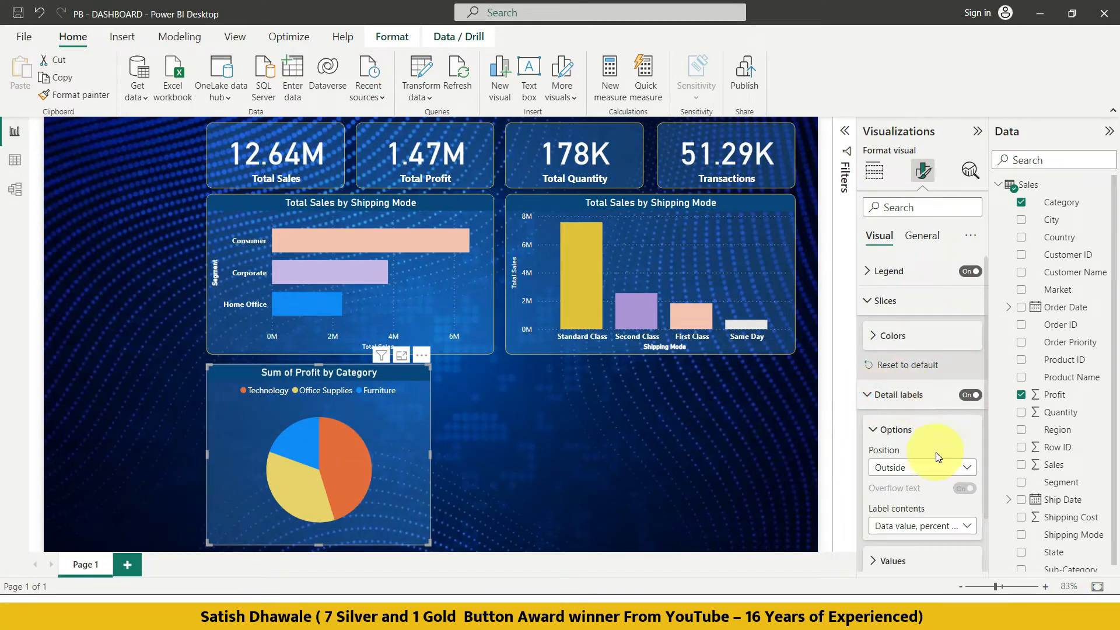
scroll(933, 455, down, 1)
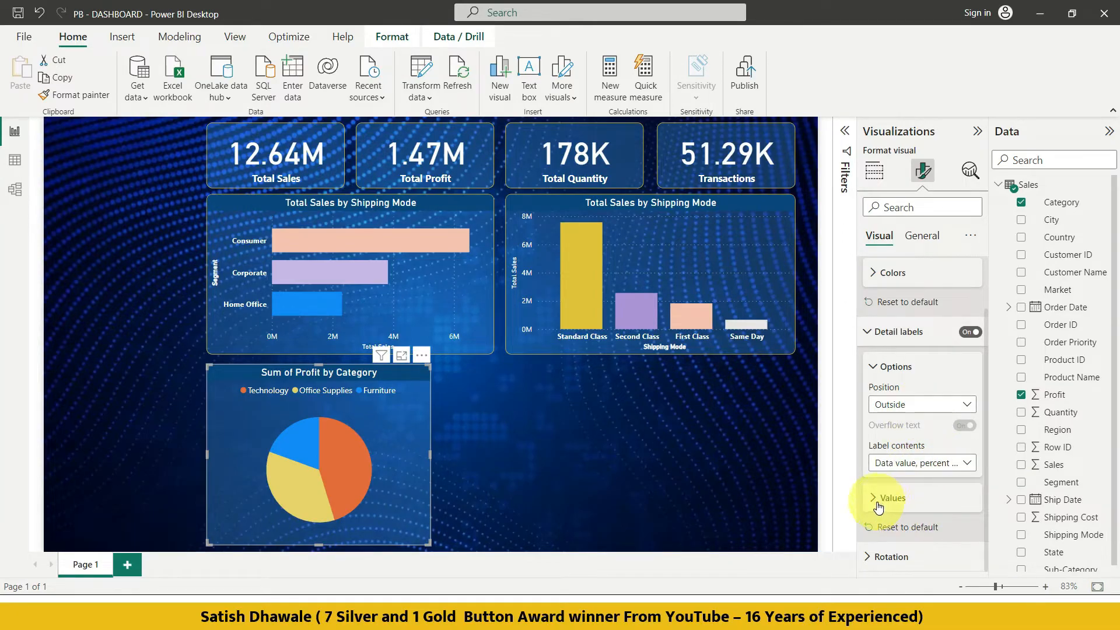
click(904, 407)
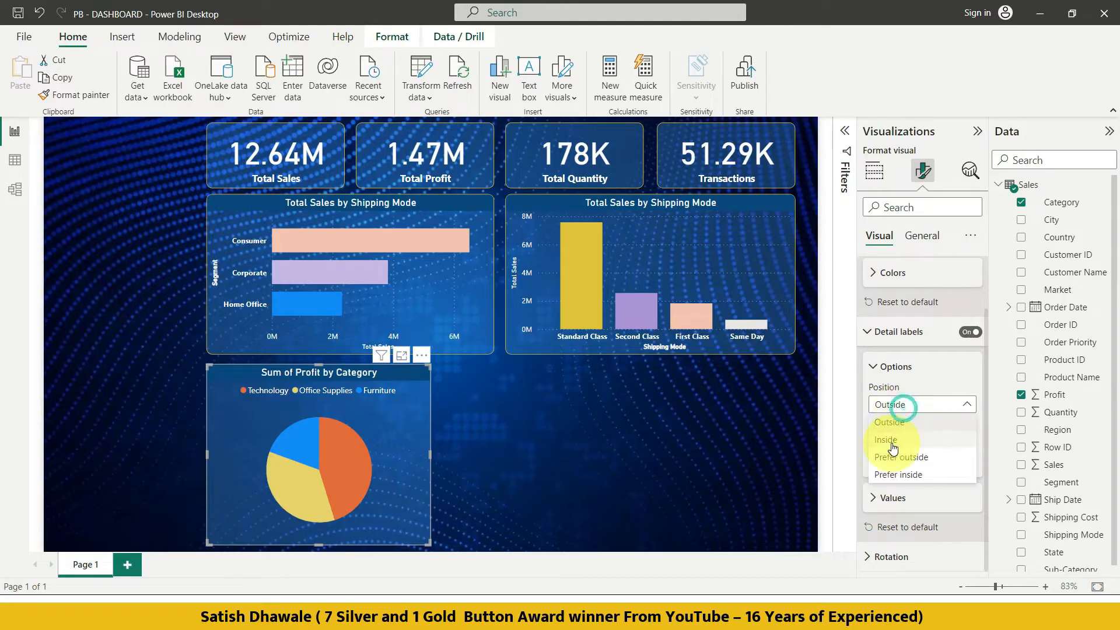
click(893, 448)
click(896, 409)
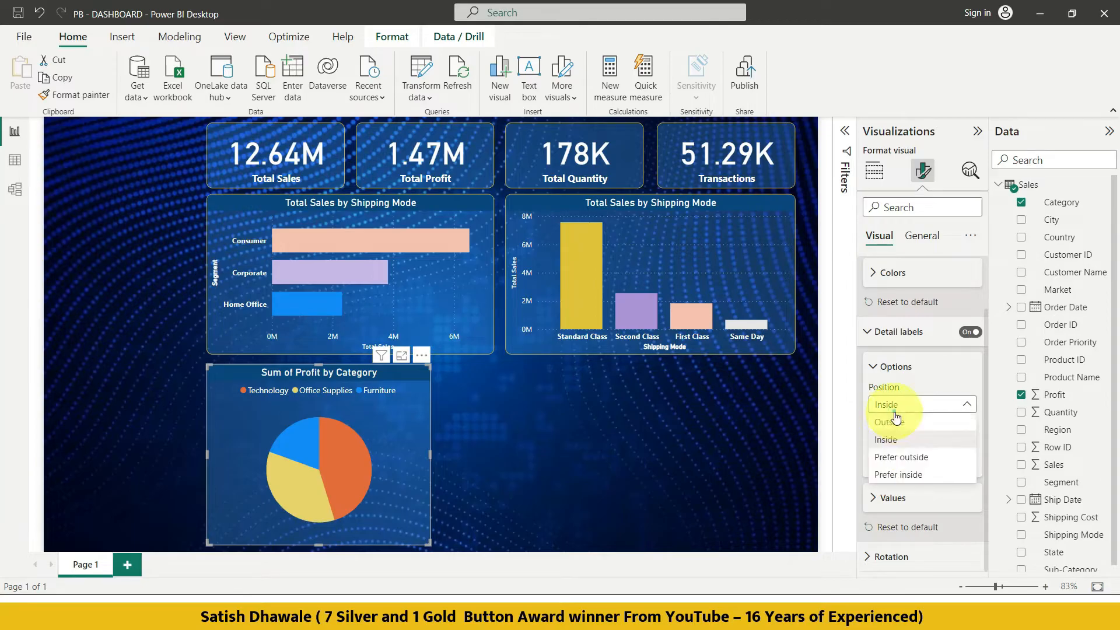
click(893, 421)
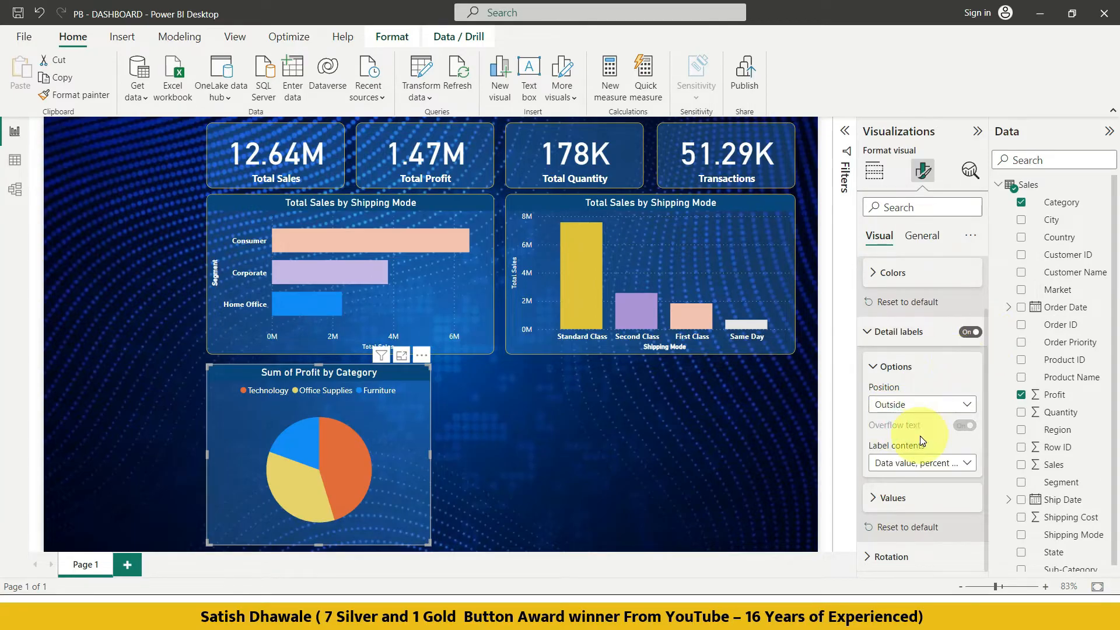
Set the color of the pie chart's detail label values to white.
click(888, 497)
scroll(885, 482, down, 2)
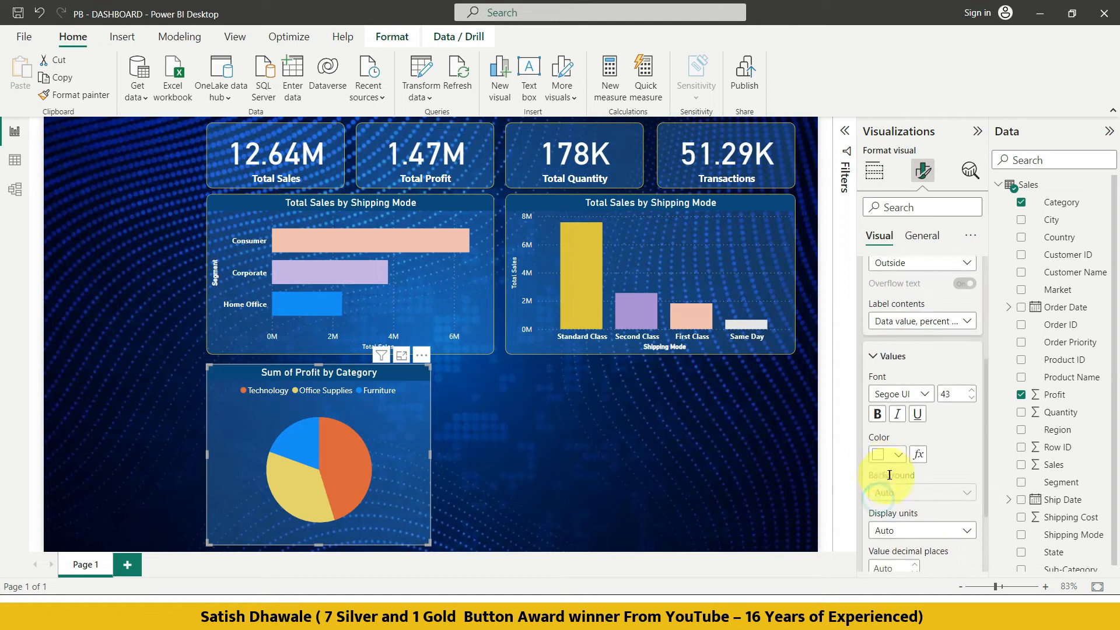
click(891, 459)
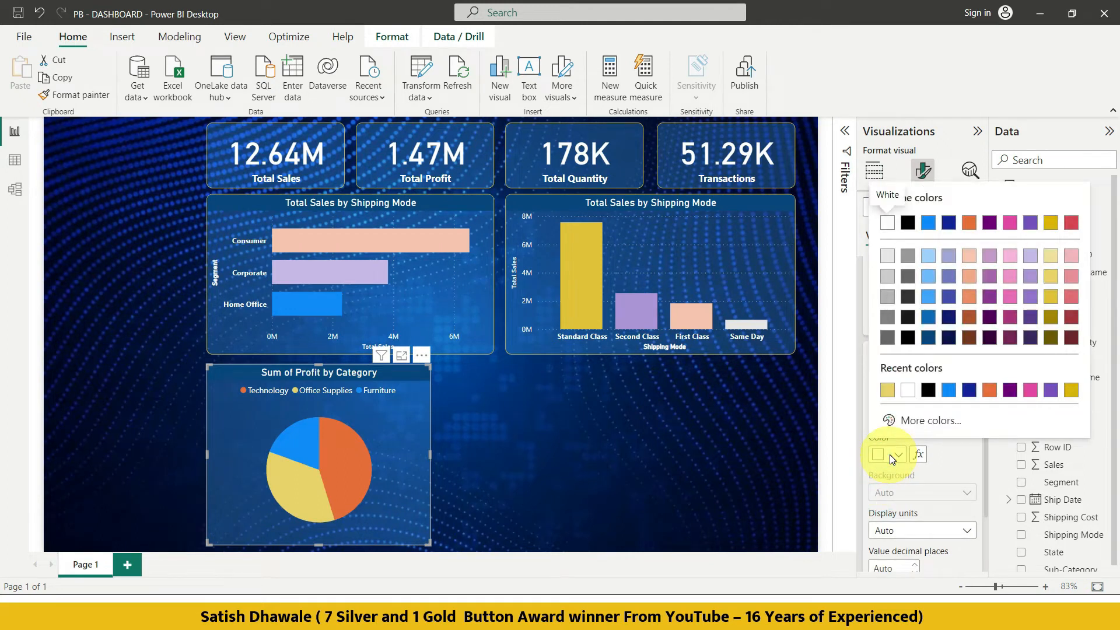
click(907, 396)
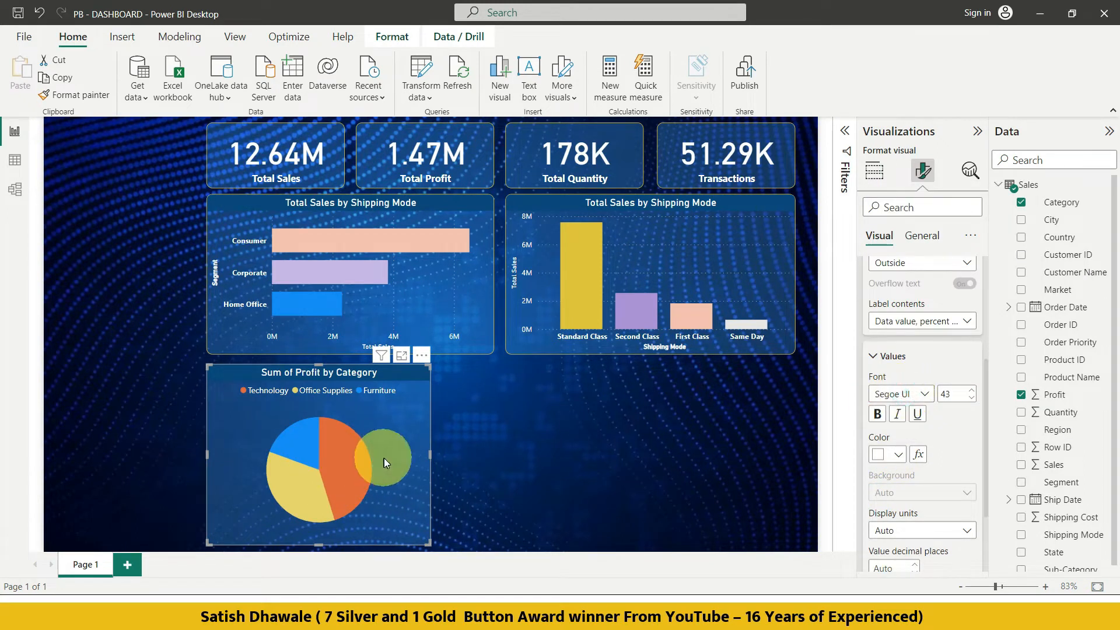
Review the detail label value settings and toggle the pie chart's detail labels off and back on.
scroll(929, 482, down, 2)
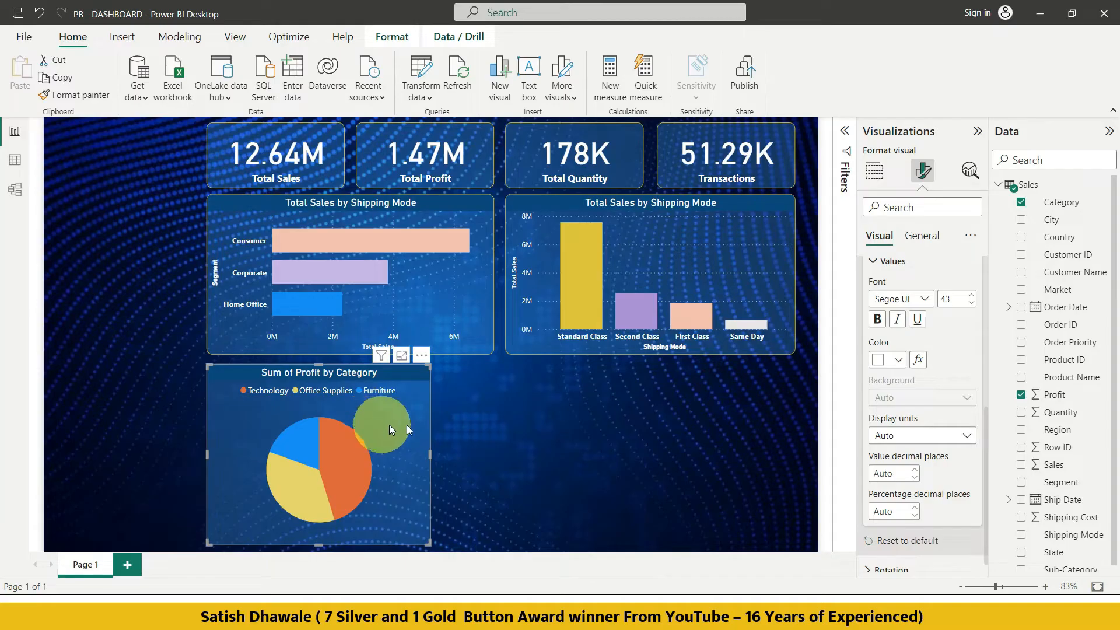
scroll(902, 424, up, 5)
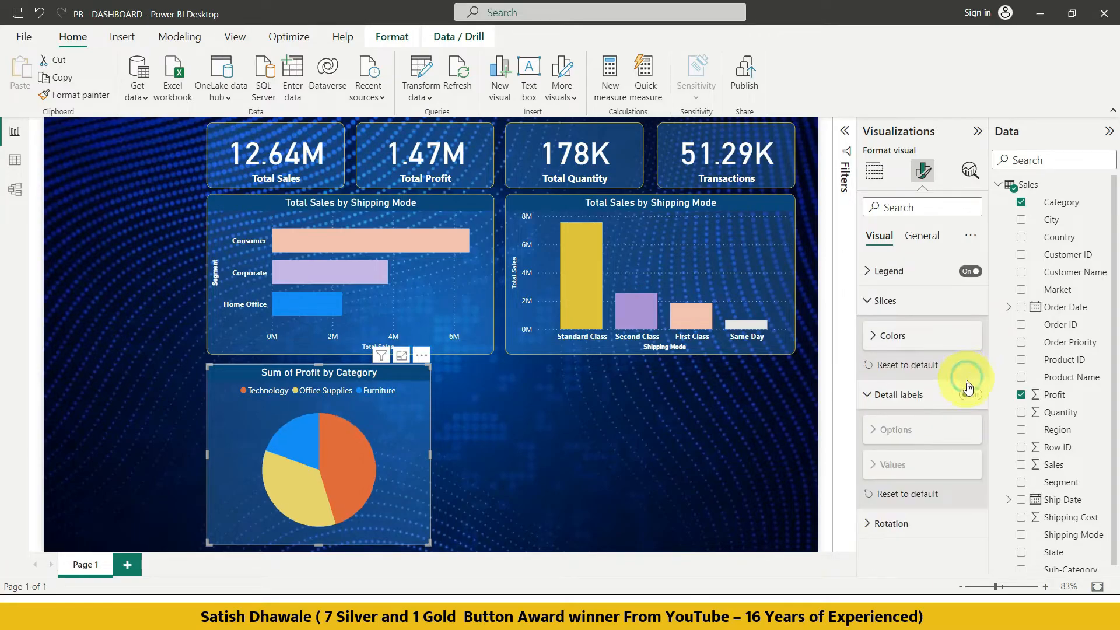
click(969, 396)
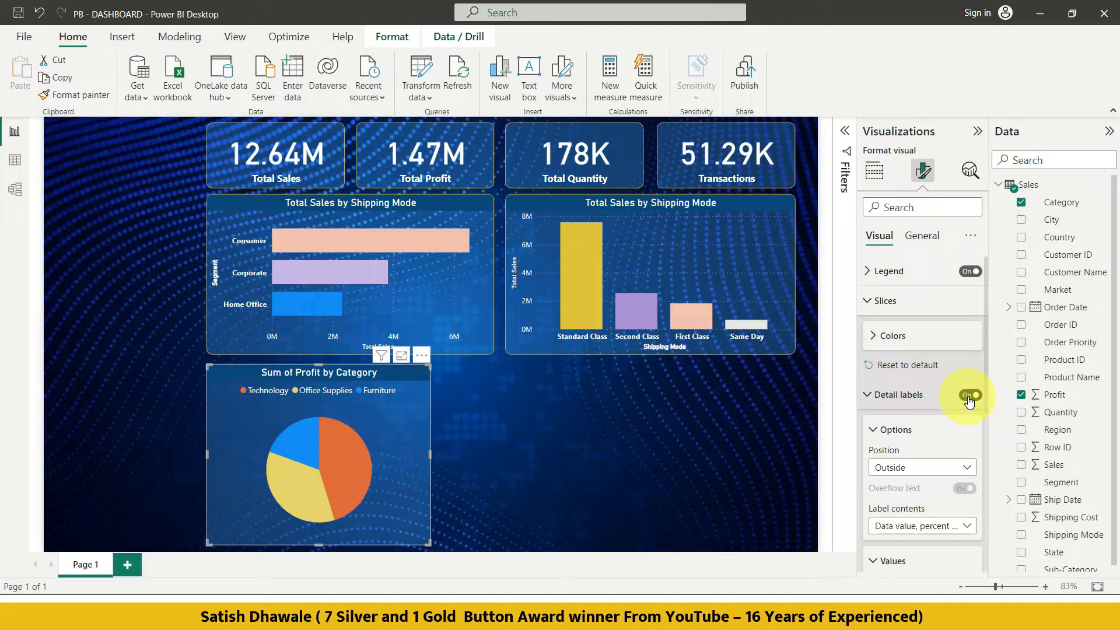
click(970, 396)
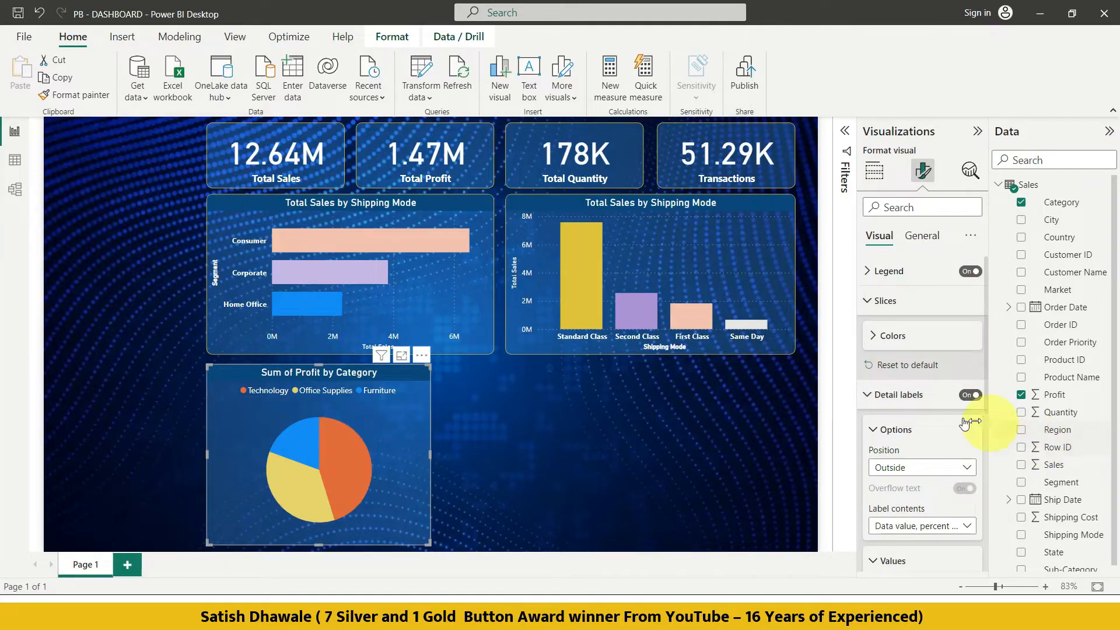
Set the detail labels' position to Inside and their contents to Data value.
scroll(956, 409, down, 3)
click(912, 326)
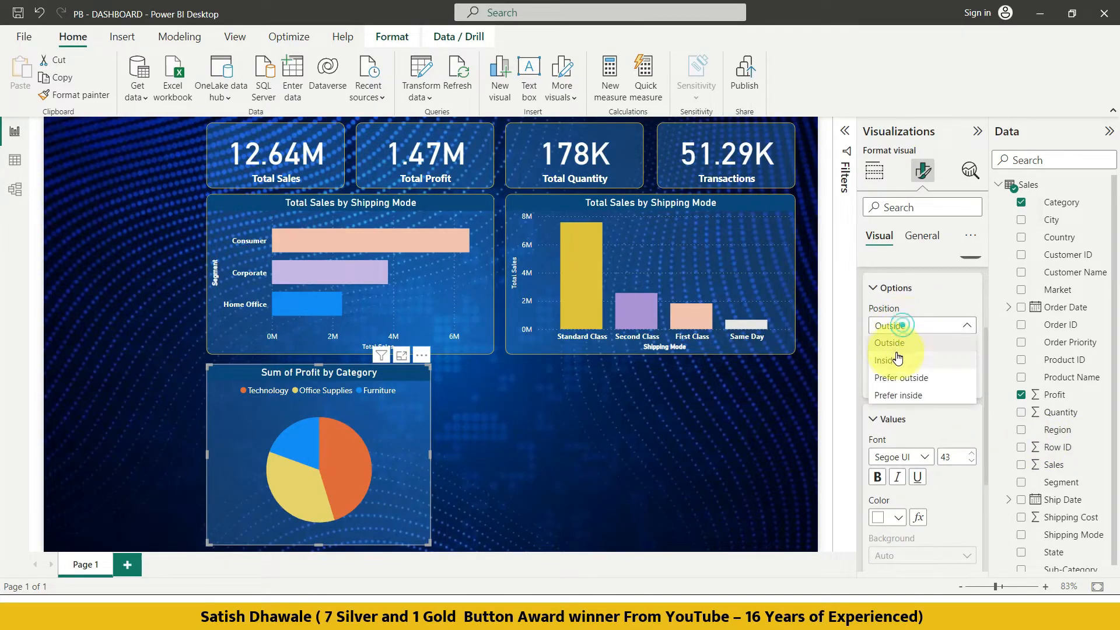
click(897, 357)
click(901, 384)
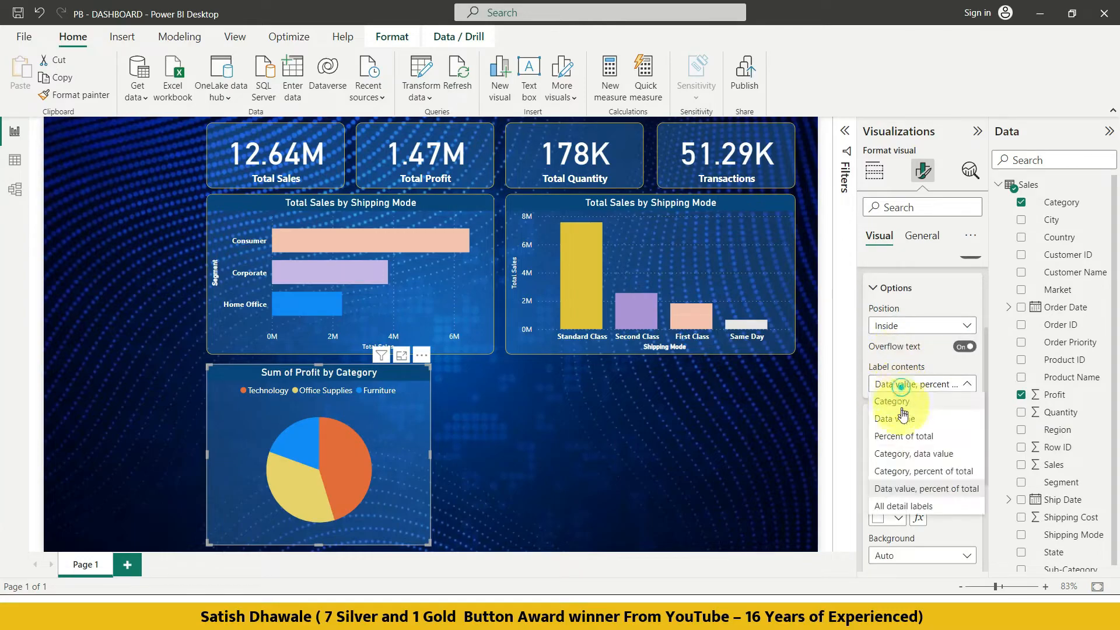
click(902, 422)
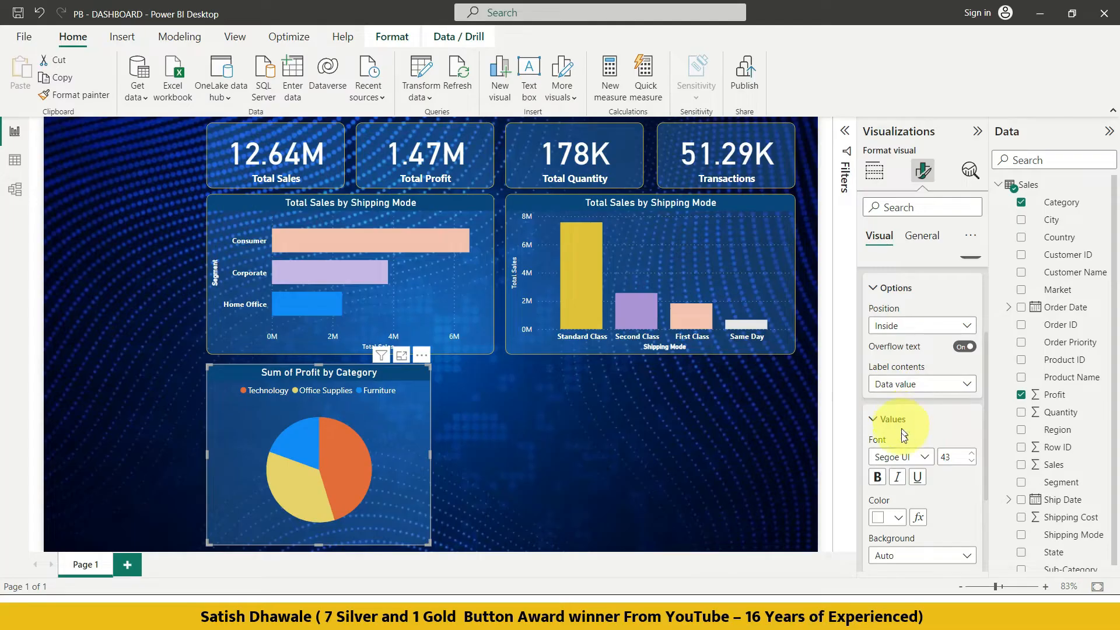
Reset the pie chart's detail label settings to default.
scroll(895, 508, down, 3)
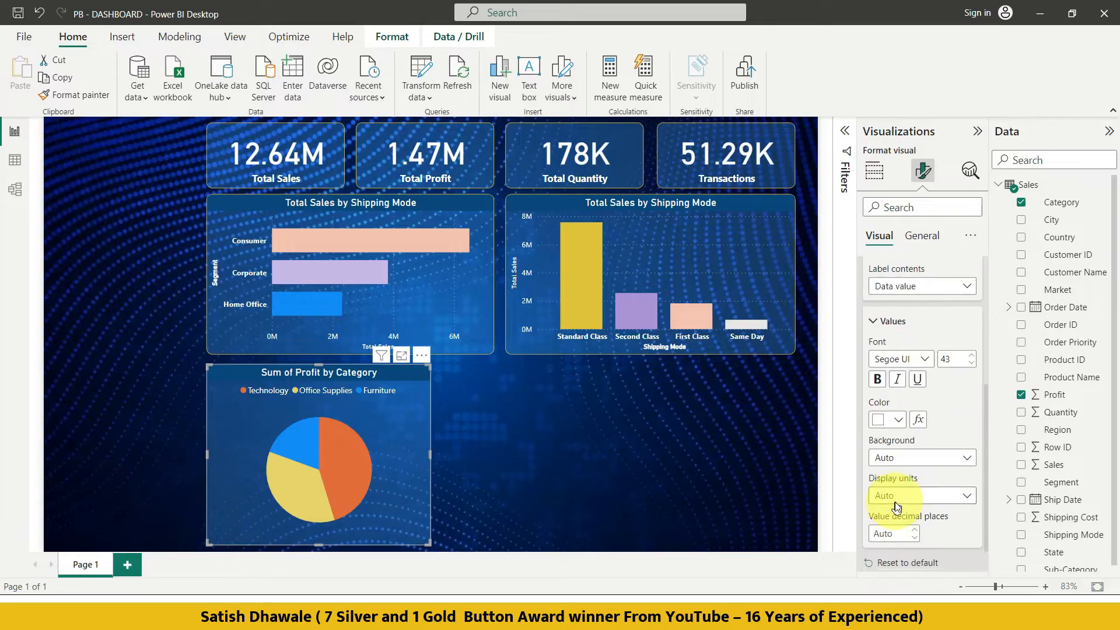
scroll(897, 506, down, 1)
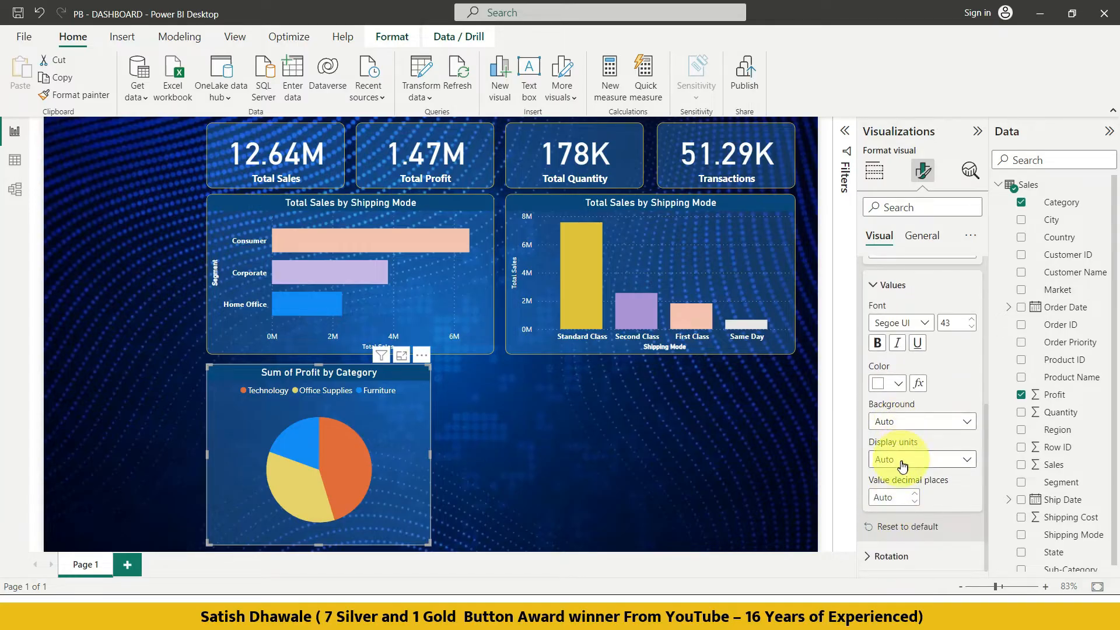
click(888, 529)
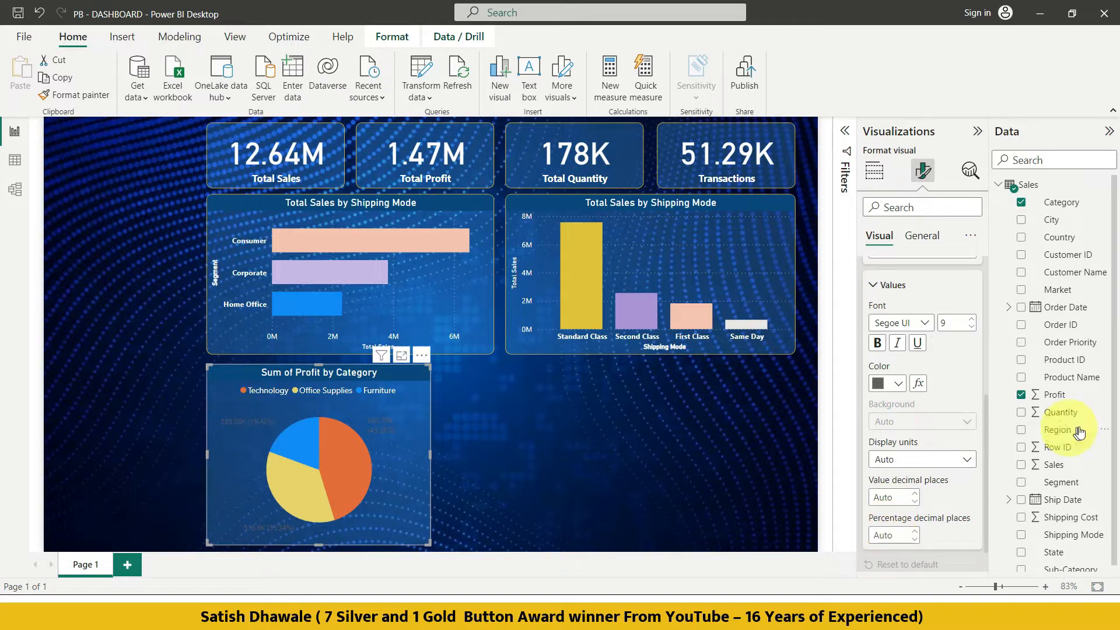
Switch the detail labels off and on again to compare, and collapse their settings.
scroll(916, 417, down, 1)
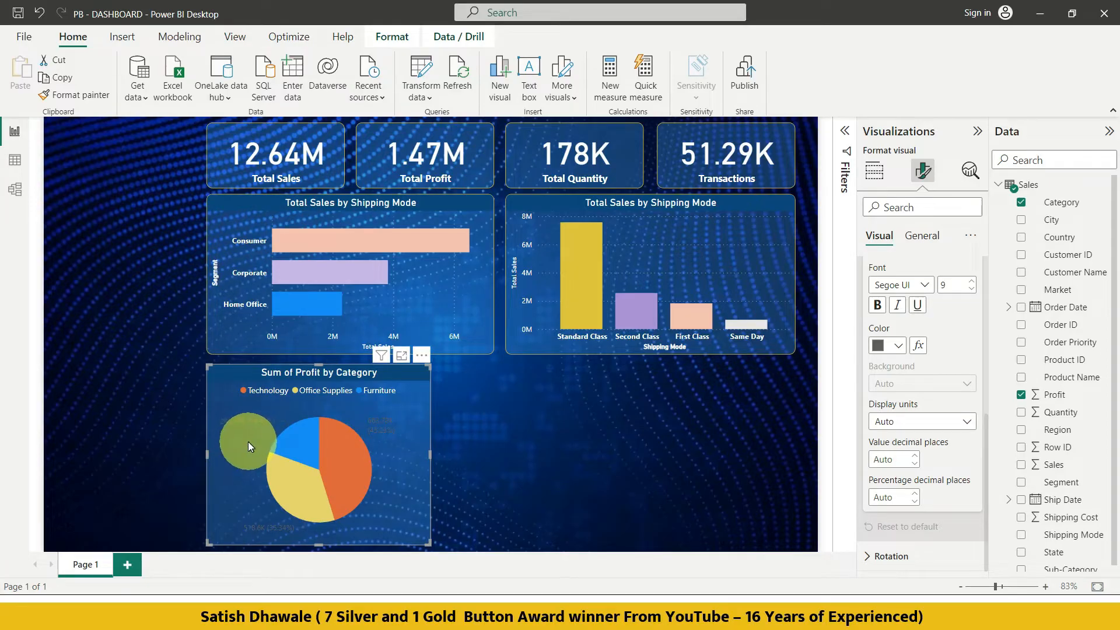
scroll(930, 404, up, 5)
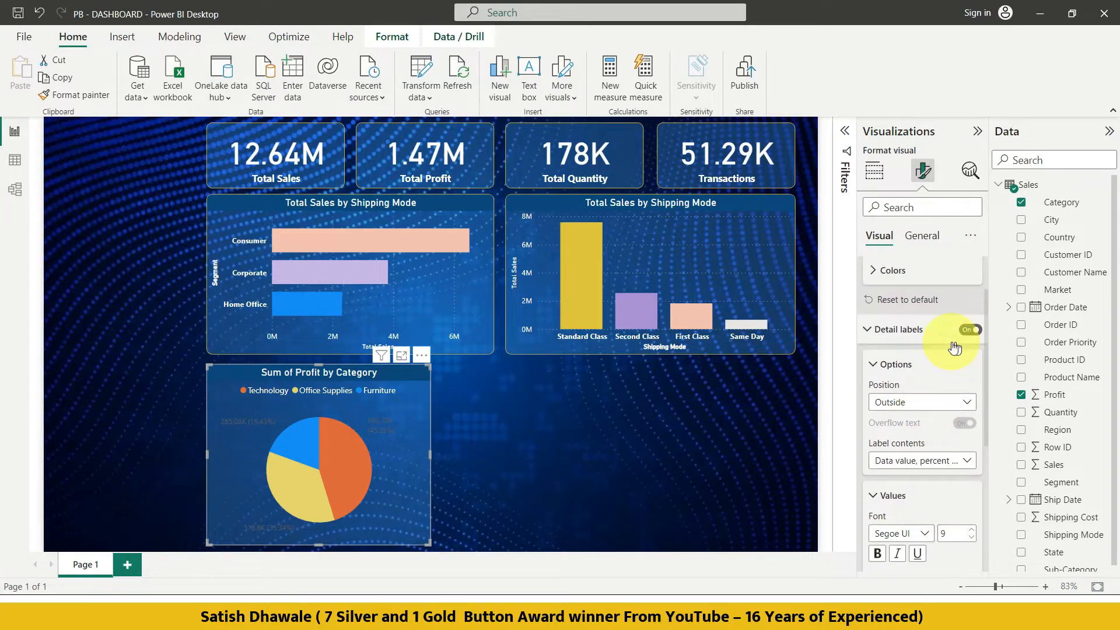
click(969, 366)
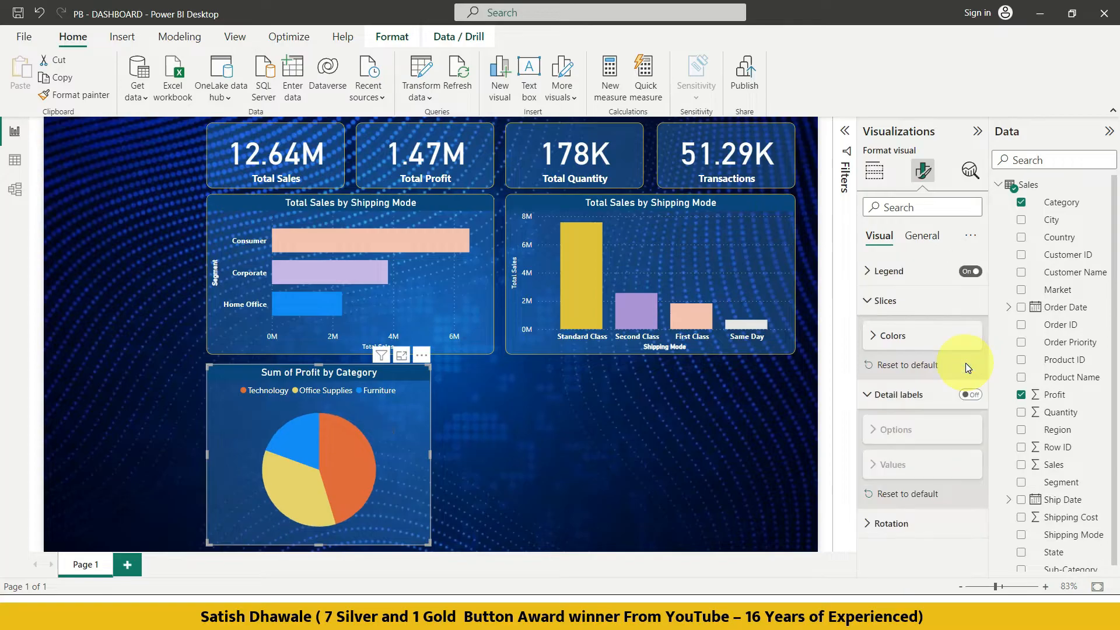
click(971, 395)
click(870, 397)
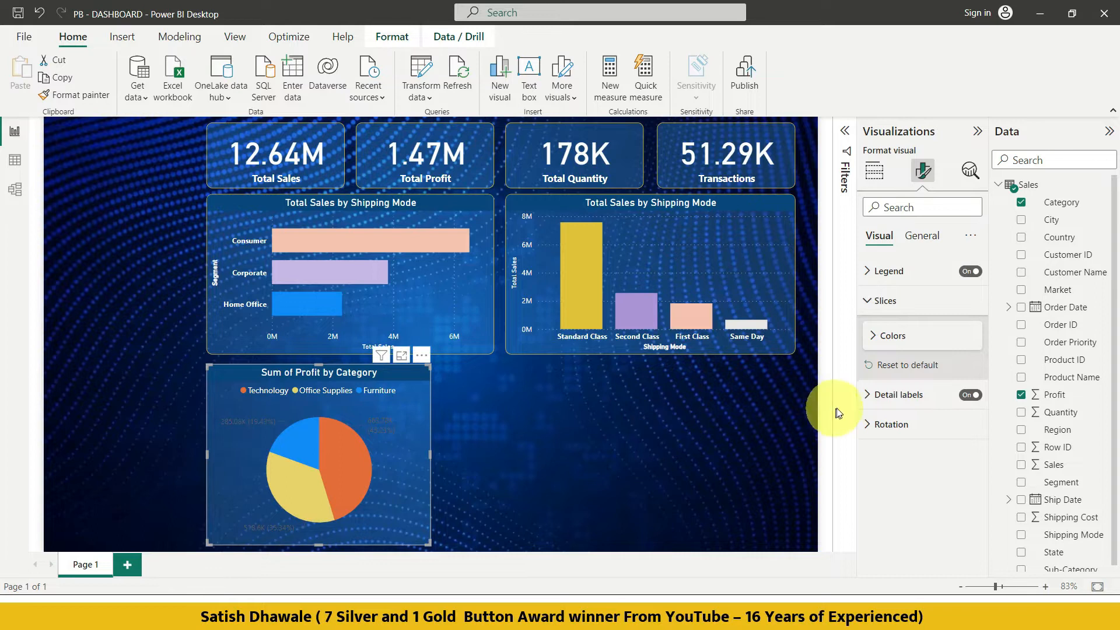
Collapse the slice settings and set the pie chart's detail label values color to white.
click(869, 301)
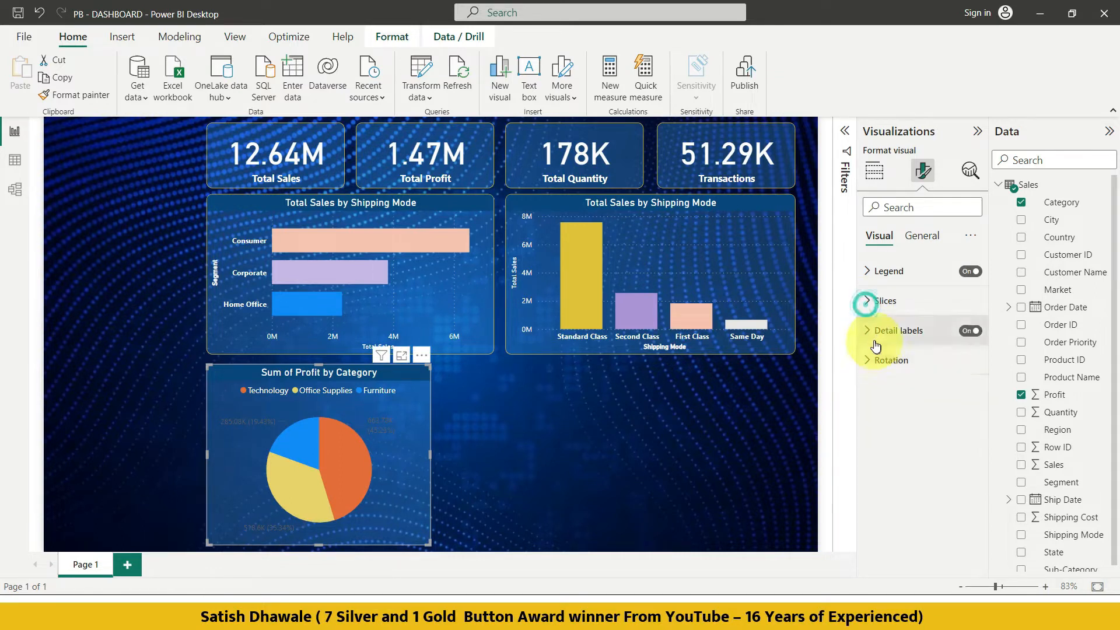
click(870, 330)
scroll(910, 437, down, 3)
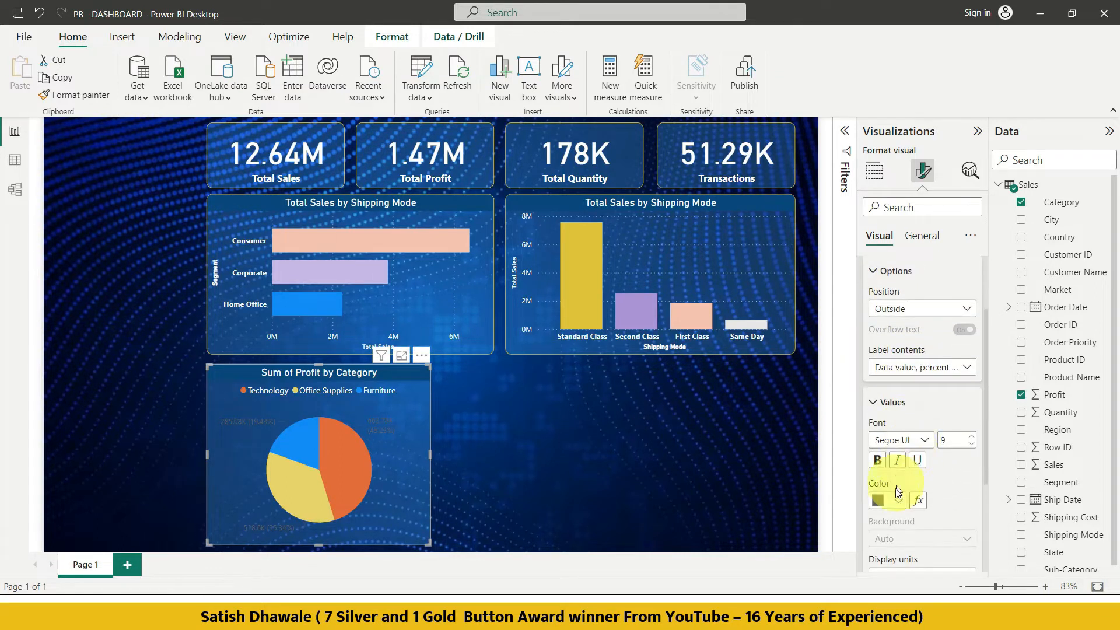
click(897, 501)
click(899, 428)
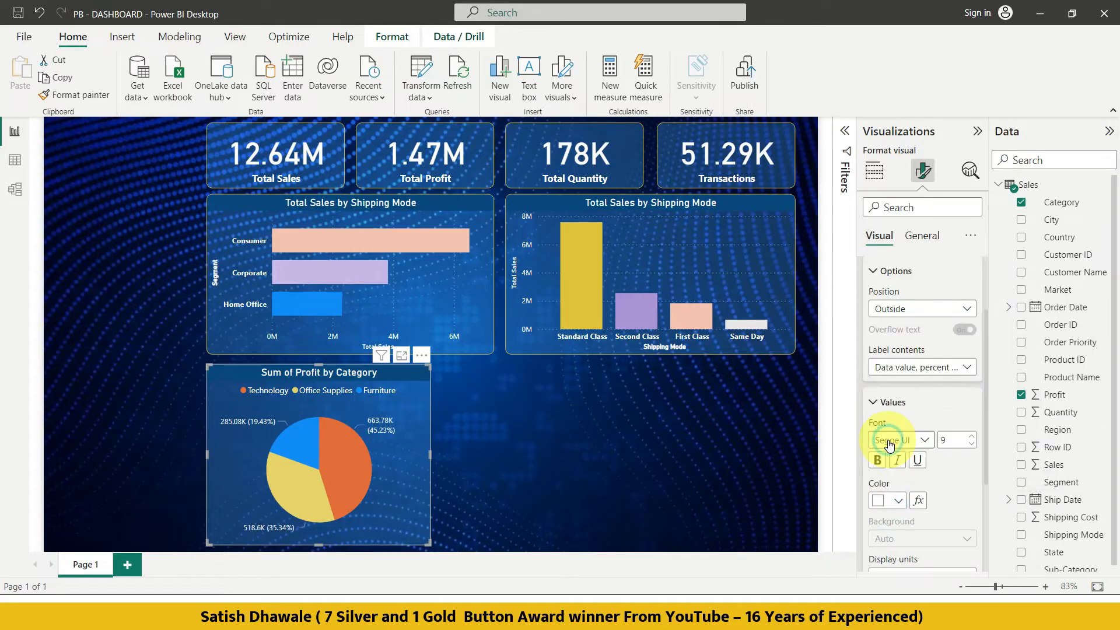
Set the position of the pie chart's detail labels to Inside.
click(921, 310)
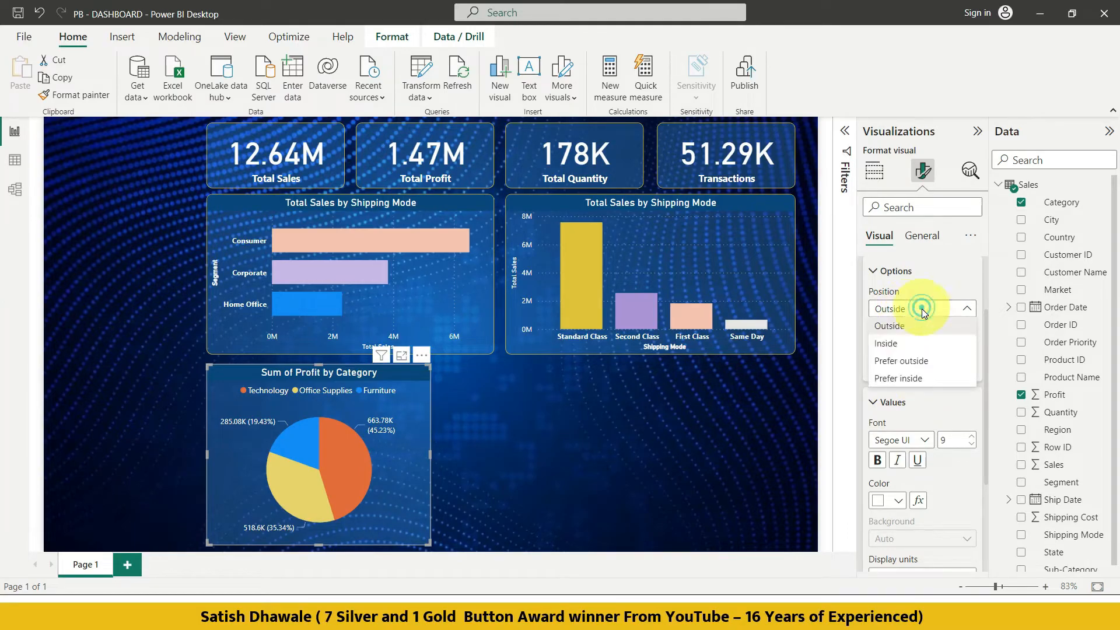
click(910, 347)
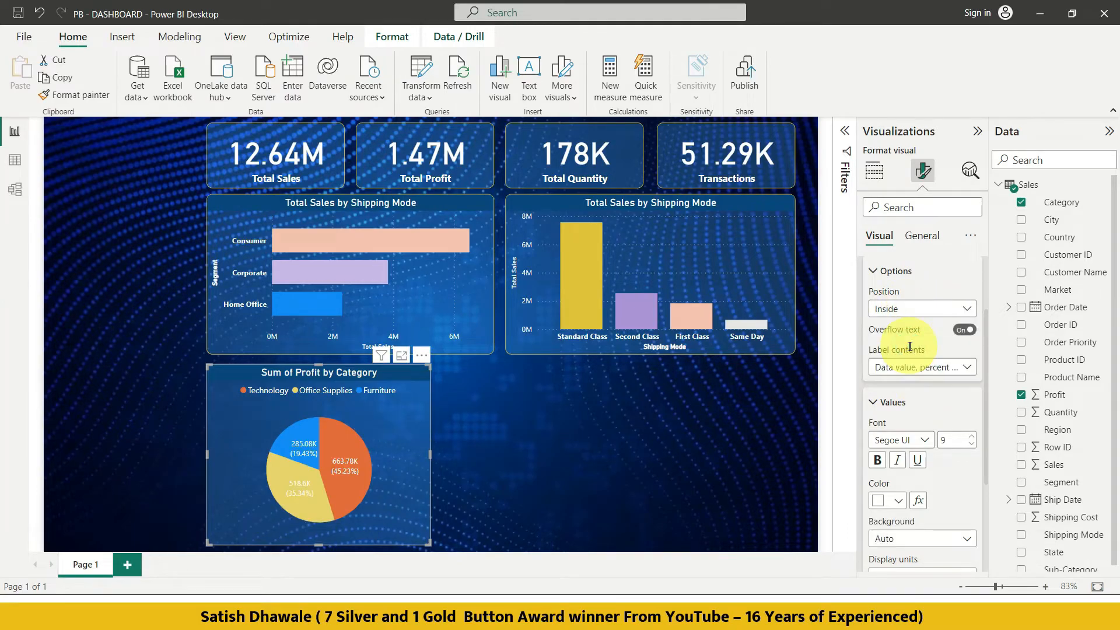
click(906, 314)
click(904, 361)
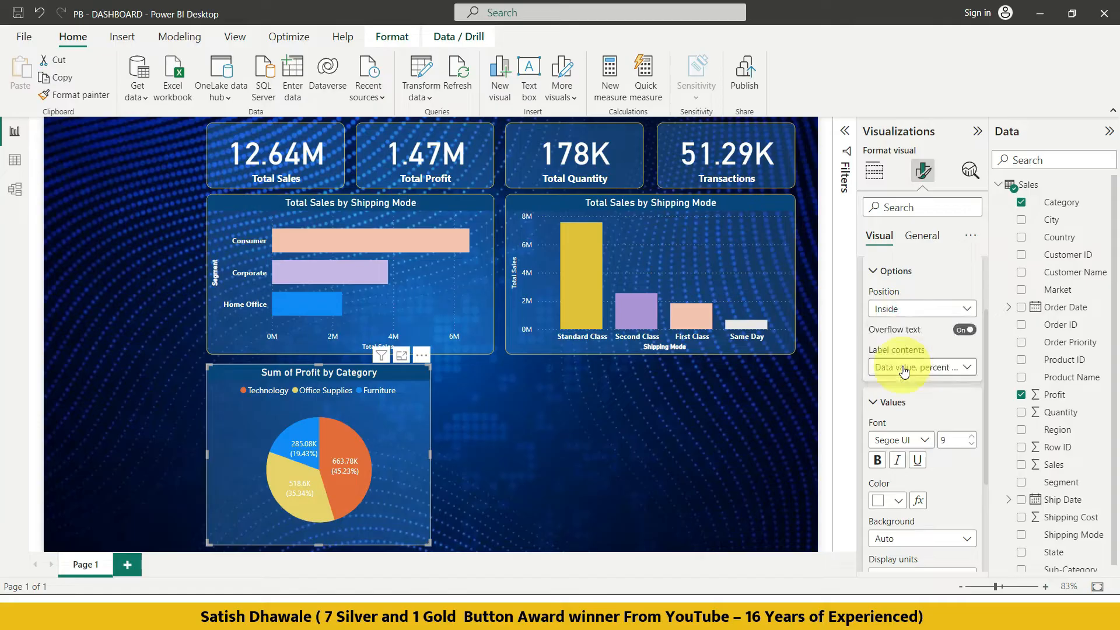
Try the Prefer outside position for the pie chart's detail labels and return it to Inside.
click(906, 310)
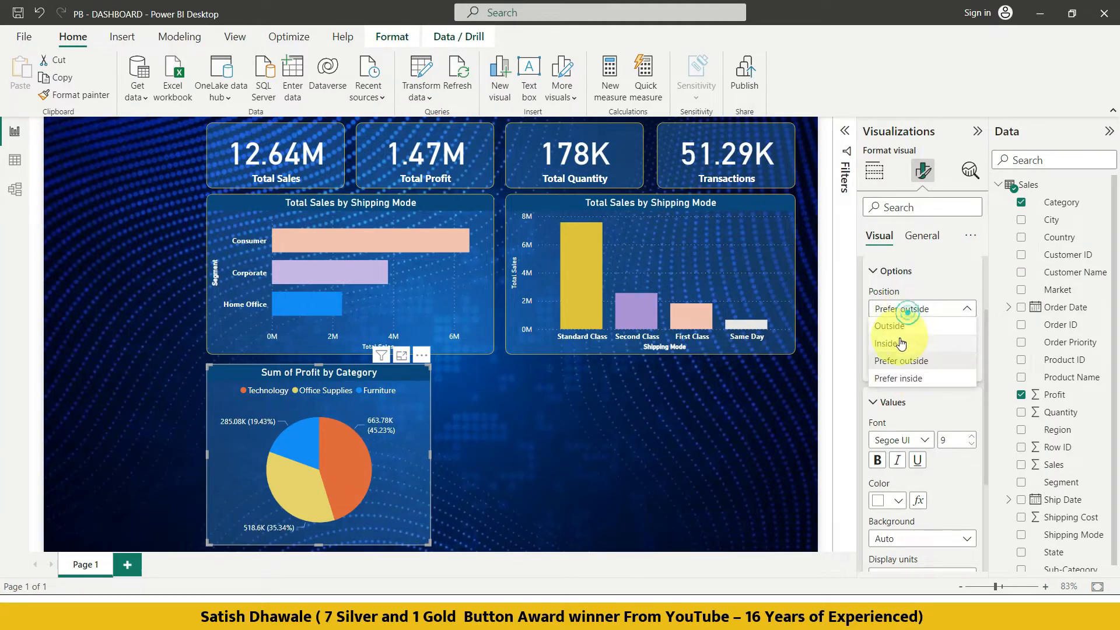
click(902, 346)
click(908, 310)
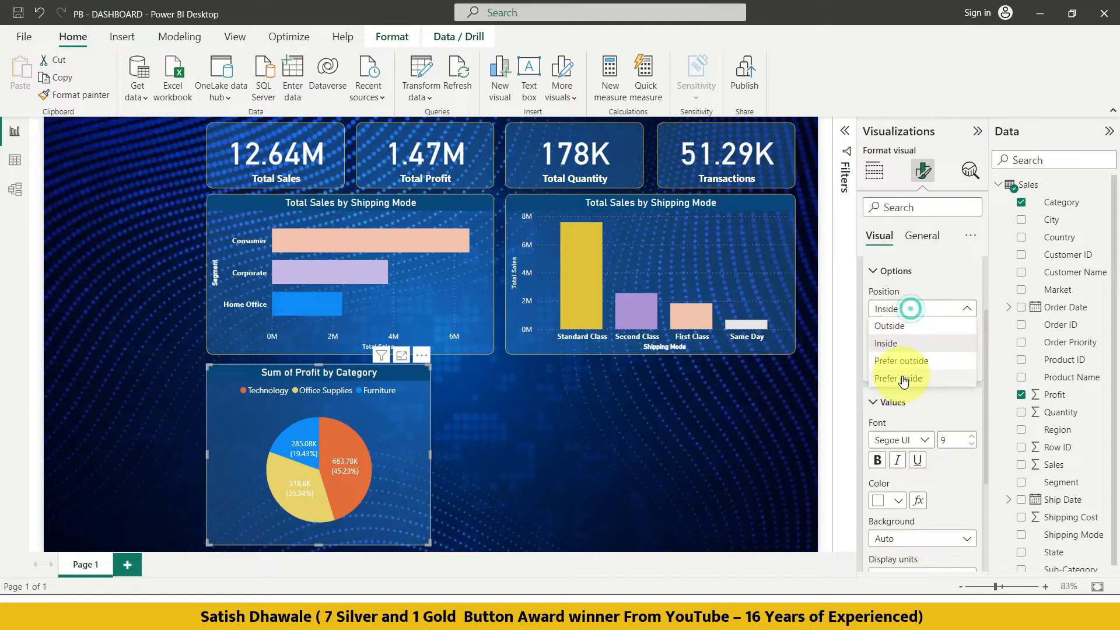
click(896, 345)
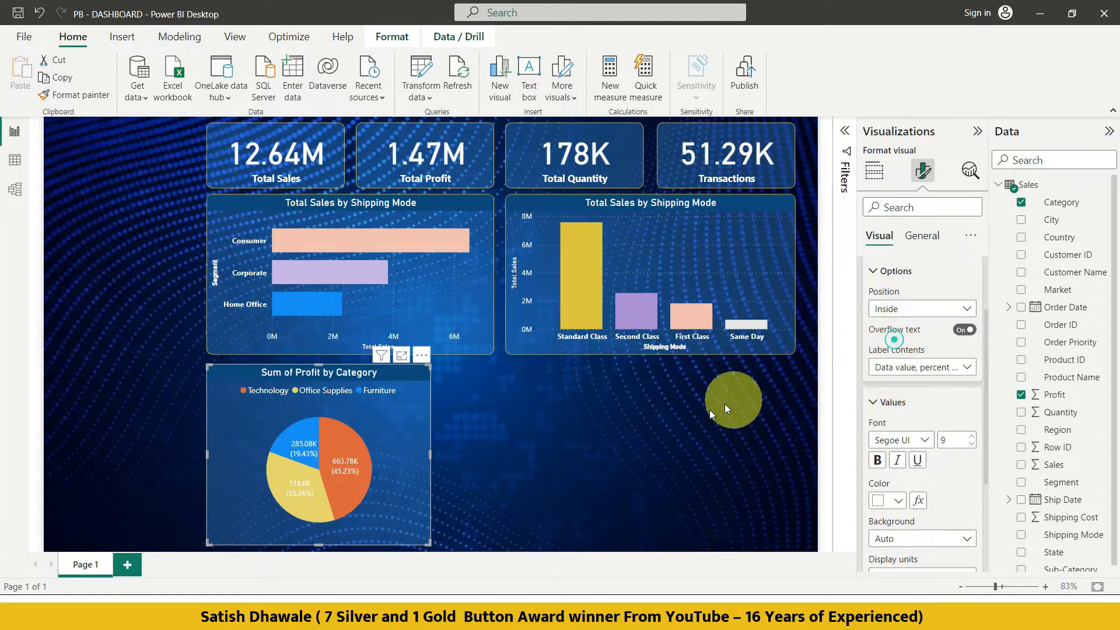
Try Data value and Percent of total as the detail label contents, and settle on Category, data value.
click(941, 371)
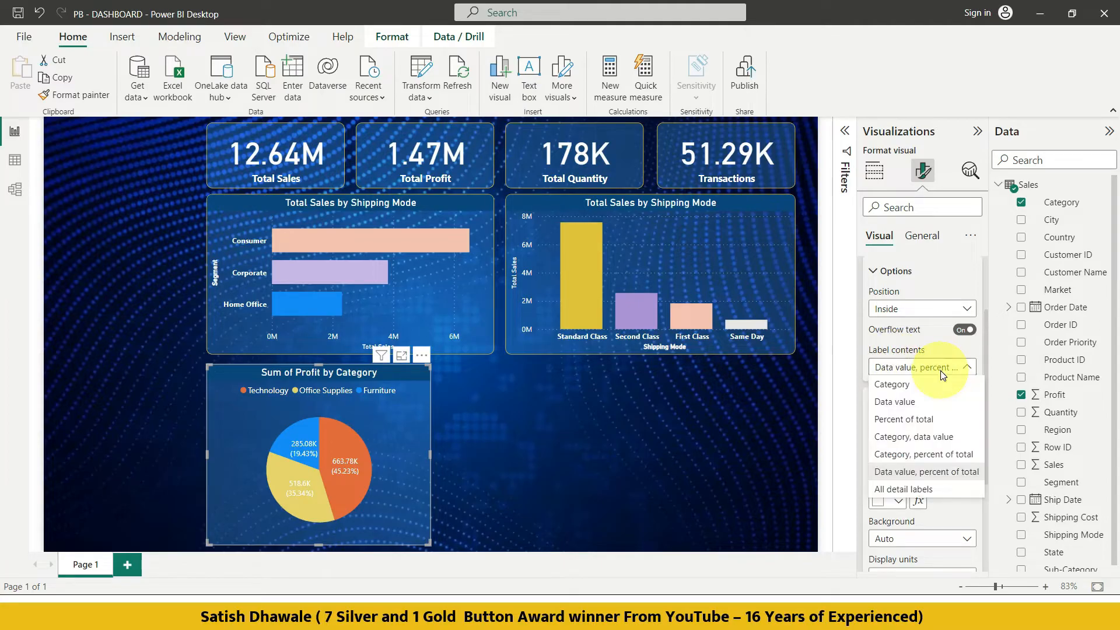
click(912, 404)
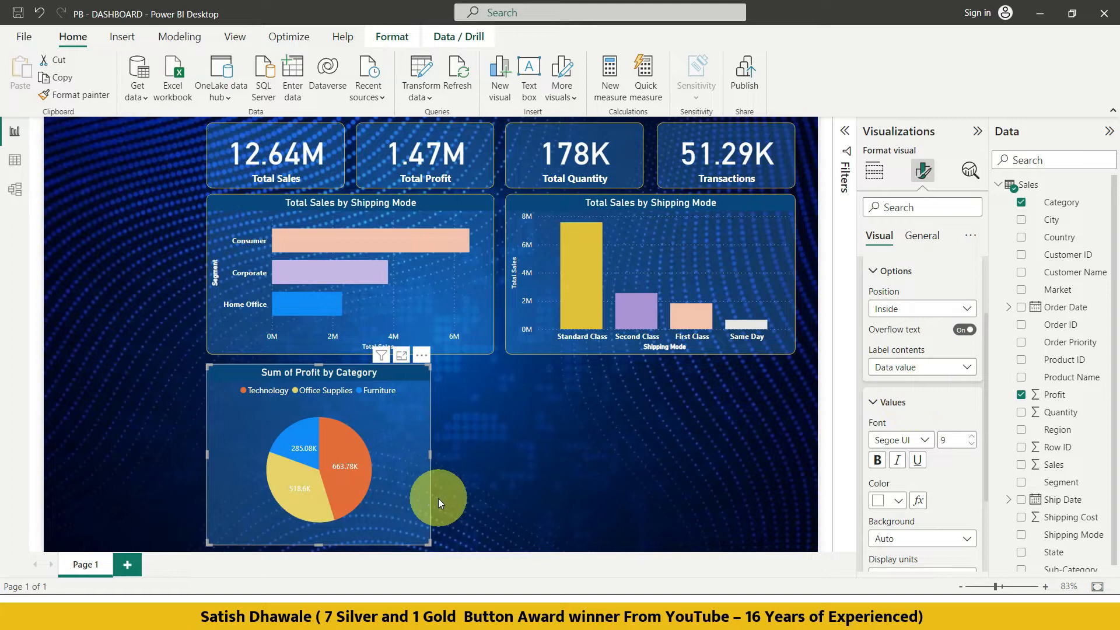
click(909, 369)
click(914, 420)
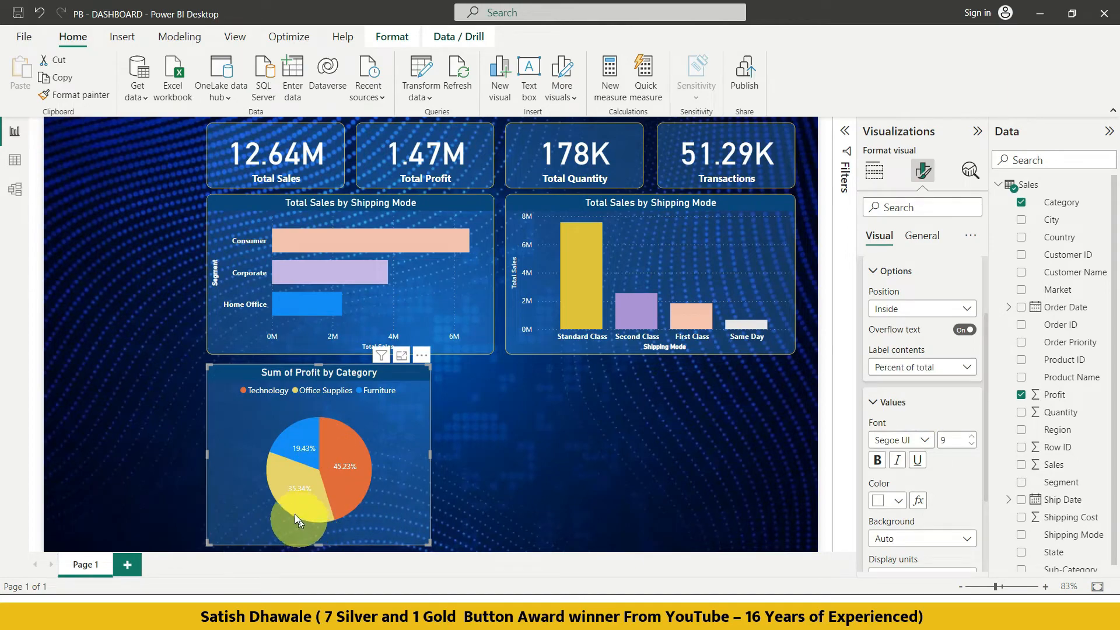
click(919, 367)
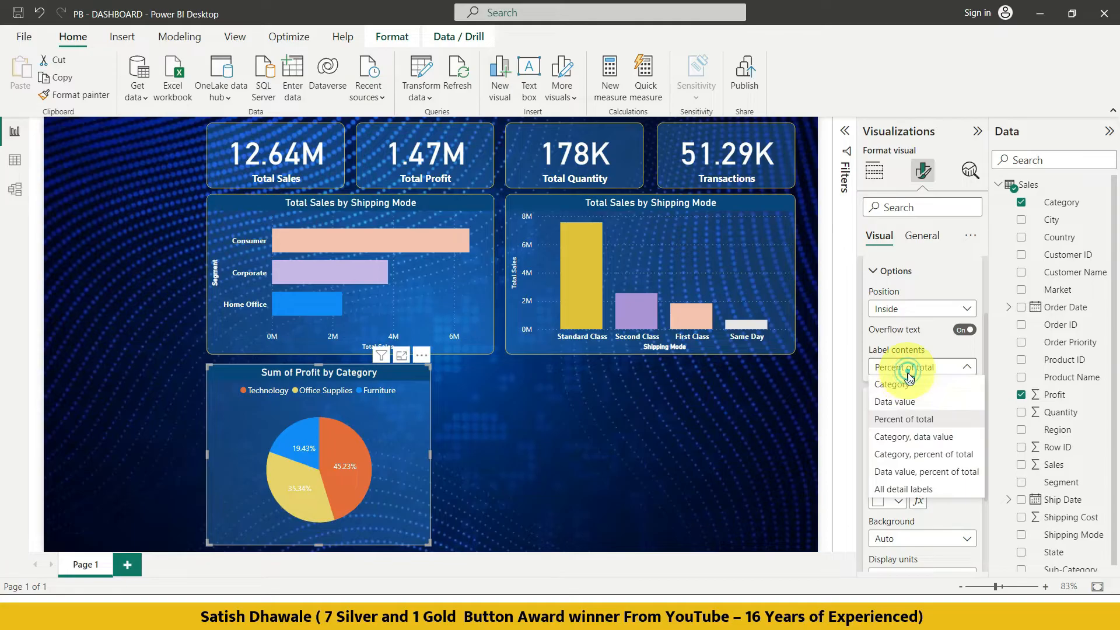
click(906, 443)
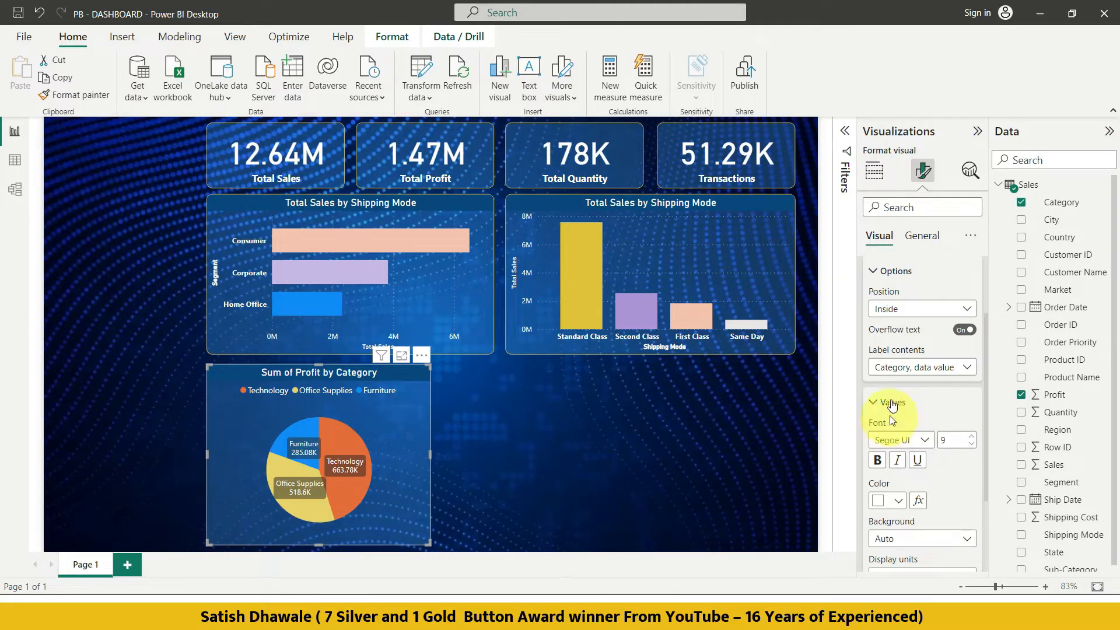
Switch the pie chart's legend off and on again to compare.
scroll(897, 385, up, 2)
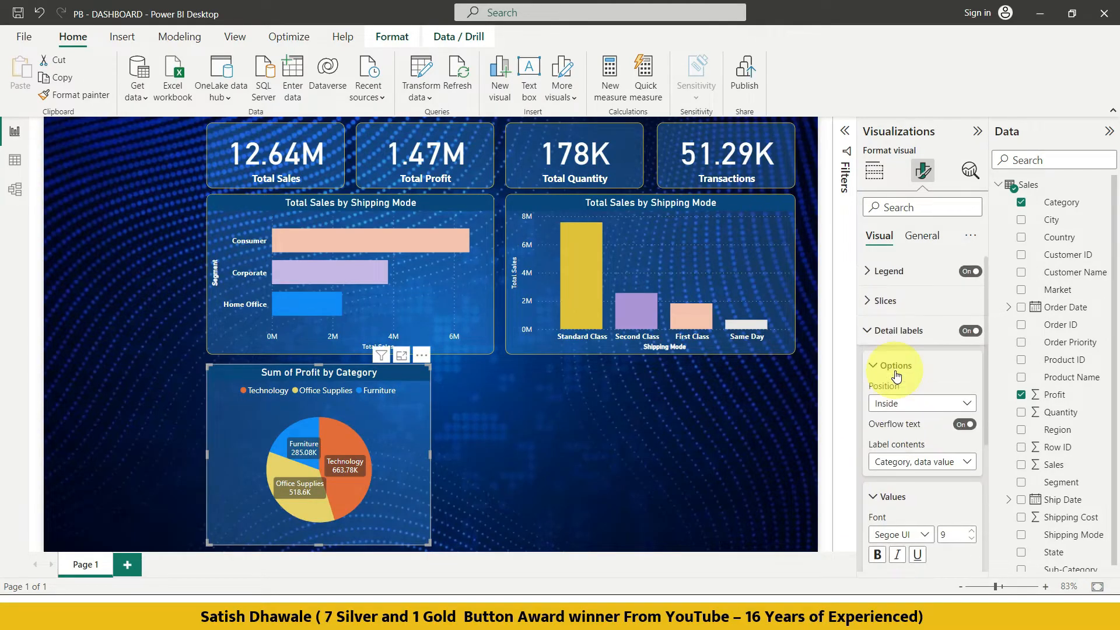
click(969, 272)
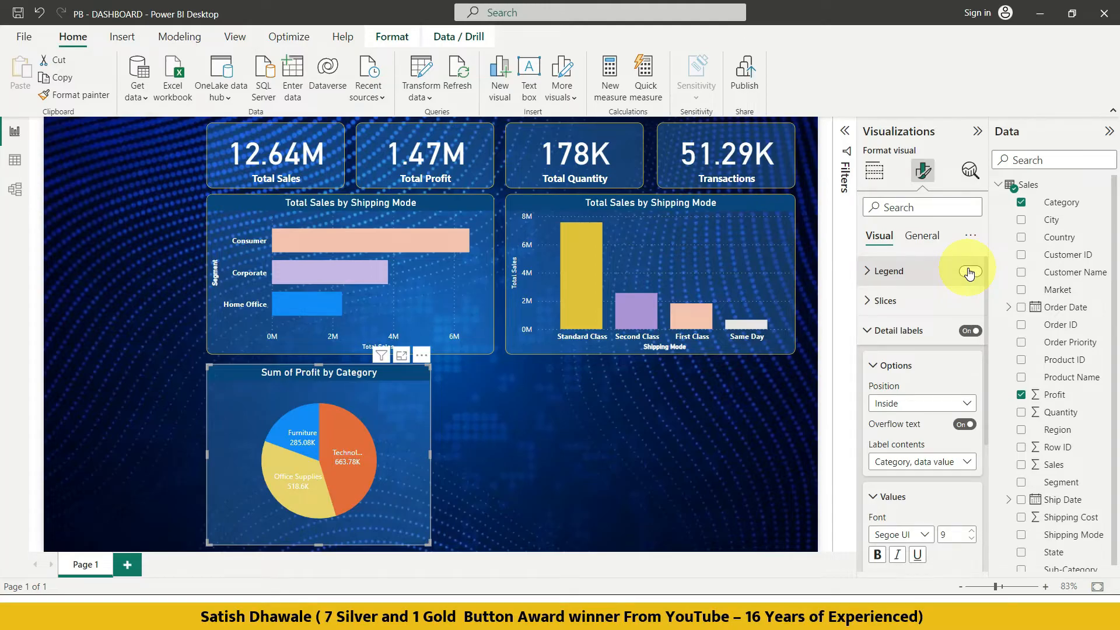
click(969, 272)
Collapse the detail label settings, try rotating the pie chart's slices and return the rotation to 0°.
click(867, 273)
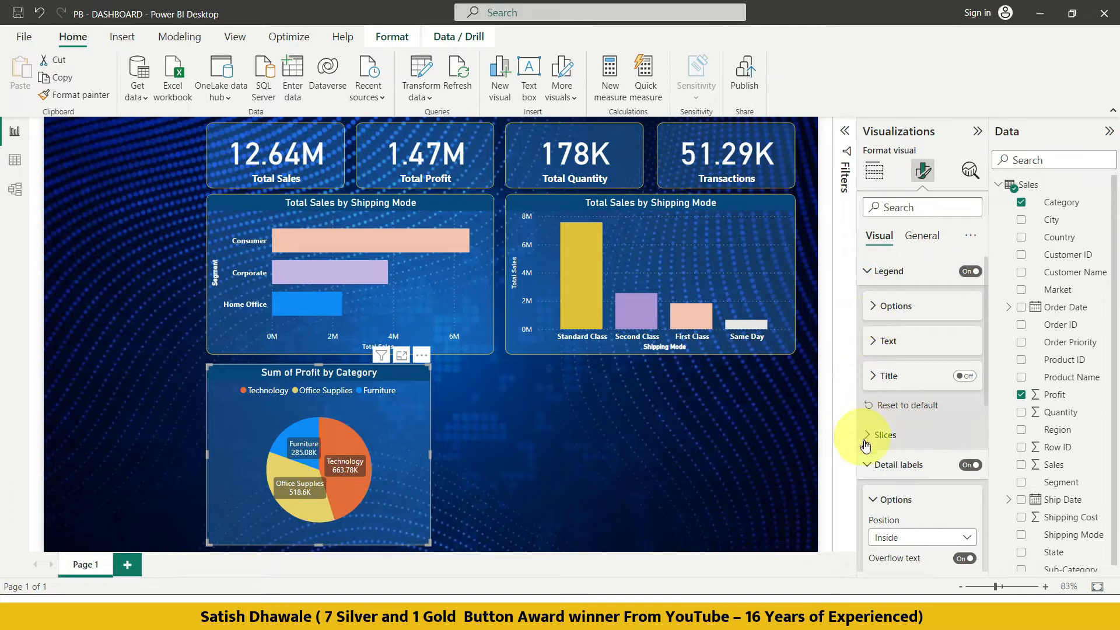
click(867, 467)
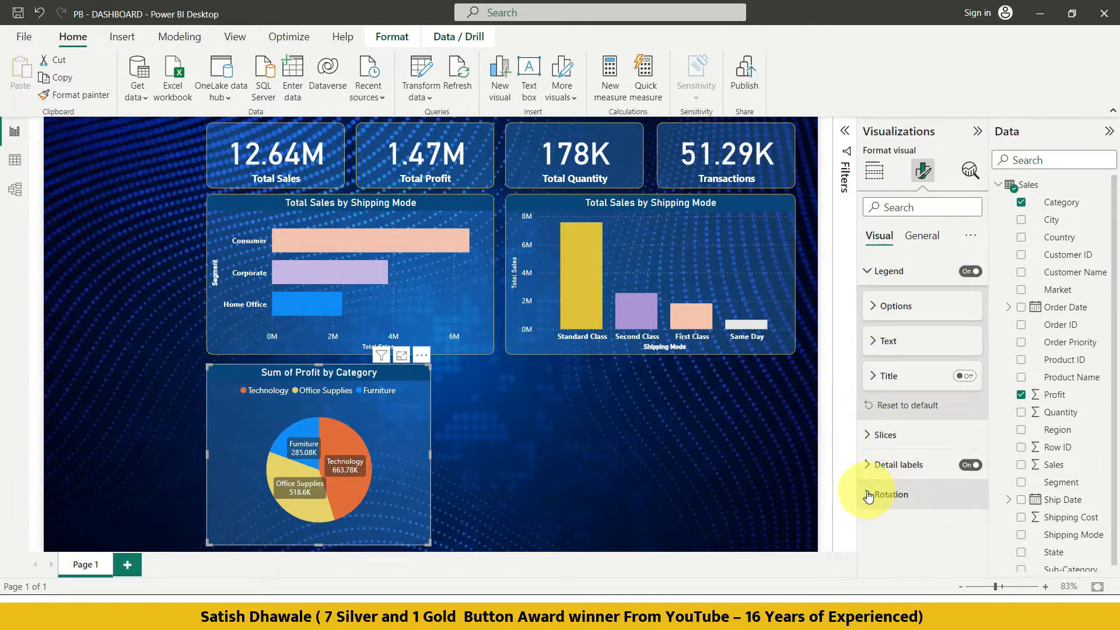
click(867, 496)
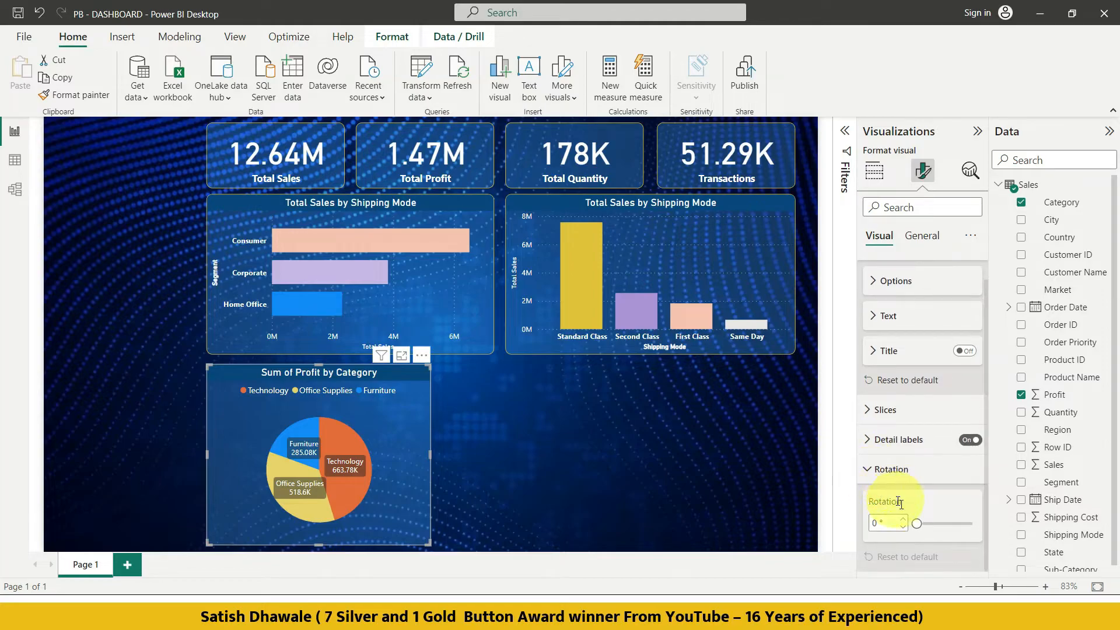
drag(917, 523, 940, 522)
drag(953, 523, 913, 533)
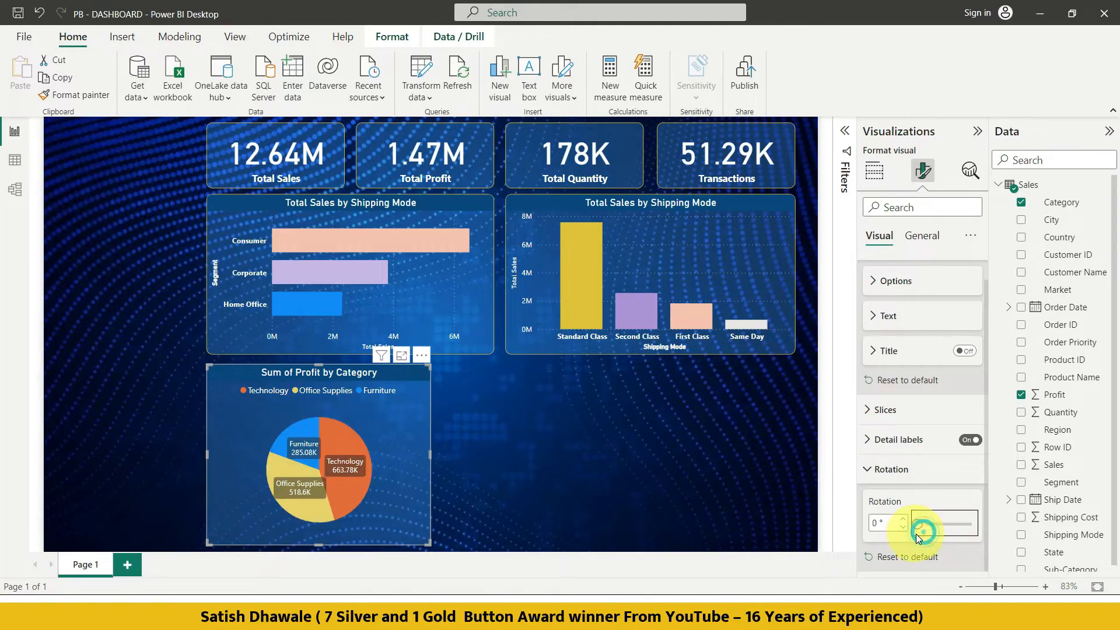
Try the detail label values background as Off, set it to On, and collapse the values settings.
click(875, 439)
scroll(891, 446, down, 4)
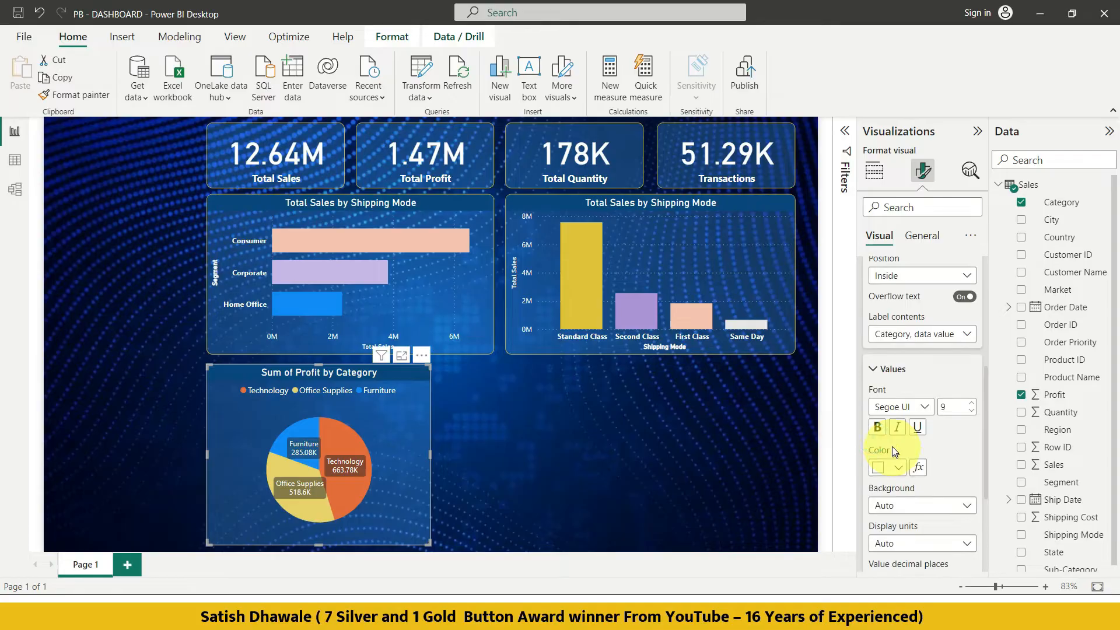
click(936, 508)
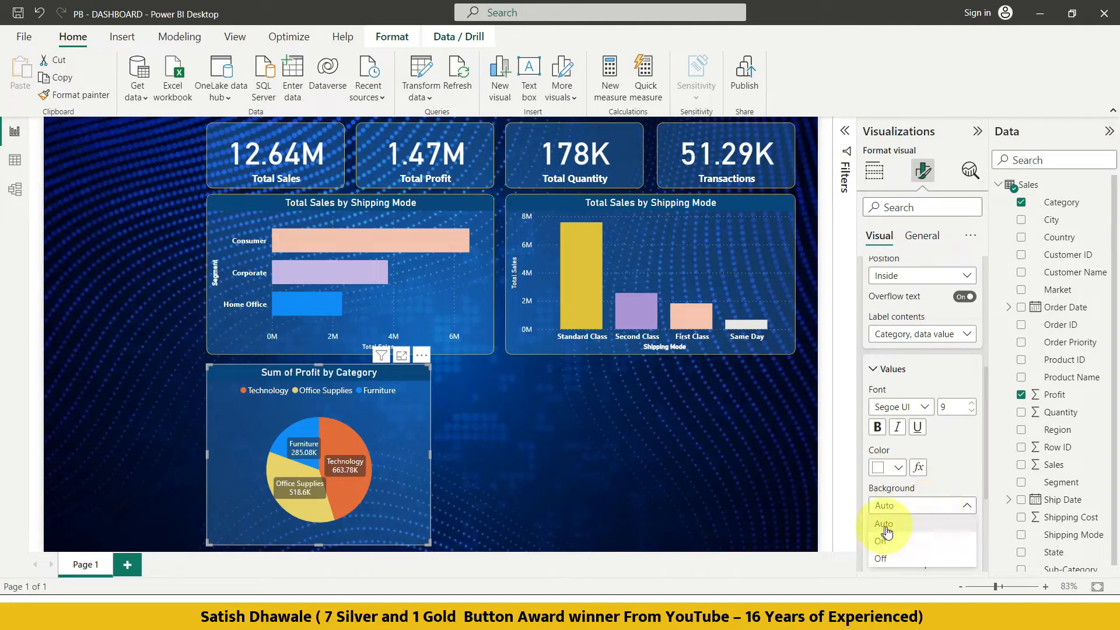
click(881, 558)
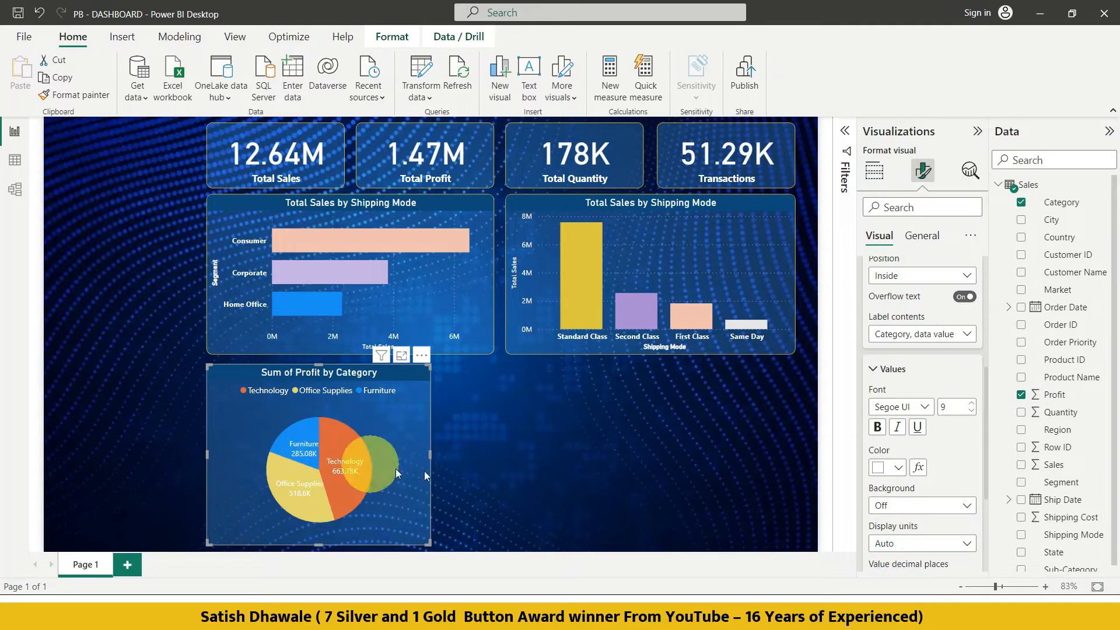
click(901, 507)
click(884, 557)
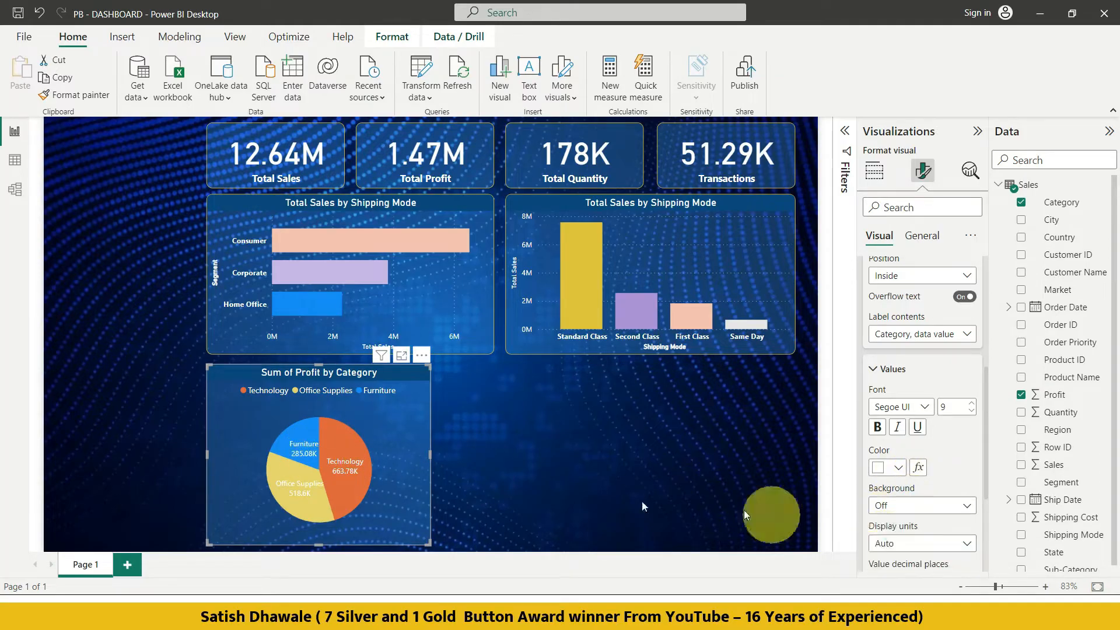
click(921, 505)
click(882, 541)
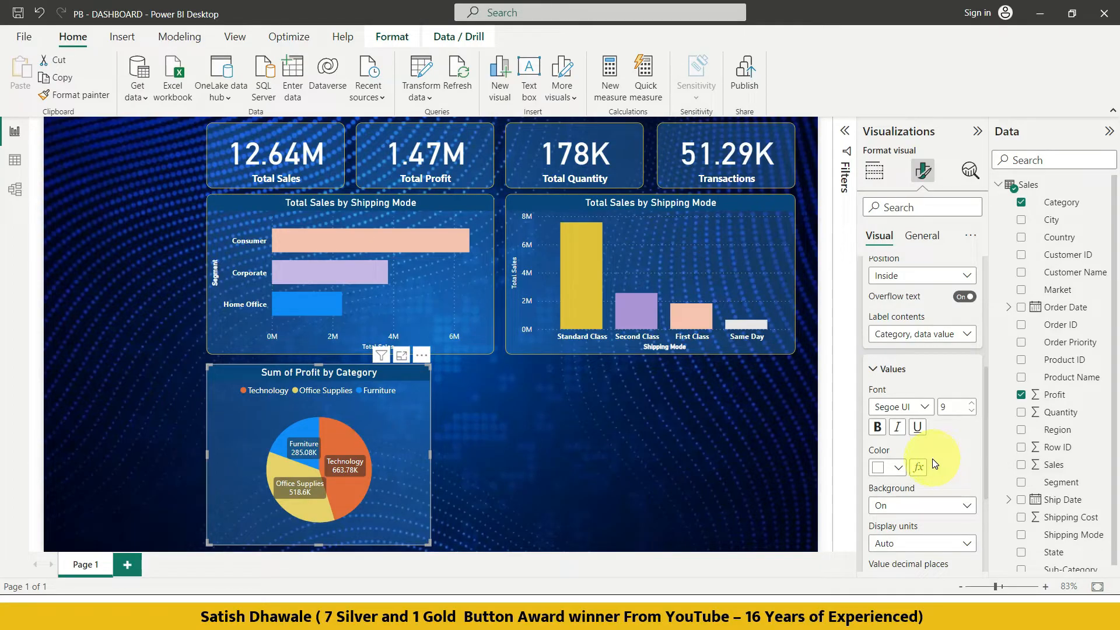
click(875, 369)
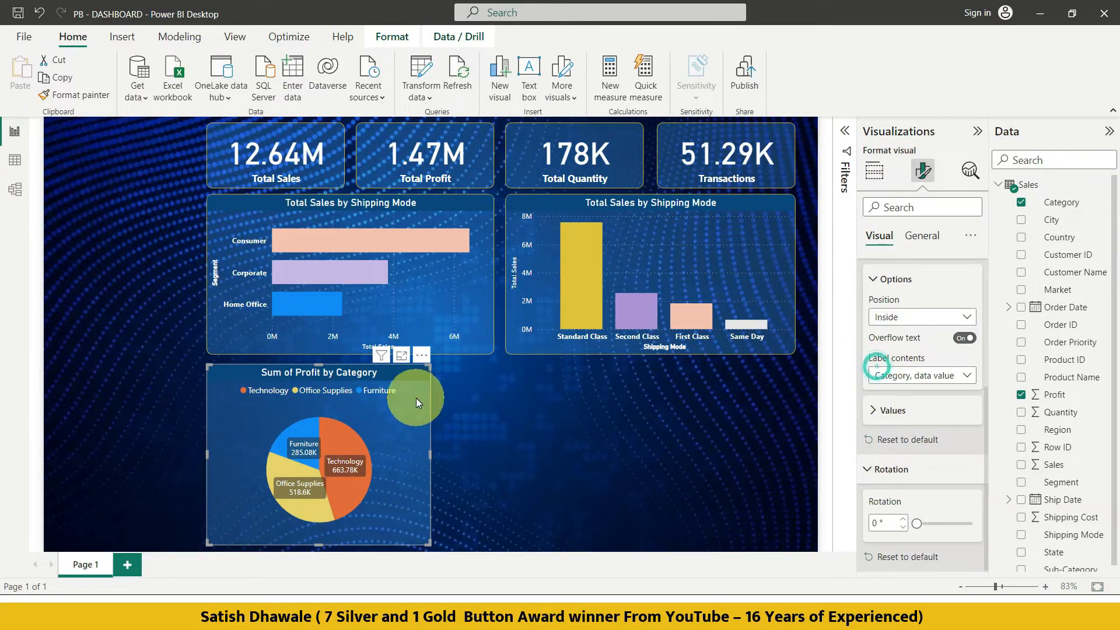
Move the pie chart below the shipping mode column chart, aligned with that chart's right edge, and deselect it.
click(440, 418)
drag(409, 423, 768, 425)
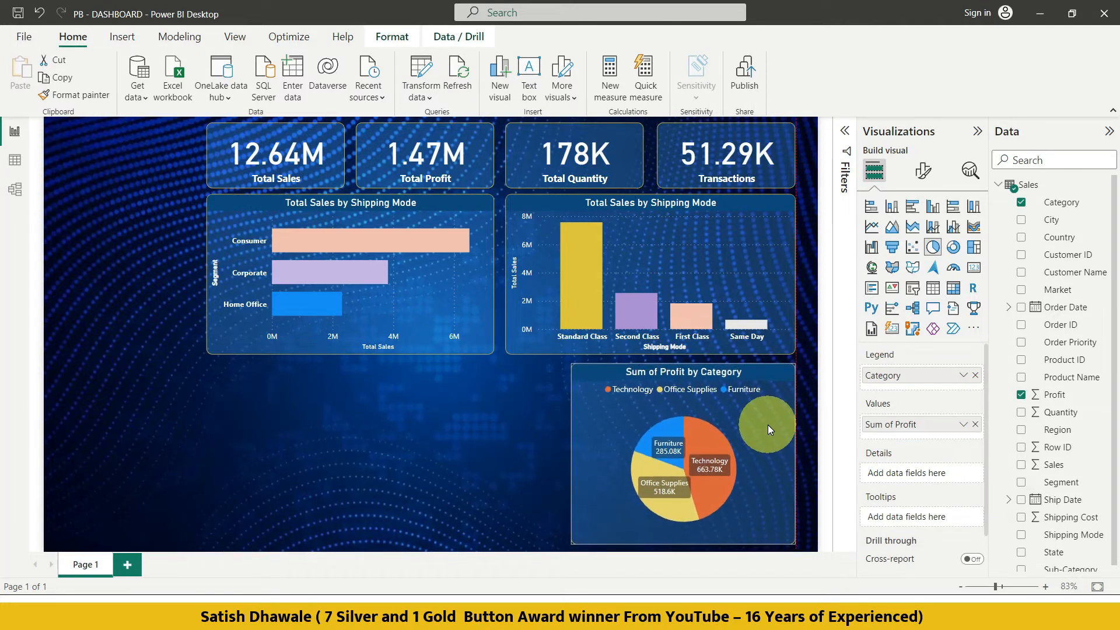
click(454, 448)
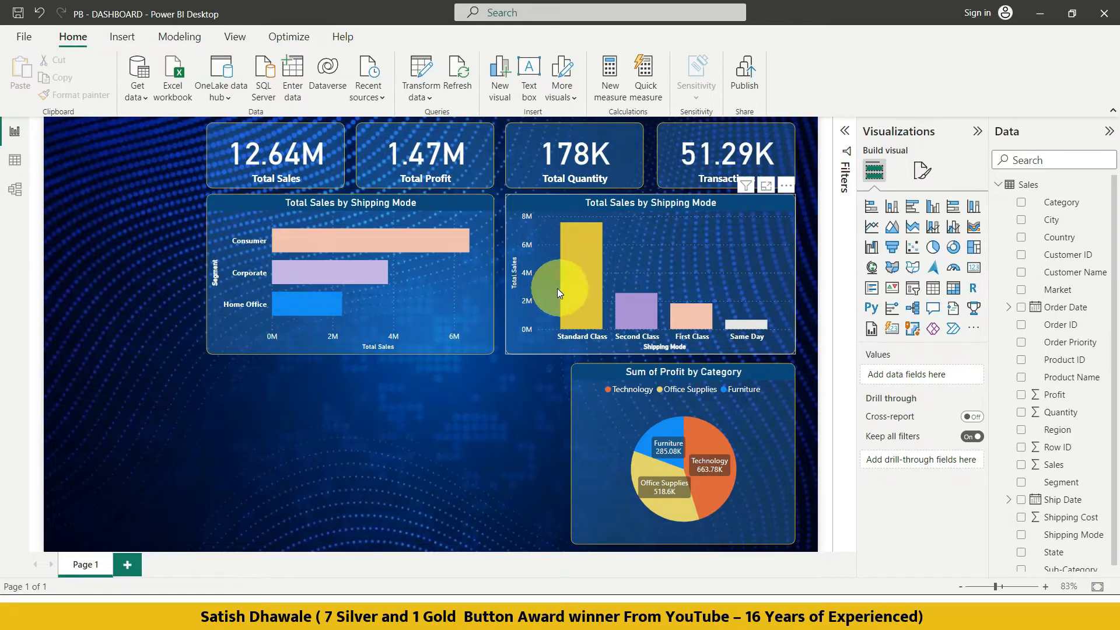
Delete the horizontal bar chart of total sales by segment.
click(508, 307)
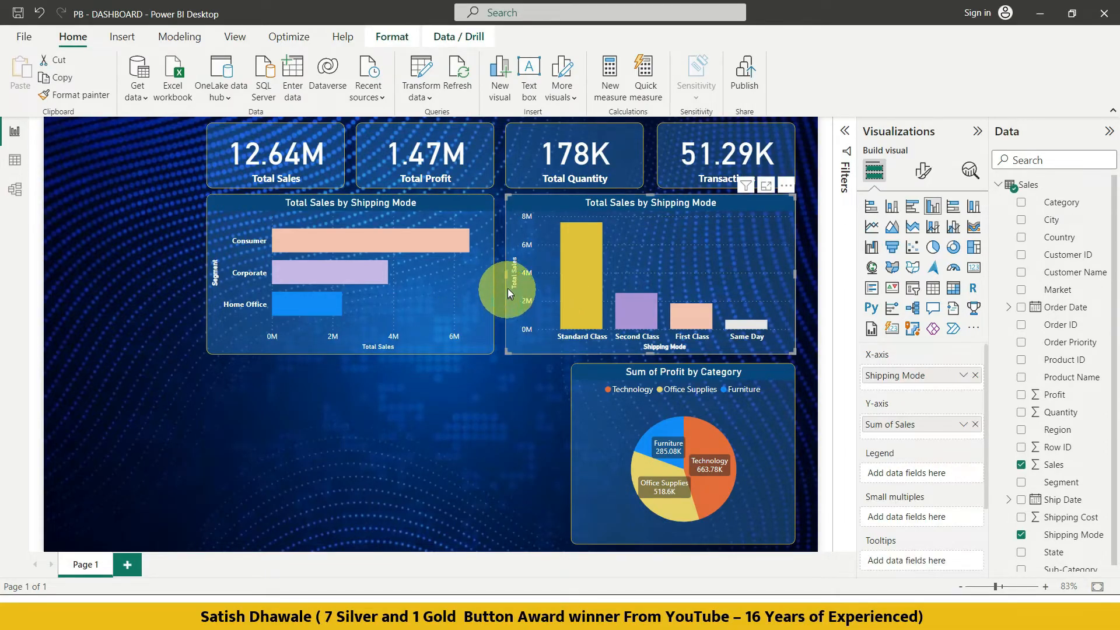
click(420, 296)
key(Delete)
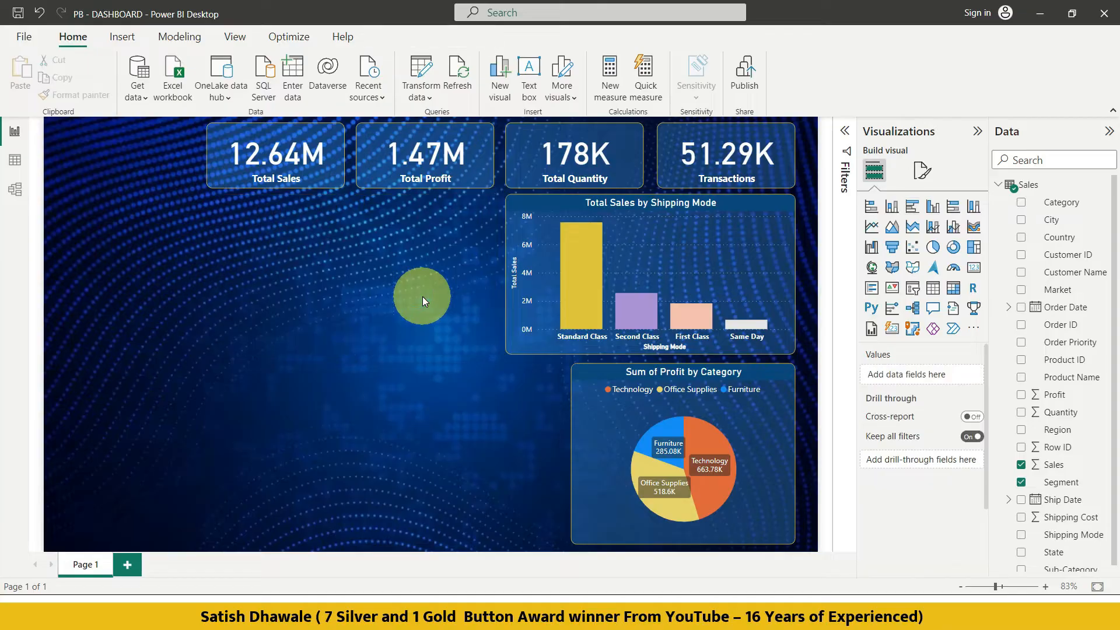
Move the shipping mode column chart under the Total Sales card and narrow it by dragging in its right edge.
drag(547, 326, 257, 327)
drag(499, 278, 408, 282)
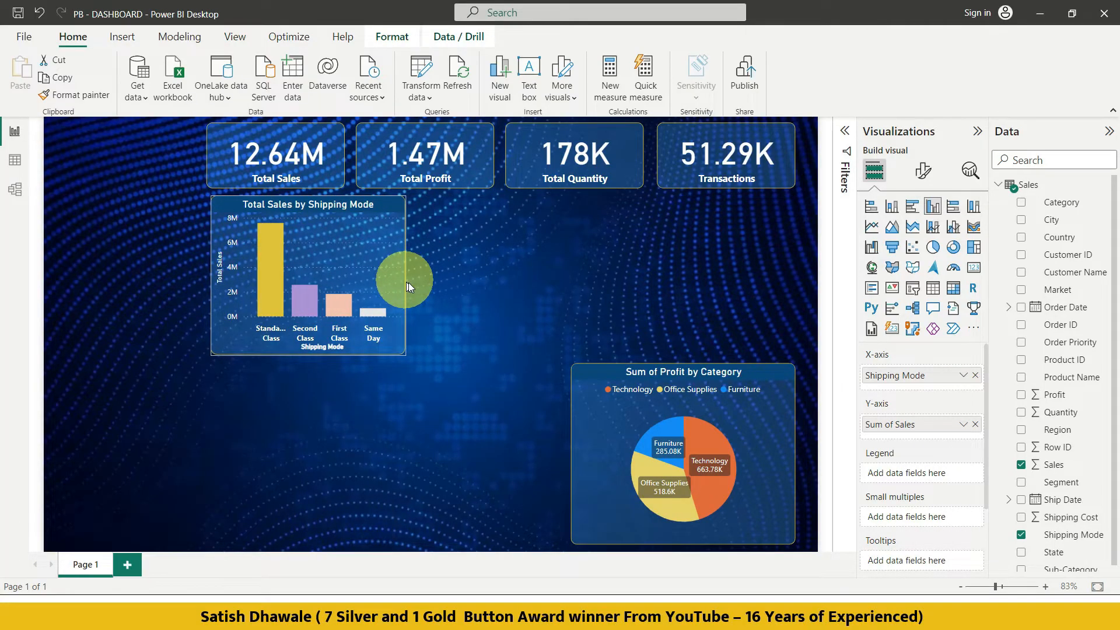
click(434, 294)
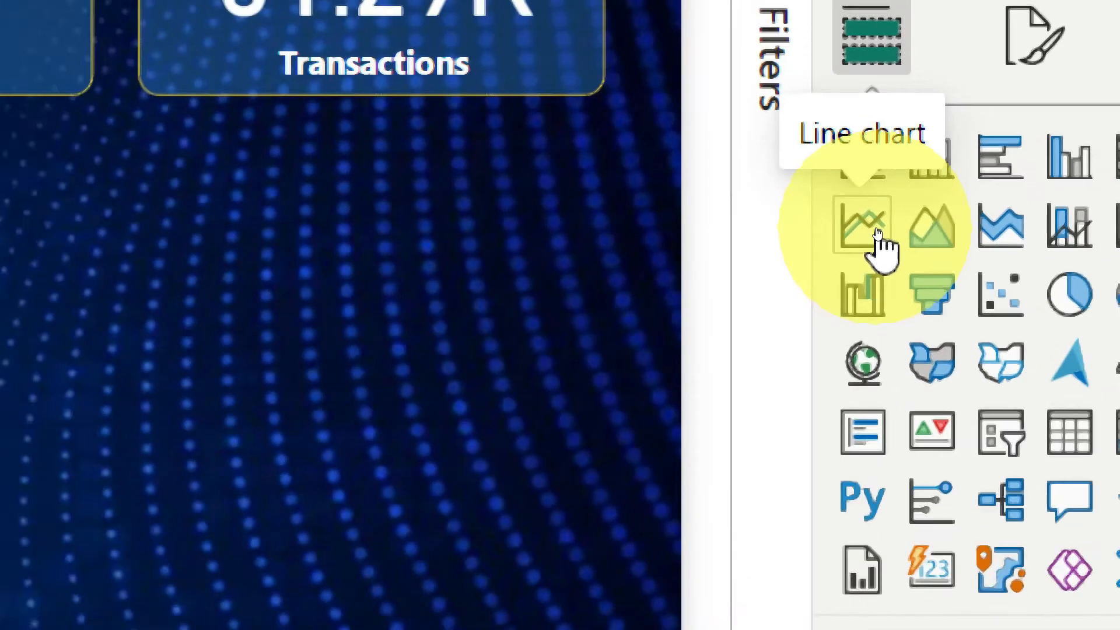
Insert a line chart beside the shipping mode chart, match its height and widen it to the cards' right edge.
click(877, 232)
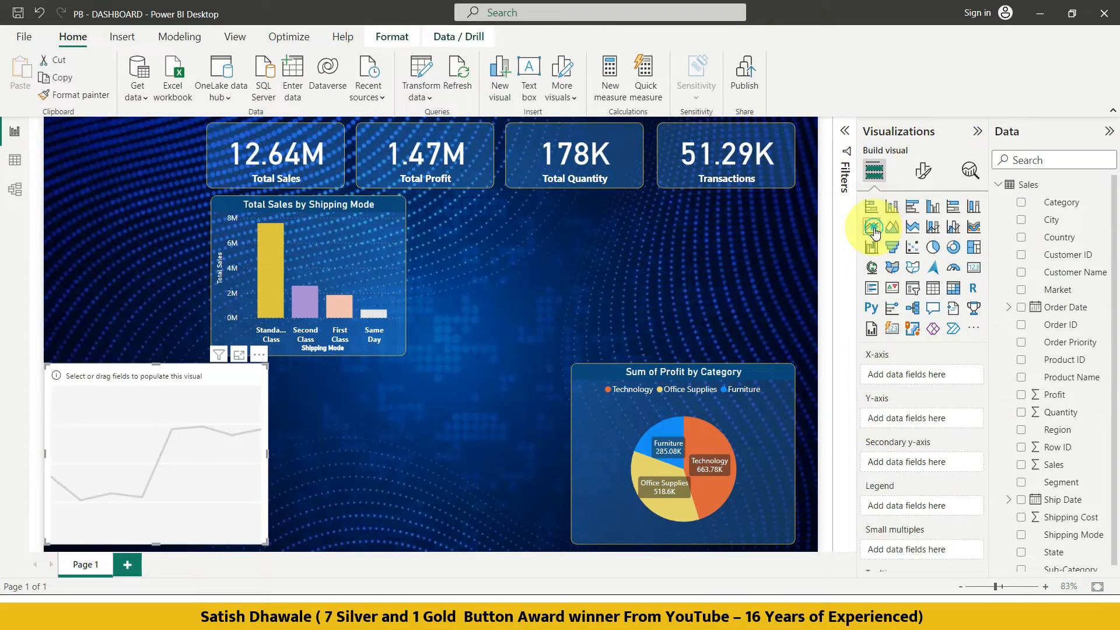
drag(195, 389, 573, 224)
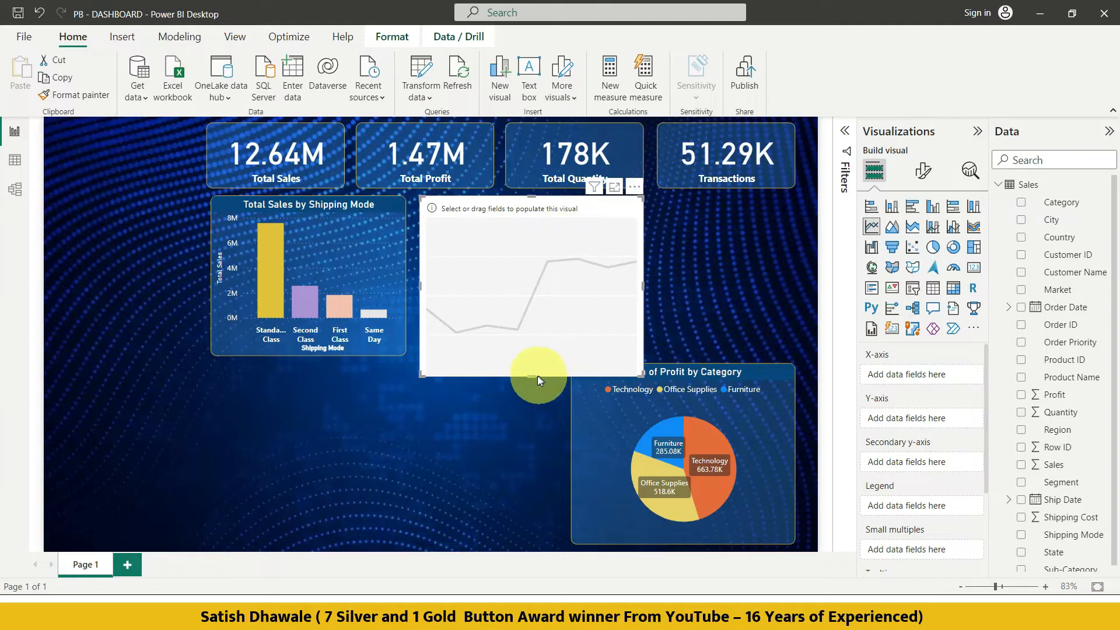
drag(531, 376, 531, 352)
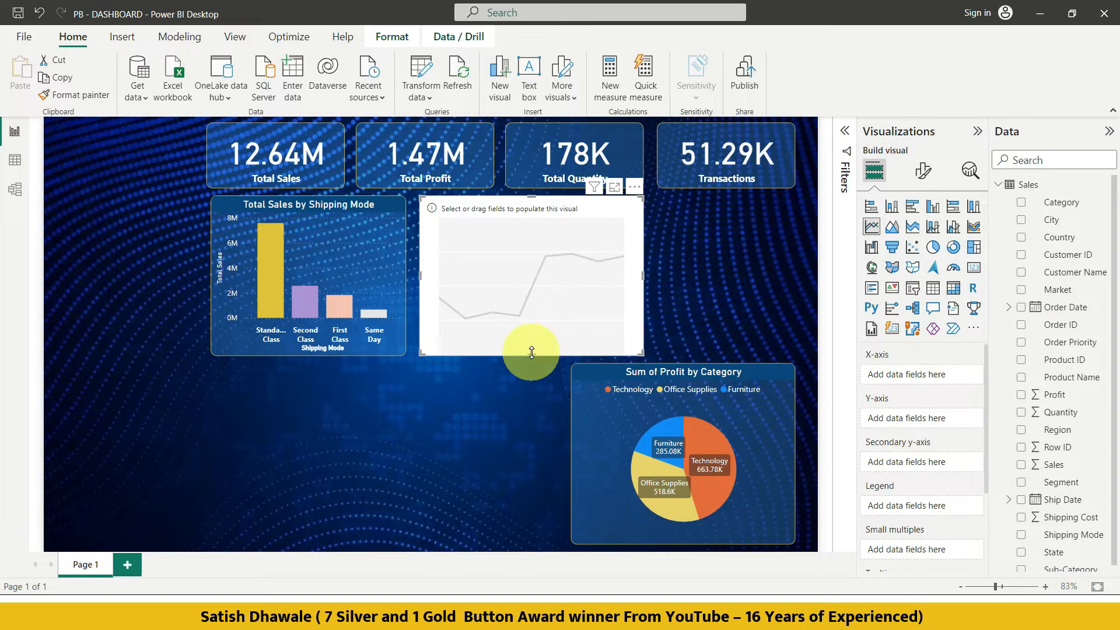
drag(645, 275, 800, 269)
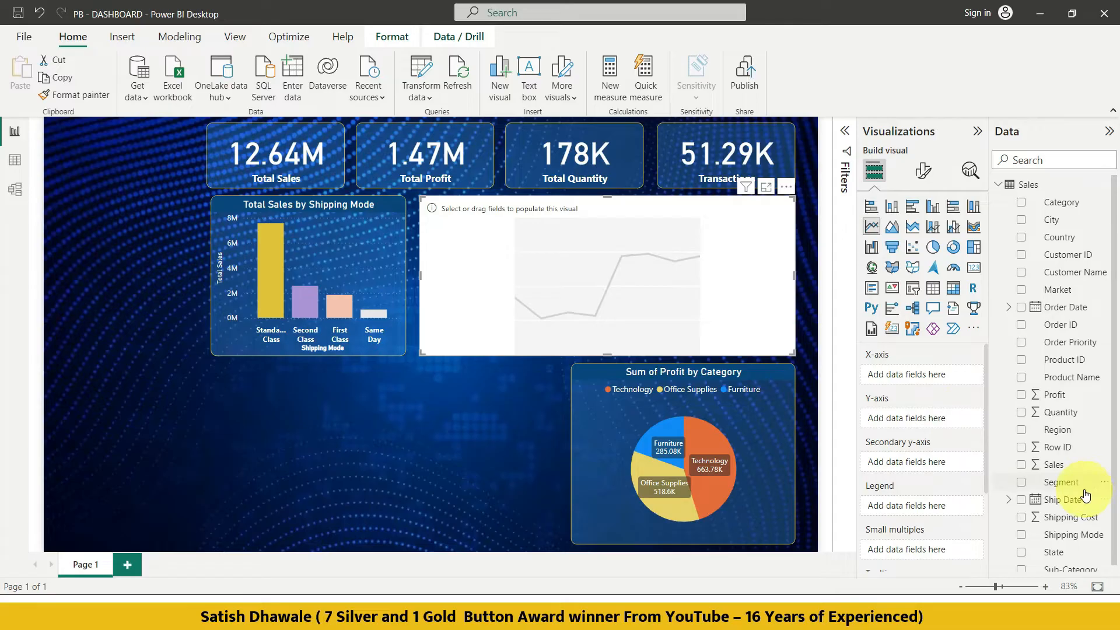
Assign Sub-Category to the line chart's X-axis and Sales to its Y-axis.
scroll(1085, 499, down, 1)
drag(1071, 563, 949, 375)
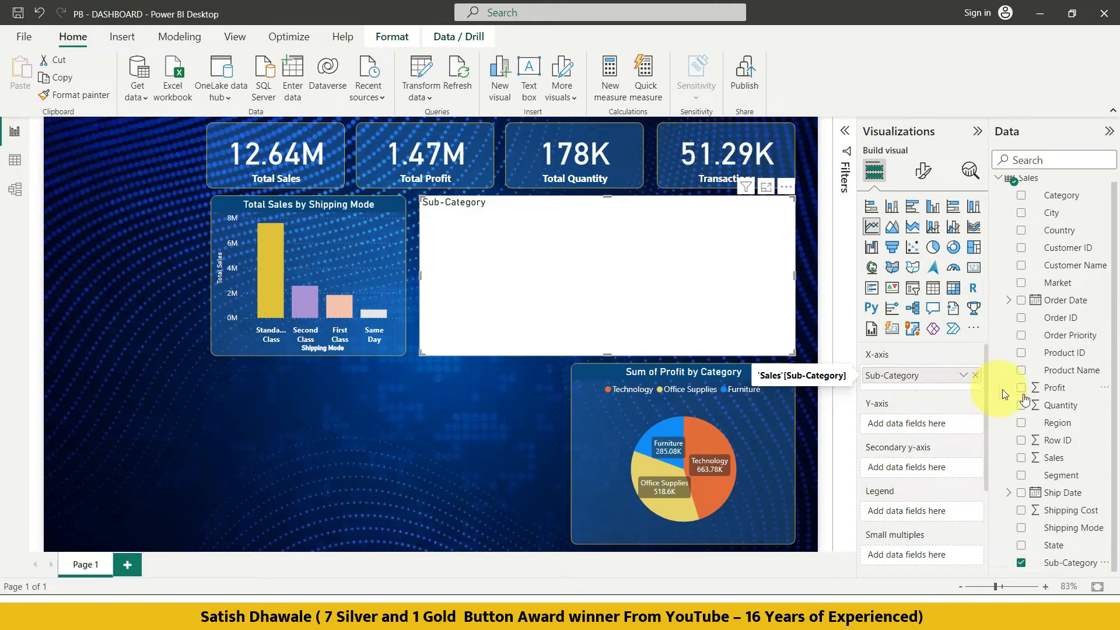
drag(1061, 467, 931, 431)
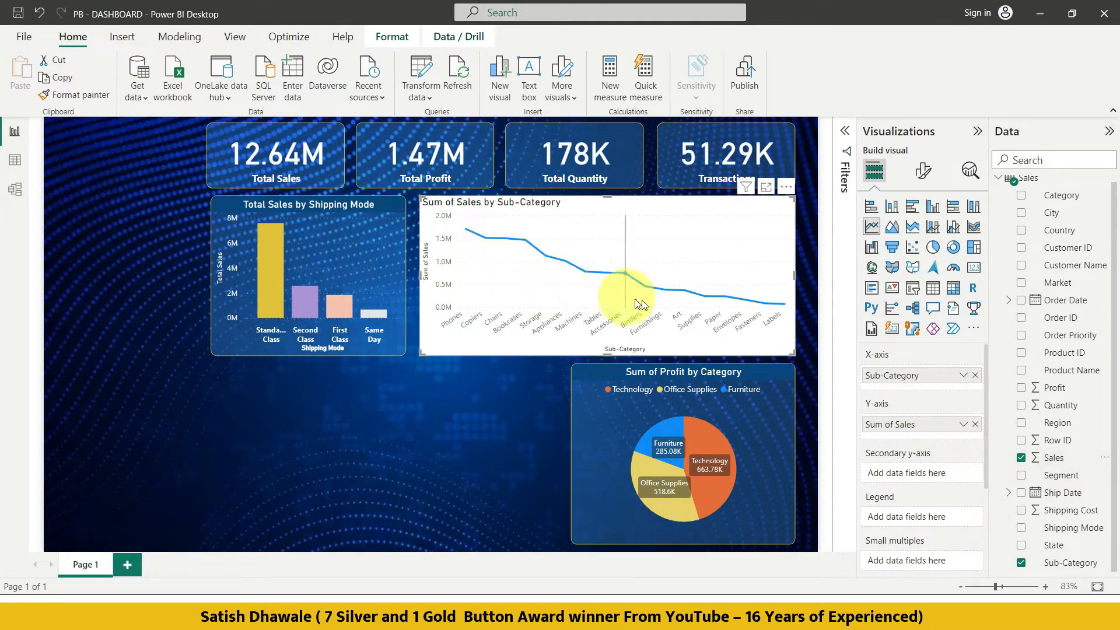
Try the sub-category chart as a clustered column chart and switch it back to a line chart.
mouse_move(762, 311)
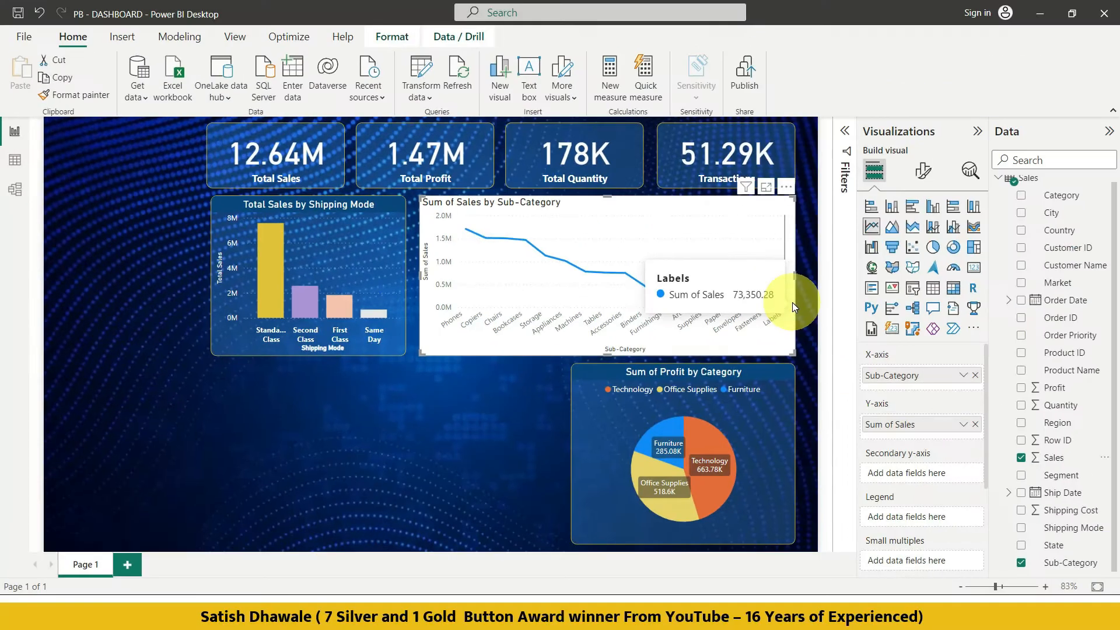
click(932, 207)
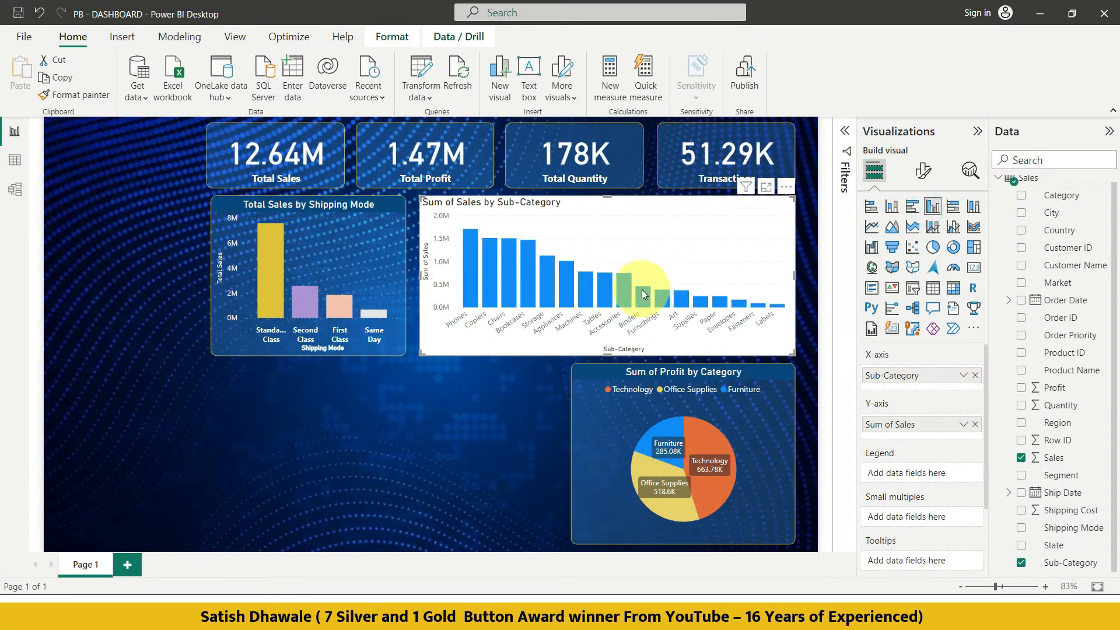
click(871, 227)
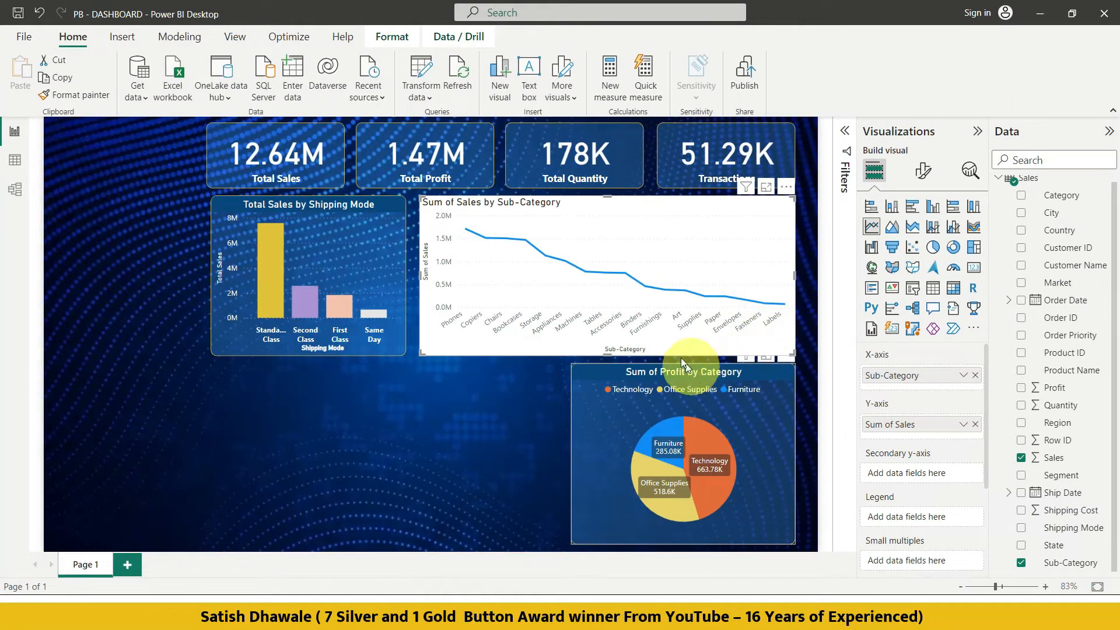
Replace Sub-Category with Order Date on the line chart's X-axis.
mouse_move(763, 294)
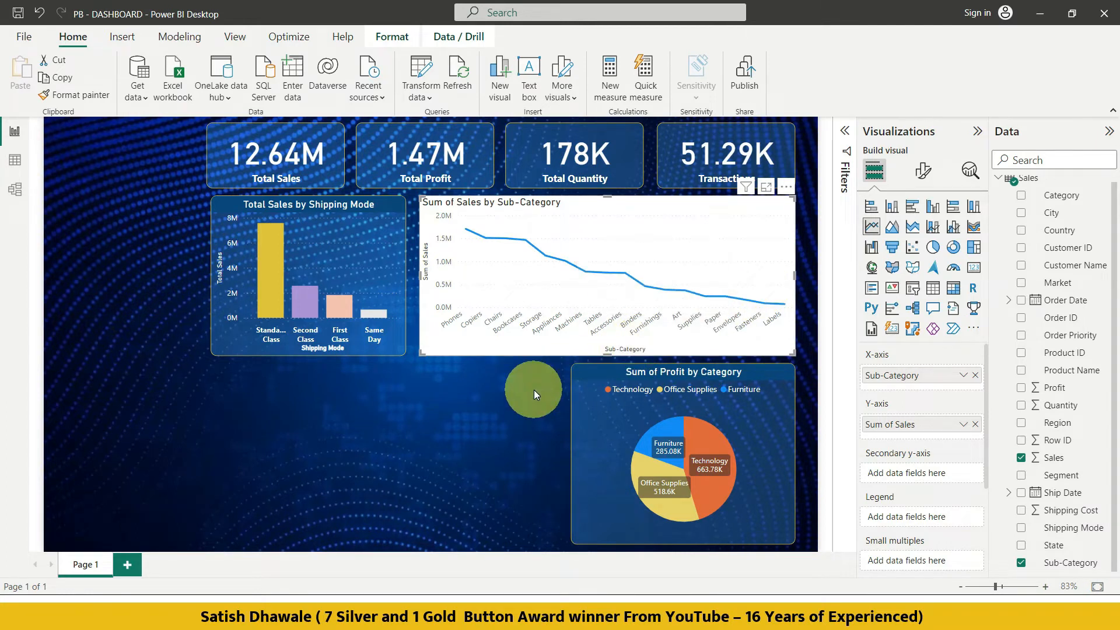
click(976, 375)
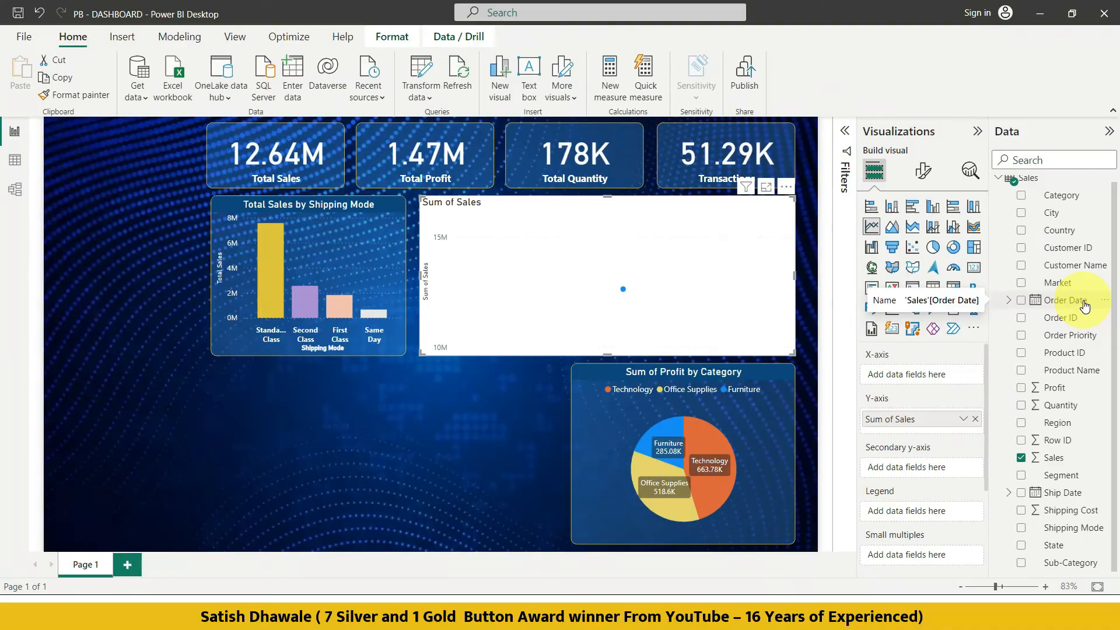
drag(1079, 305, 952, 382)
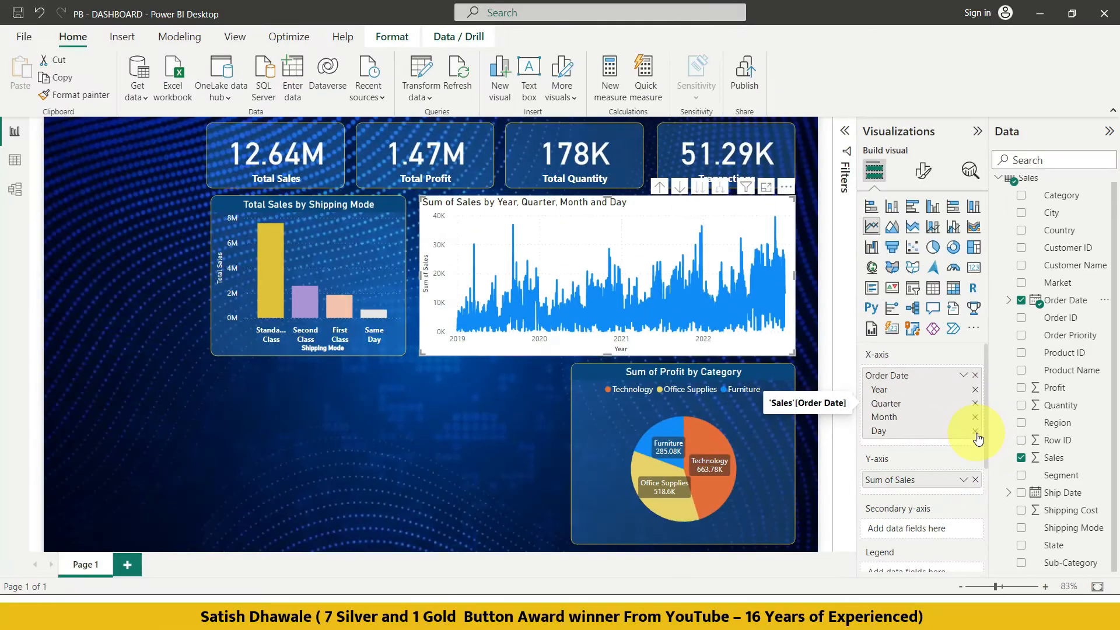
Remove Day, Year and Quarter from the Order Date hierarchy so the line chart plots sales by Month, and inspect its data points.
click(975, 432)
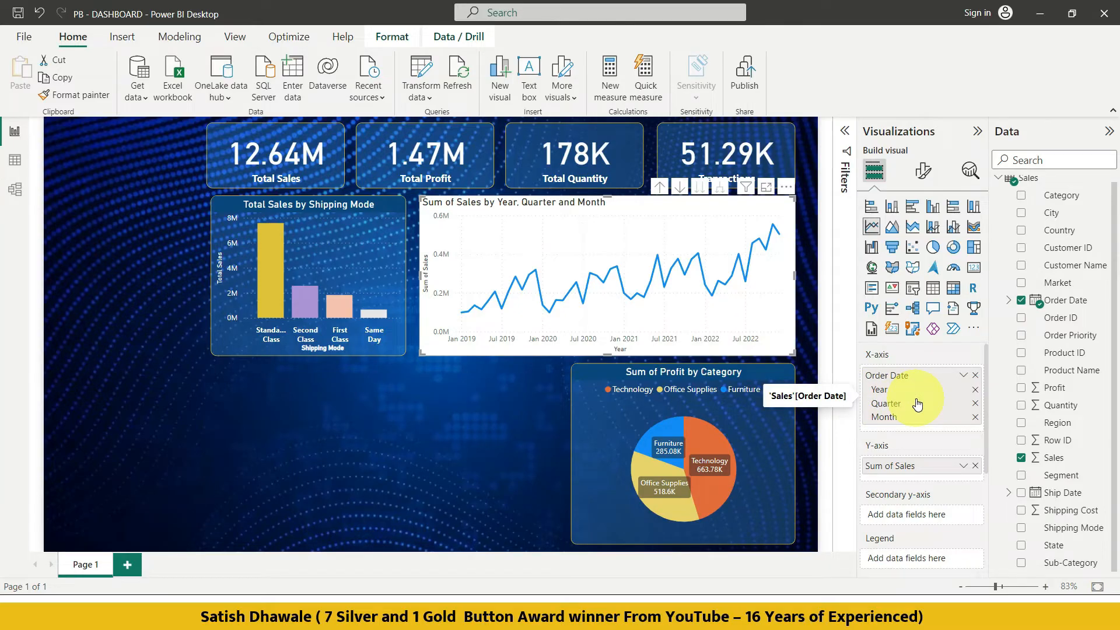
click(976, 390)
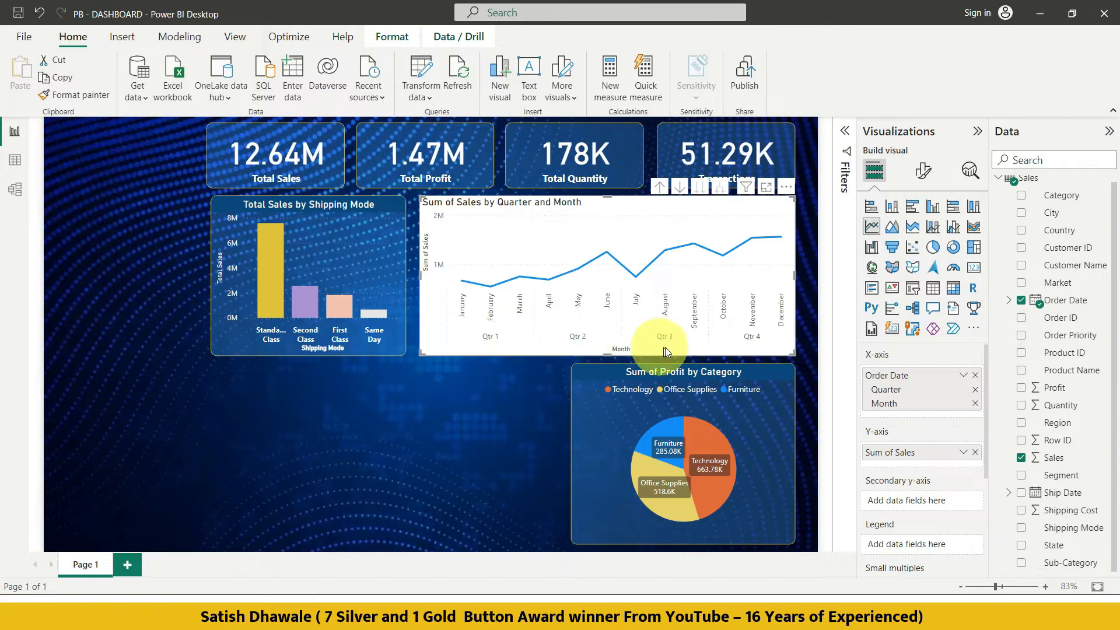
click(976, 390)
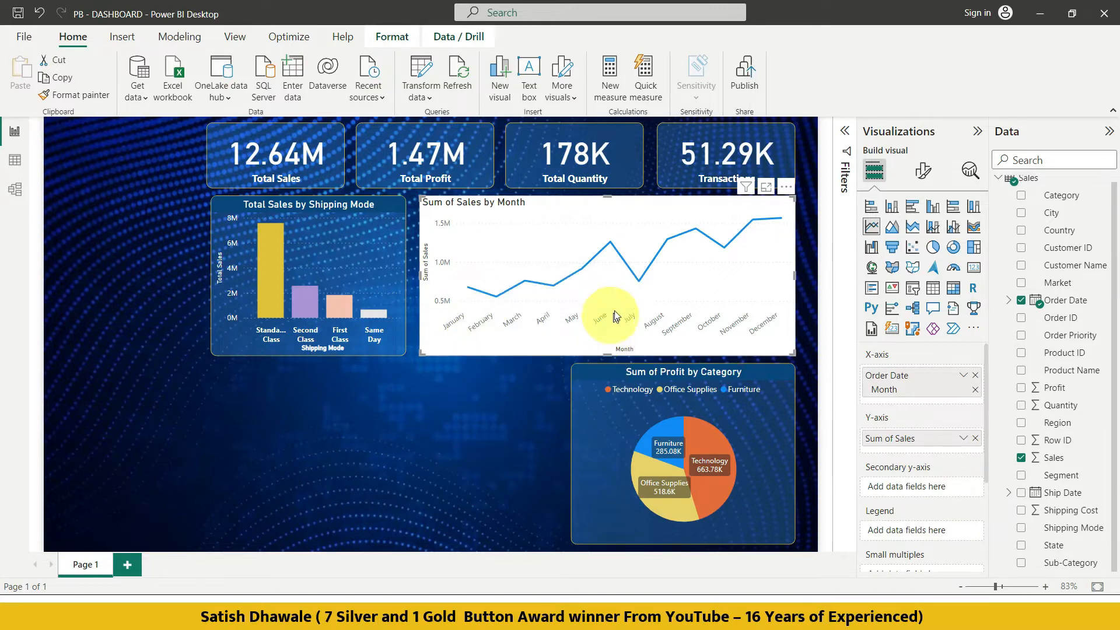
mouse_move(632, 301)
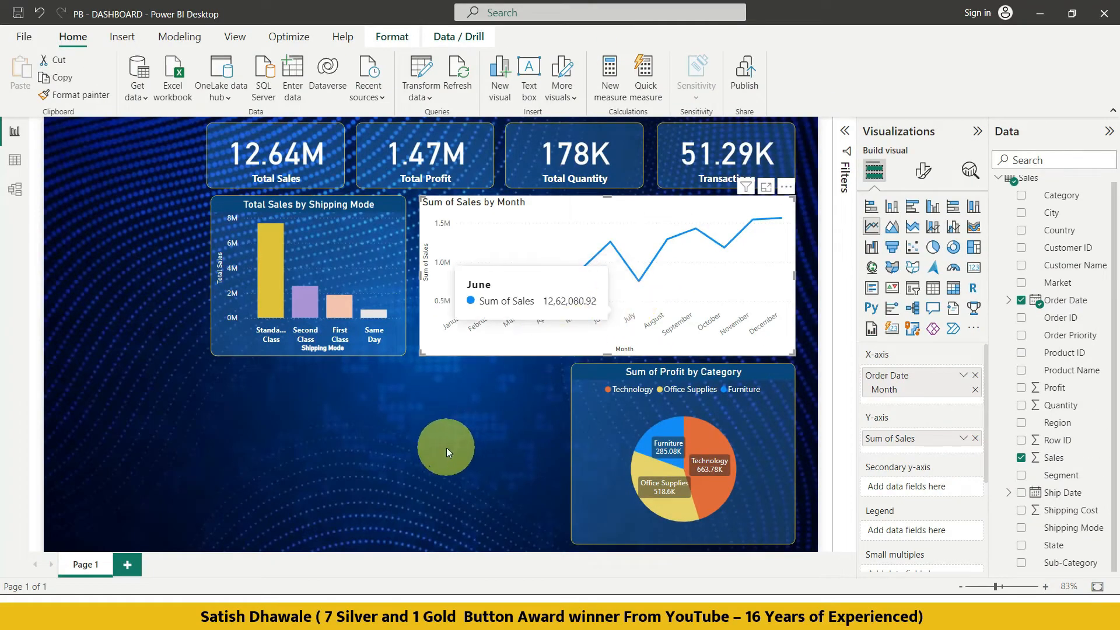
mouse_move(527, 300)
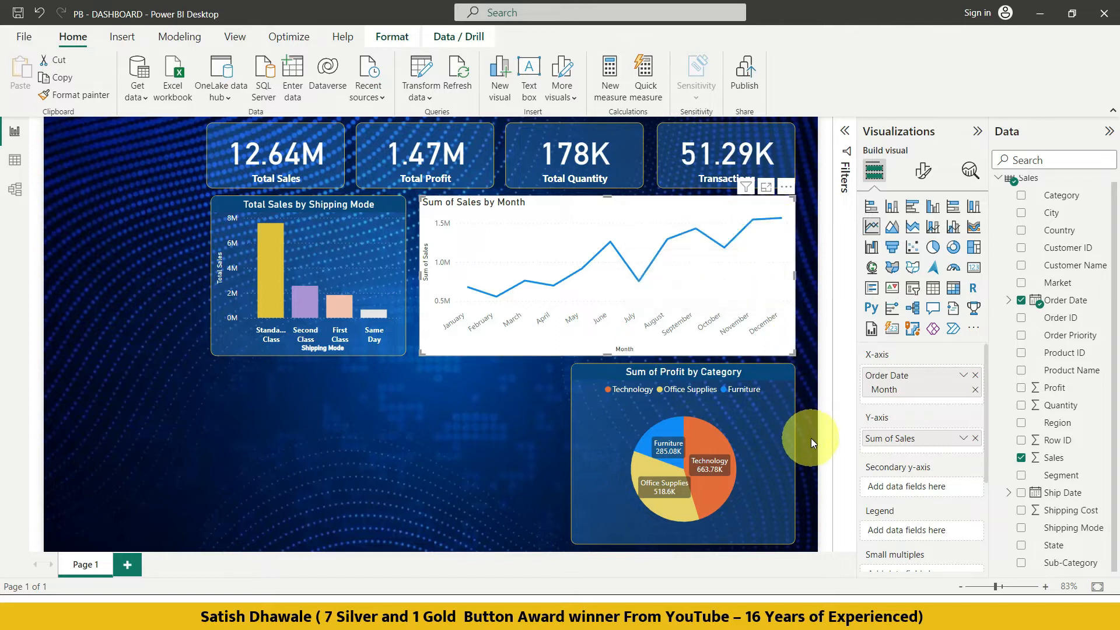
Remove Month from the X-axis, add Order Date again and keep only Year of its hierarchy.
click(976, 391)
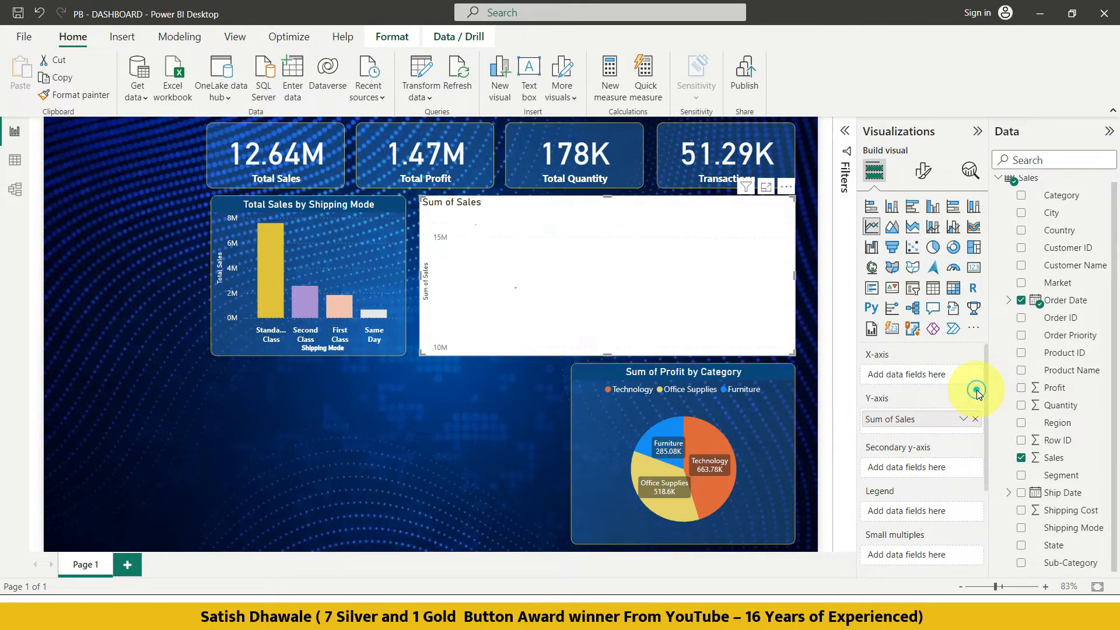
drag(1059, 300, 934, 373)
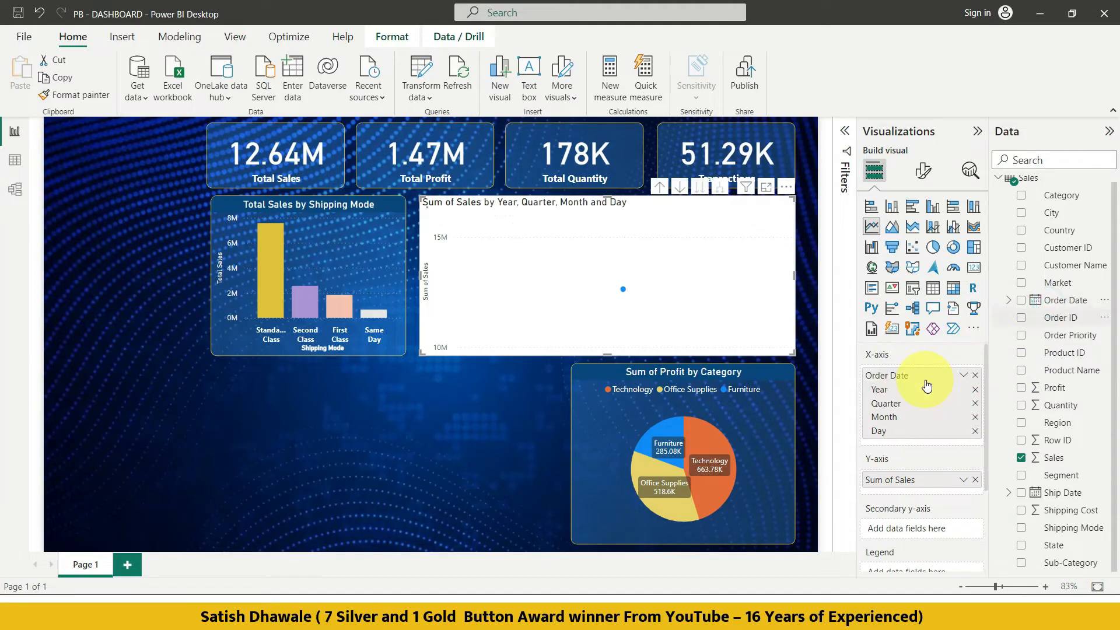
click(975, 404)
click(976, 403)
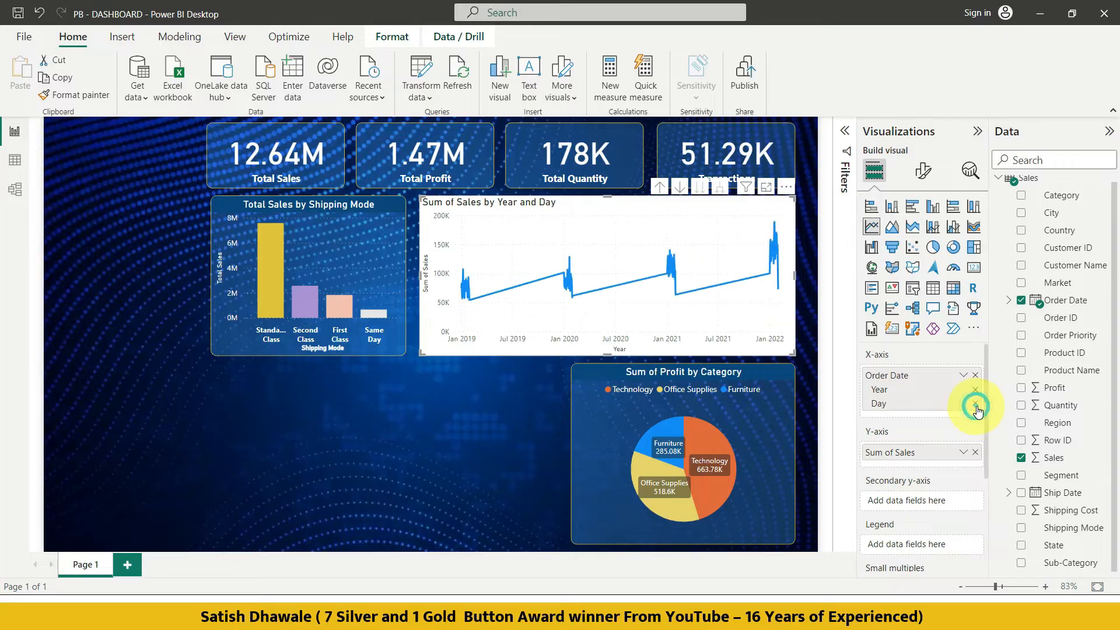
click(976, 403)
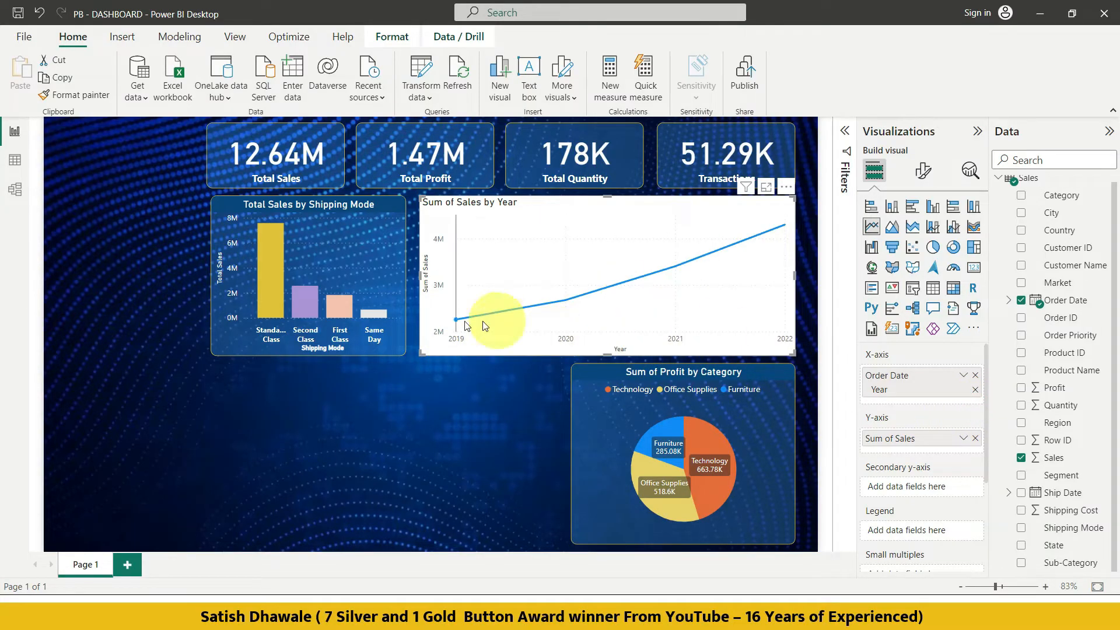
mouse_move(776, 239)
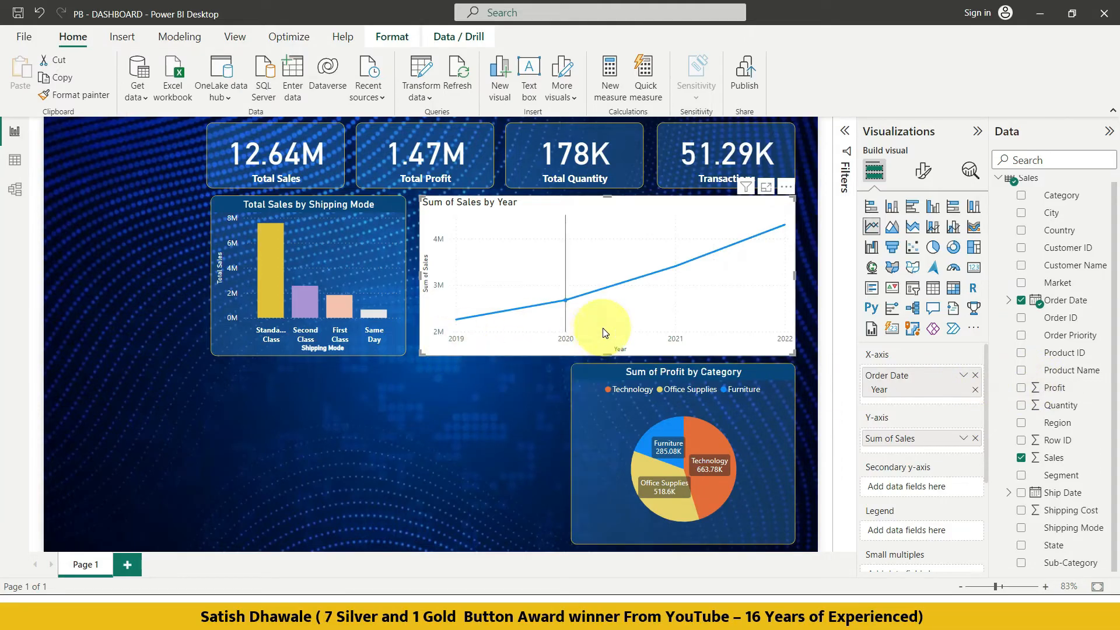
mouse_move(603, 332)
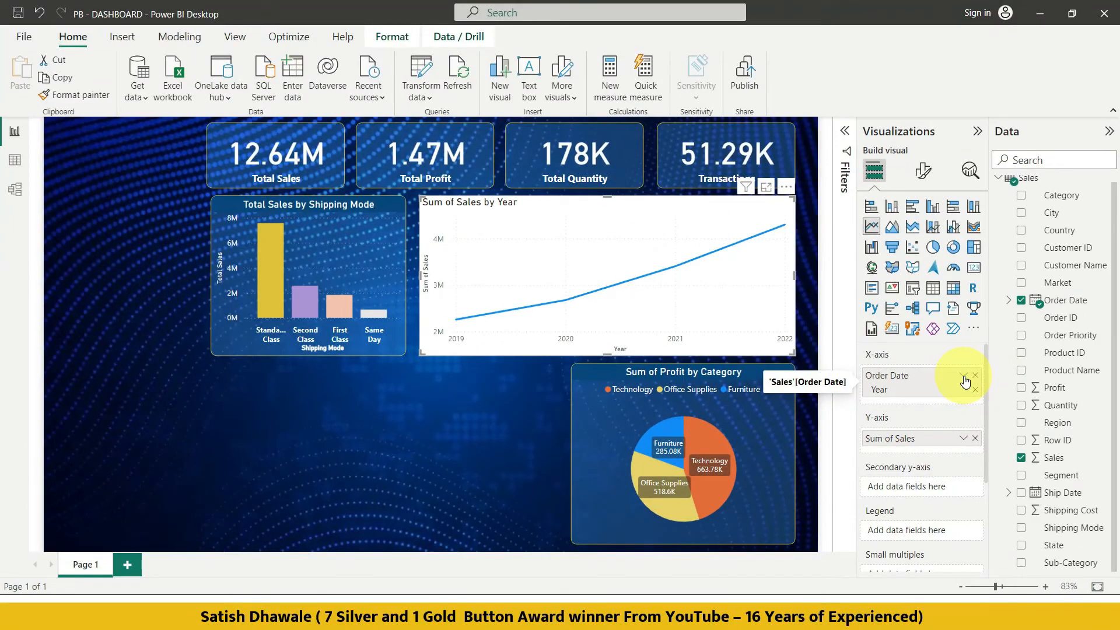
Reapply the full Date Hierarchy to Order Date and remove Year, Month and Day to plot sales by Quarter.
click(964, 377)
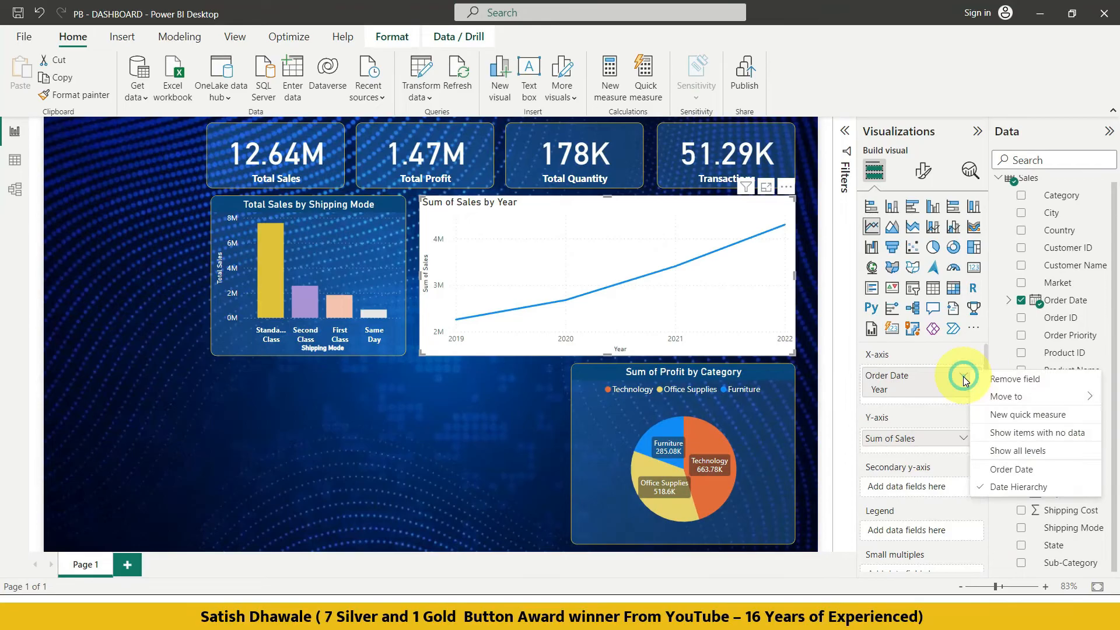
click(1017, 494)
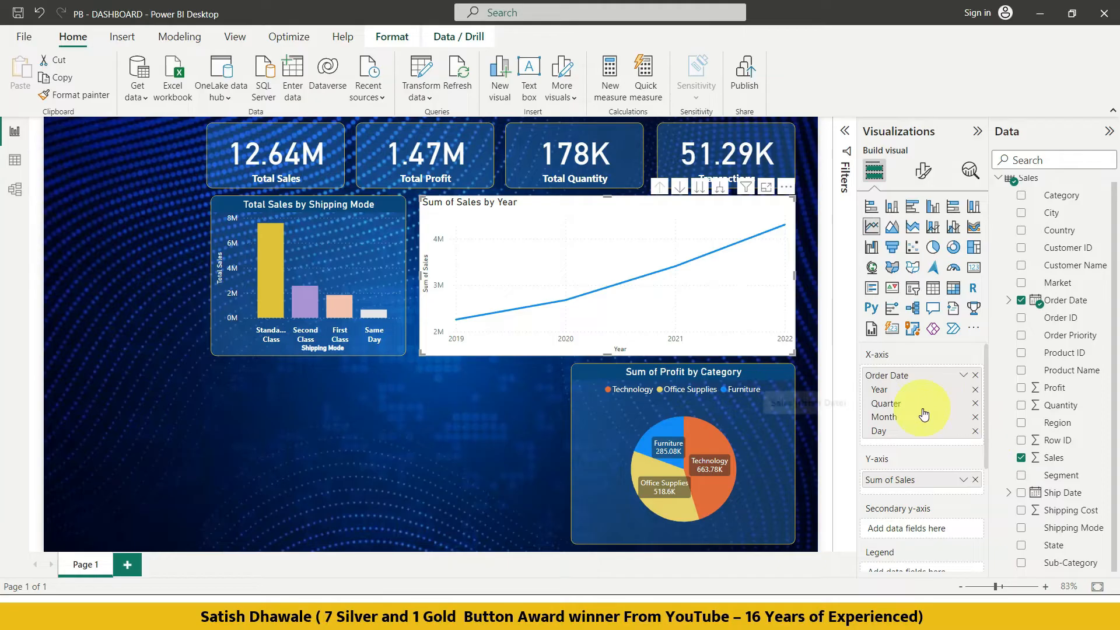
click(976, 390)
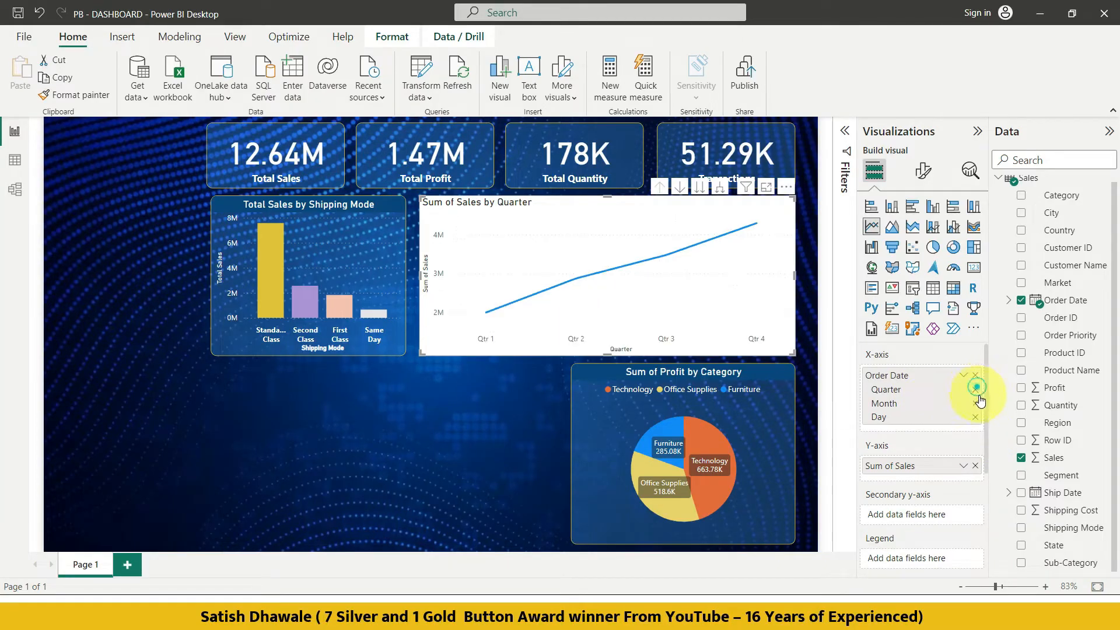
click(976, 403)
click(976, 405)
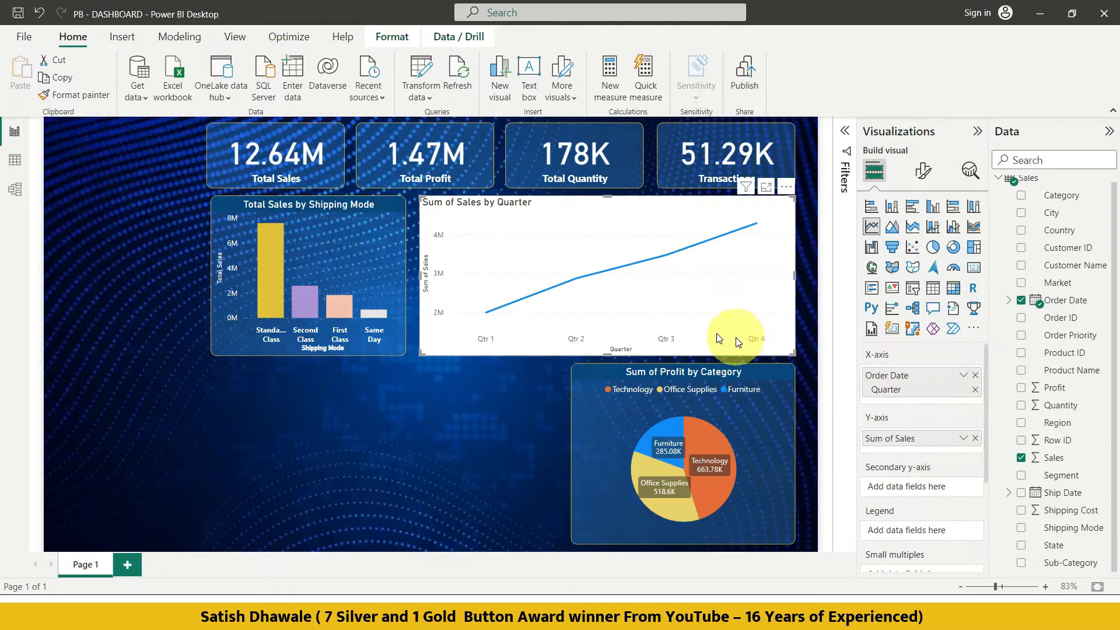
Try the plain Order Date on the X-axis, and switch it back to a Date Hierarchy with only Year and Quarter.
click(964, 376)
click(1004, 471)
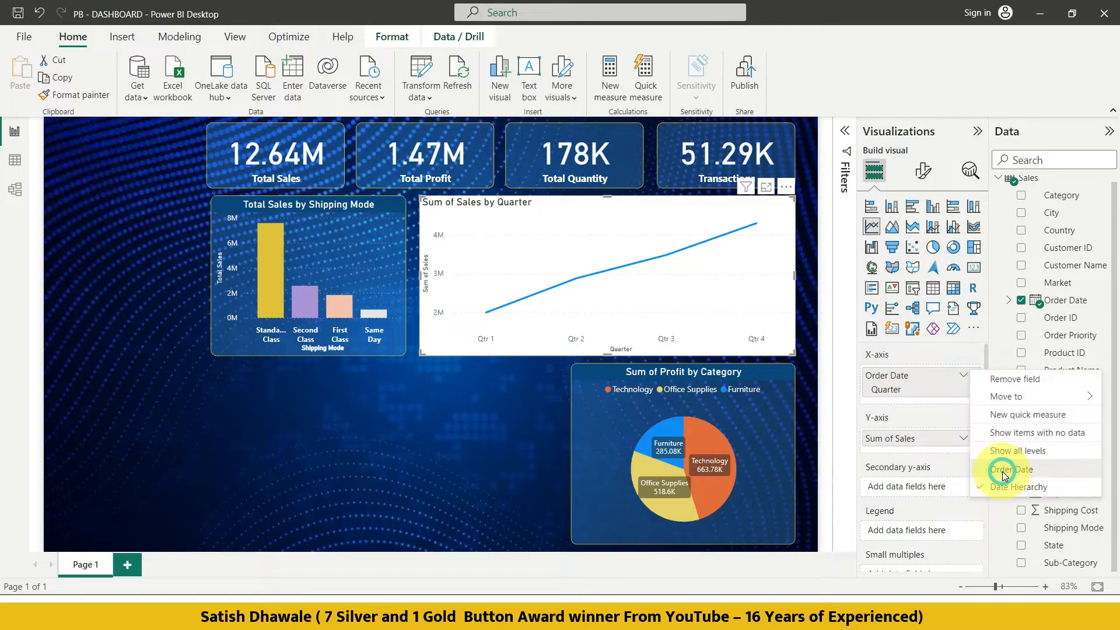
click(964, 375)
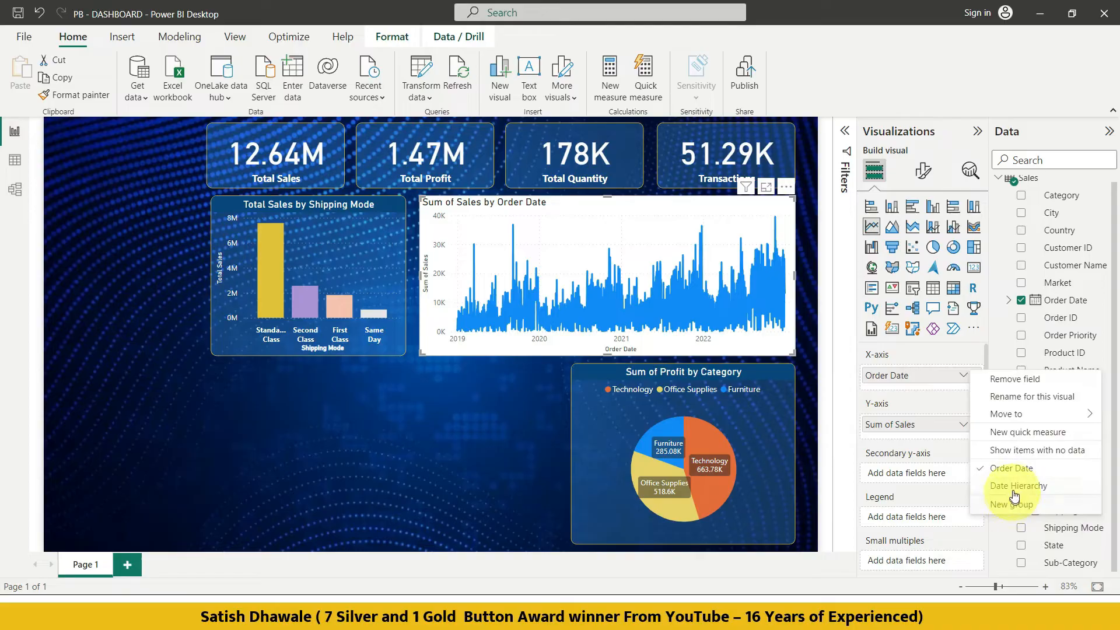
click(1013, 488)
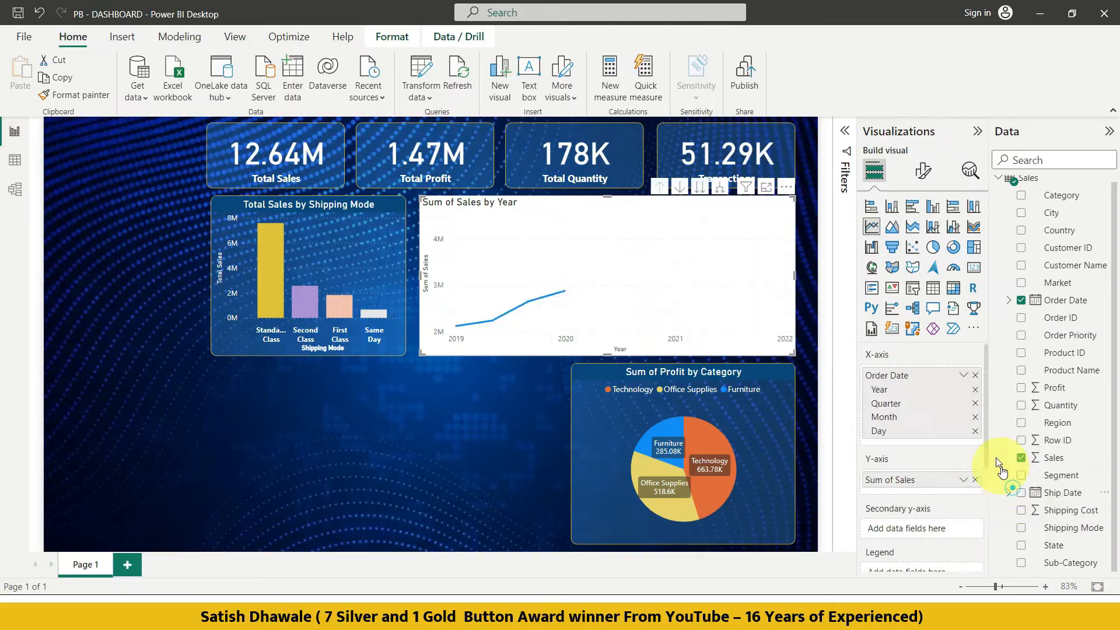
click(974, 417)
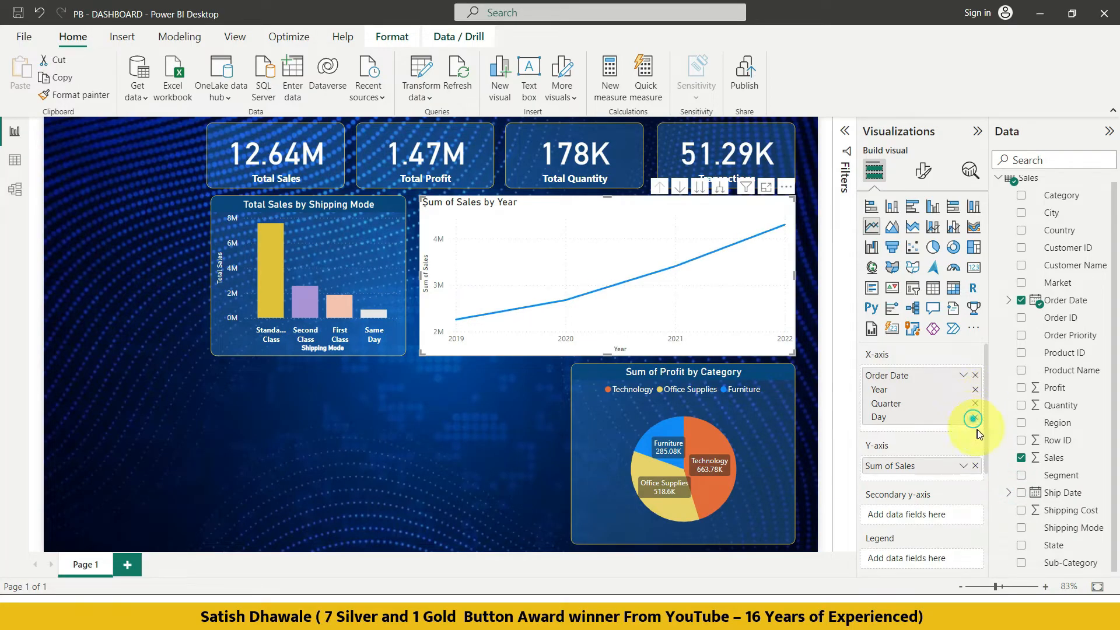
click(975, 417)
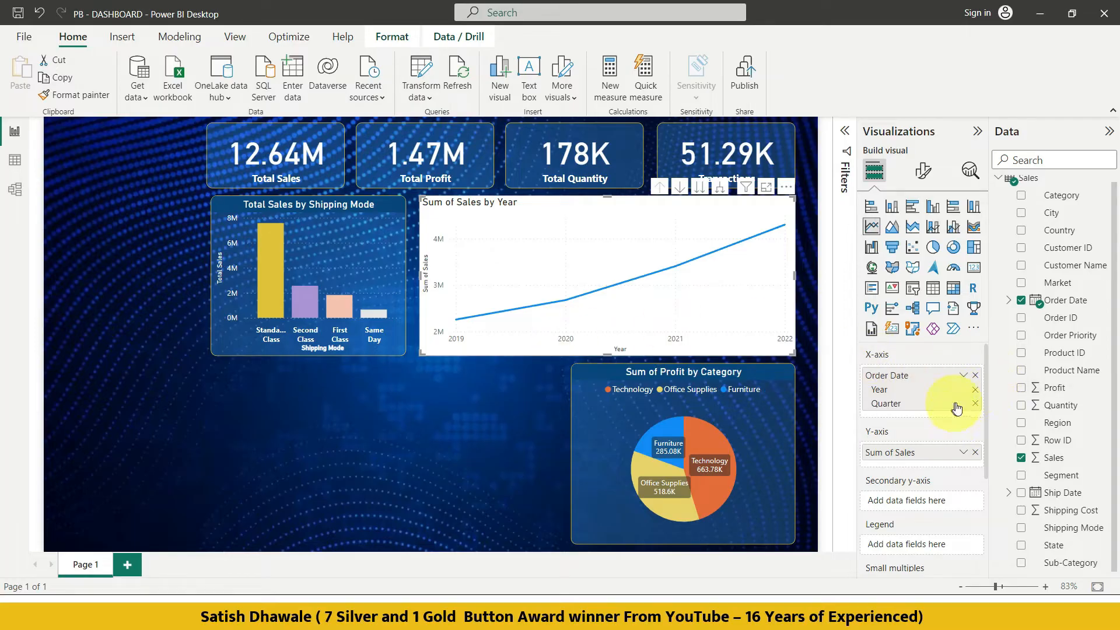
Restore all Date Hierarchy levels and remove Year and Month, keeping Quarter and Day on the X-axis.
click(963, 375)
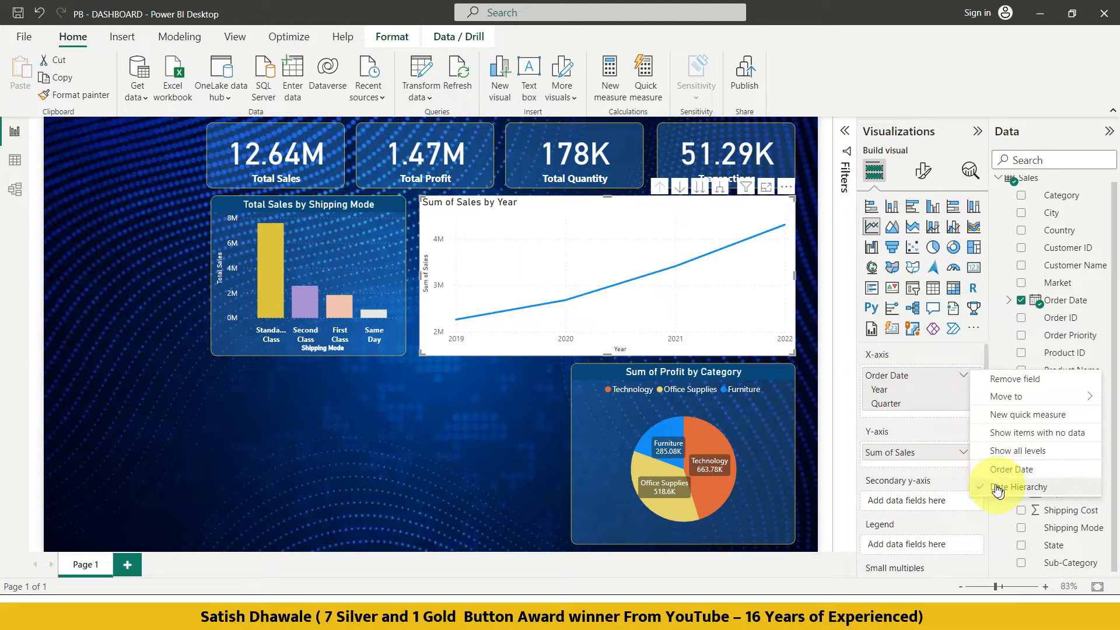
click(999, 489)
click(975, 391)
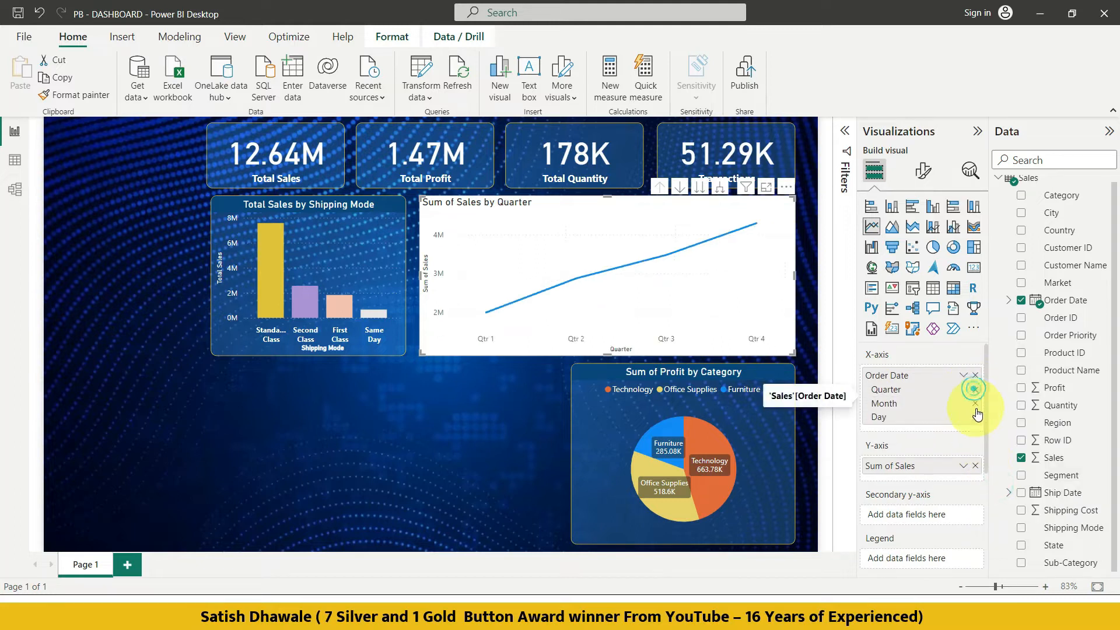
click(975, 403)
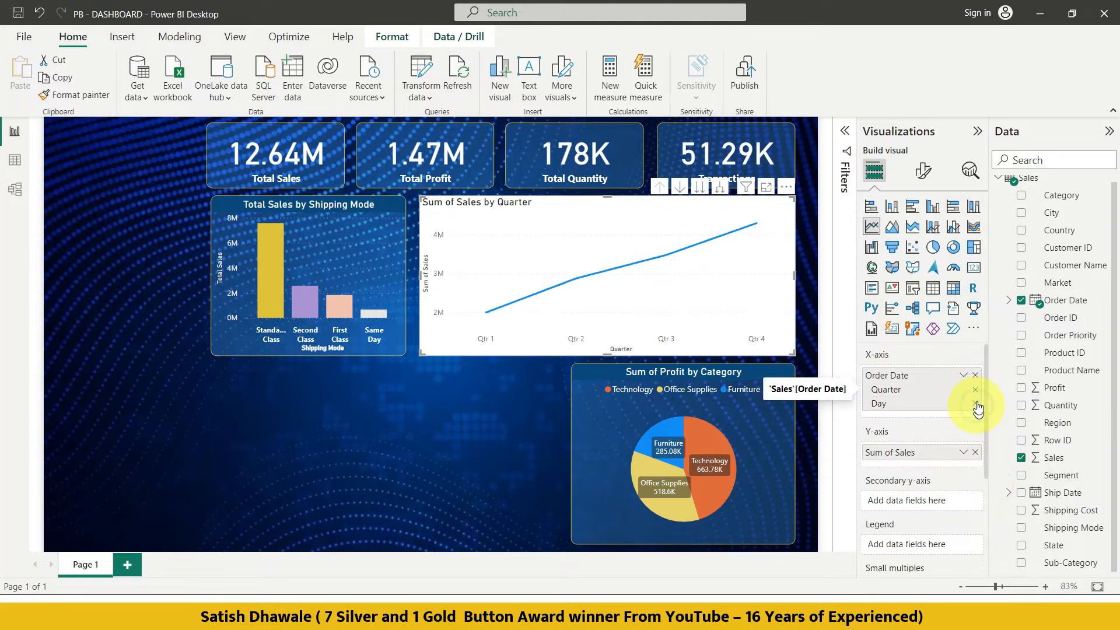
Restore all Date Hierarchy levels and remove Year and Day, keeping Quarter and Month on the X-axis.
click(963, 375)
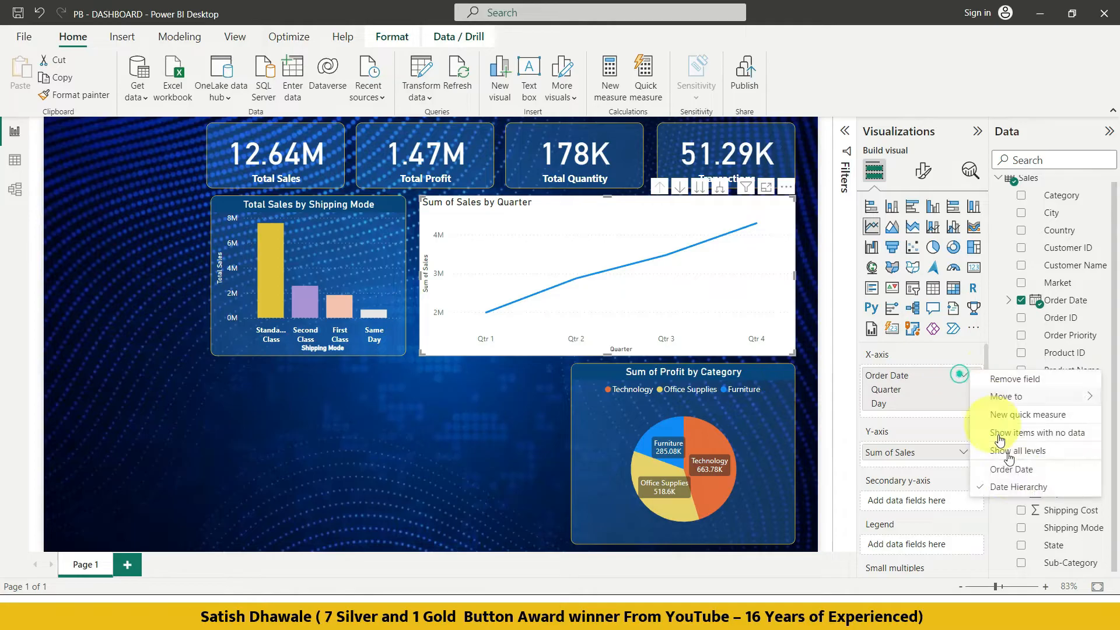
click(1016, 490)
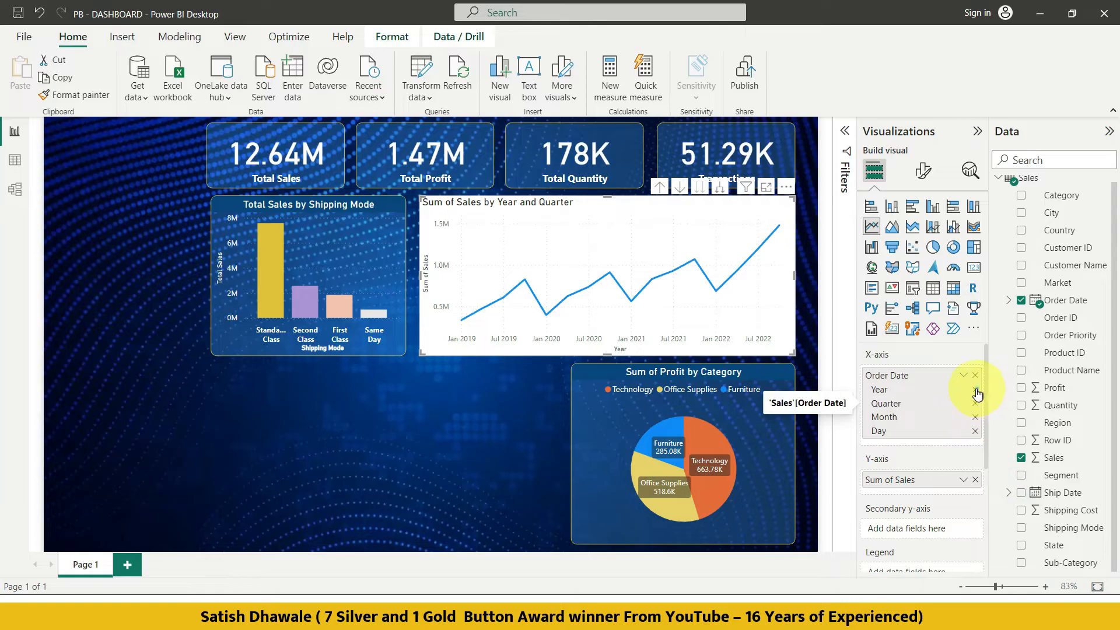
click(976, 390)
click(975, 417)
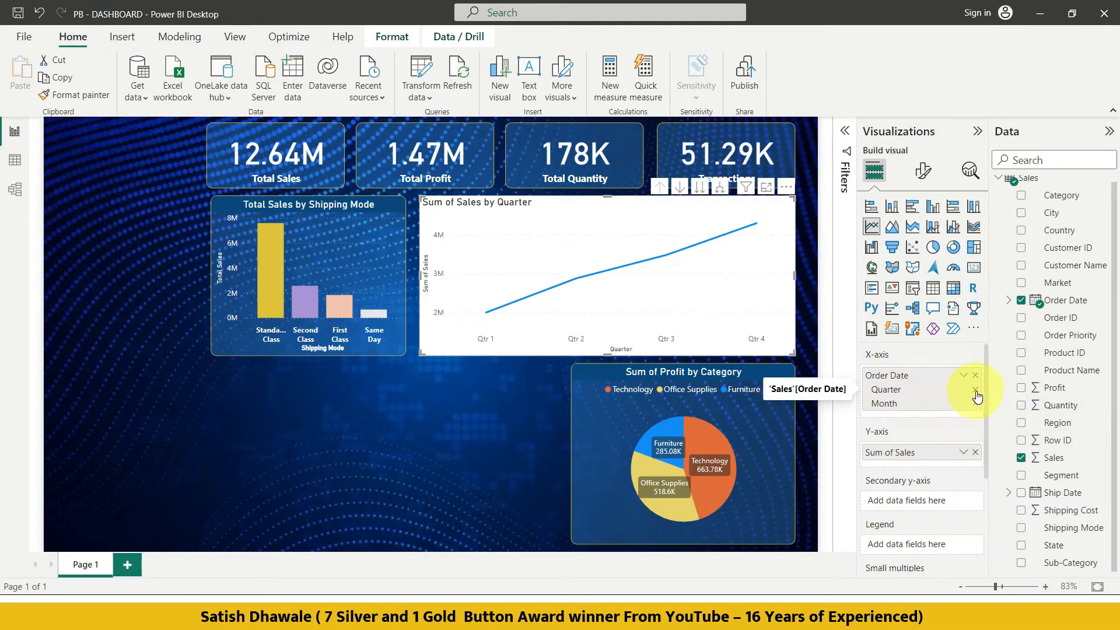
Restore all Date Hierarchy levels and remove Day, Year and Quarter so the line chart plots sales by Month only.
click(963, 375)
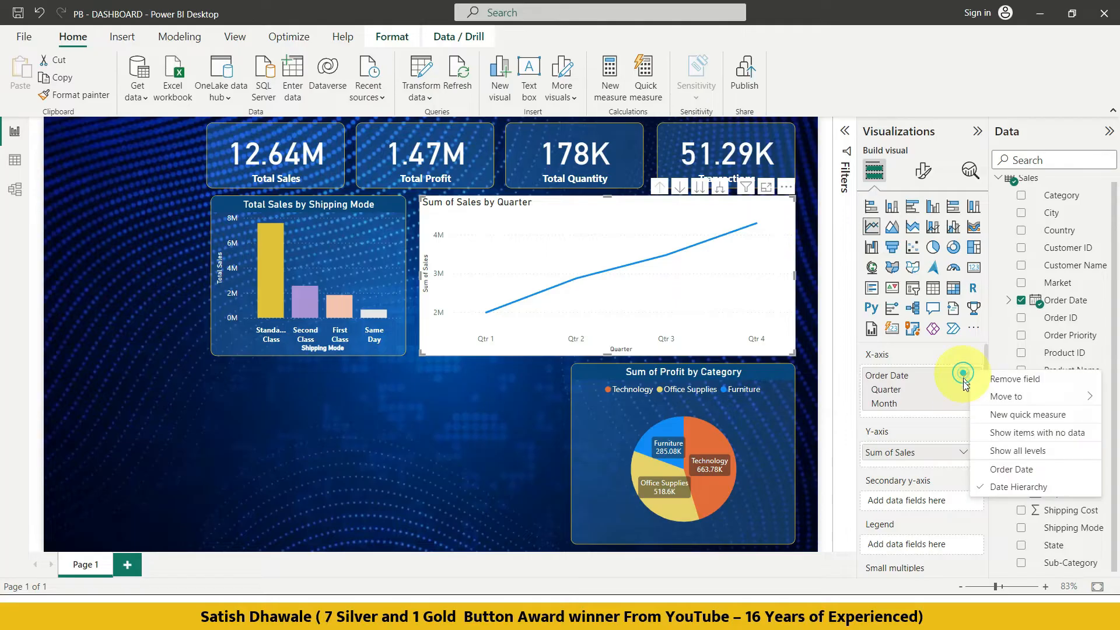
click(1025, 488)
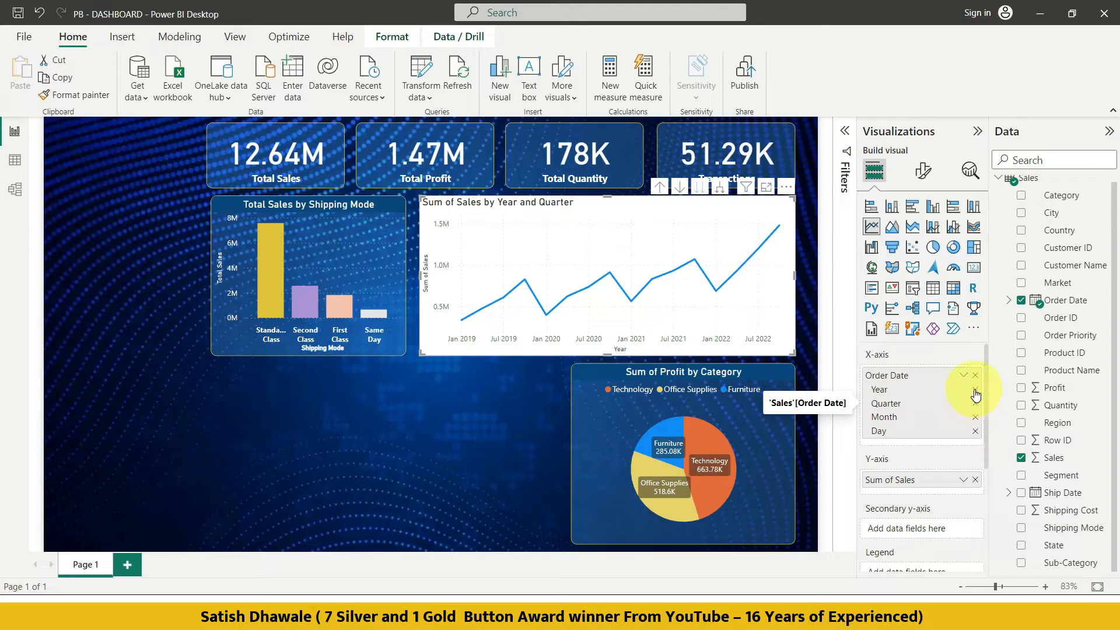
click(975, 432)
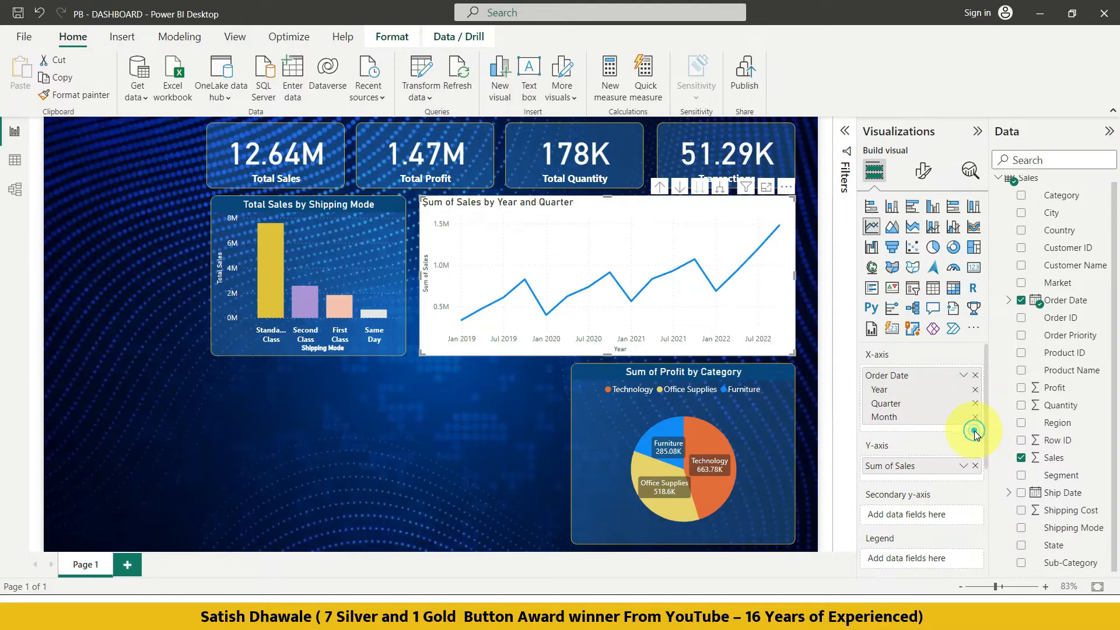
click(975, 390)
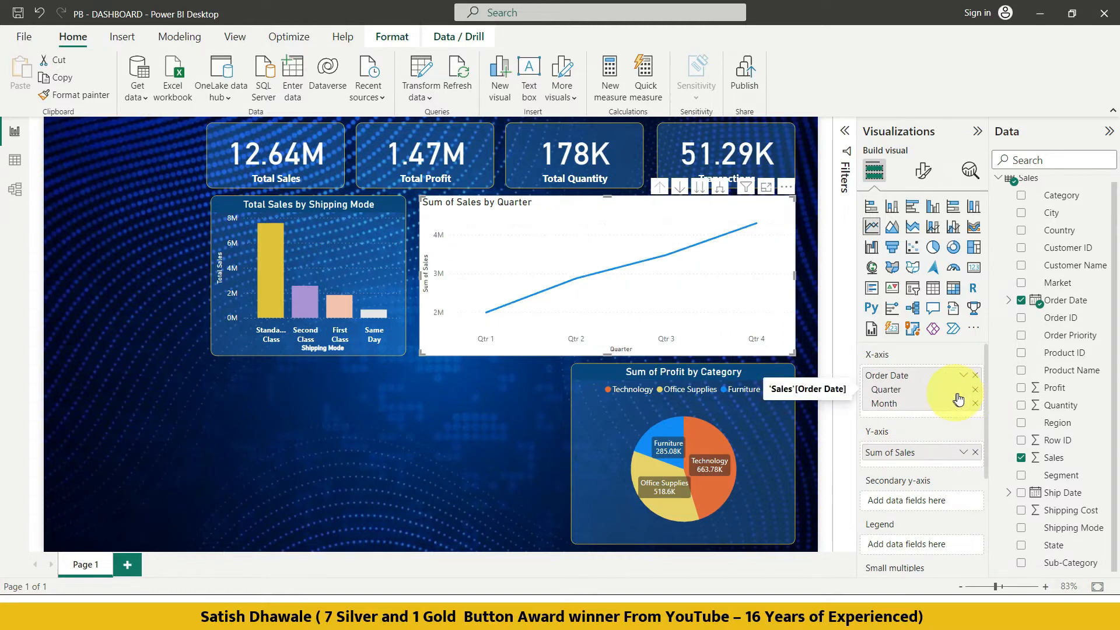
click(974, 391)
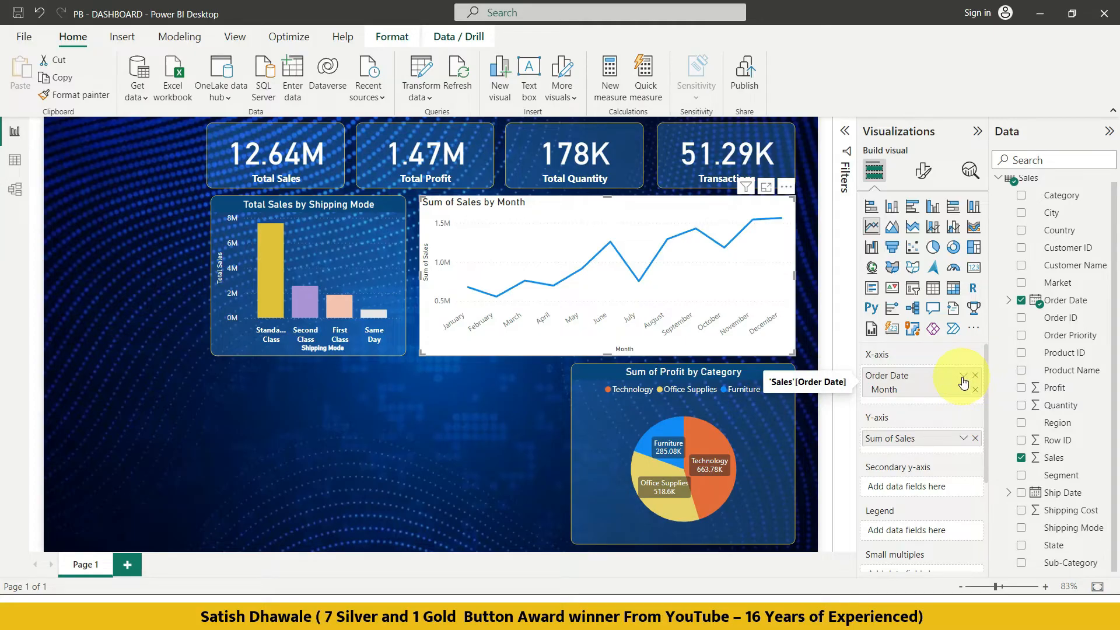
Show every Order Date level on the line chart again, and strip the X-axis back to Month by removing Day, Year and Quarter.
click(963, 379)
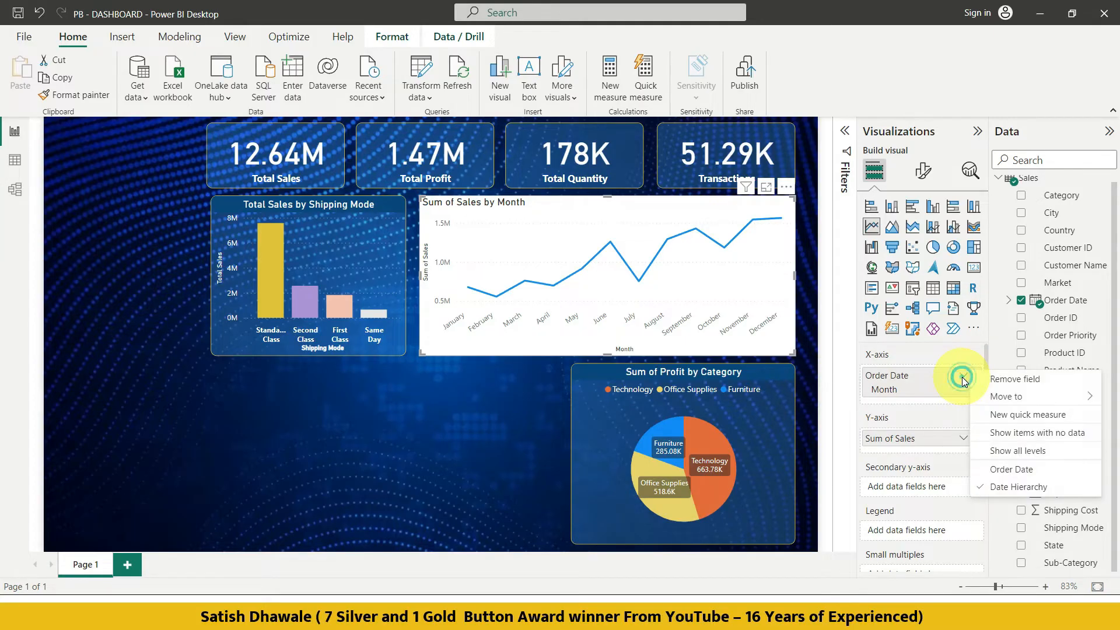
click(994, 476)
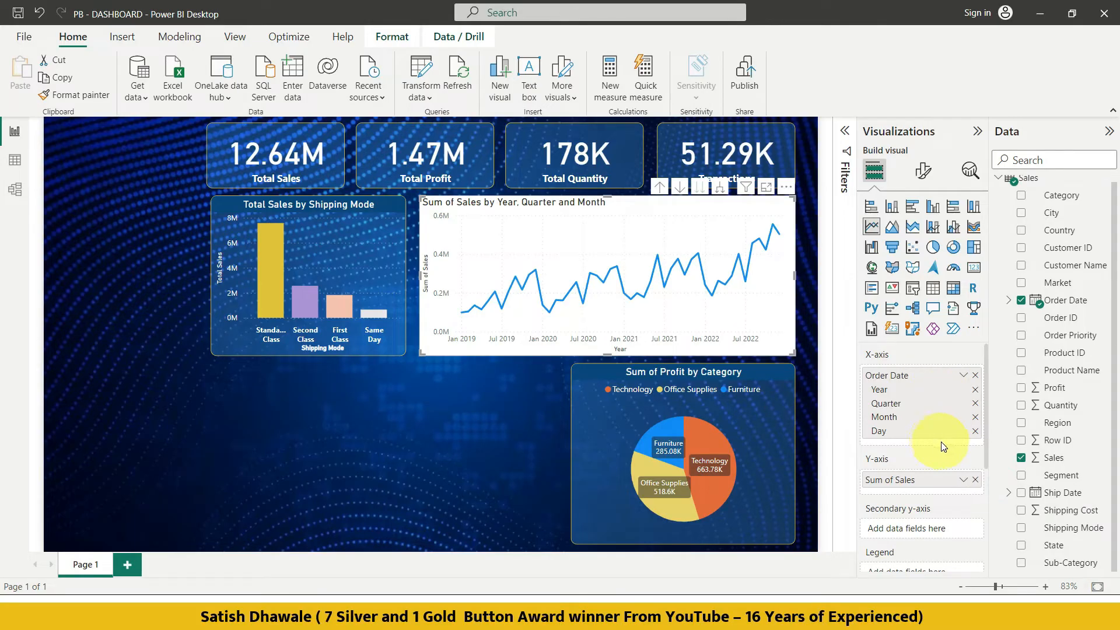
click(976, 430)
click(976, 390)
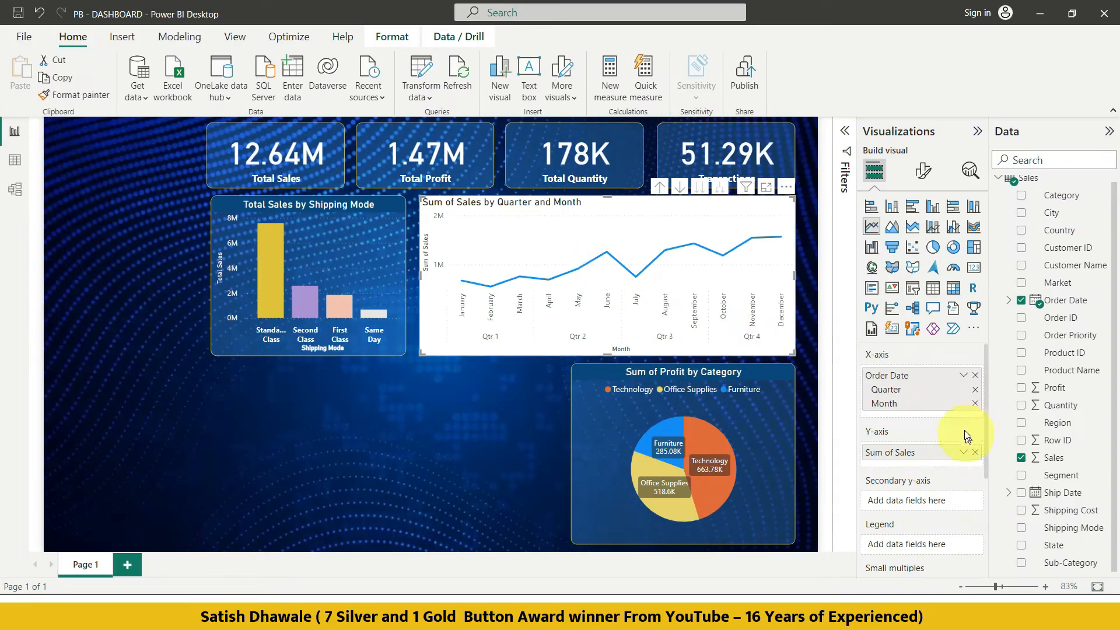
click(975, 389)
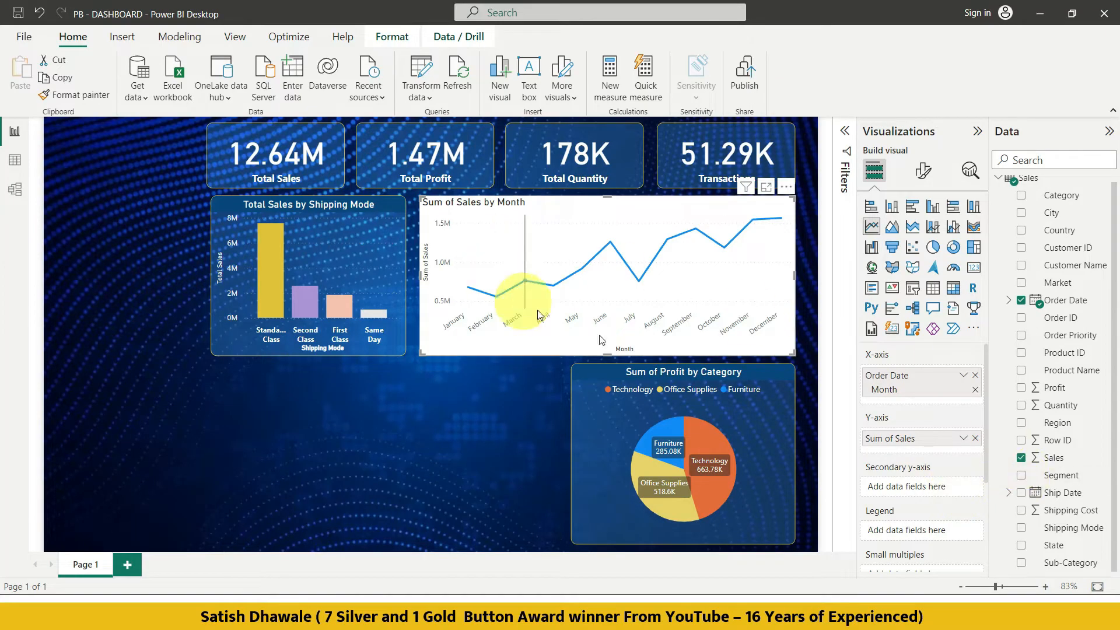
Try Quantity and then Profit beside Sales on the line chart's Y-axis, removing each field again.
drag(1055, 411, 908, 461)
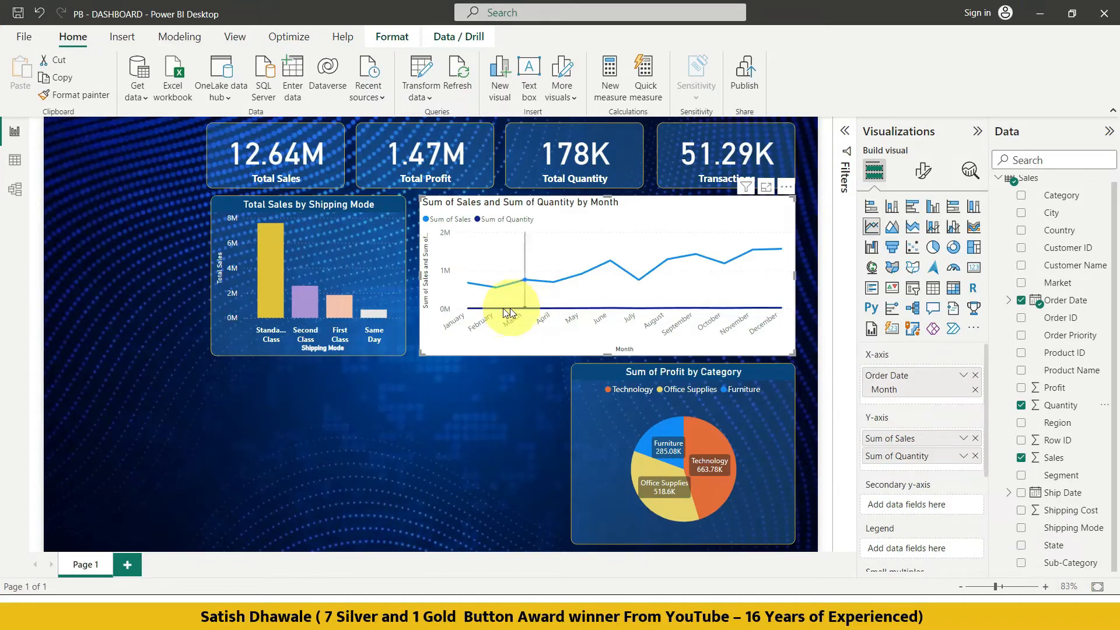
click(975, 457)
drag(1057, 395, 929, 455)
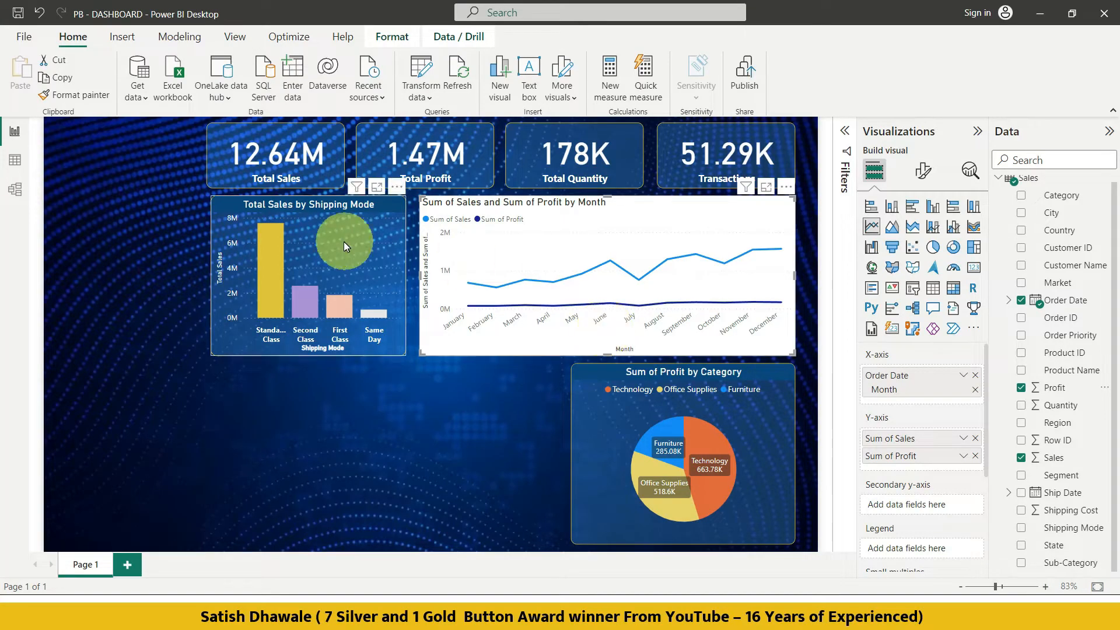
click(975, 457)
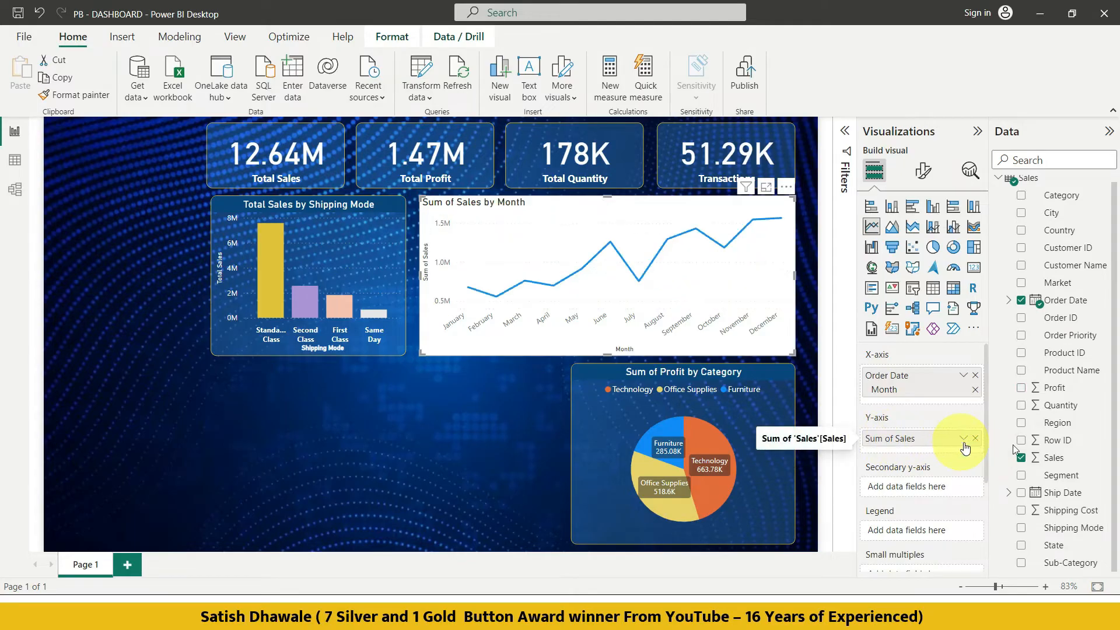
Try Profit and then Quantity on the line chart's secondary y-axis, and leave that axis empty again.
drag(1063, 395, 930, 491)
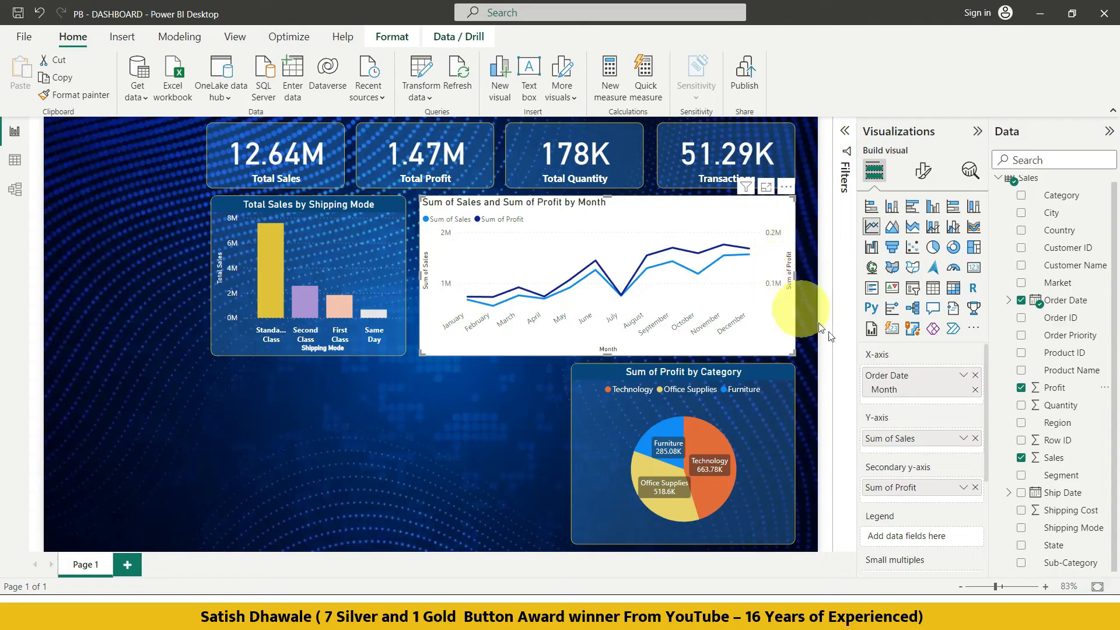
click(975, 488)
drag(1061, 405, 948, 490)
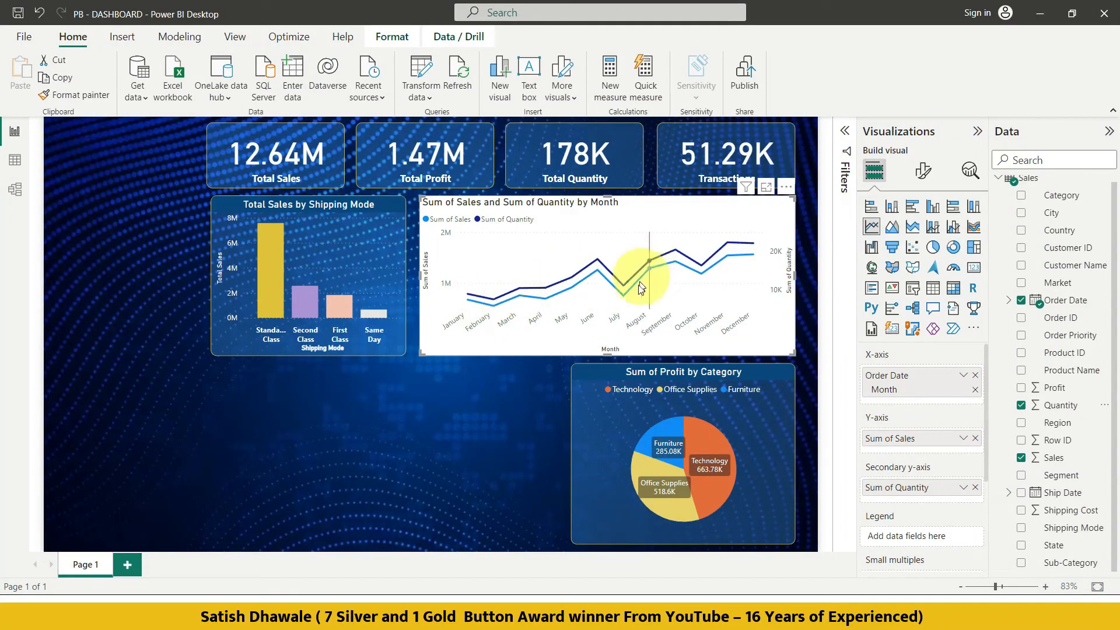
mouse_move(743, 270)
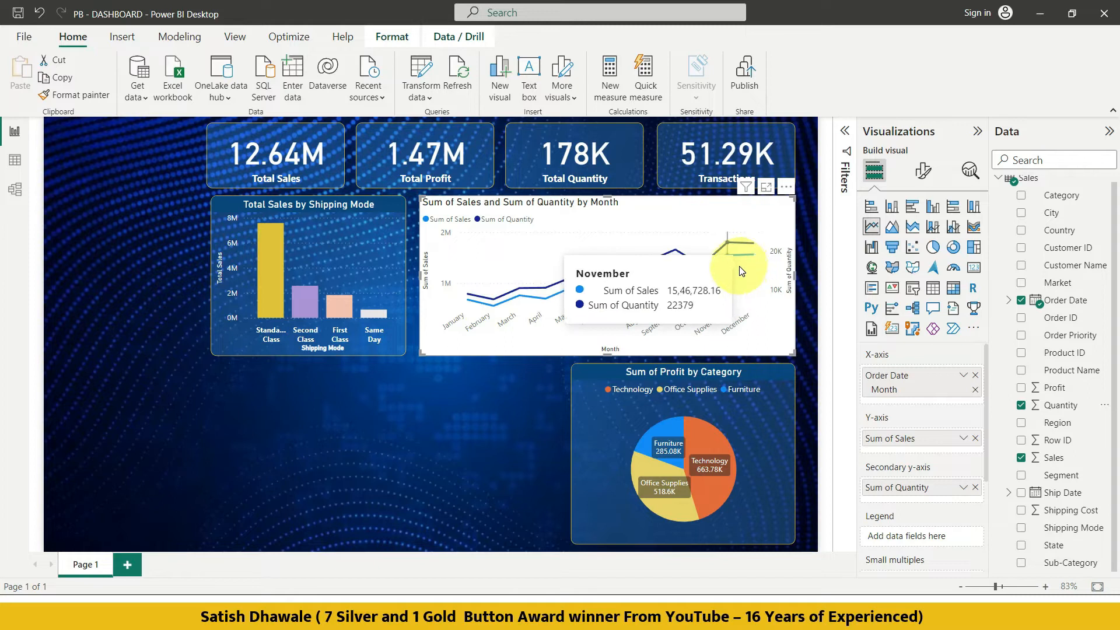
click(976, 489)
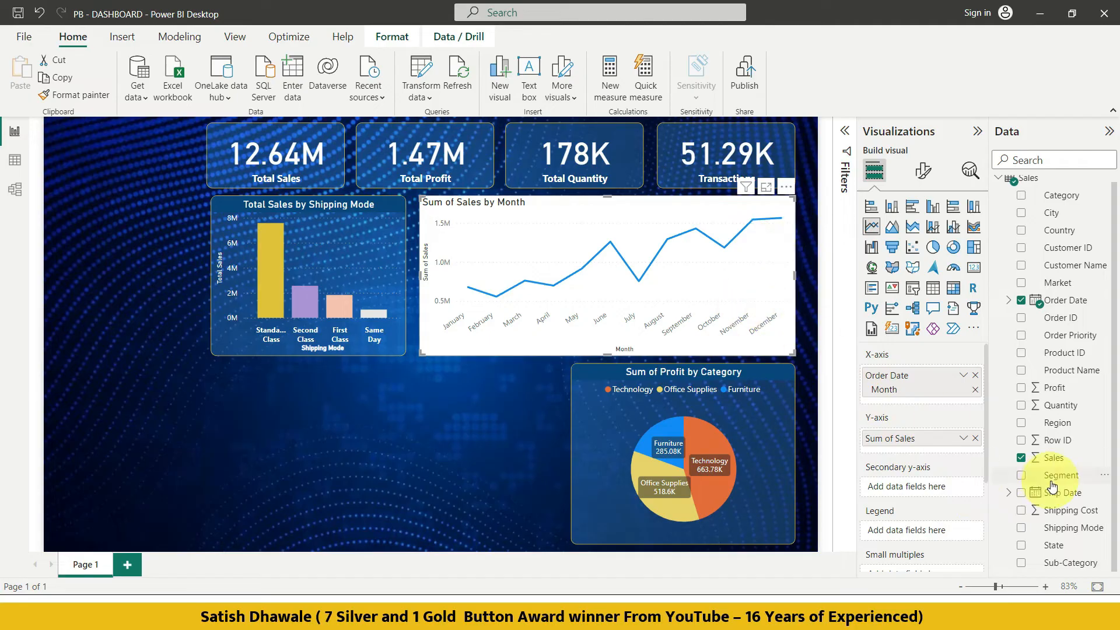
drag(1053, 411, 915, 485)
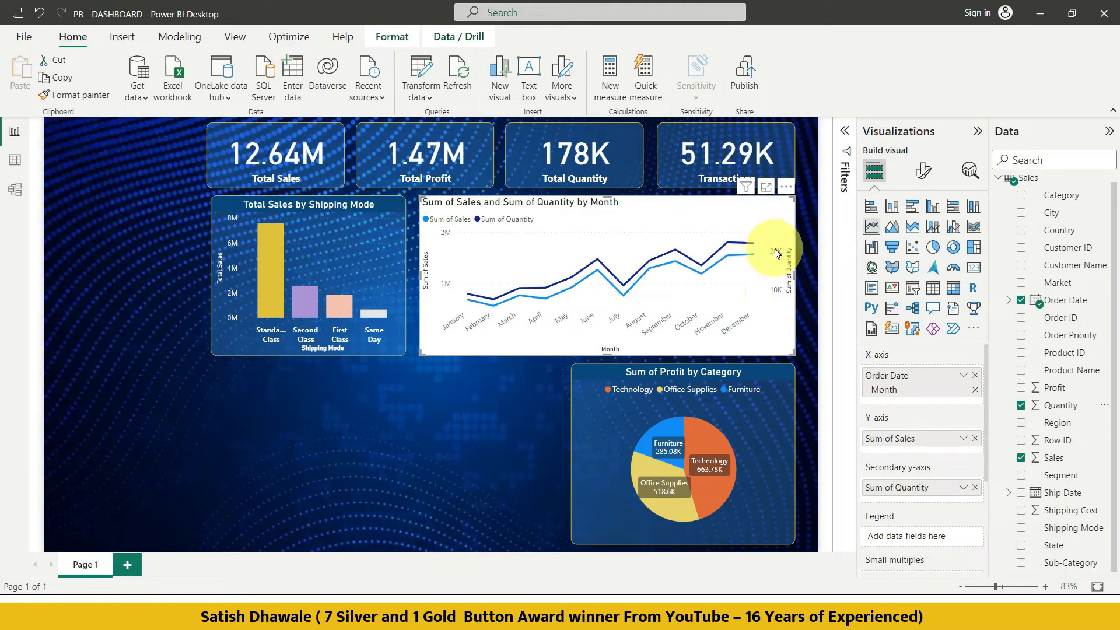
click(975, 487)
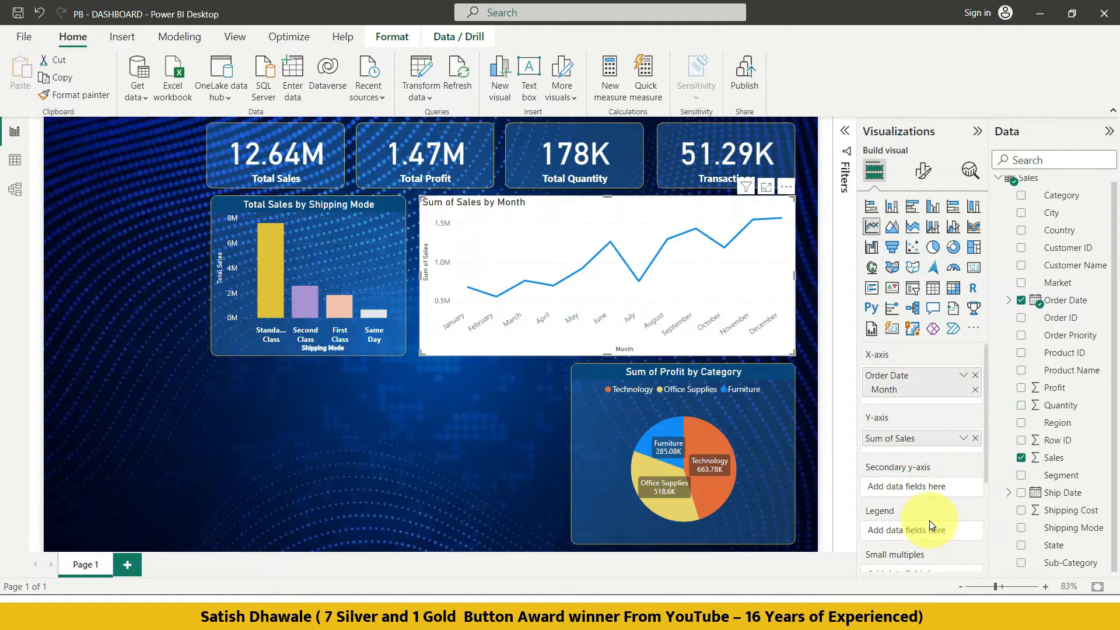
Try Segment and then Category as the line chart's legend, removing each field again.
drag(1071, 474, 930, 533)
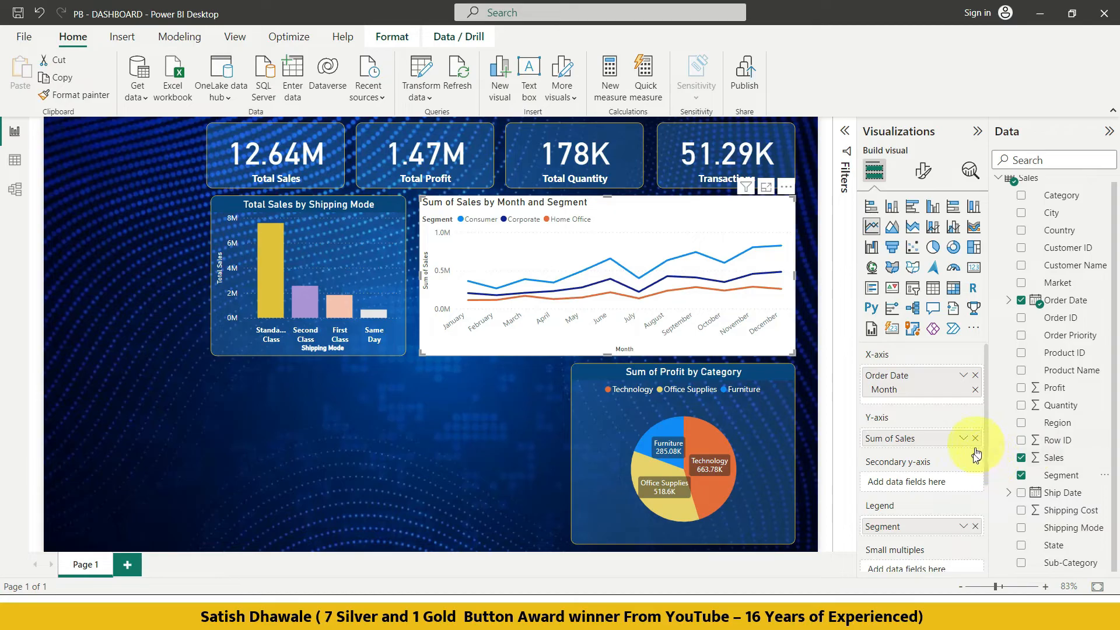
click(976, 530)
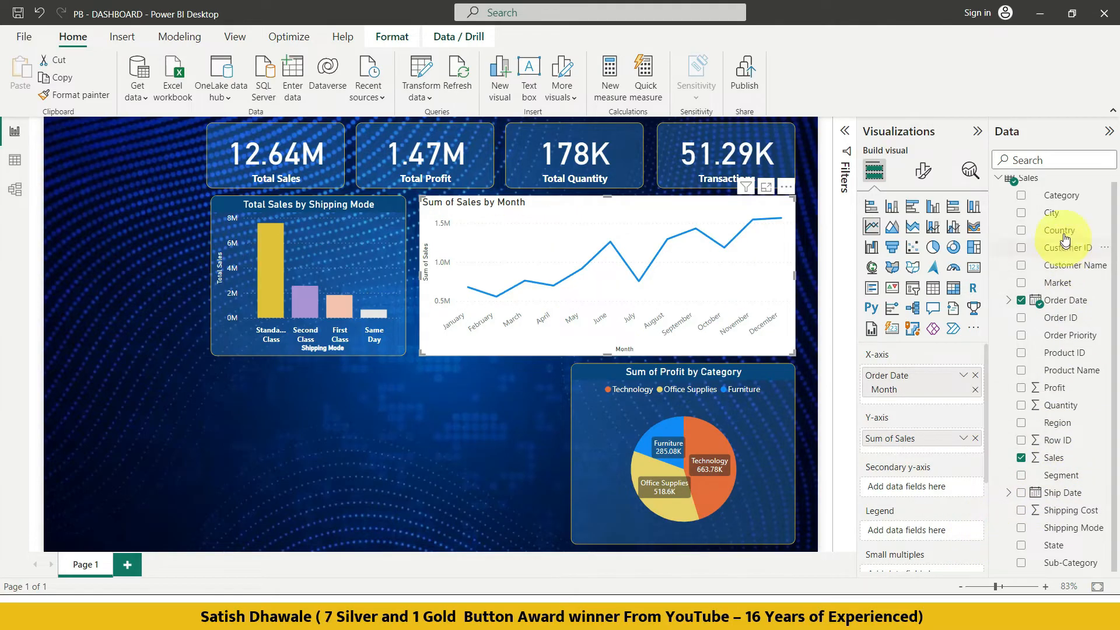
drag(1062, 195, 945, 493)
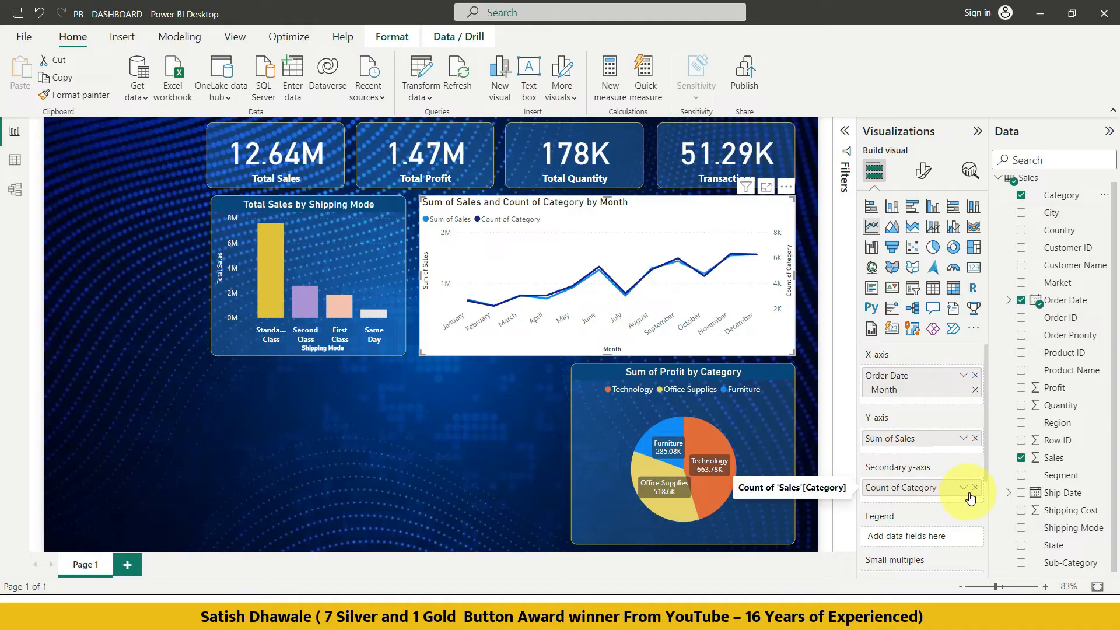
drag(960, 494, 948, 541)
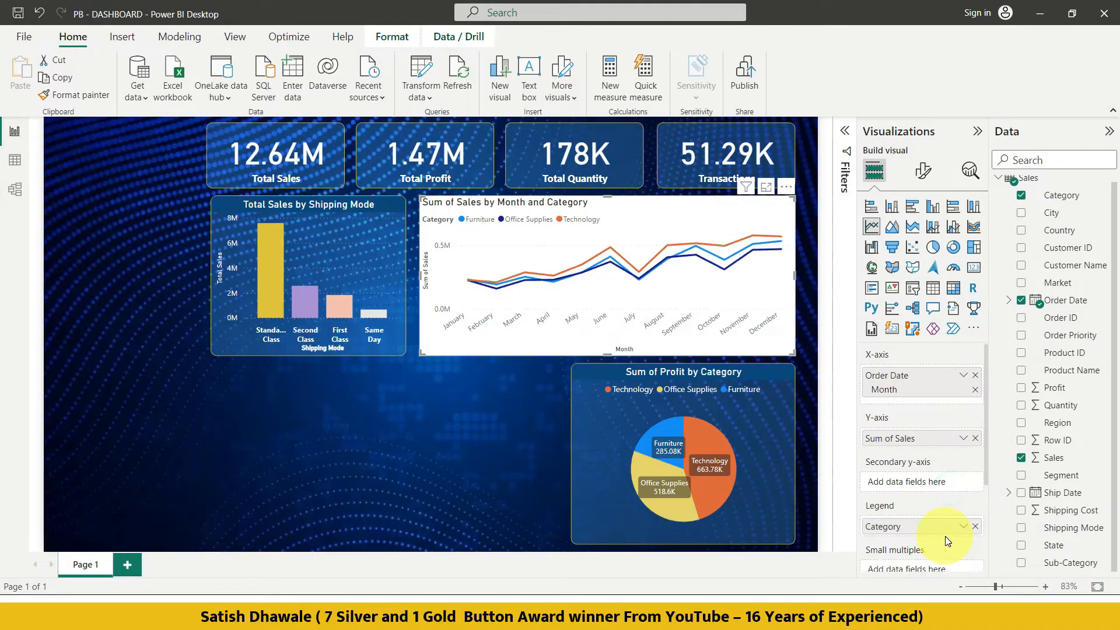
click(975, 526)
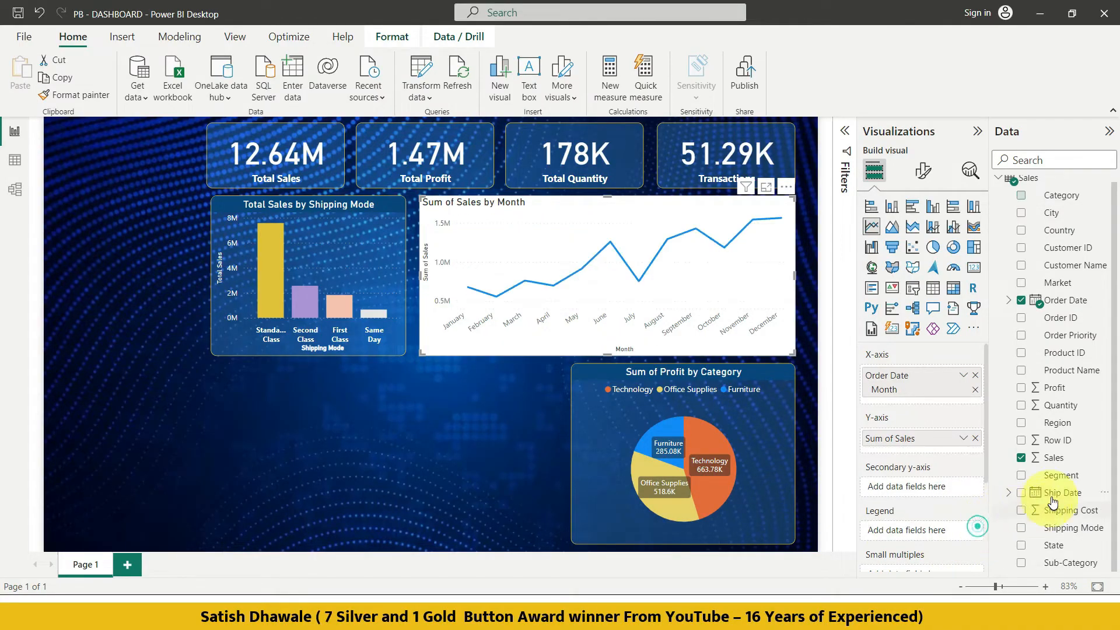
Split the line chart by Segment in its legend, and copy the Shipping Mode chart's formatting onto it.
drag(1057, 480, 945, 528)
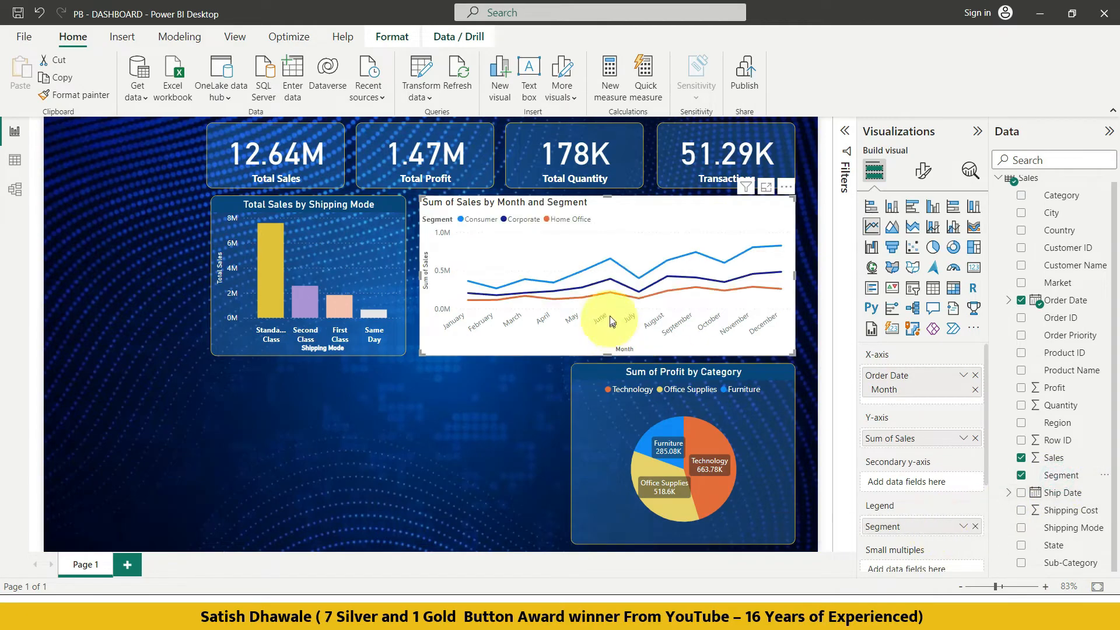
click(329, 212)
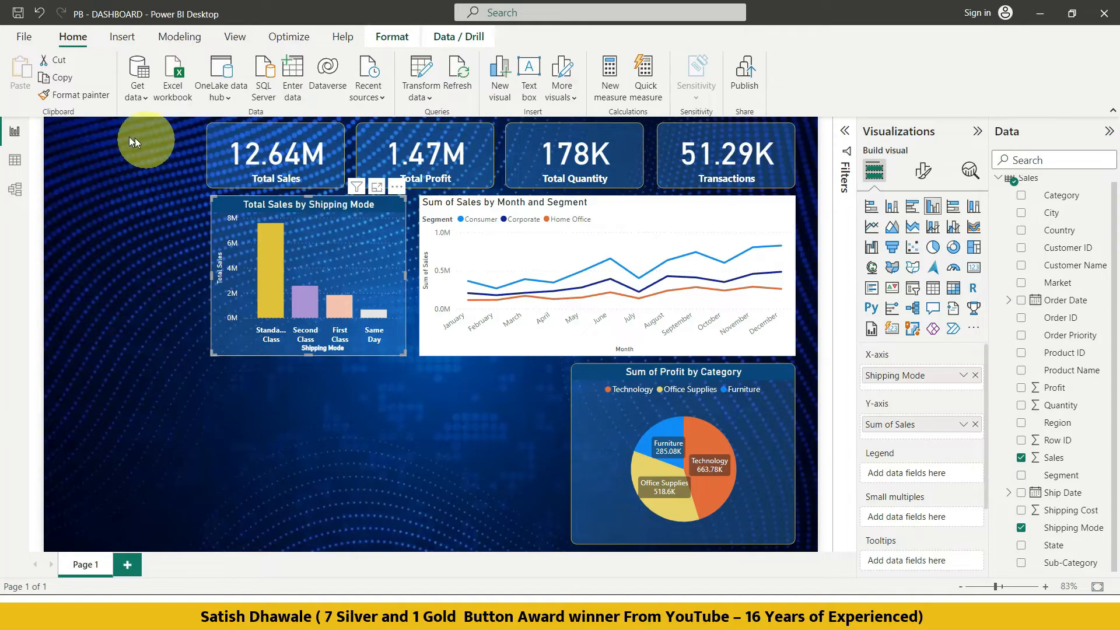
click(74, 94)
click(492, 205)
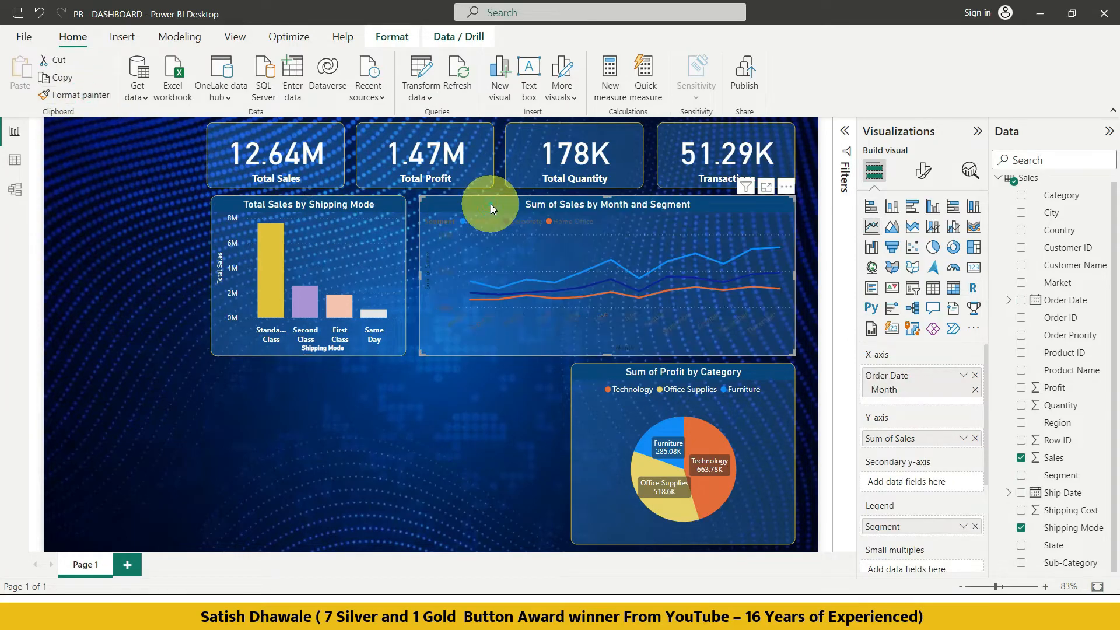
click(487, 415)
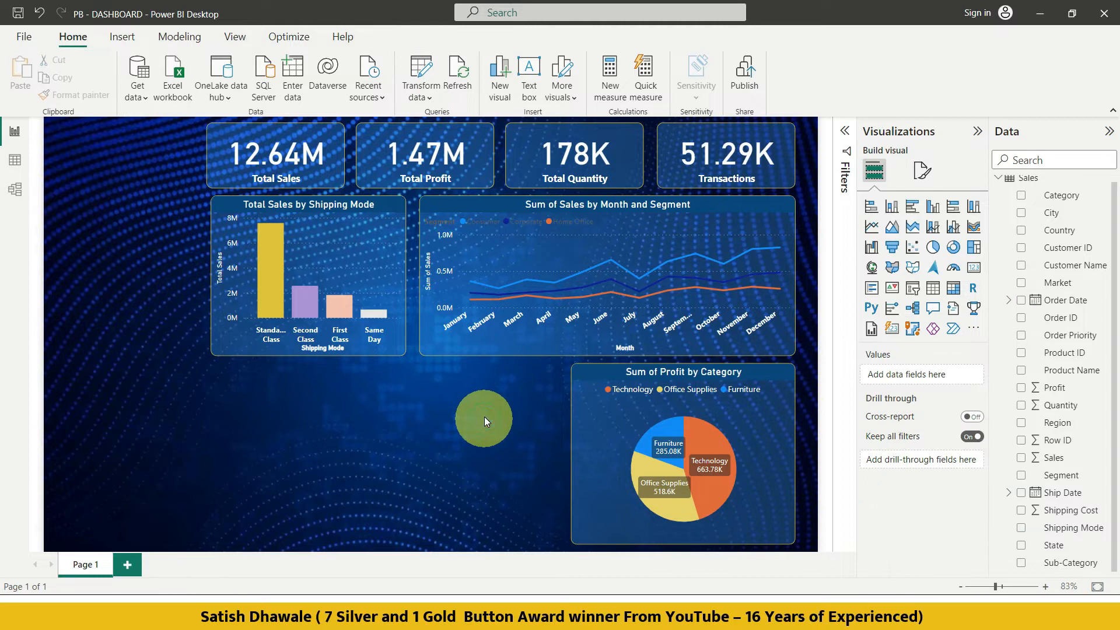
Set the legend text color of the monthly sales line chart to white.
click(517, 222)
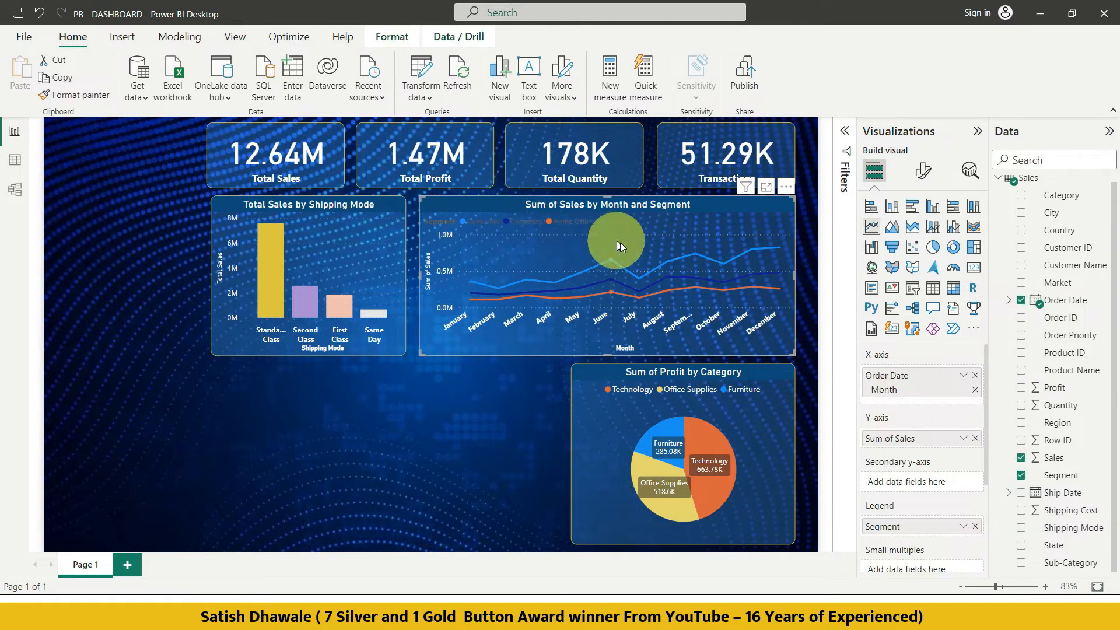
click(928, 174)
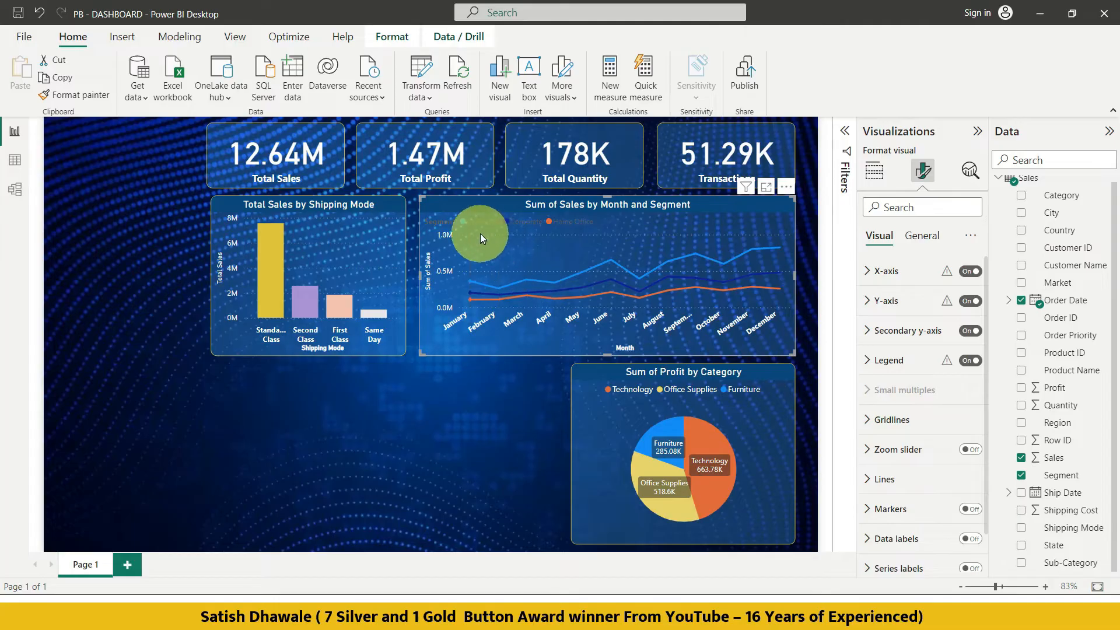
click(867, 360)
scroll(901, 432, down, 3)
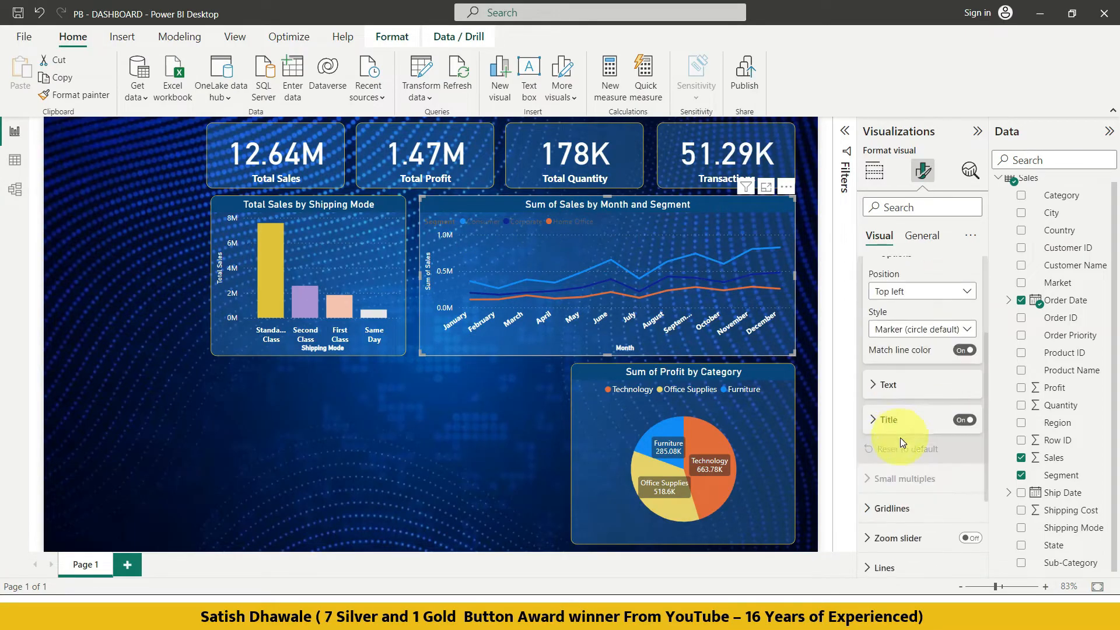
click(881, 385)
scroll(883, 408, down, 1)
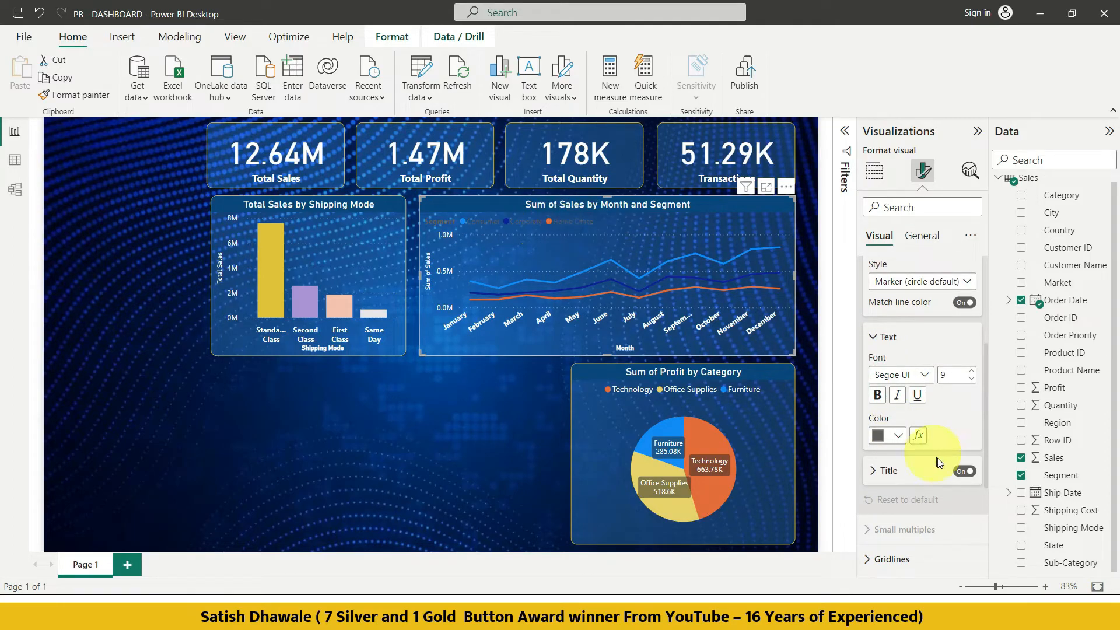
click(892, 436)
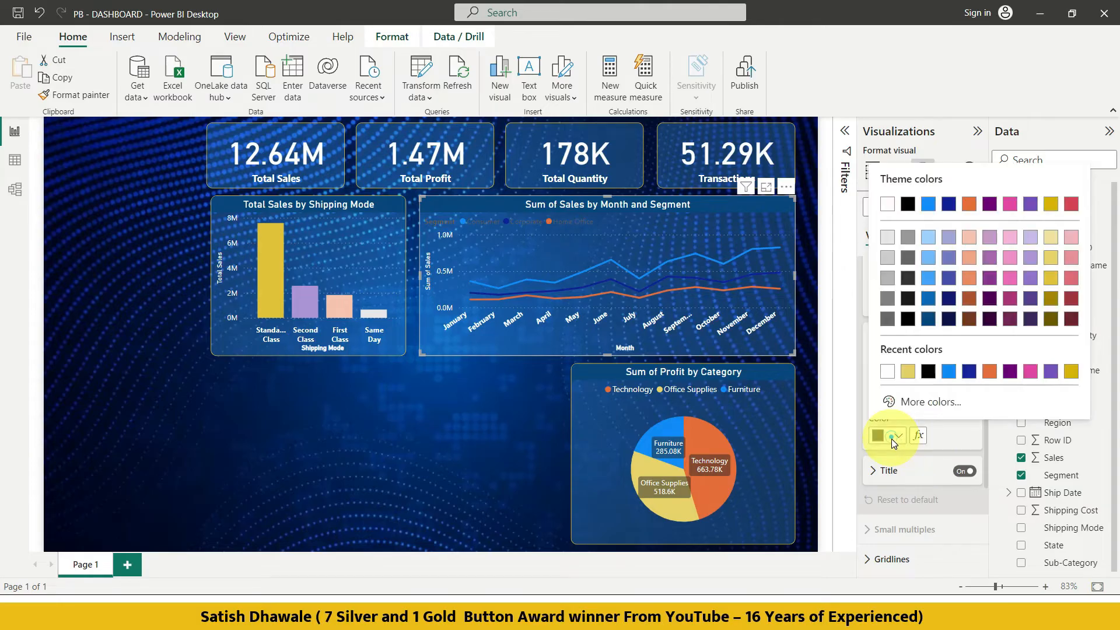
click(887, 370)
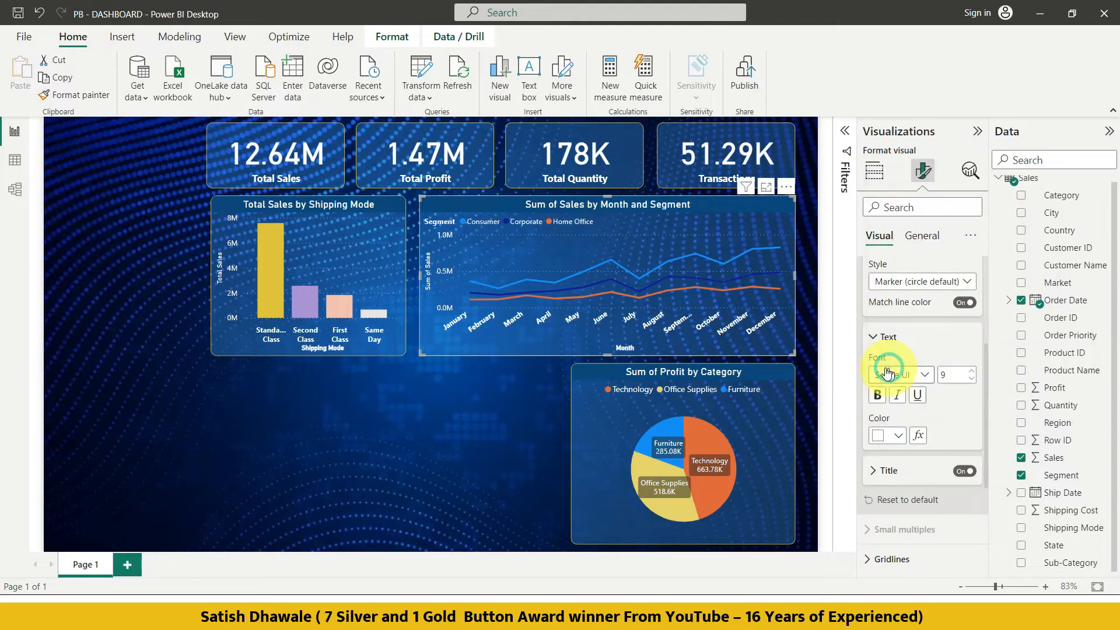
Set the line chart's legend position to Top center.
click(882, 472)
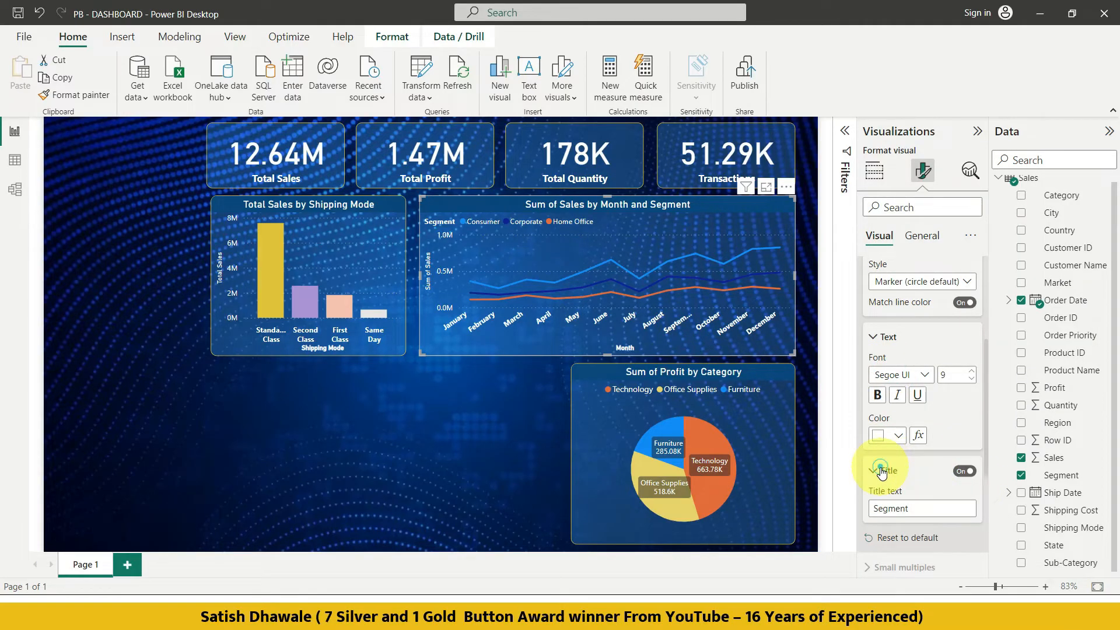
scroll(881, 466, down, 2)
scroll(881, 431, up, 5)
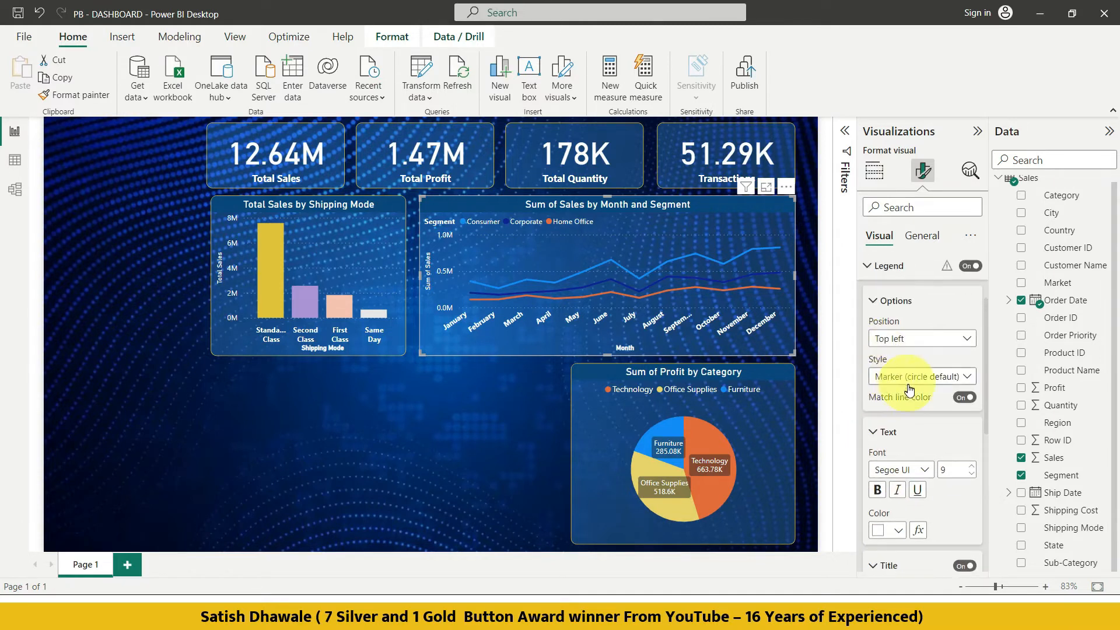
click(906, 342)
click(900, 376)
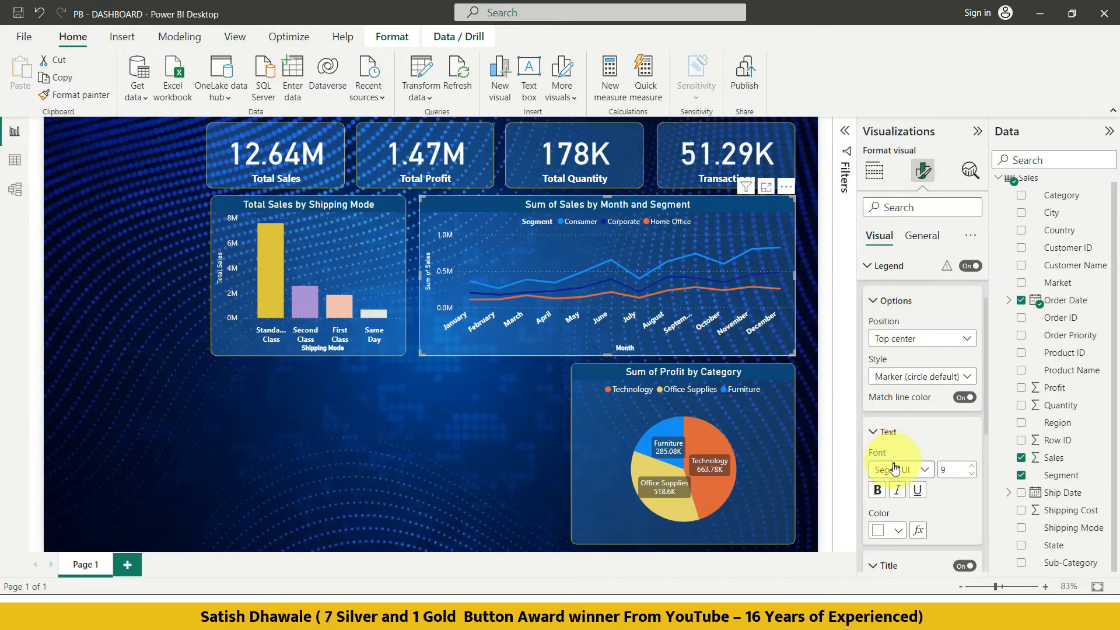
Turn off the line chart's legend title and deselect the chart.
scroll(896, 462, up, 3)
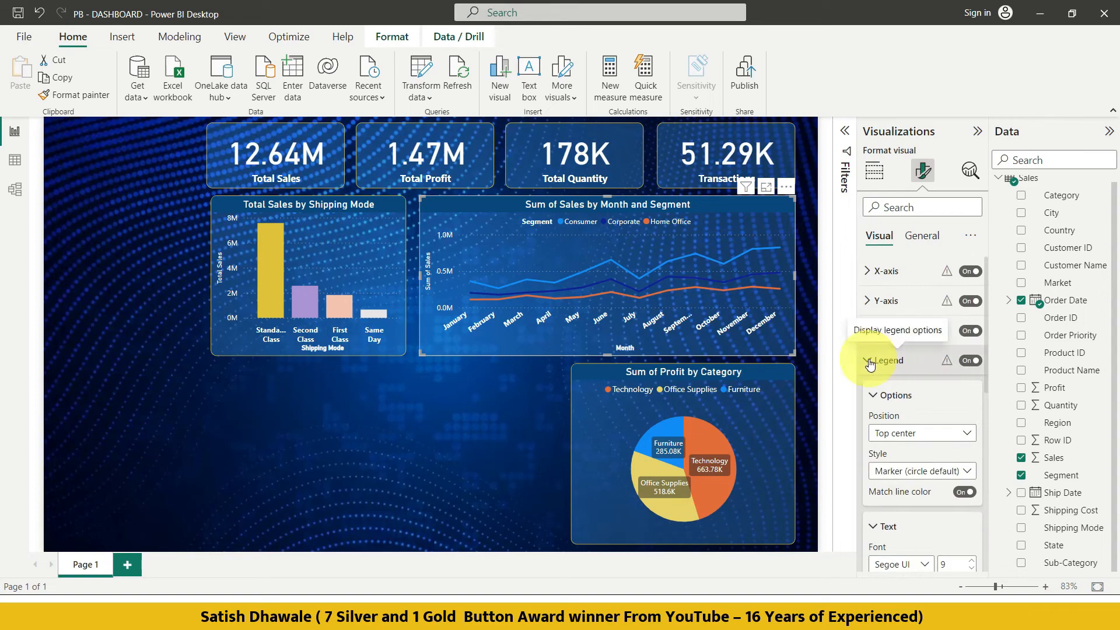
scroll(935, 471, down, 6)
click(964, 472)
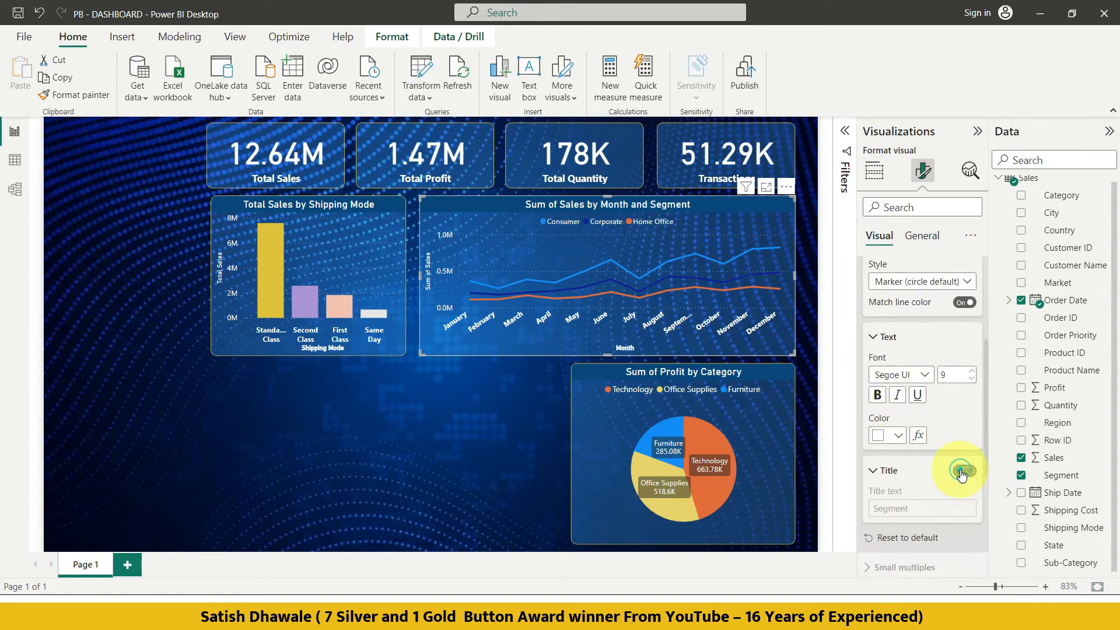
click(961, 471)
click(962, 471)
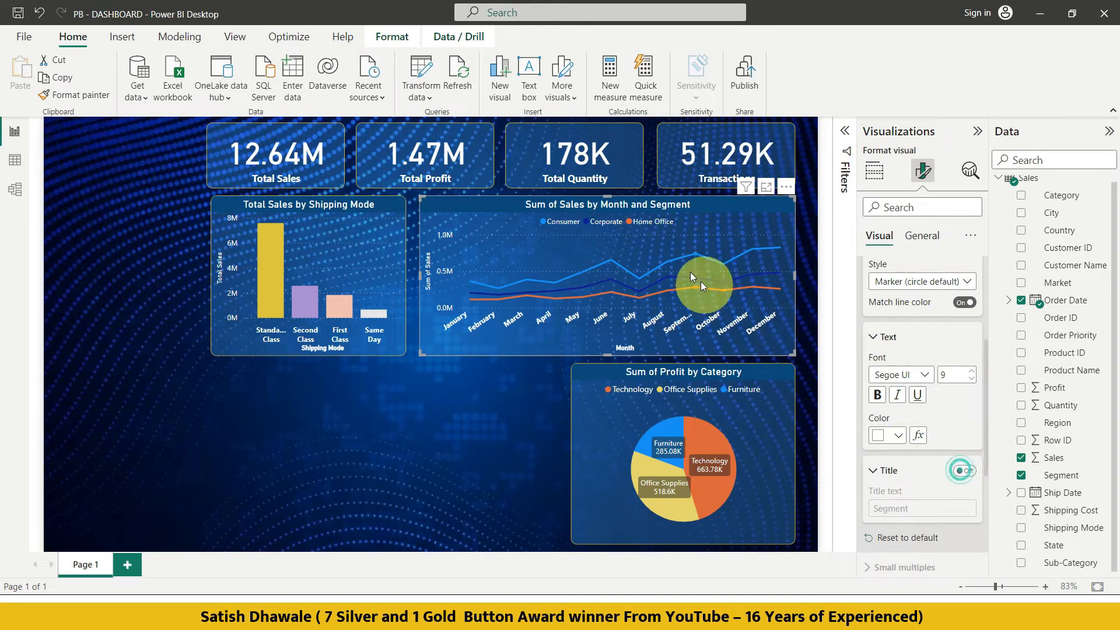
click(460, 430)
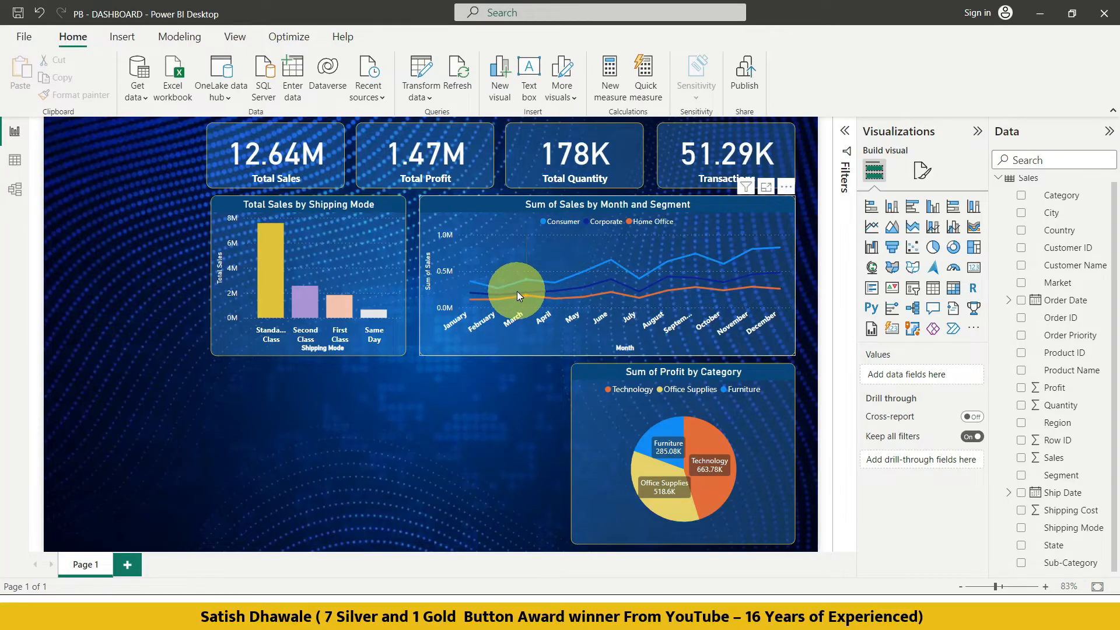
Set the Corporate line's color to white in the monthly sales line chart and deselect the chart.
click(502, 218)
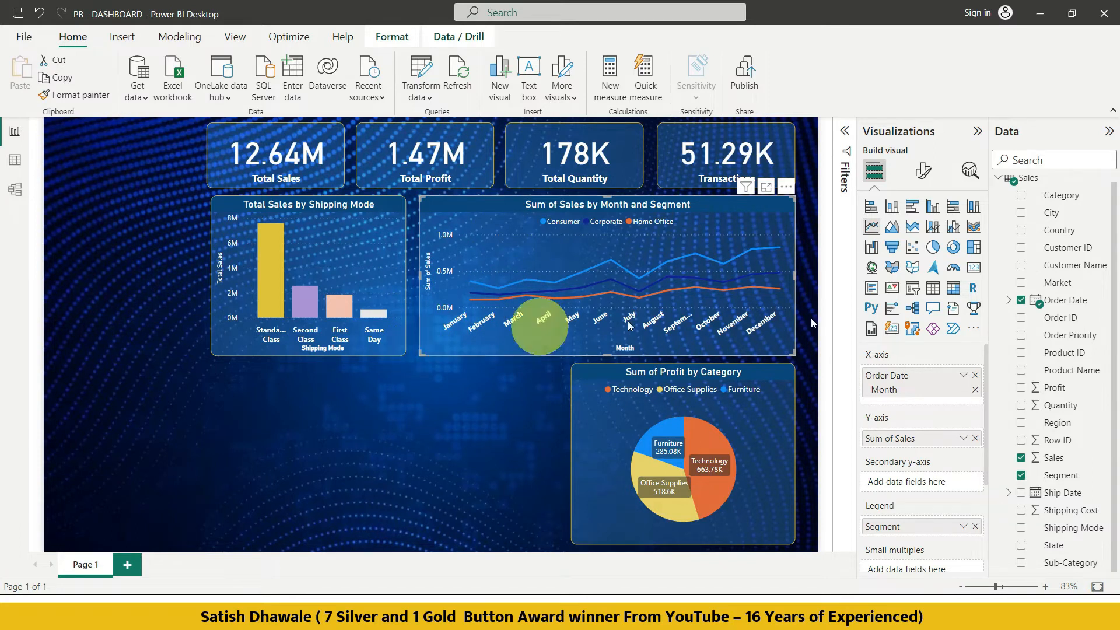
click(923, 171)
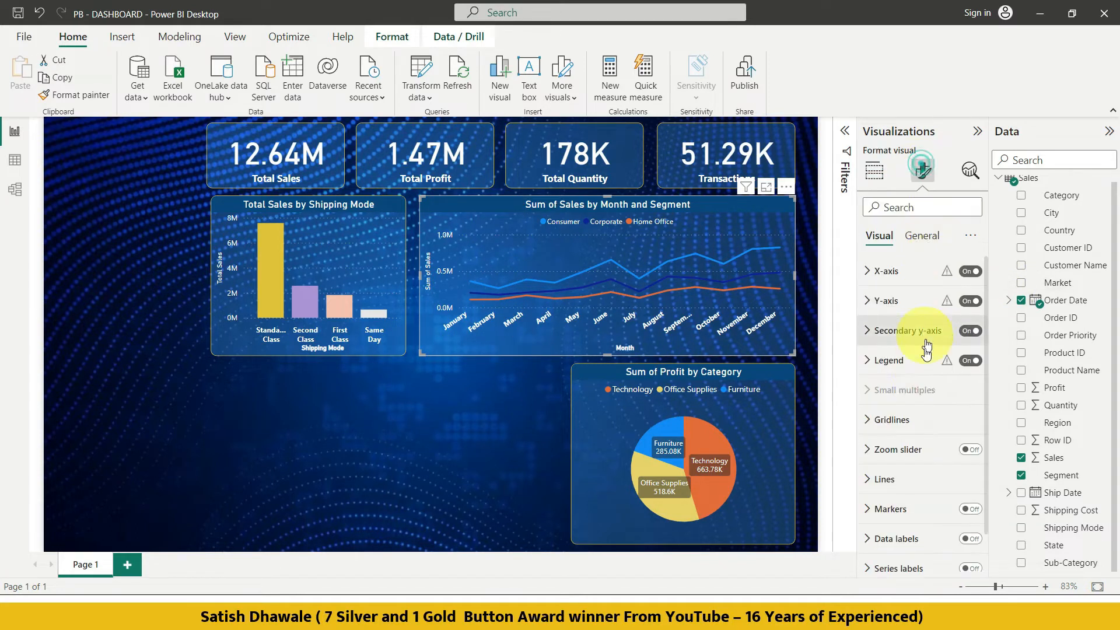
click(878, 477)
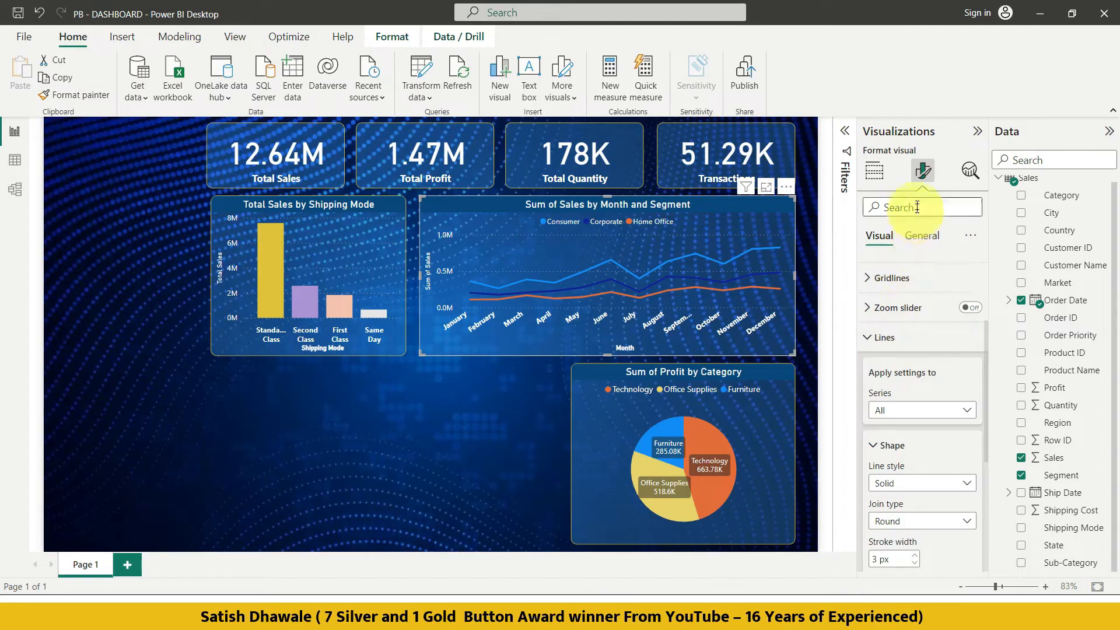
scroll(906, 410, down, 3)
scroll(905, 440, down, 3)
click(905, 439)
click(899, 407)
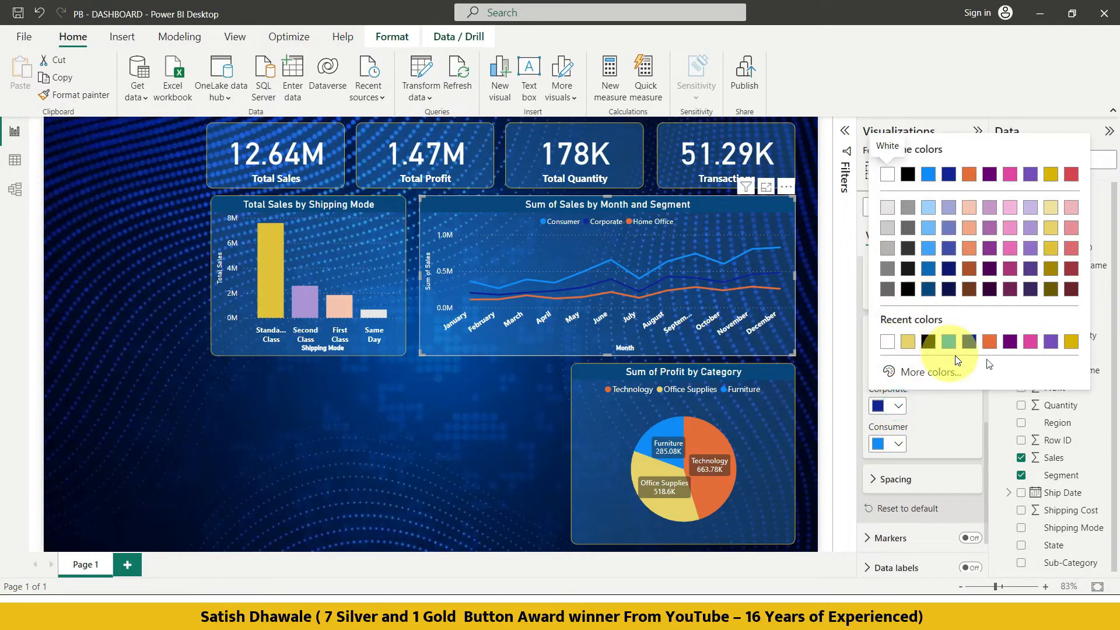
click(888, 342)
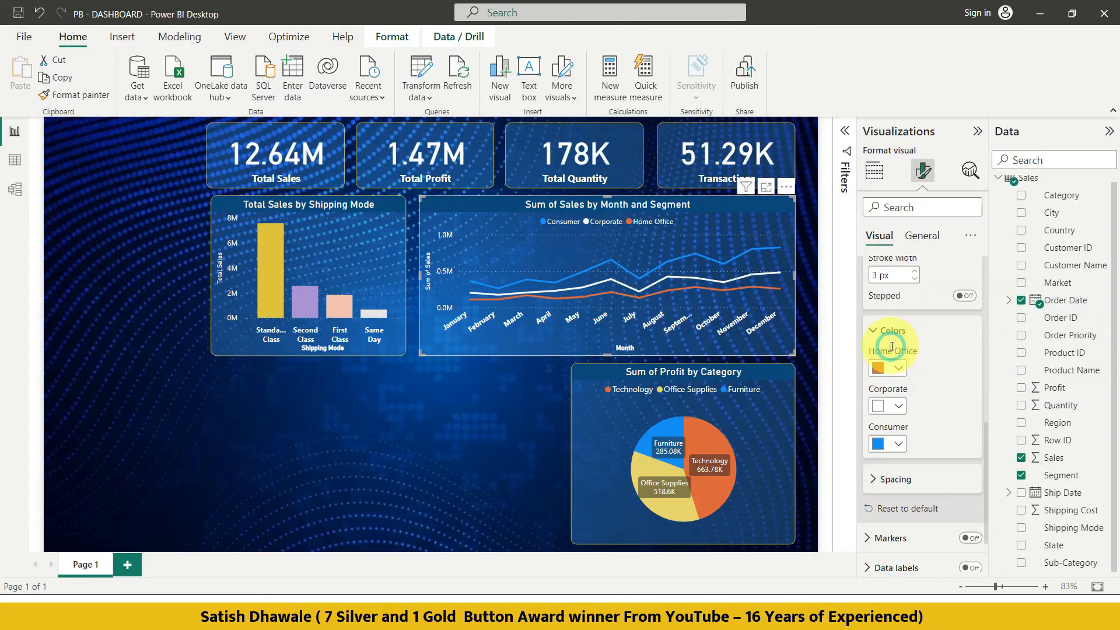
click(437, 430)
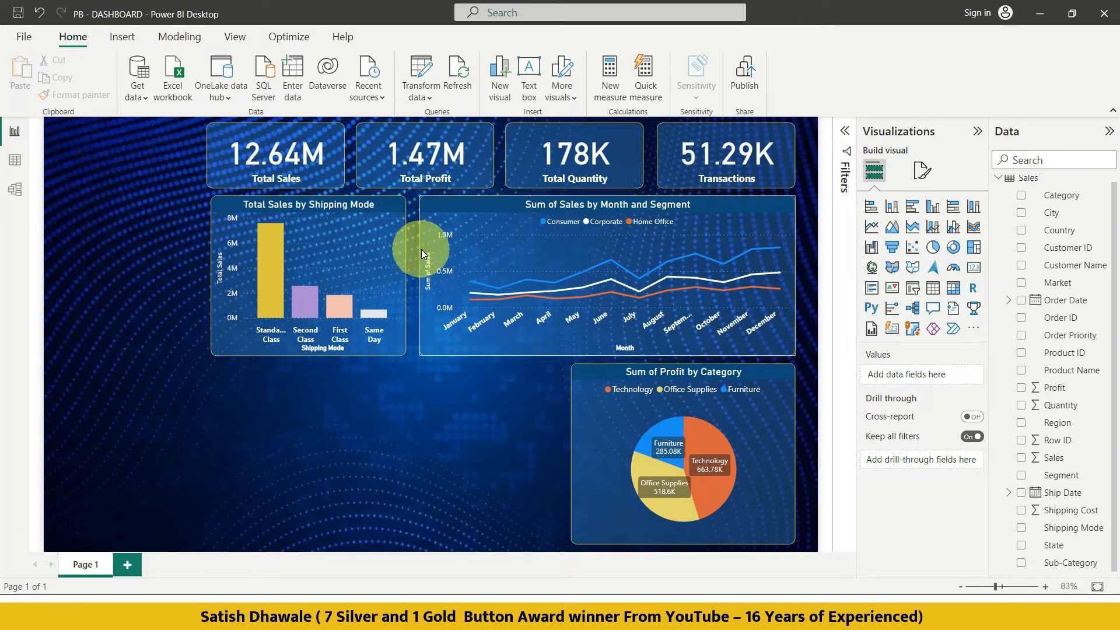
Widen the Total Sales by Shipping Mode chart slightly toward the line chart and deselect it.
click(363, 229)
drag(407, 277, 415, 275)
click(387, 408)
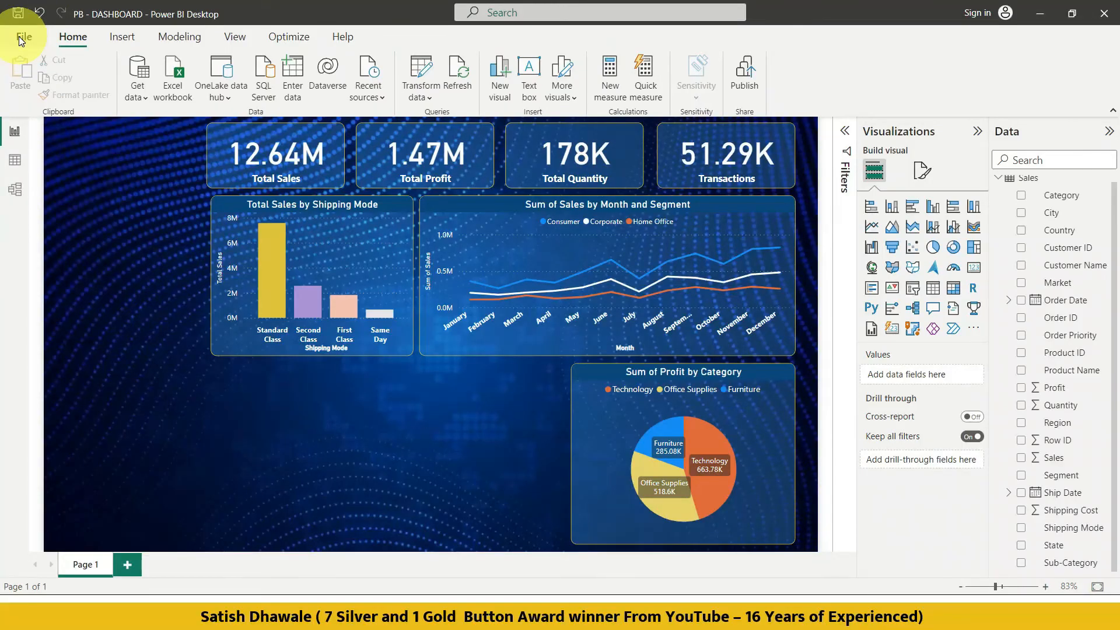
Check the Map and Filled Map visuals setting in the global security options and accept the dialog.
click(22, 40)
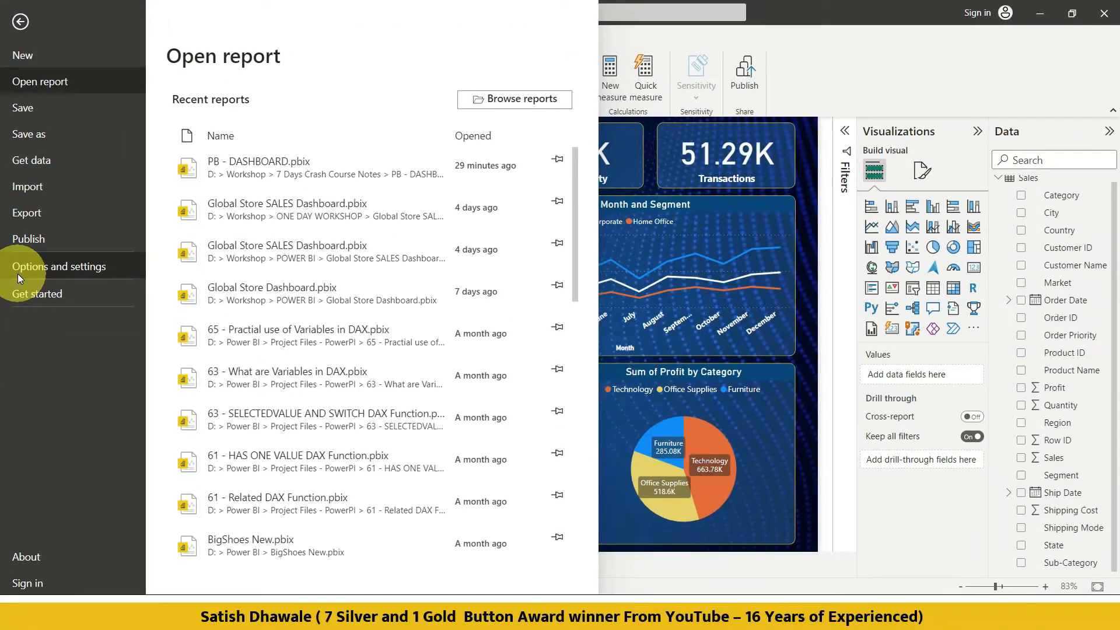
click(18, 273)
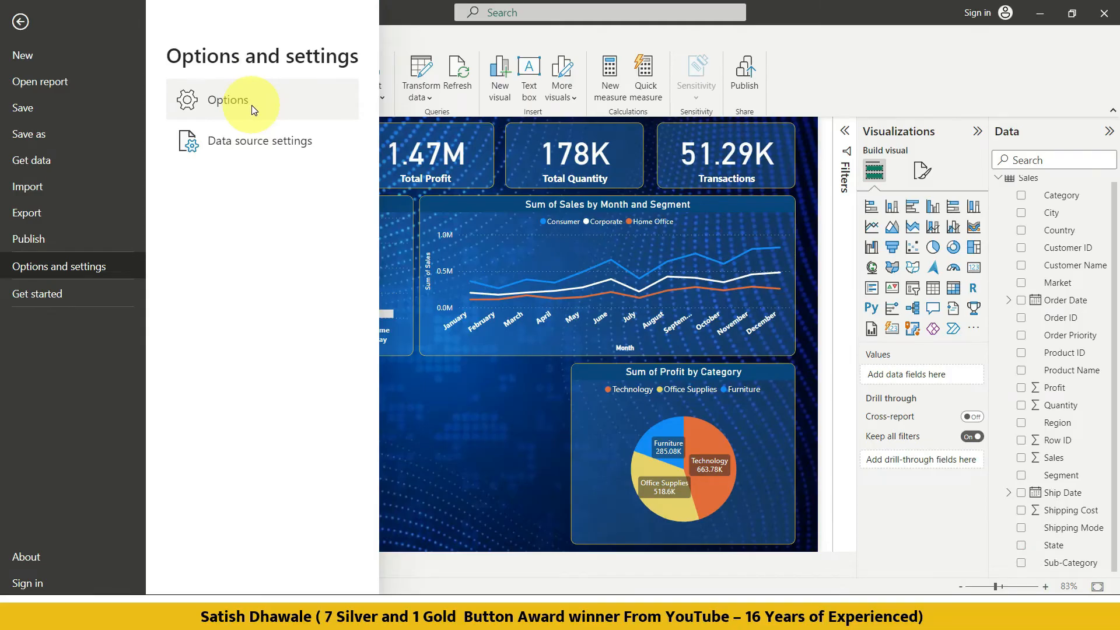
click(252, 105)
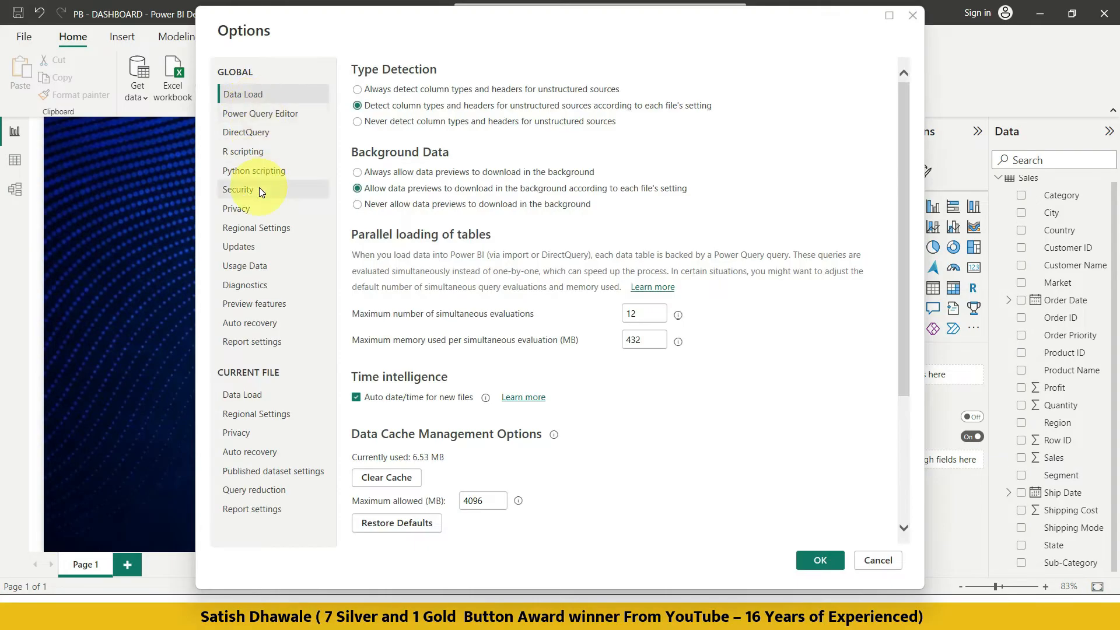
click(259, 189)
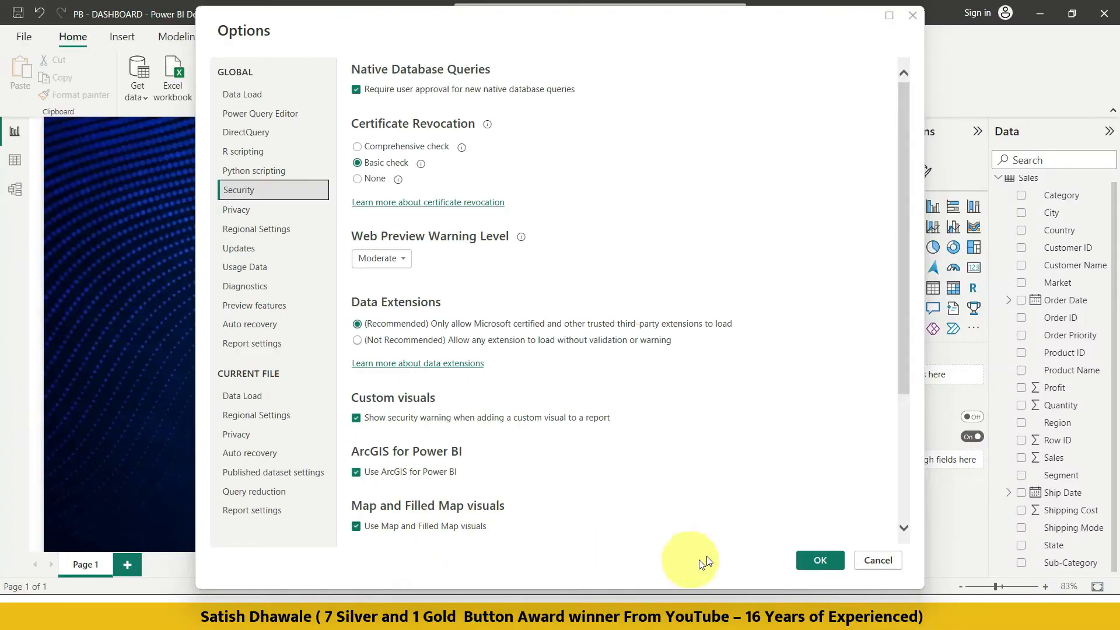
click(821, 560)
click(820, 560)
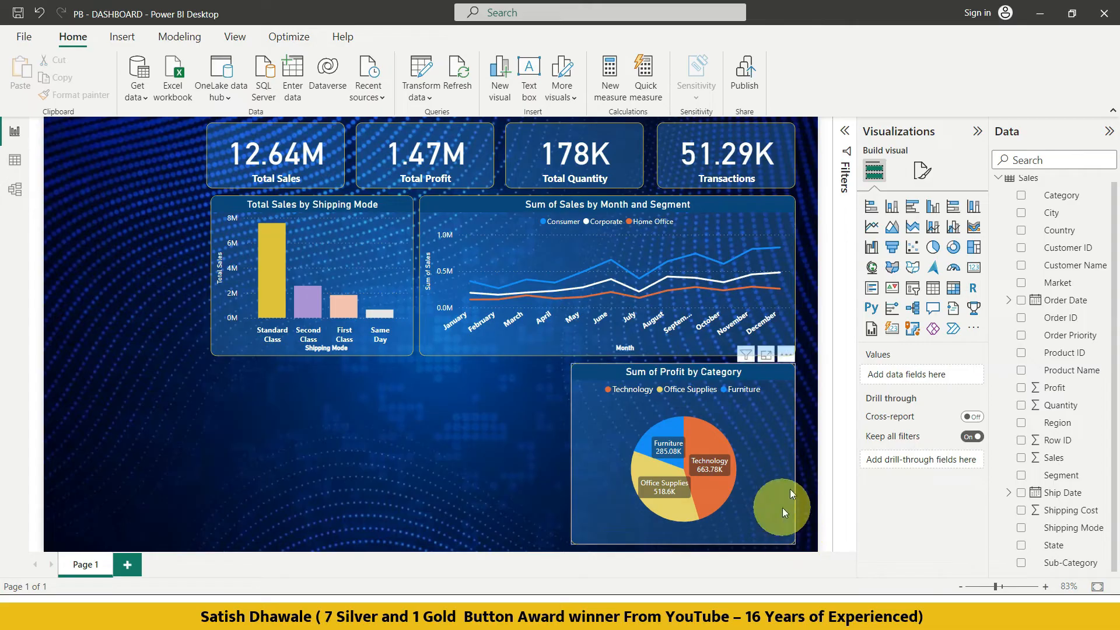
Insert a map visual below the shipping mode chart, widen it up to the pie chart, and deselect it.
click(873, 269)
drag(140, 385, 313, 382)
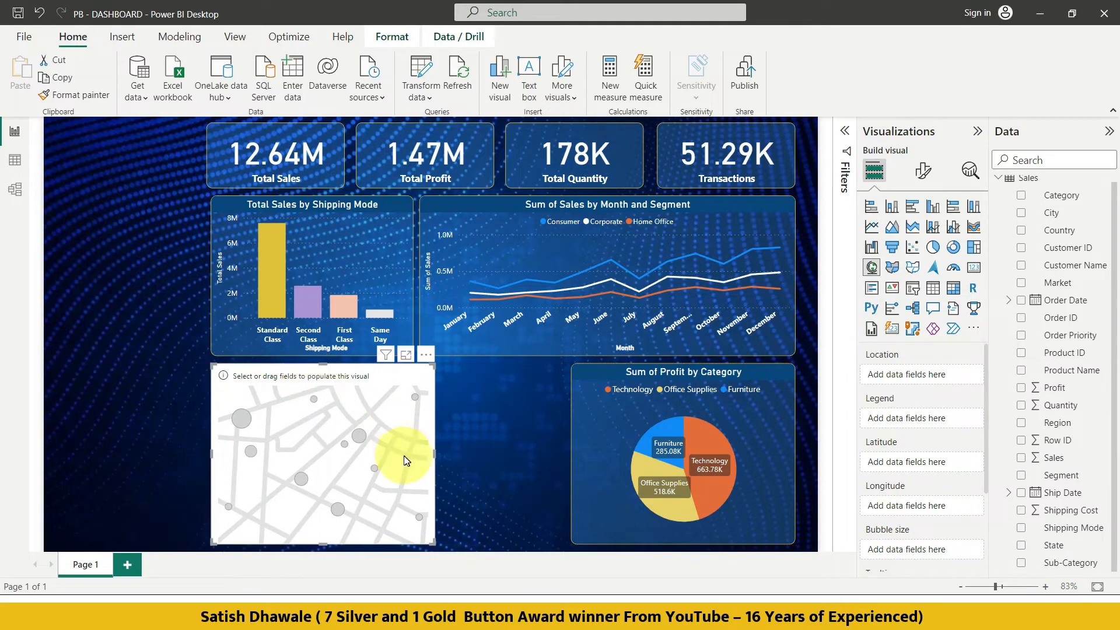
drag(434, 453, 560, 453)
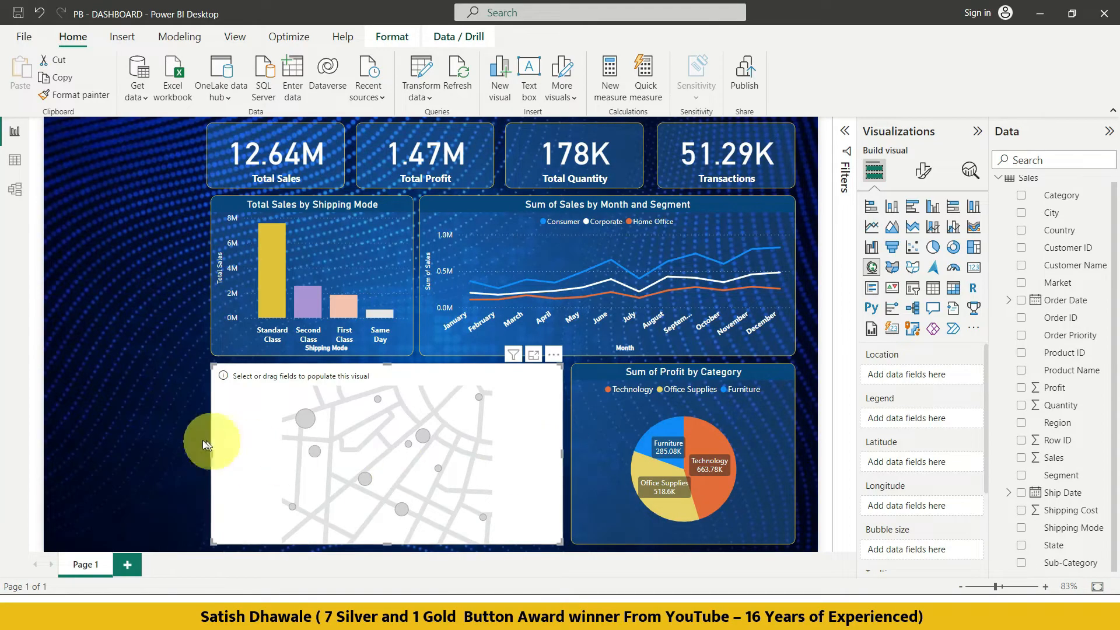
click(159, 442)
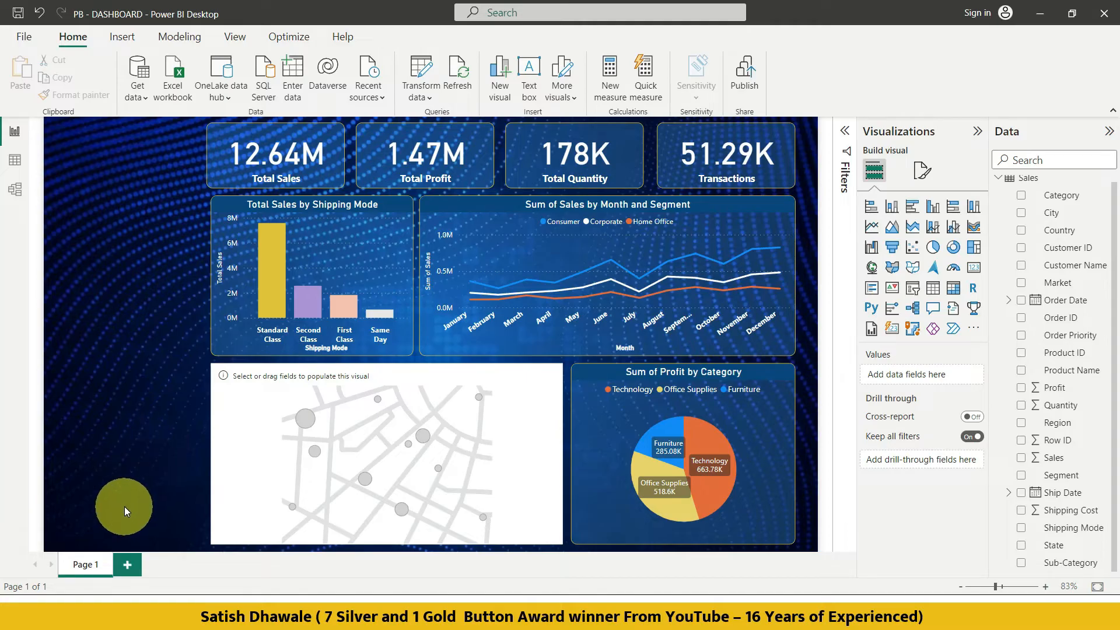
Assign Country as the map's location and Sales as its bubble size, and inspect the country bubbles.
click(451, 448)
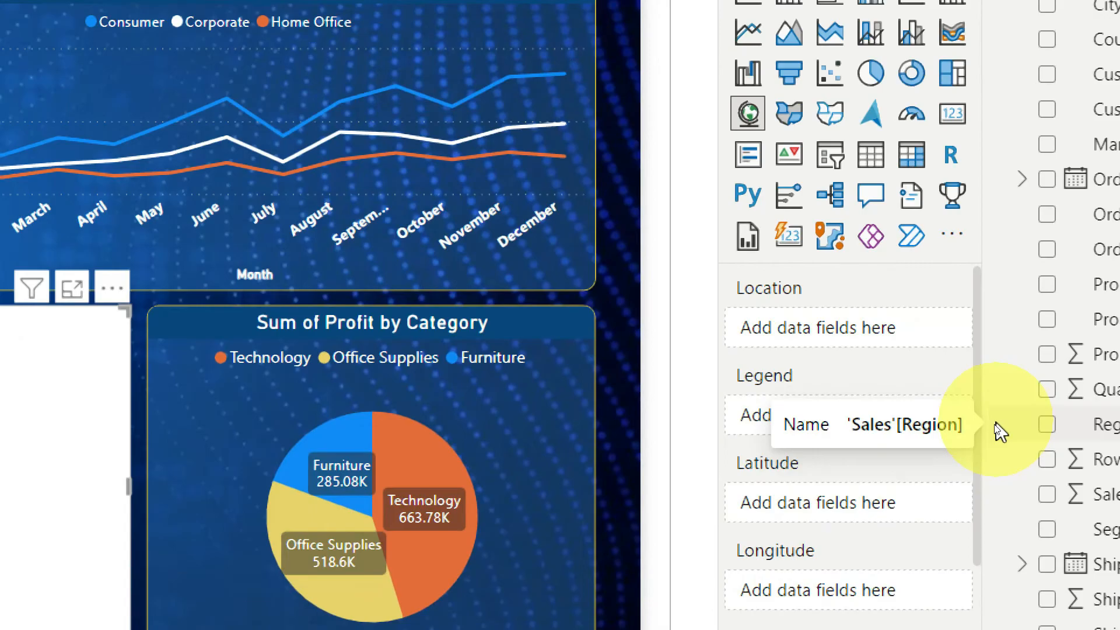
scroll(965, 613, down, 3)
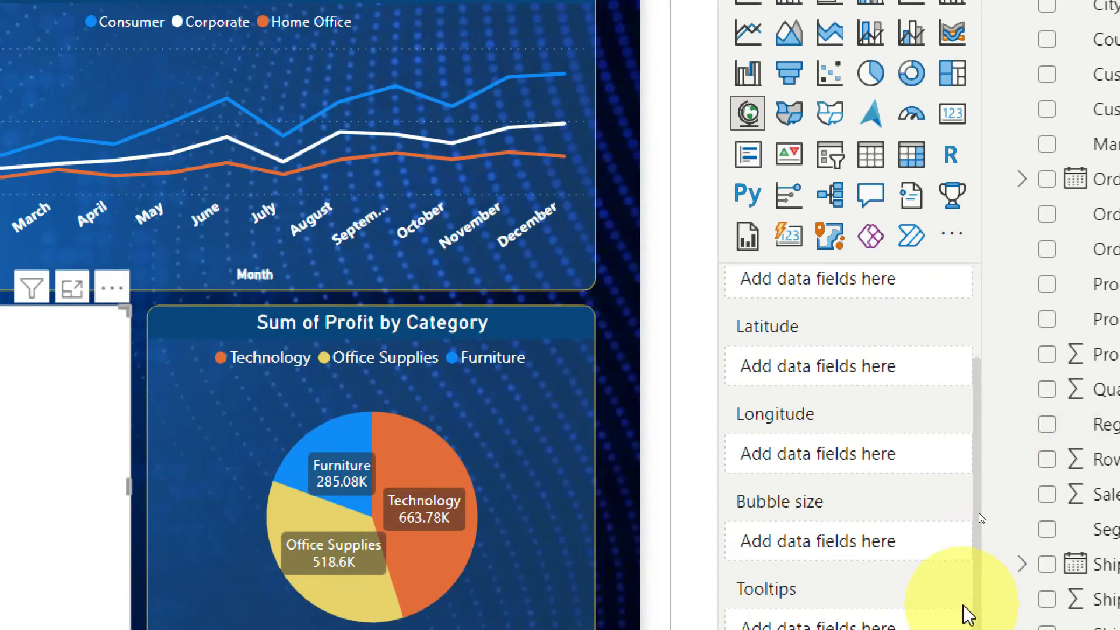
scroll(965, 614, up, 2)
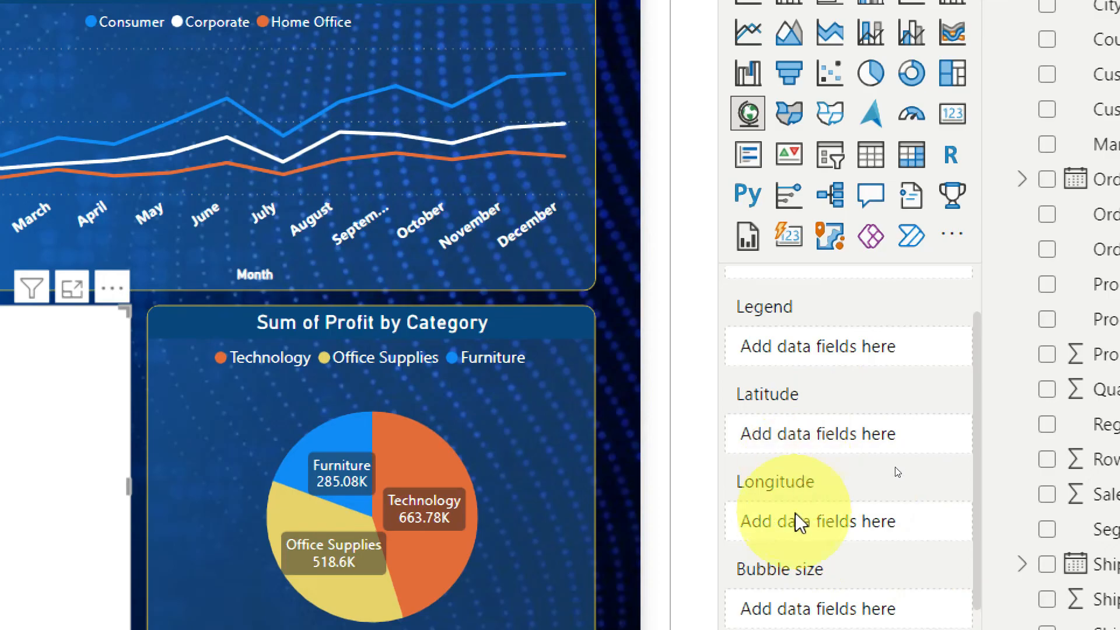
scroll(799, 521, up, 2)
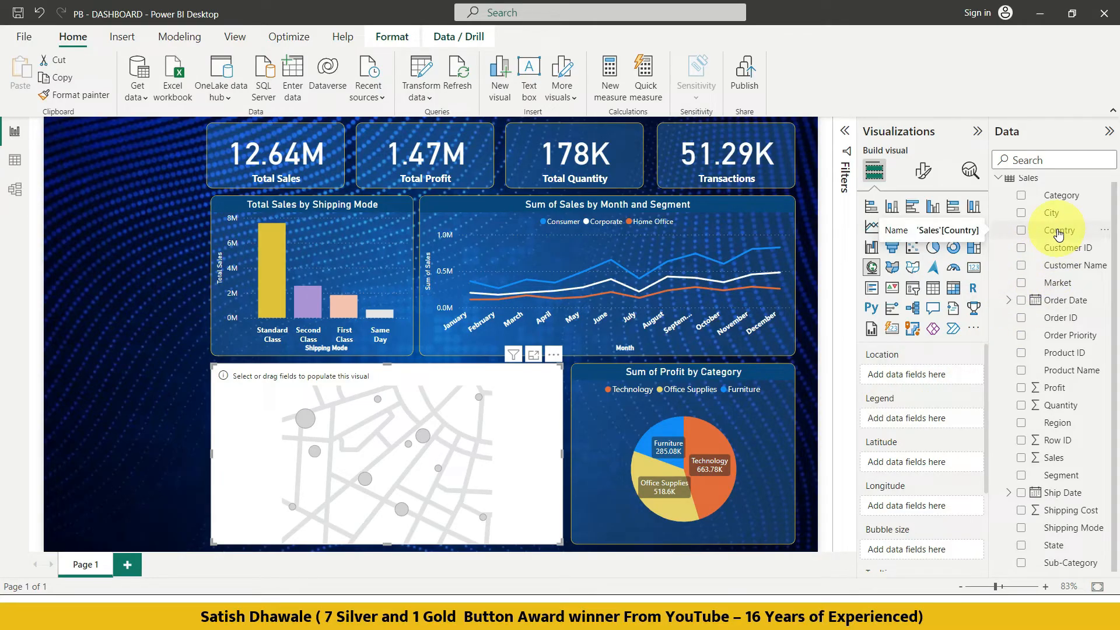
drag(1059, 234, 926, 378)
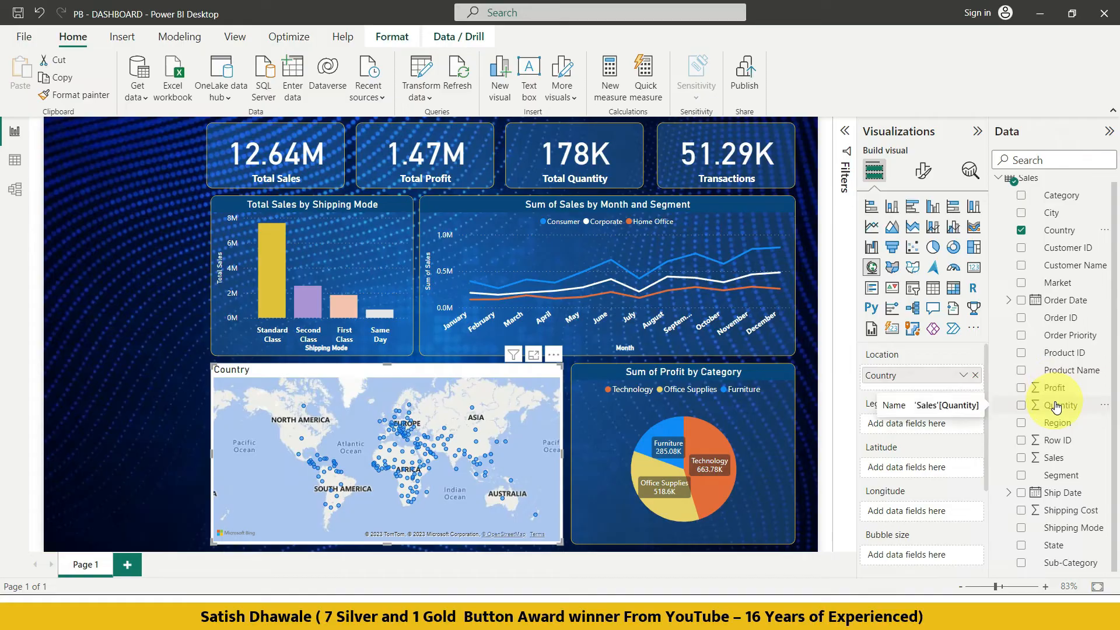
drag(1056, 458, 930, 557)
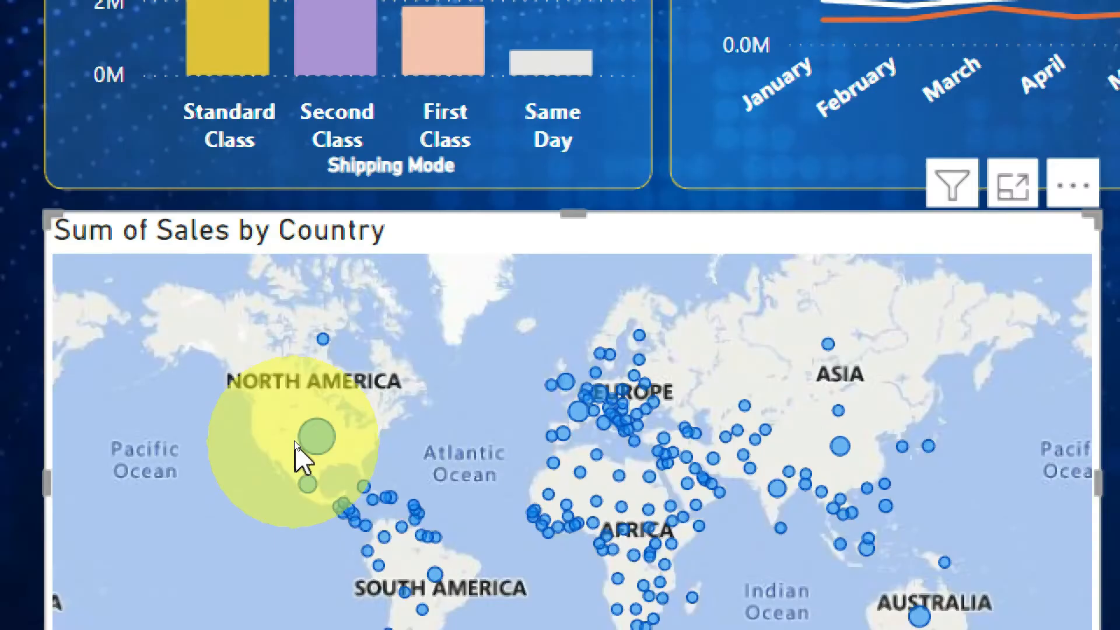
mouse_move(318, 434)
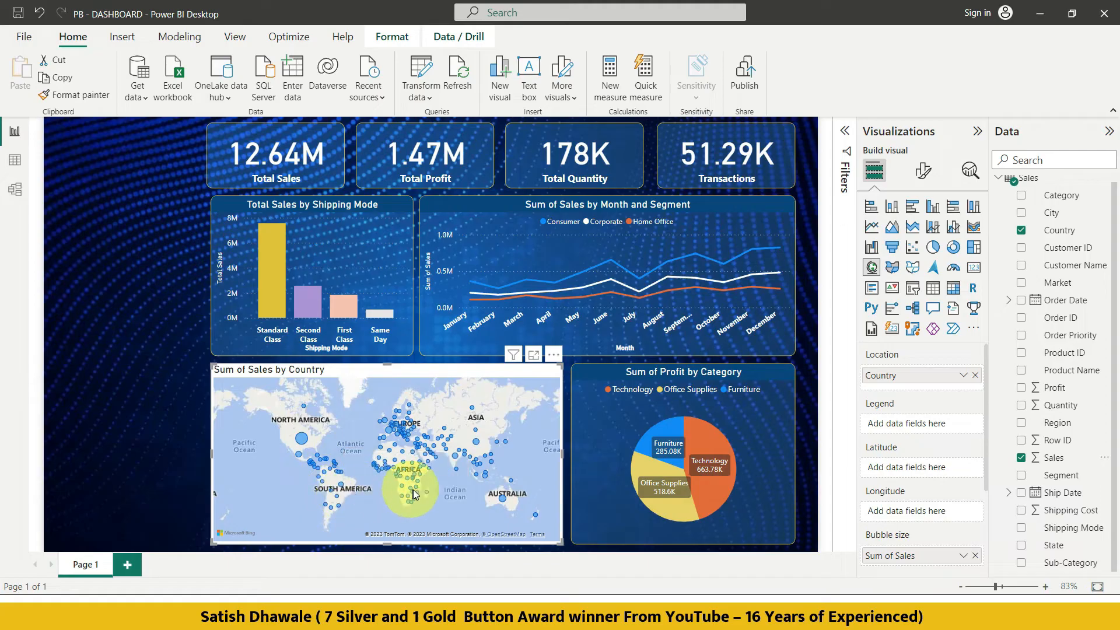
mouse_move(504, 500)
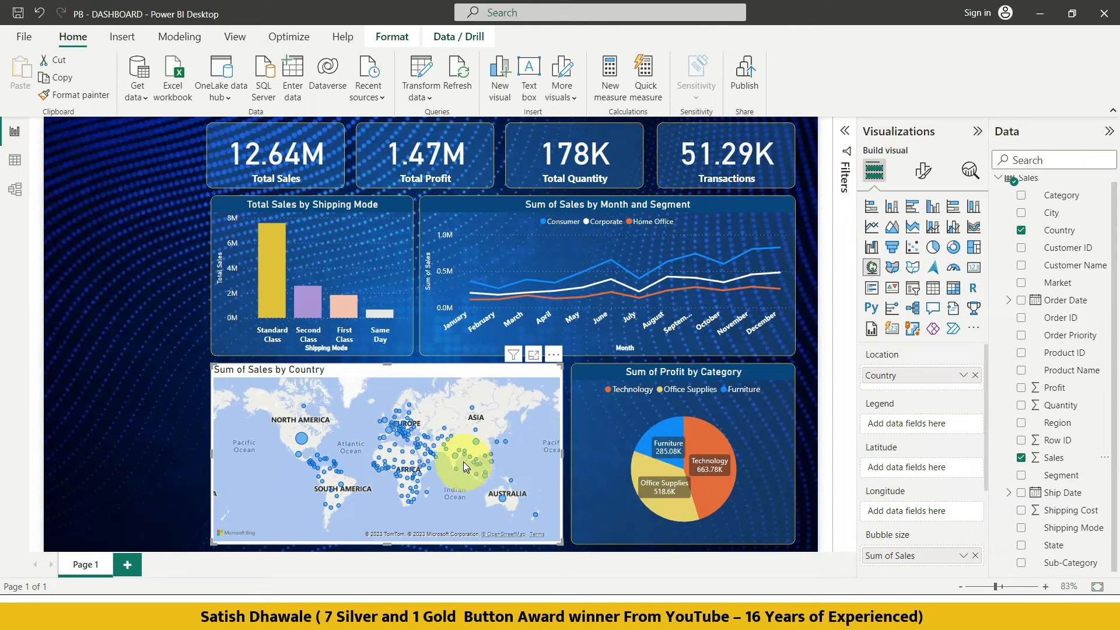
mouse_move(457, 458)
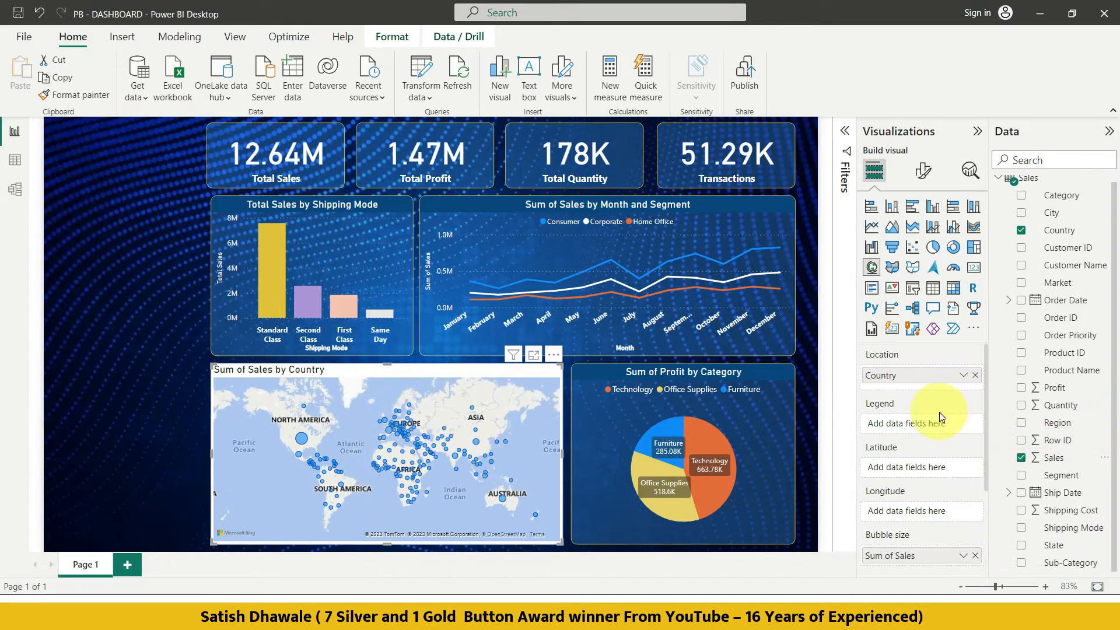
Try Profit as the map's bubble size in place of Sales, and restore Sales.
click(974, 556)
drag(1053, 387, 938, 559)
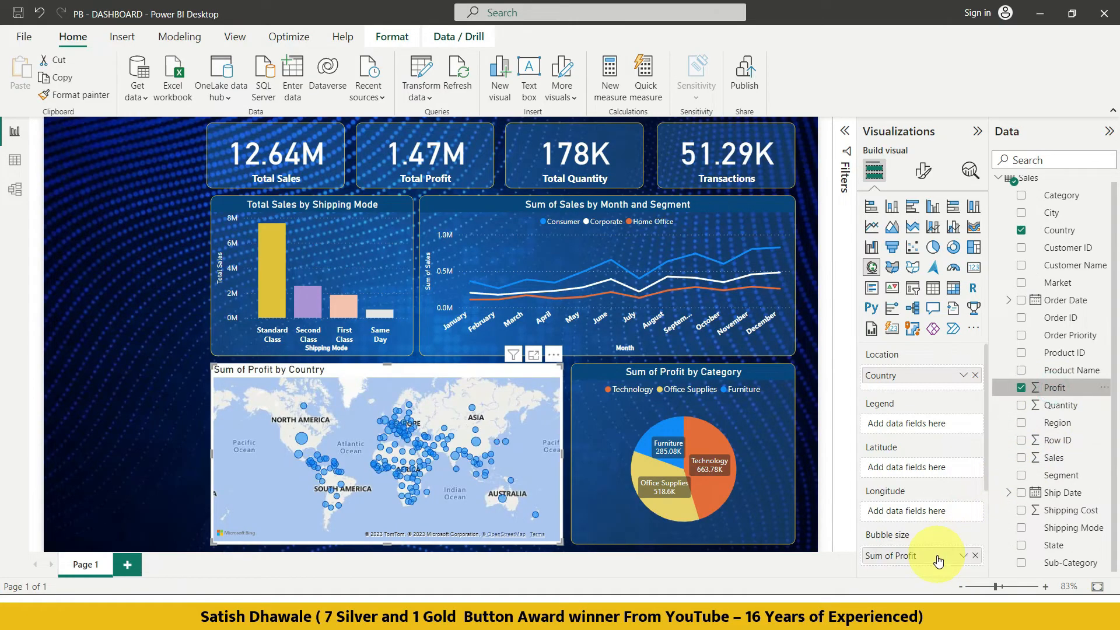
click(976, 555)
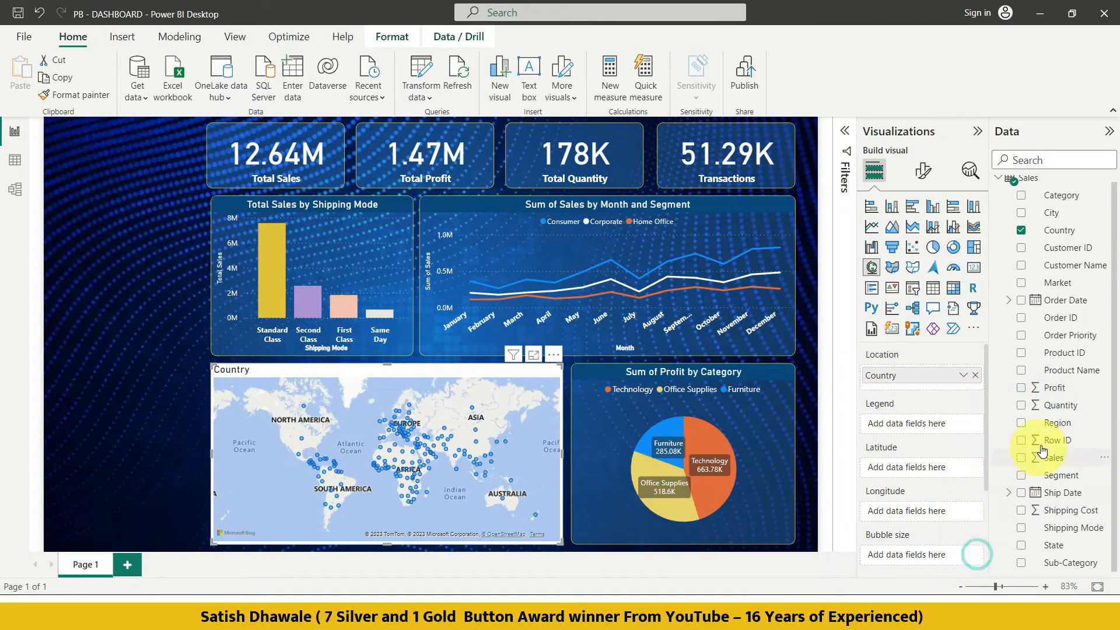
drag(1052, 459, 934, 555)
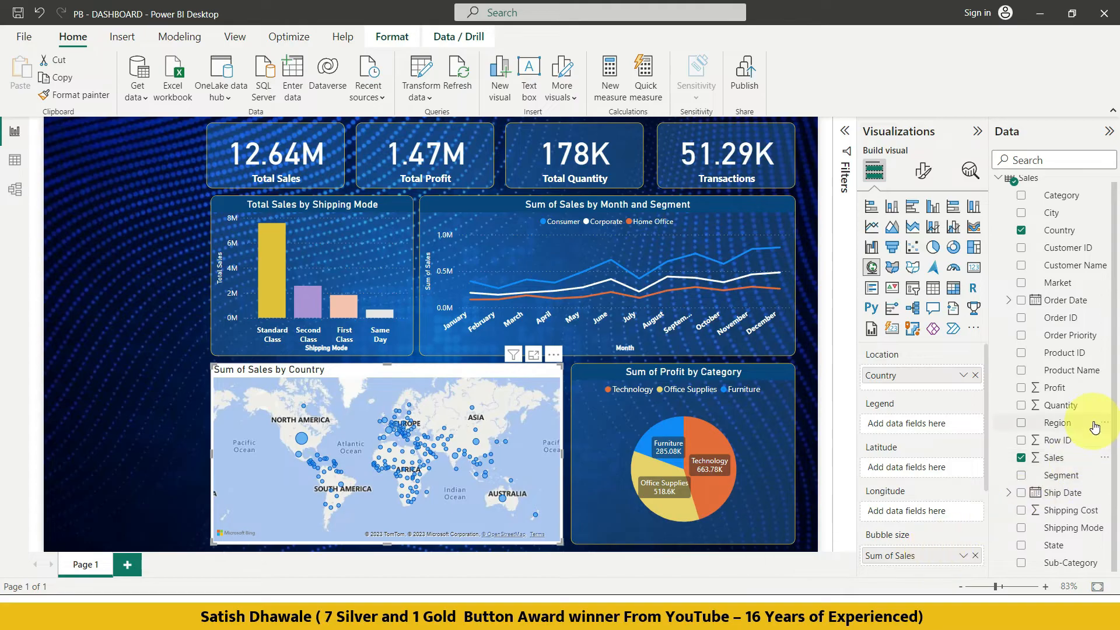
Add Region as the legend of the sales by country map.
drag(1074, 428, 935, 428)
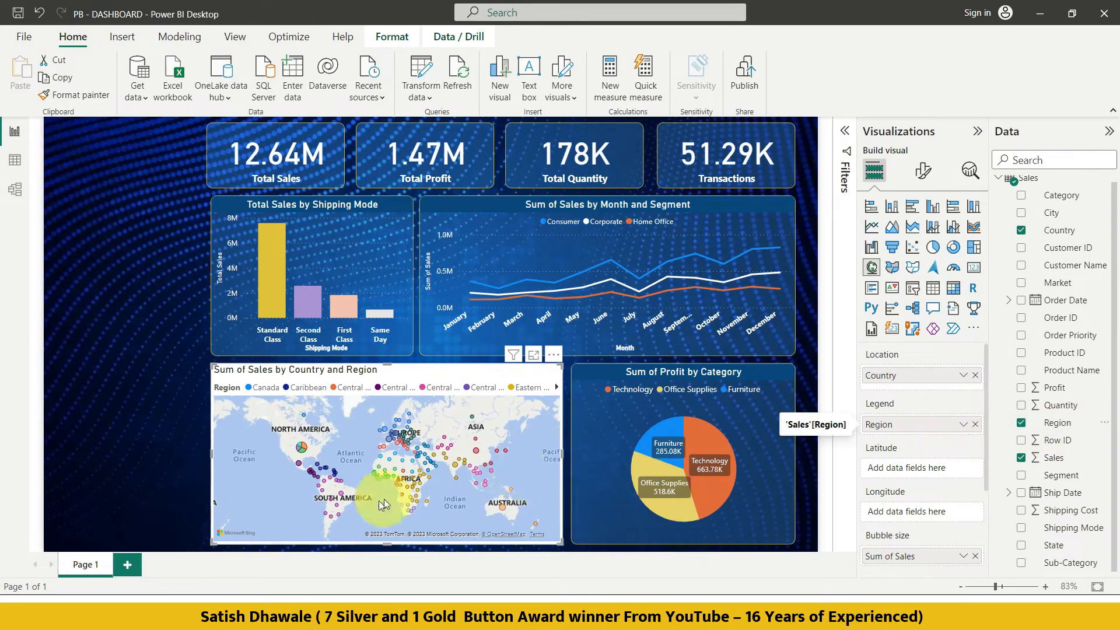
Examine the map's regional sales bubbles at closer range over the United States and India.
scroll(301, 451, up, 4)
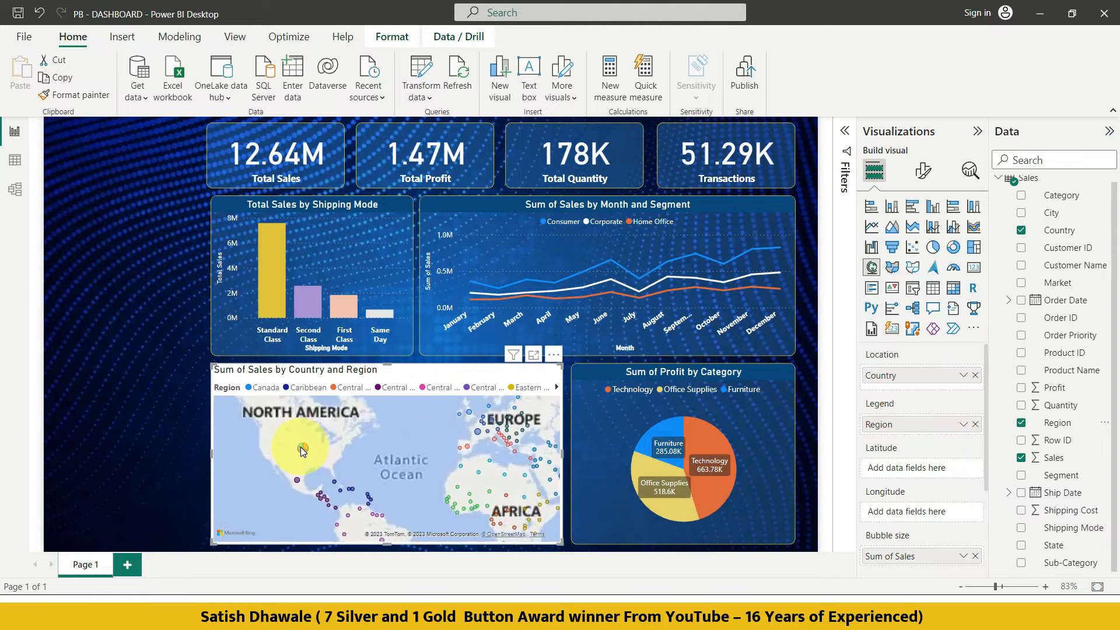
mouse_move(312, 454)
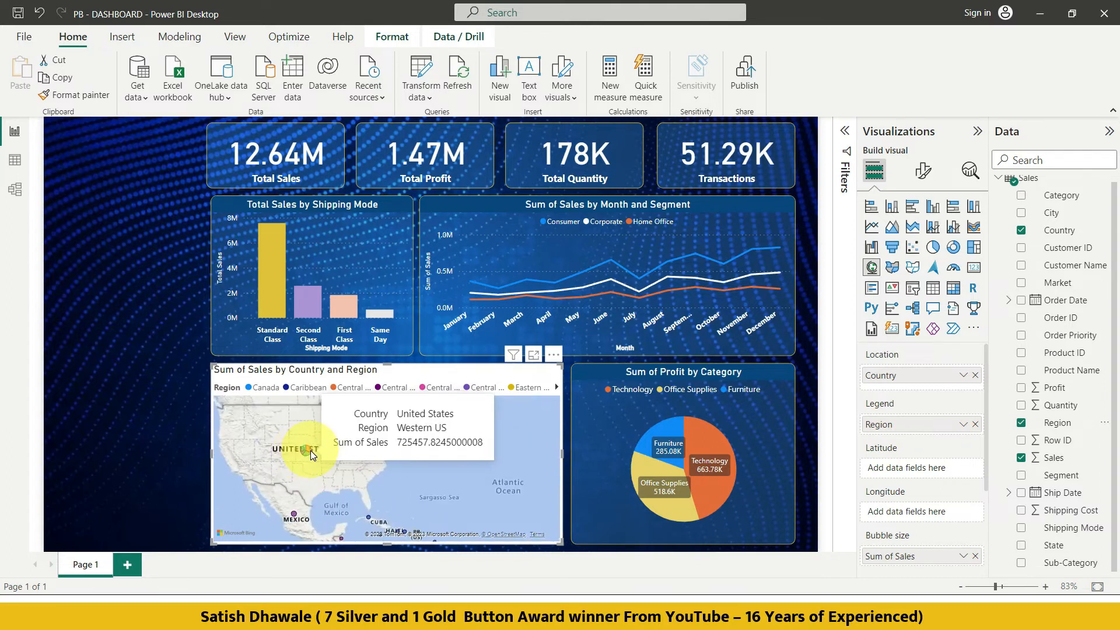
scroll(310, 450, down, 3)
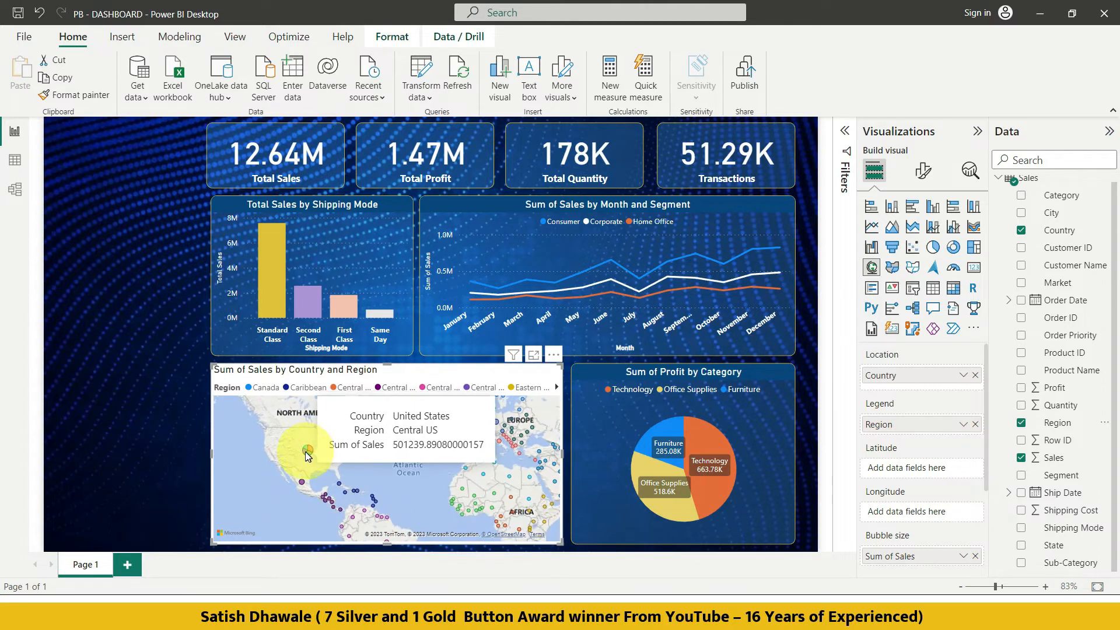
scroll(303, 450, up, 3)
scroll(304, 451, up, 3)
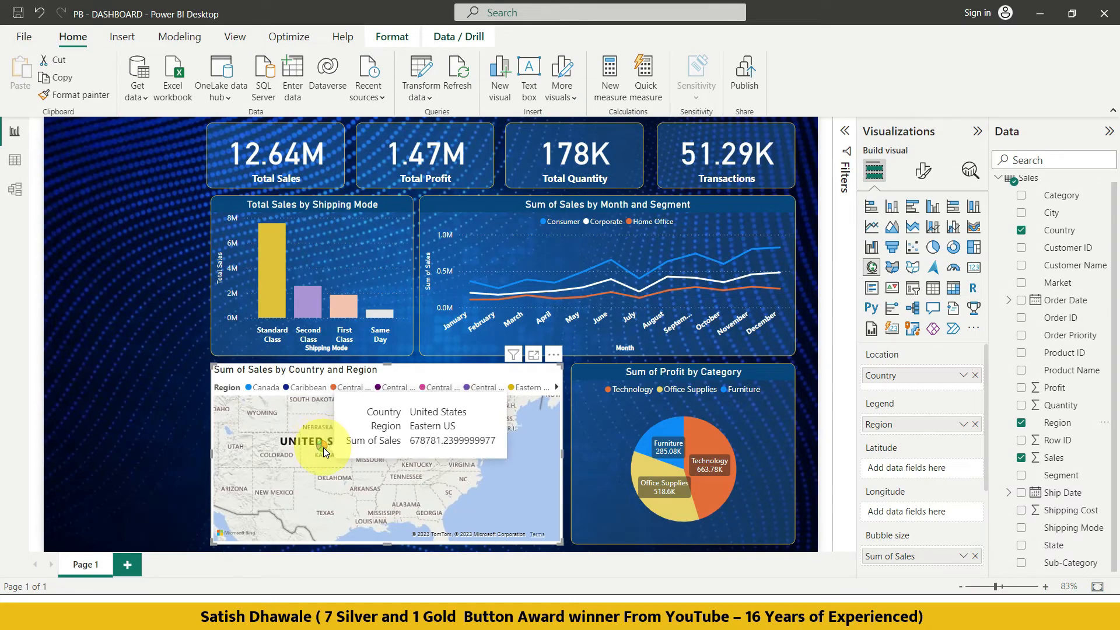
scroll(324, 452, down, 5)
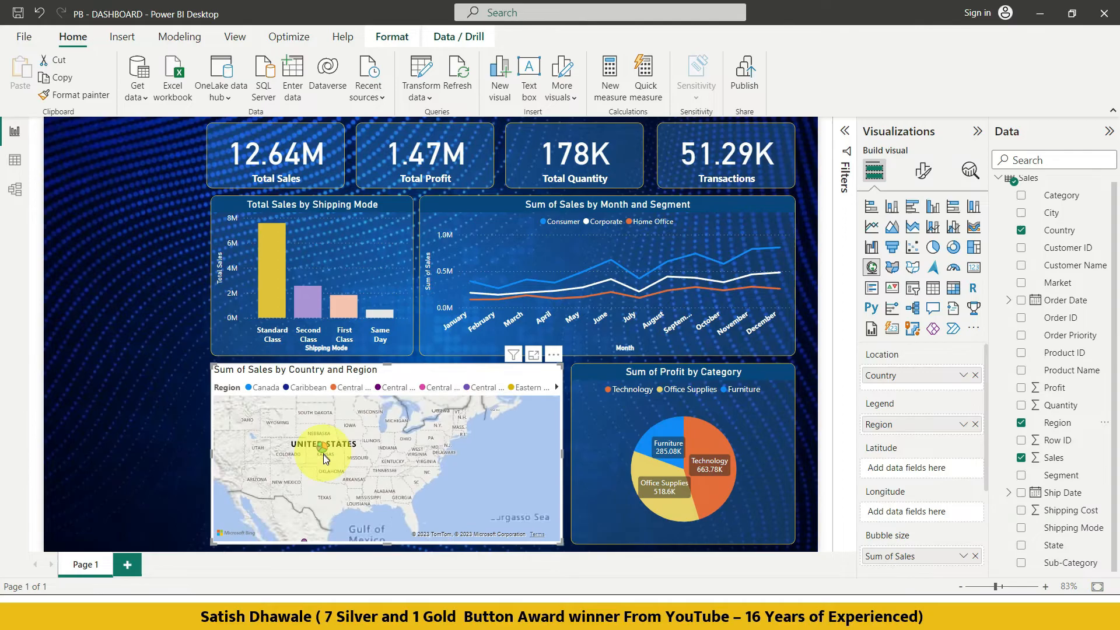
scroll(473, 479, up, 5)
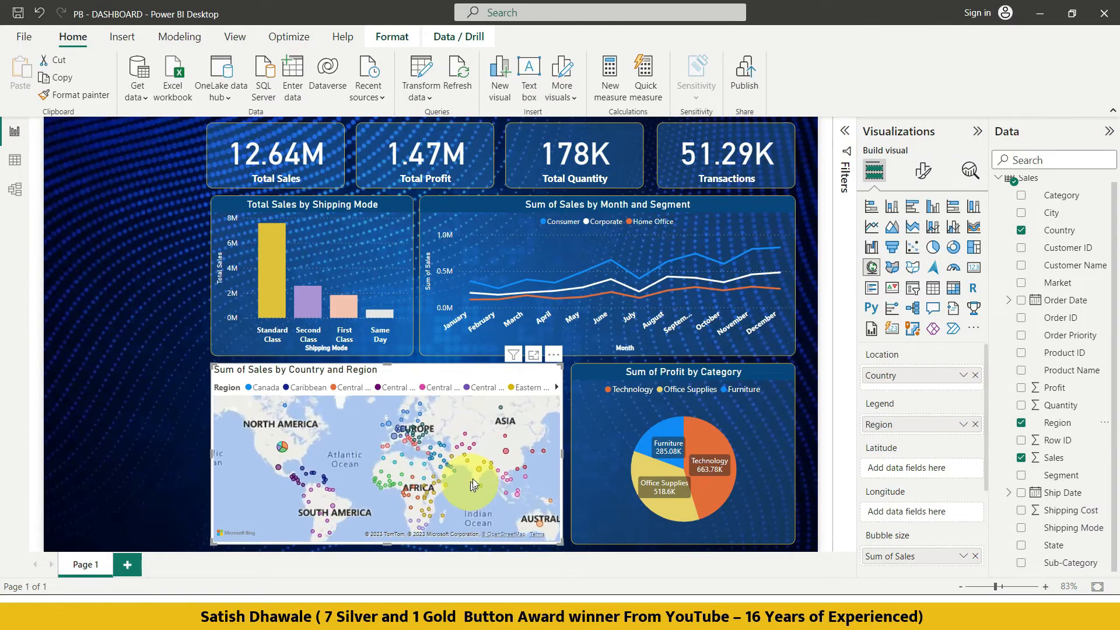
scroll(491, 457, up, 3)
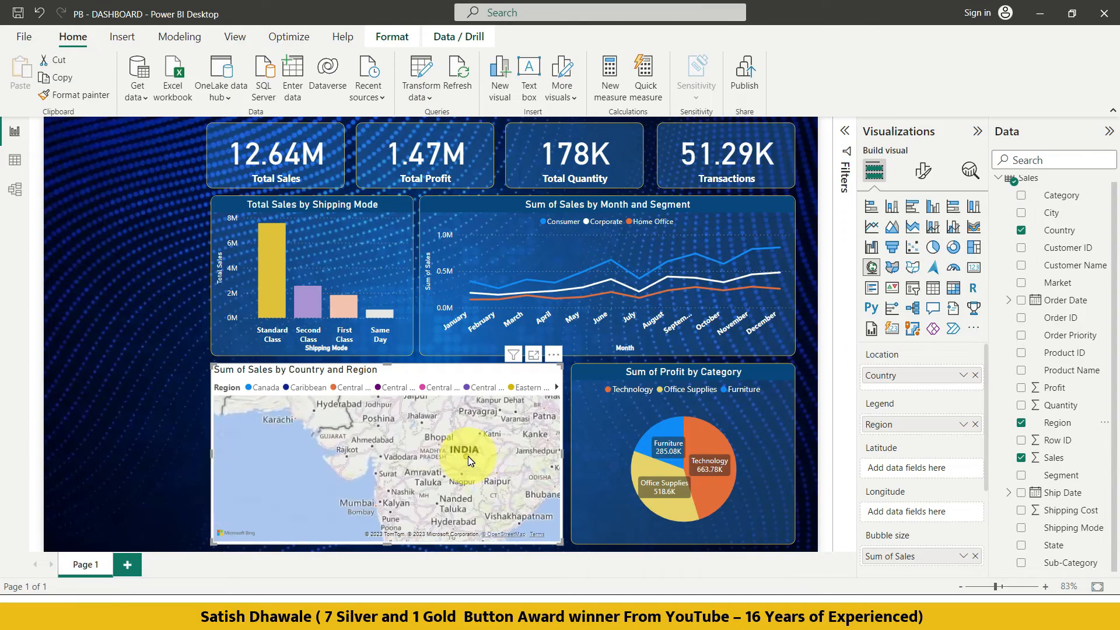
Examine the map's bubbles from India to the Middle East and look through all the entries of the Region legend.
mouse_move(467, 456)
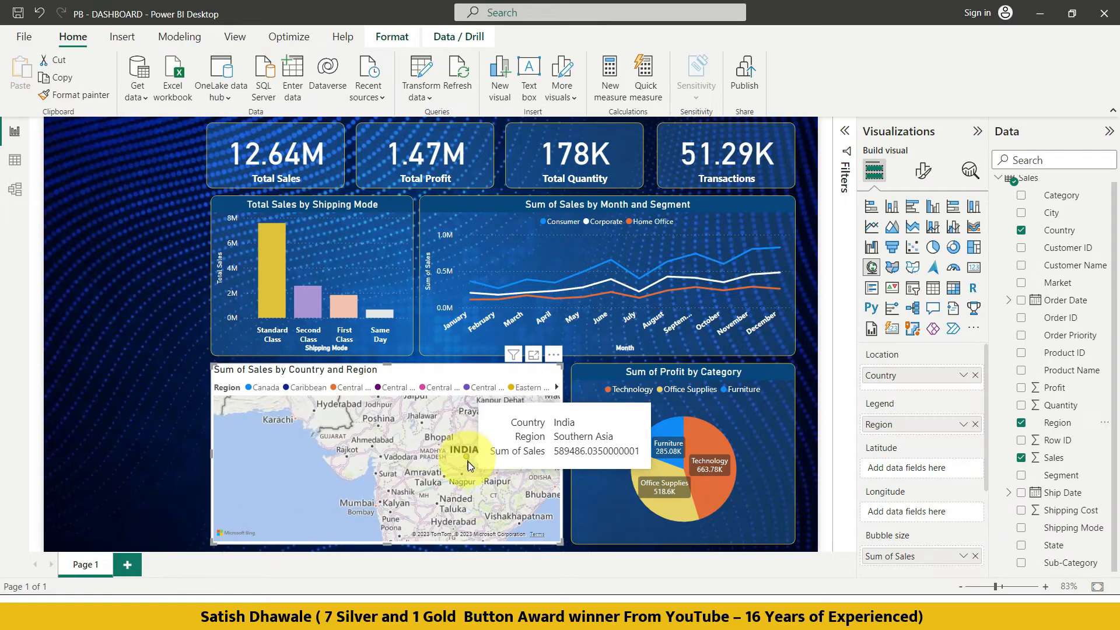
scroll(468, 460, down, 3)
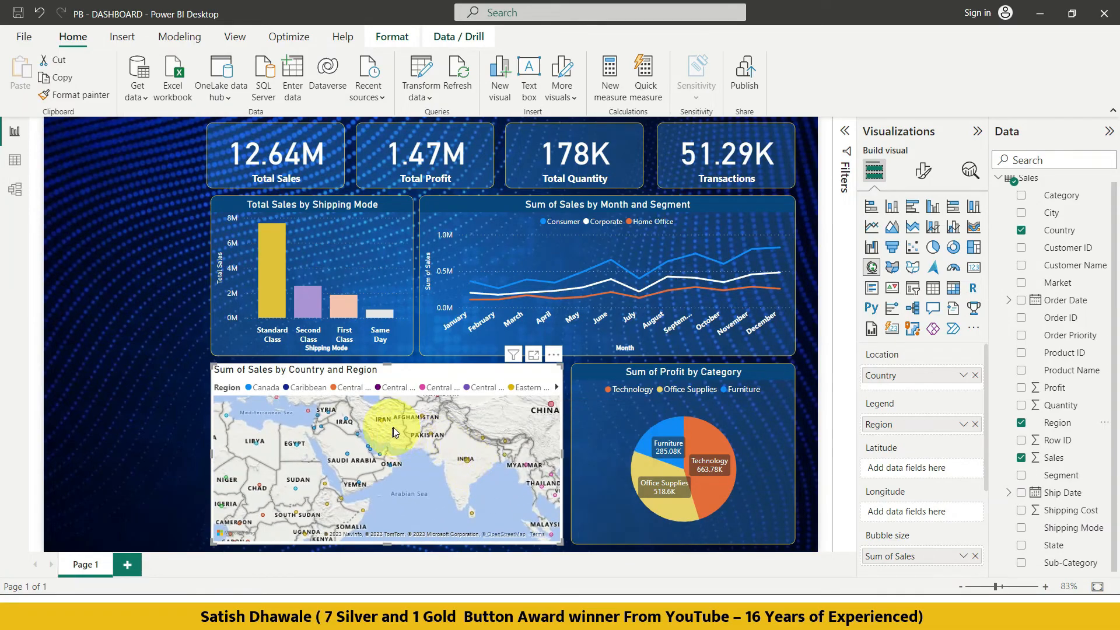
drag(369, 503, 396, 508)
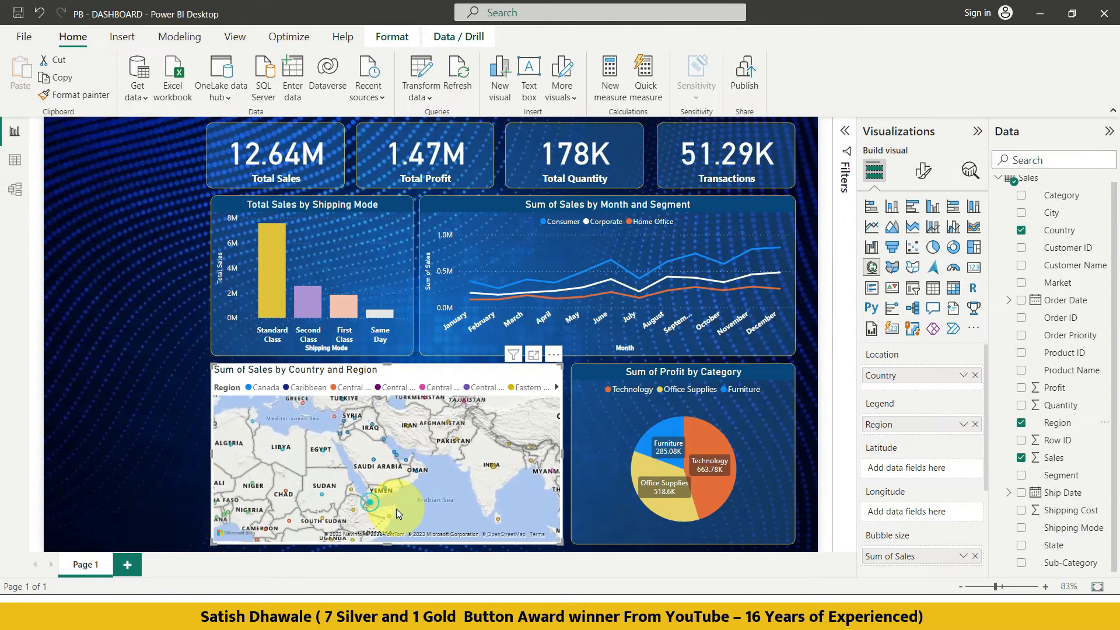
click(556, 391)
click(558, 390)
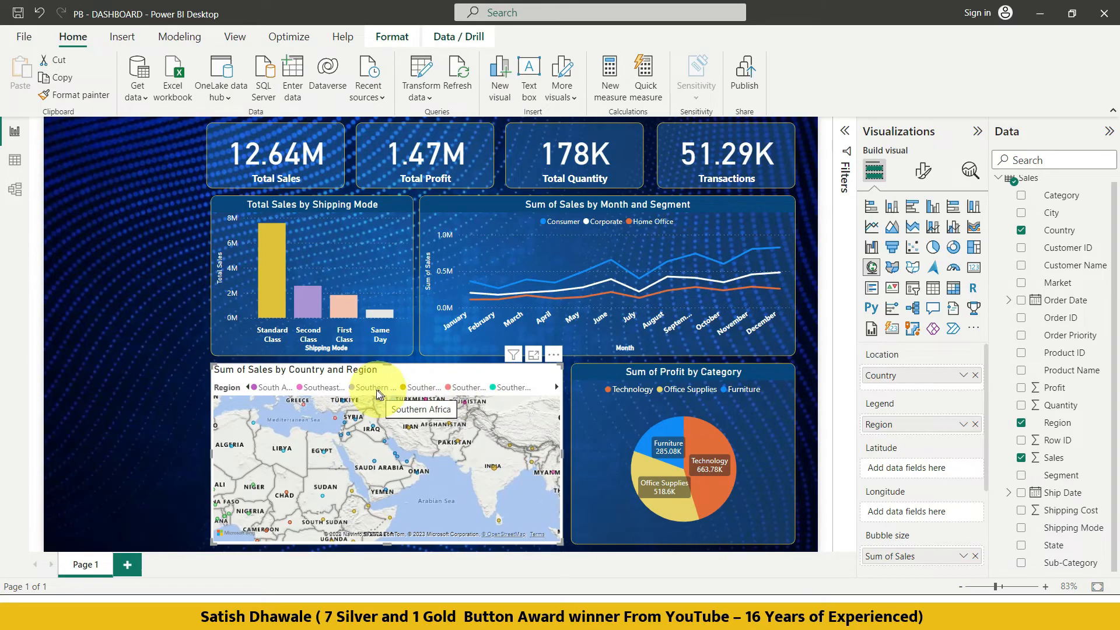
click(248, 386)
click(248, 387)
click(248, 387)
Examine the map's regional sales bubbles across the world, over Africa and over India.
scroll(388, 478, down, 2)
scroll(387, 479, down, 2)
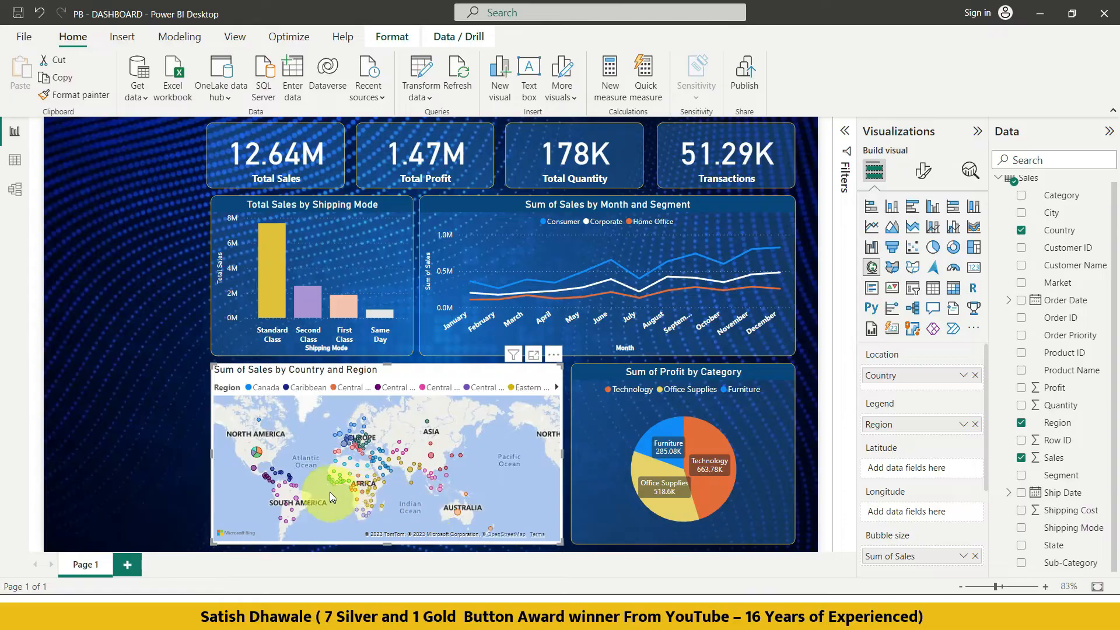
scroll(341, 503, up, 2)
scroll(341, 503, down, 3)
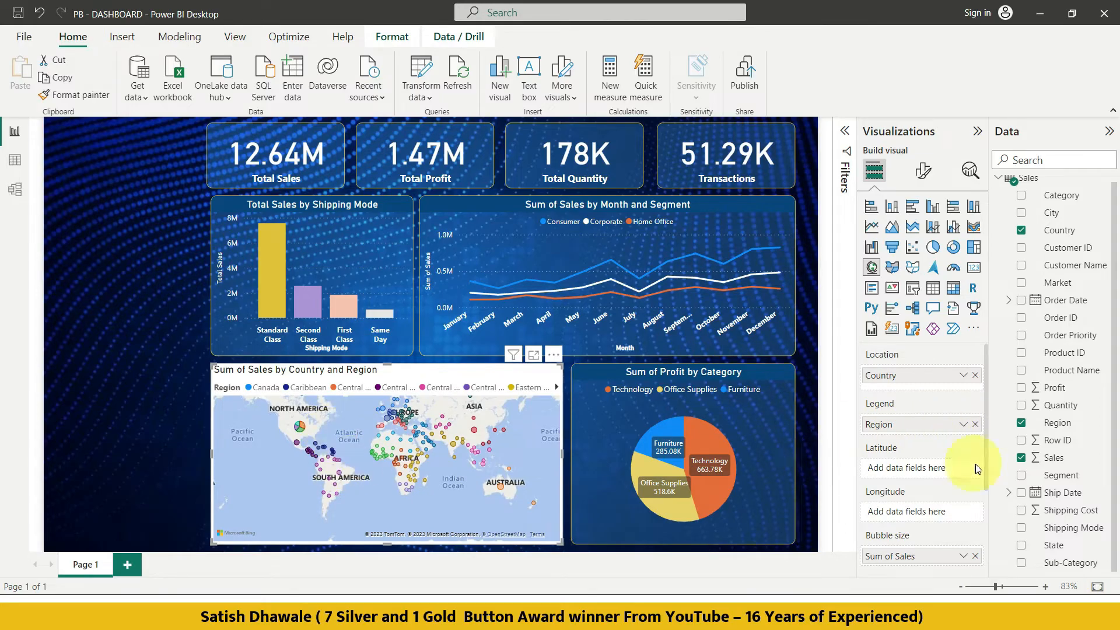
scroll(429, 468, up, 3)
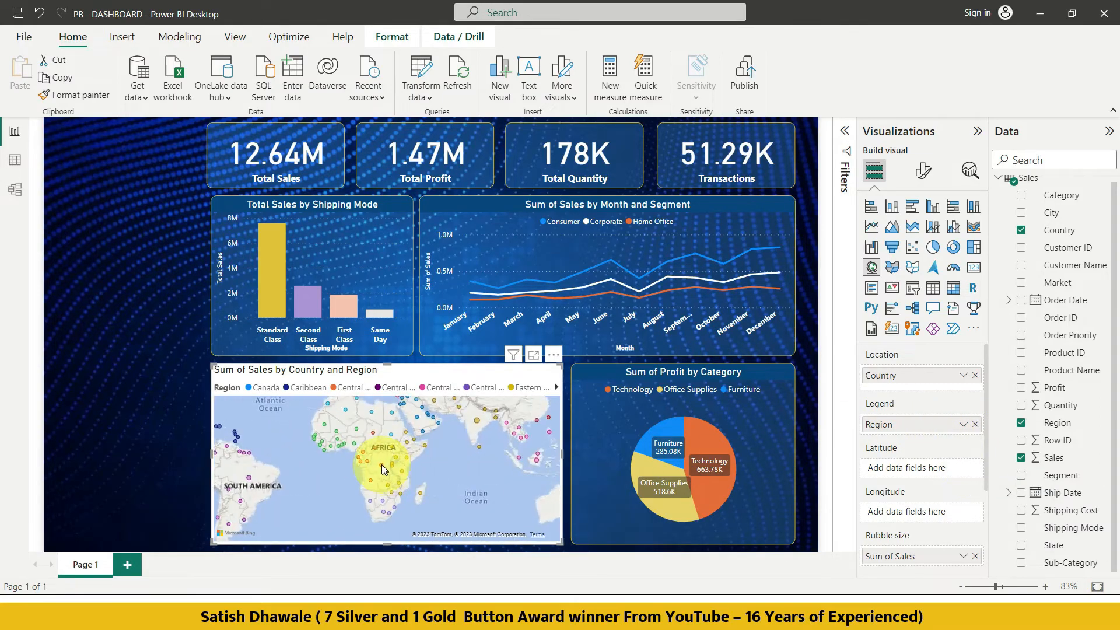
scroll(407, 439, up, 5)
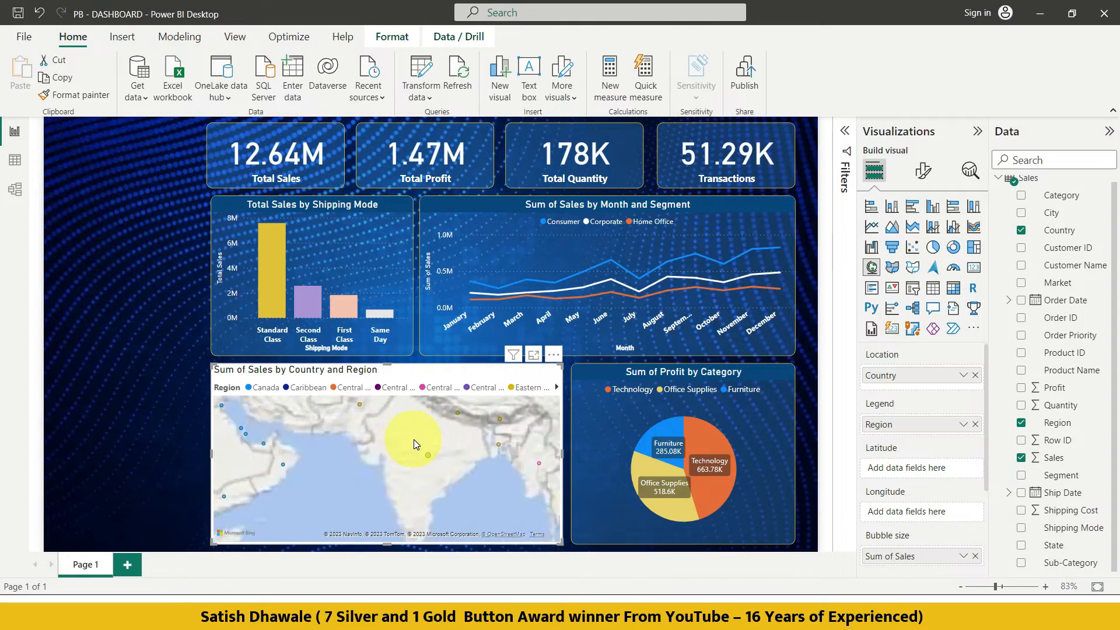
scroll(456, 462, down, 4)
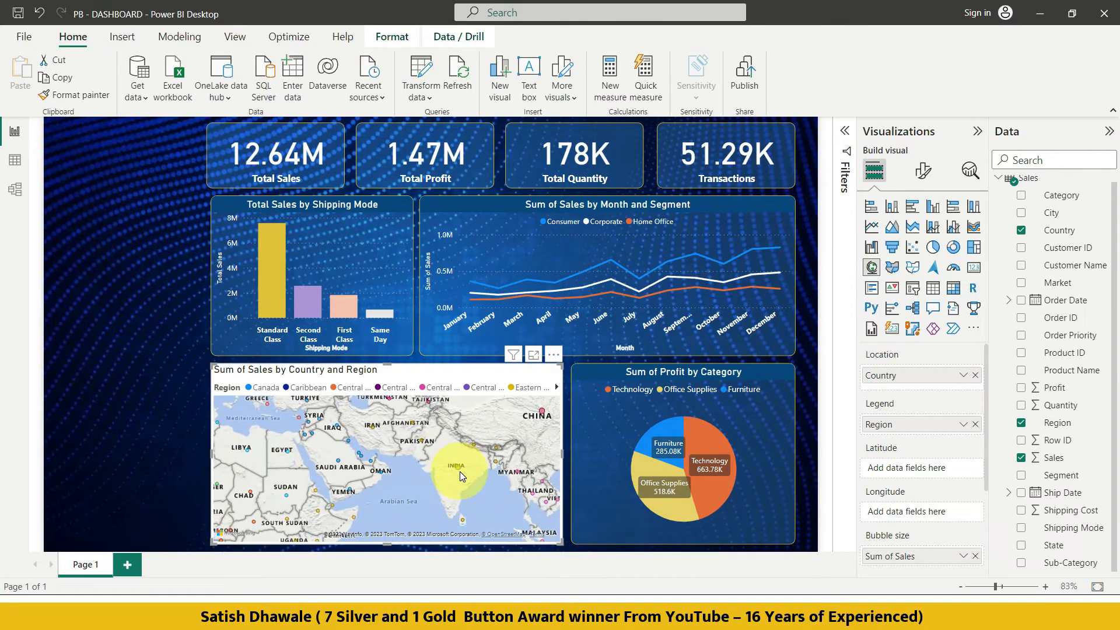
scroll(467, 457, up, 2)
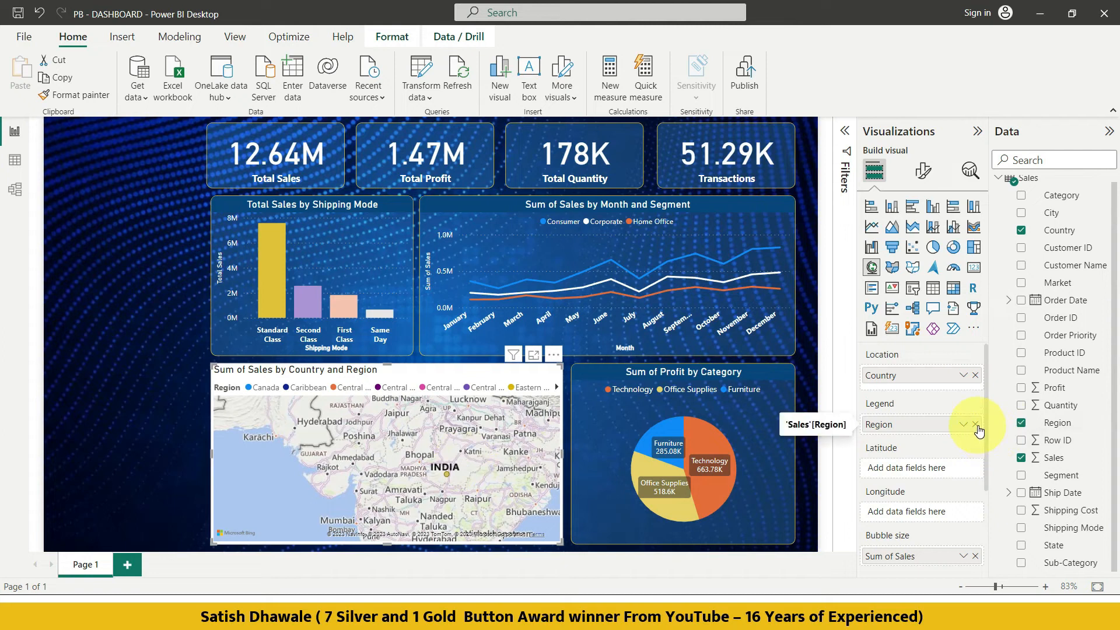
Replace Country with City as the map's location and inspect the city bubbles over India.
click(975, 375)
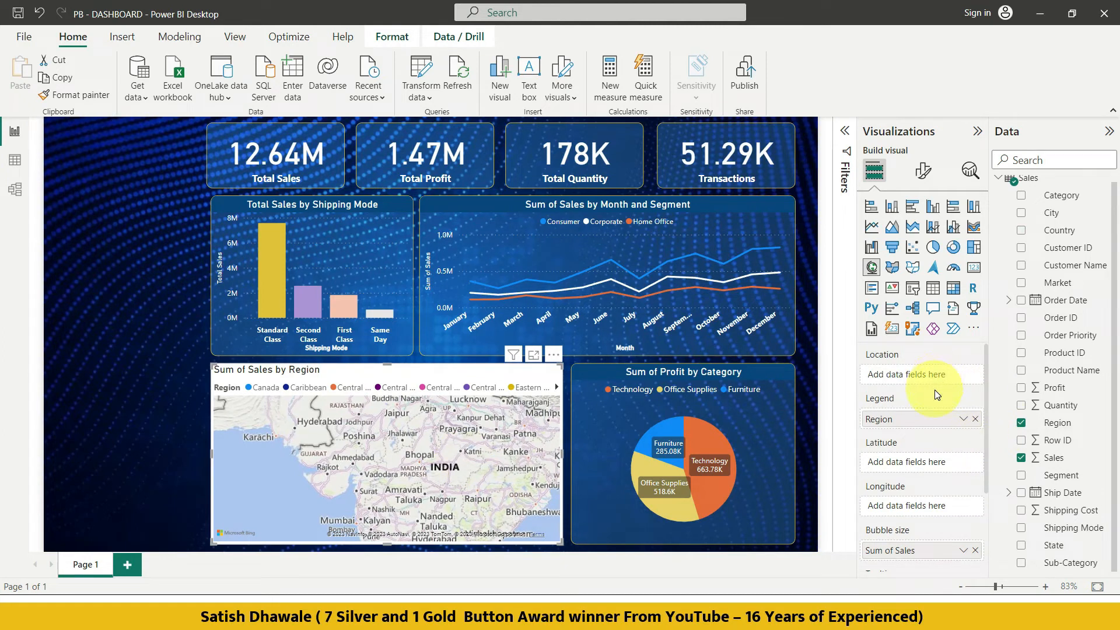
drag(1061, 221, 935, 377)
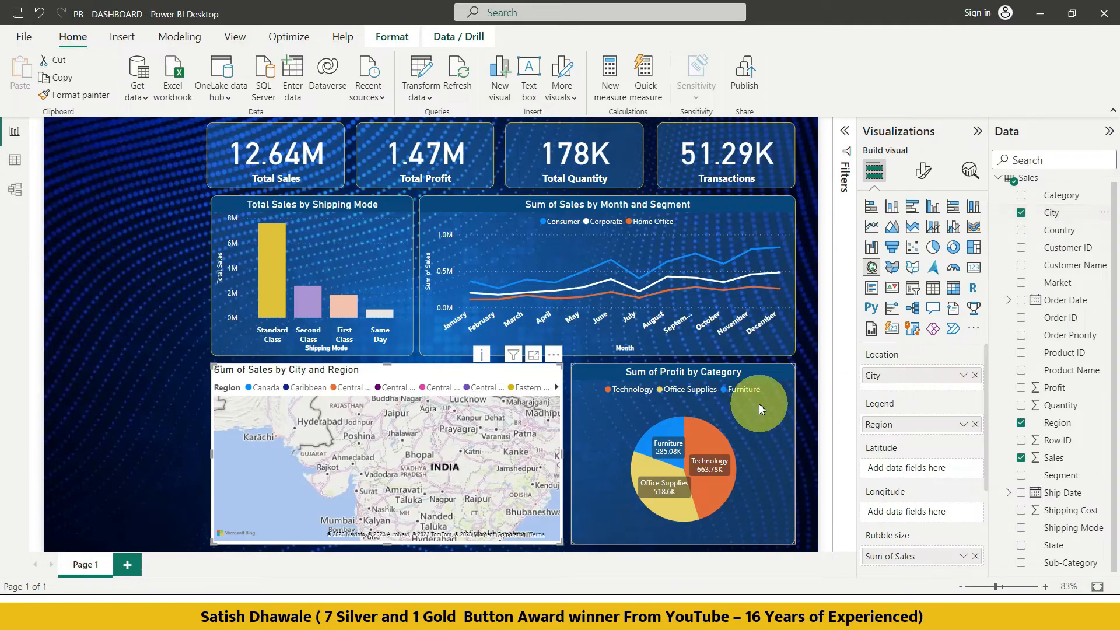
scroll(516, 438, down, 3)
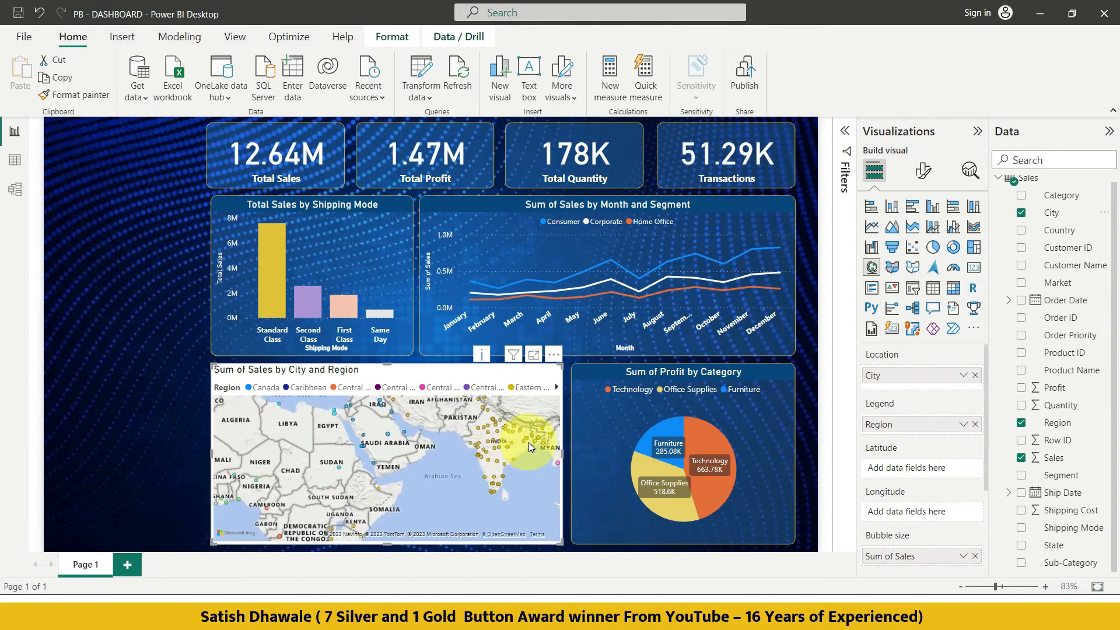
scroll(529, 442, up, 3)
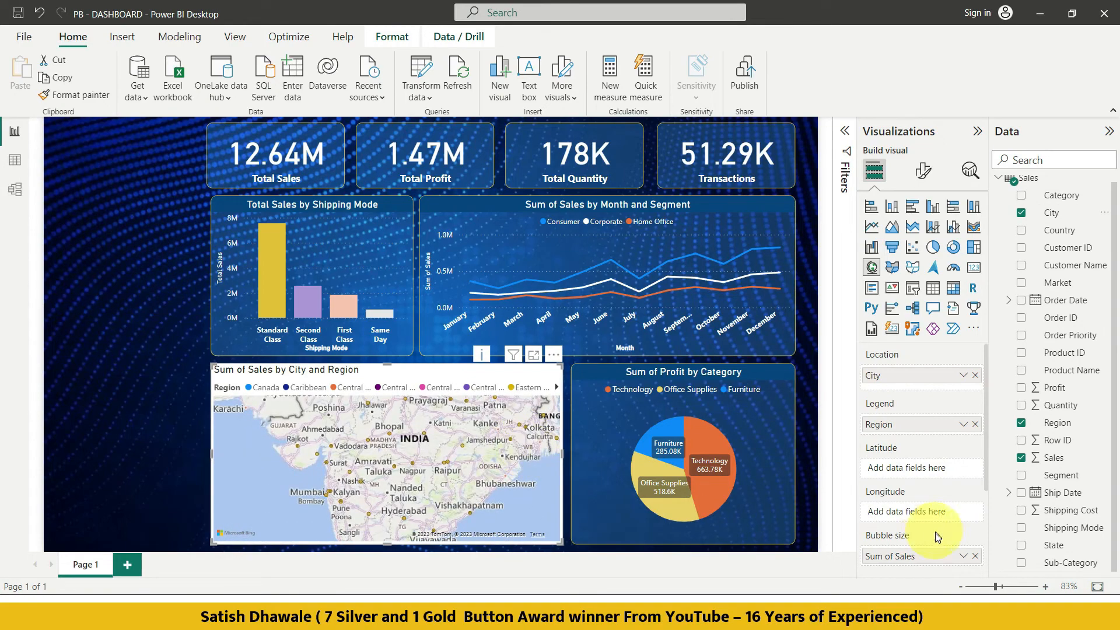
drag(383, 475, 405, 481)
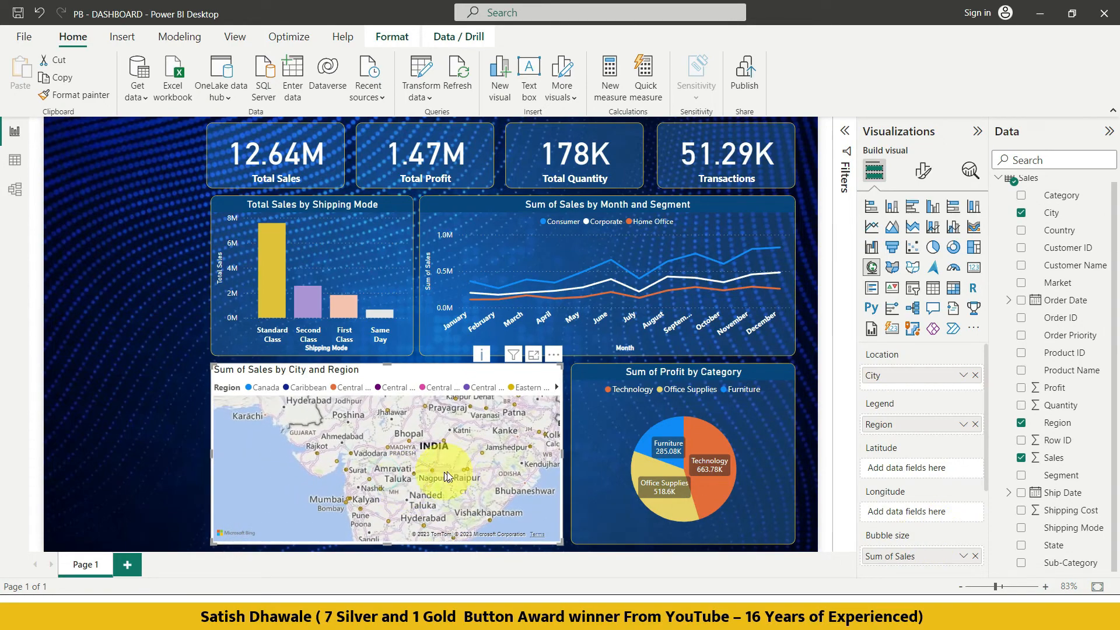
Remove Region from the map's legend and inspect the sales by city bubbles over southern India.
drag(946, 430, 413, 463)
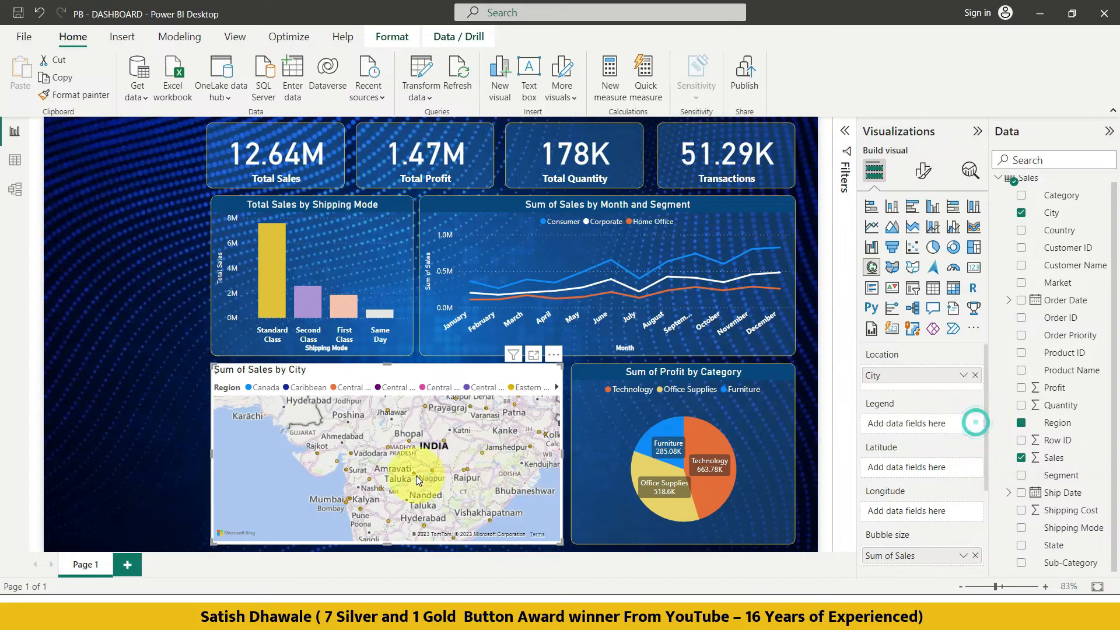
scroll(461, 454, up, 2)
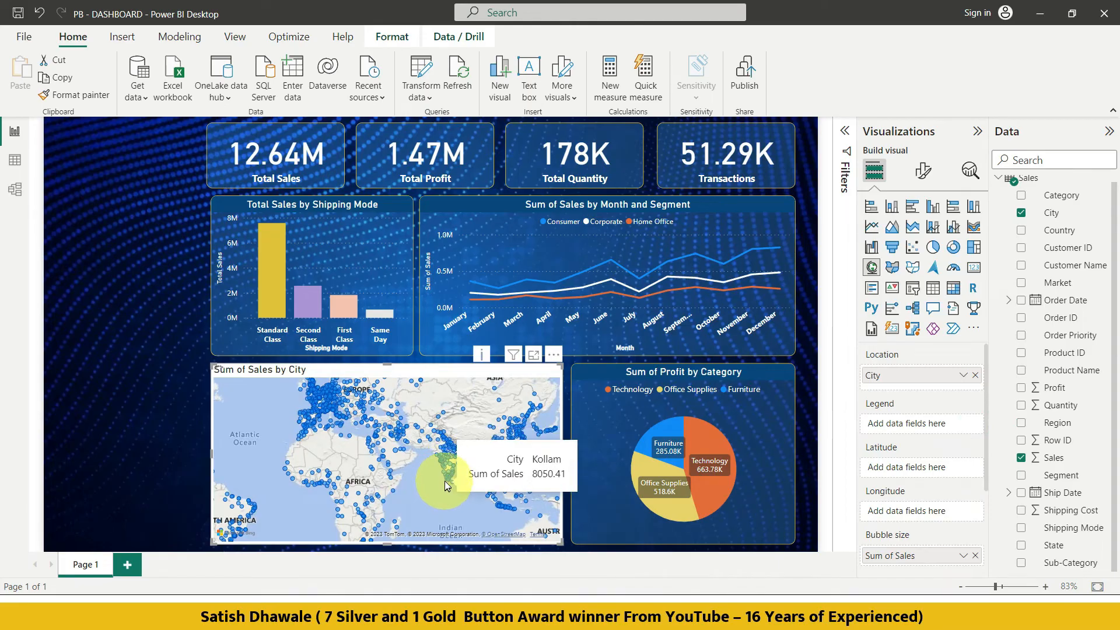
scroll(447, 478, up, 3)
drag(465, 432, 463, 513)
drag(466, 457, 426, 401)
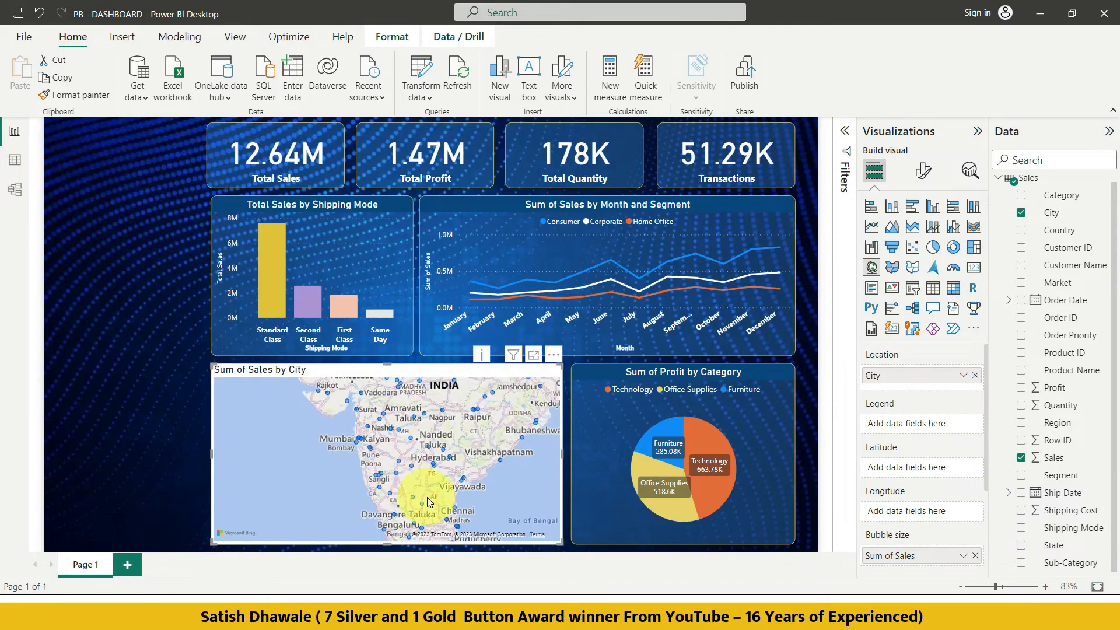
Replace City with State as the map's location and check the sales bubble of Maharashtra in India.
click(976, 376)
drag(1053, 545, 935, 378)
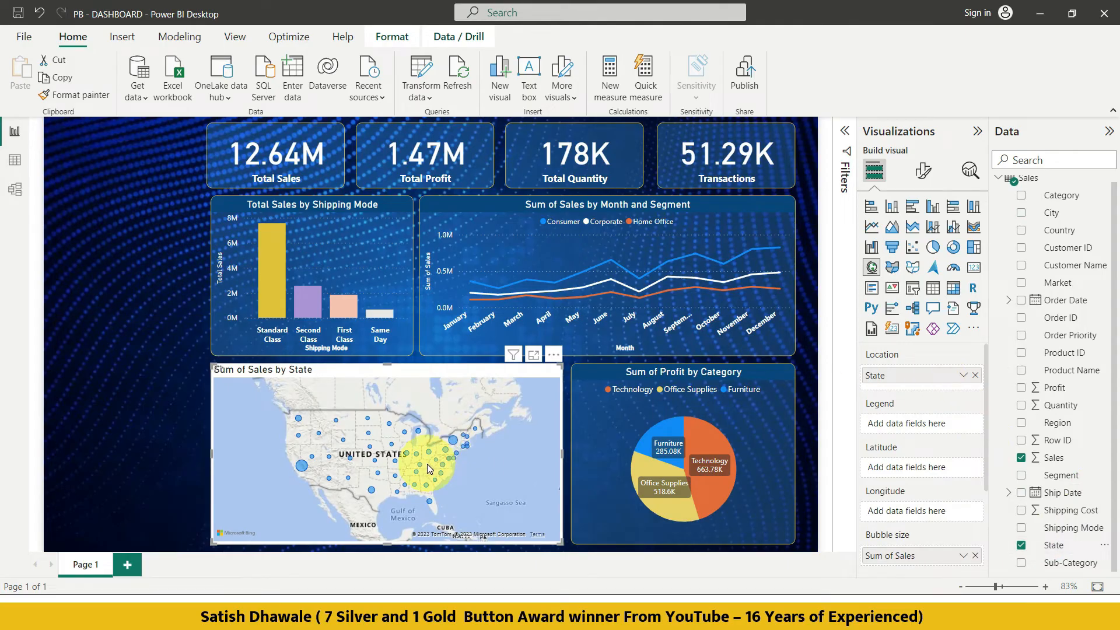
drag(456, 483, 548, 462)
scroll(332, 470, up, 3)
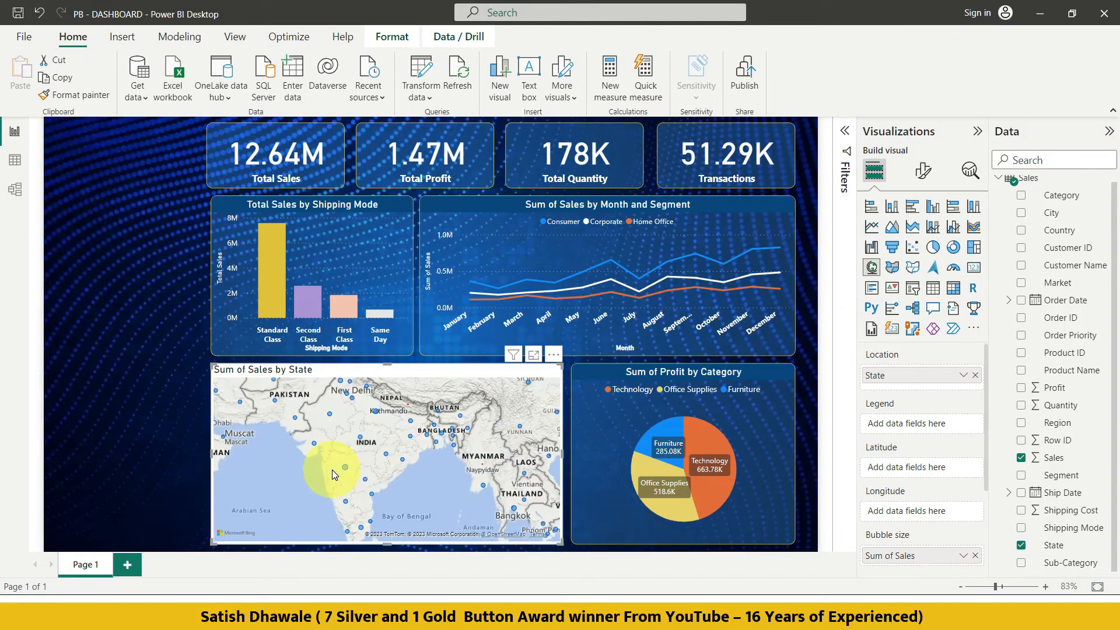
drag(331, 470, 425, 467)
scroll(438, 462, up, 4)
mouse_move(387, 478)
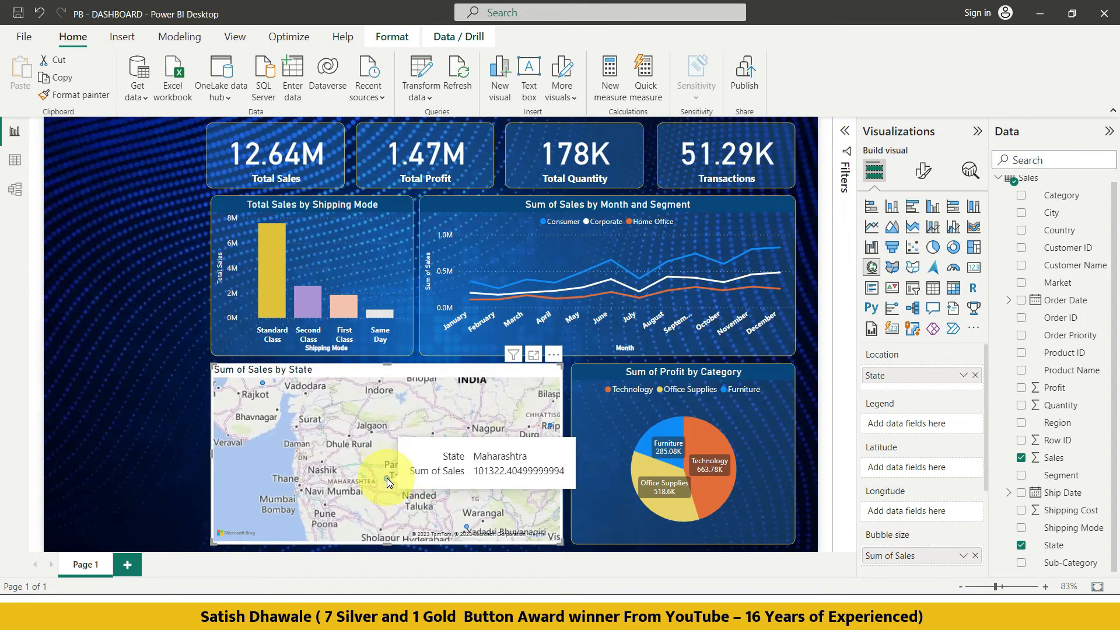
scroll(387, 478, down, 5)
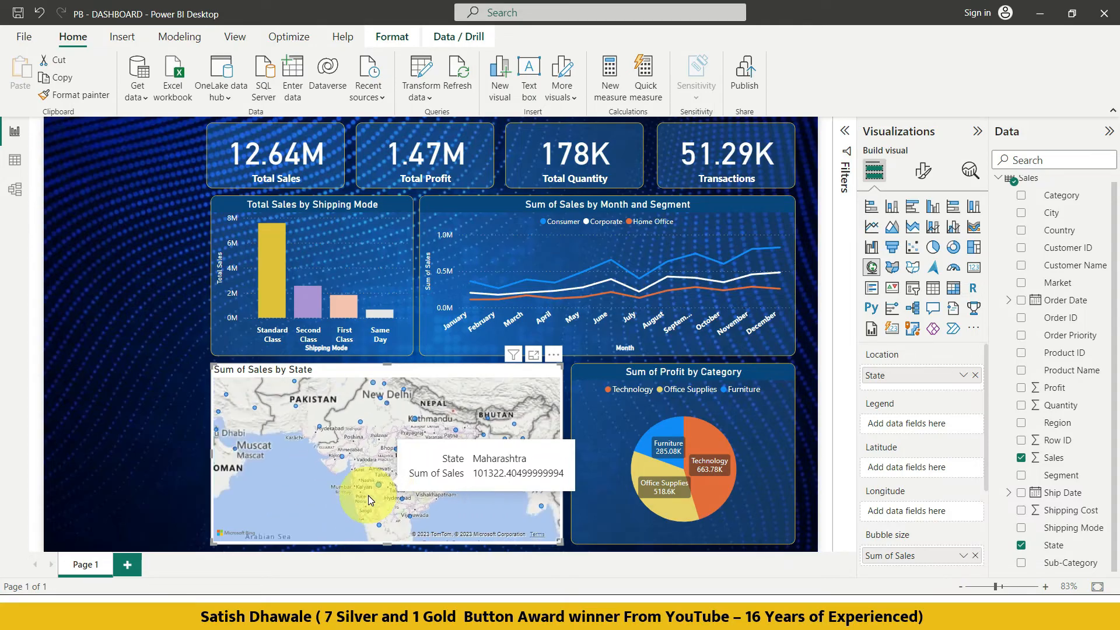
scroll(362, 467, down, 3)
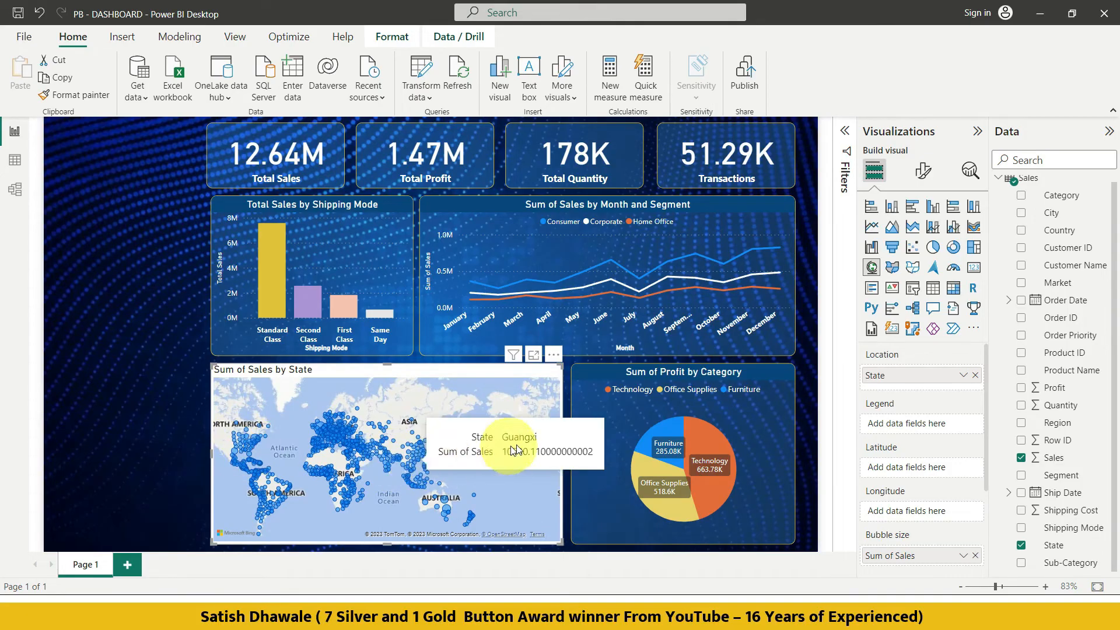
Examine the state sales bubbles over the United States, including California, and compare them with those over India.
mouse_move(534, 448)
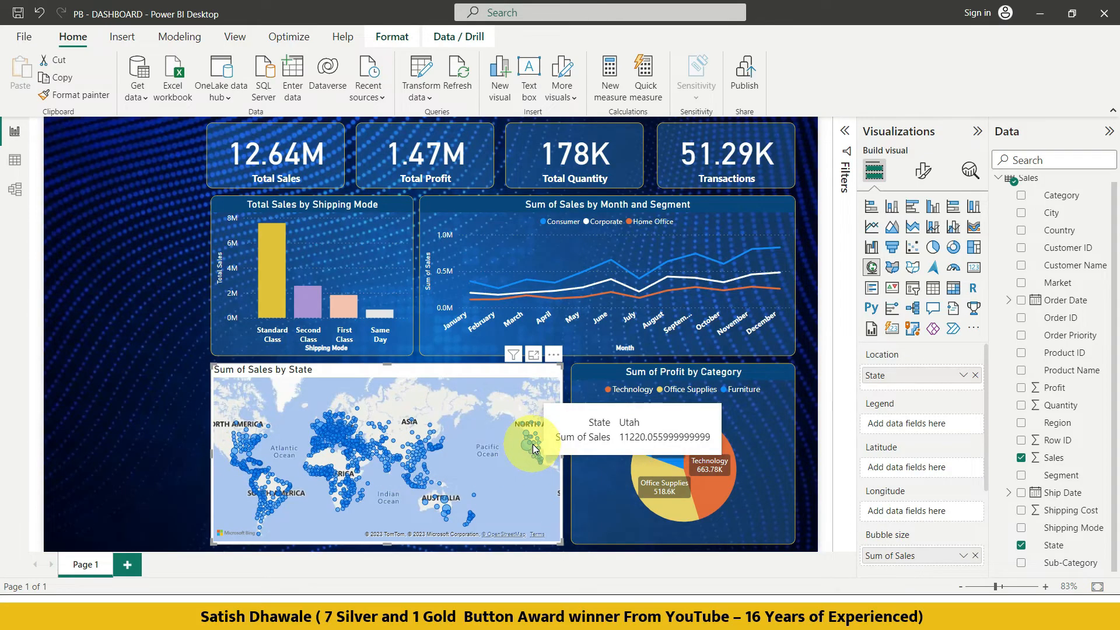
scroll(534, 447, up, 1)
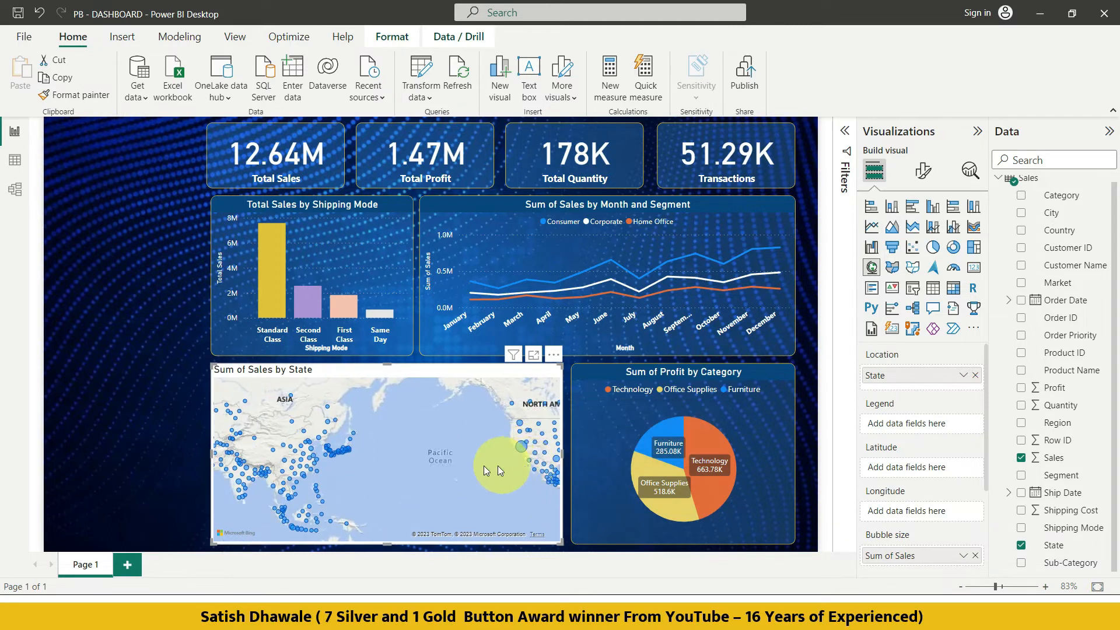
drag(498, 466, 478, 462)
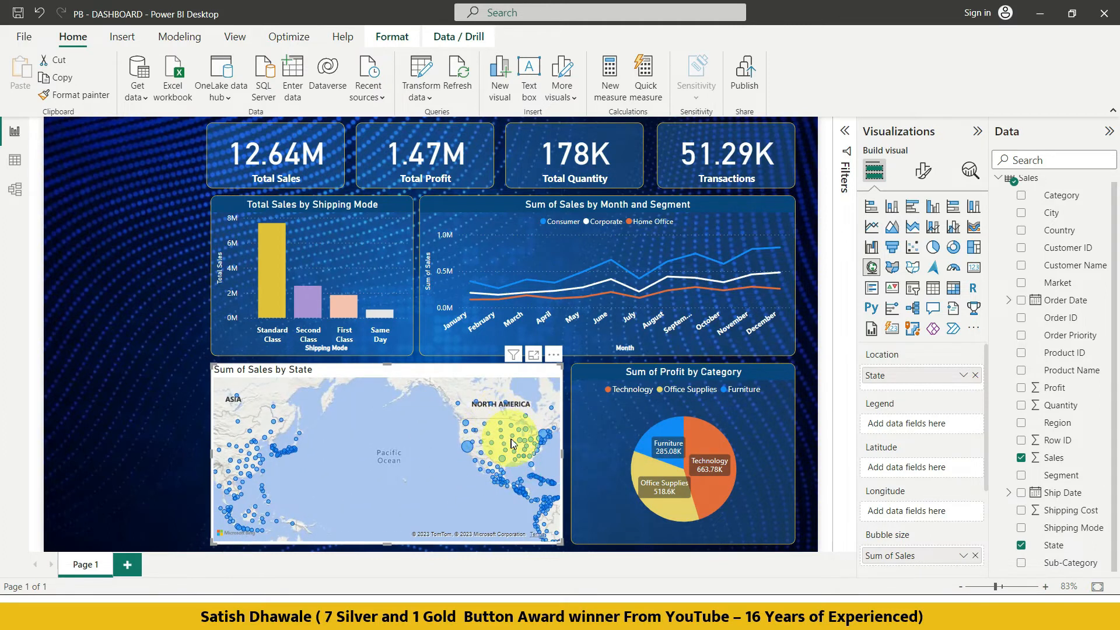
mouse_move(467, 451)
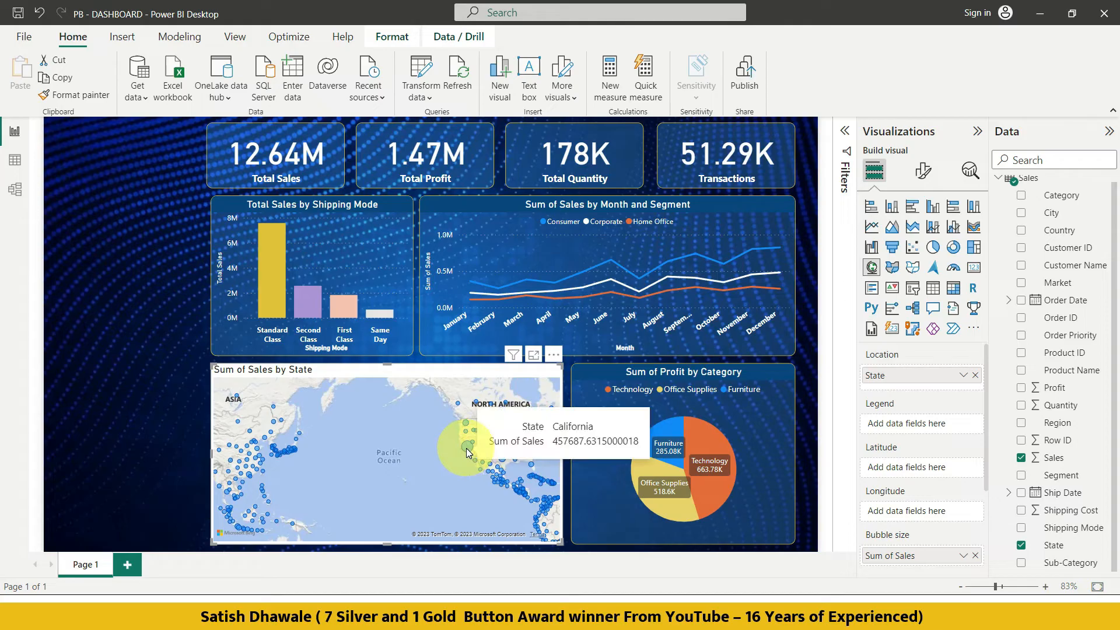
drag(364, 484, 501, 477)
scroll(332, 476, up, 2)
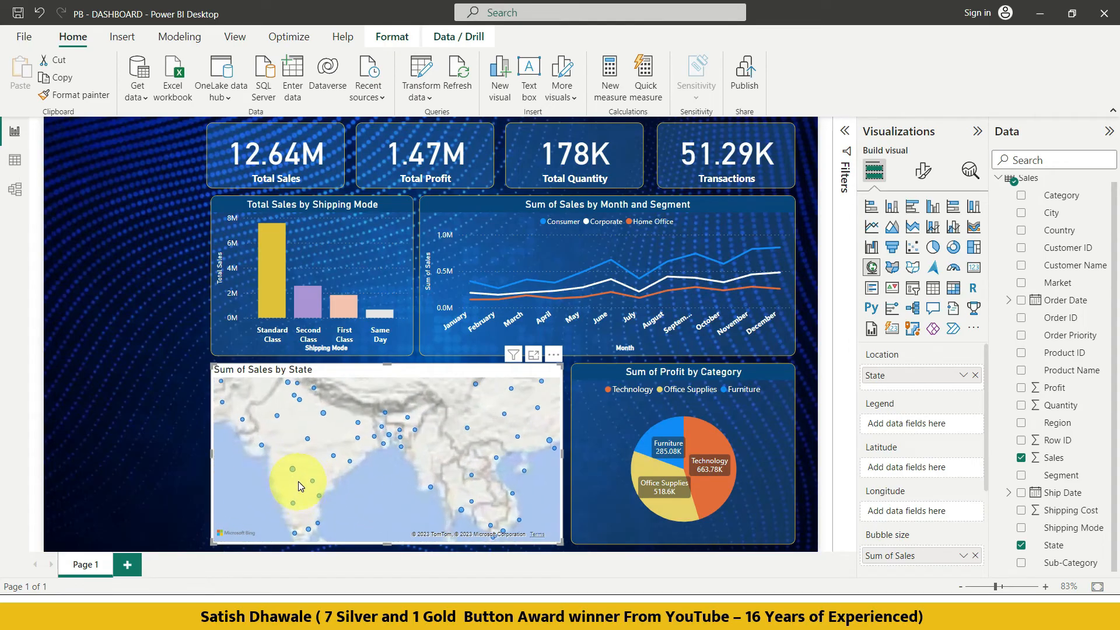
drag(295, 481, 357, 474)
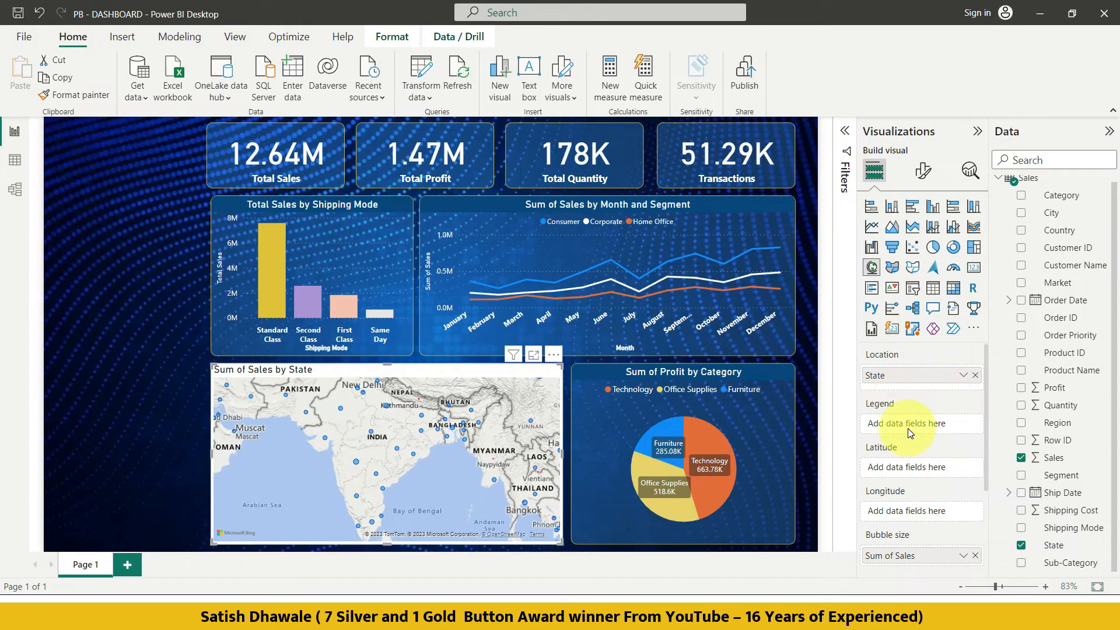
Set Country back as the map's location in place of State.
scroll(463, 453, down, 1)
scroll(461, 455, down, 2)
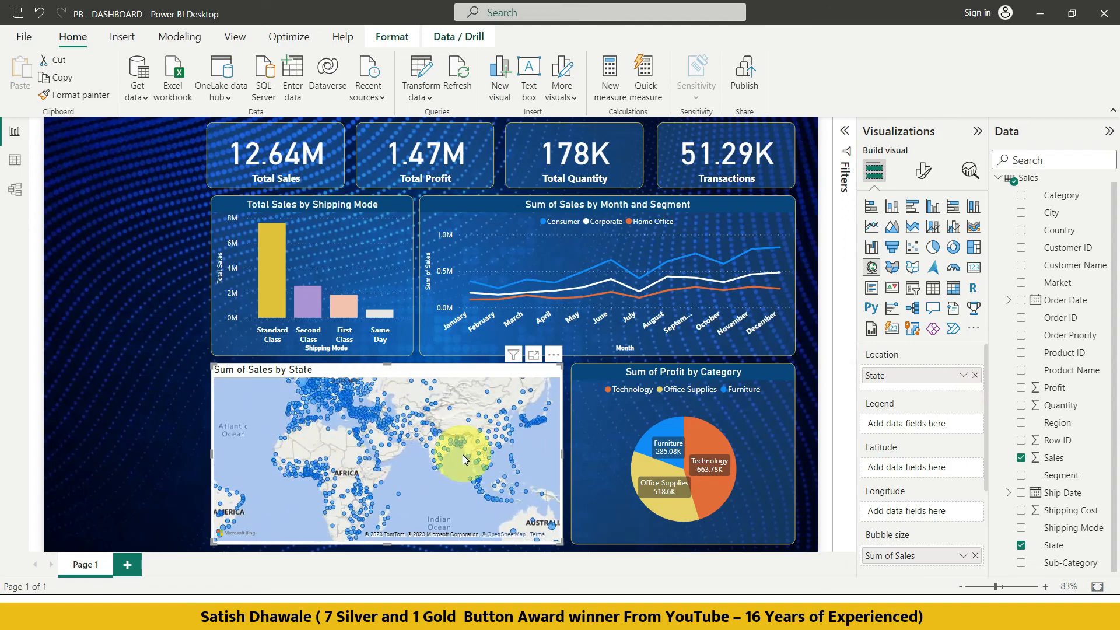
click(976, 376)
drag(1072, 231, 948, 379)
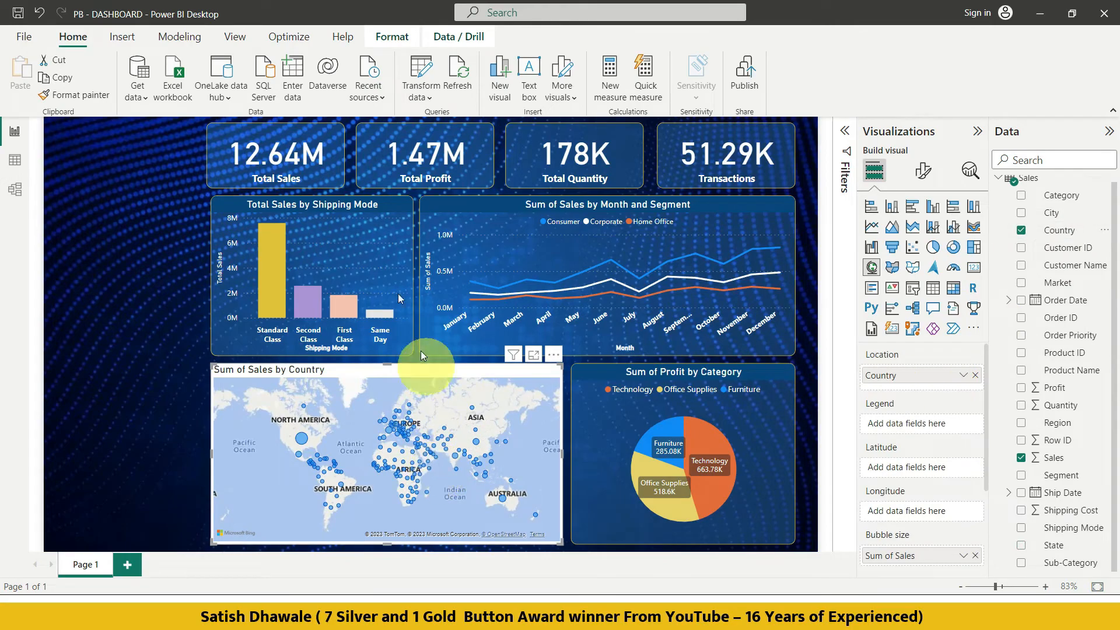
Copy the formatting of the Total Sales by Shipping Mode chart onto the sales by country map with Format painter.
click(379, 226)
click(93, 94)
click(285, 429)
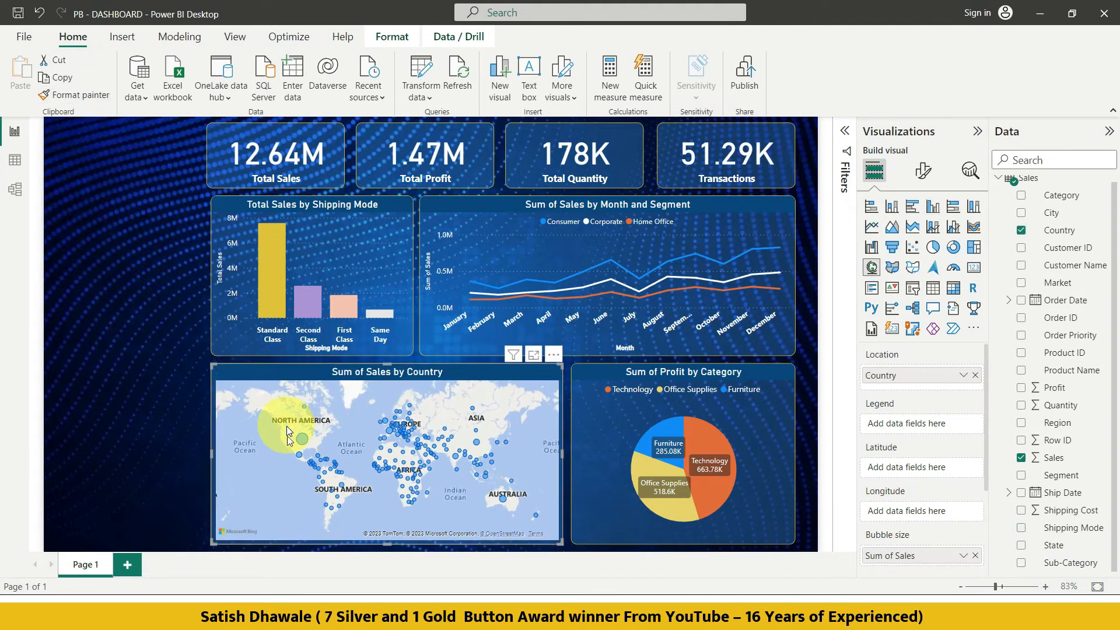
click(153, 482)
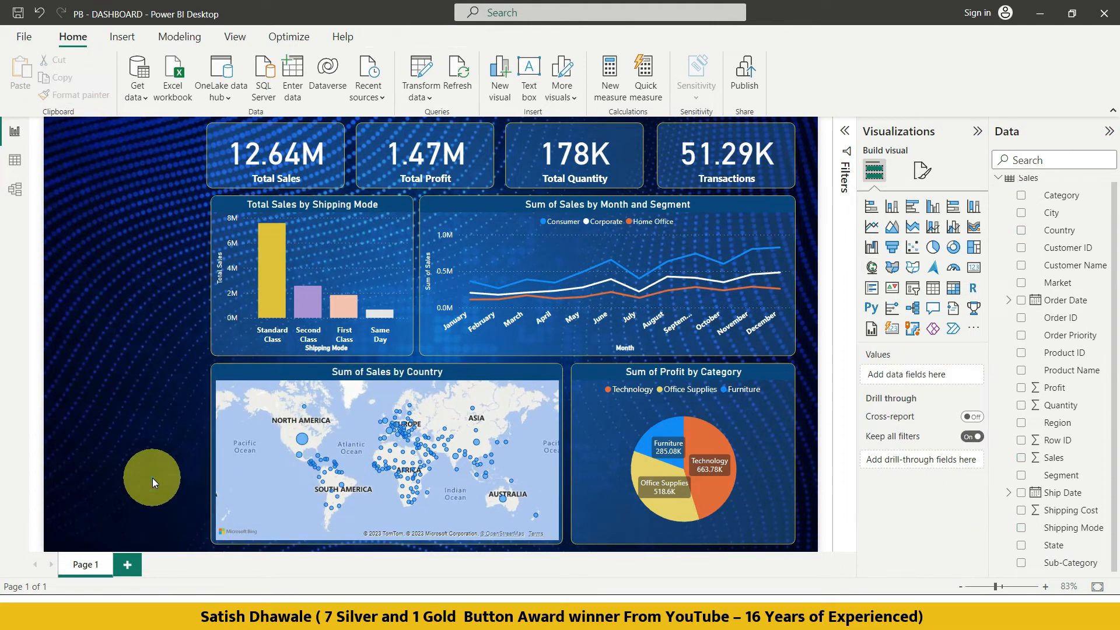
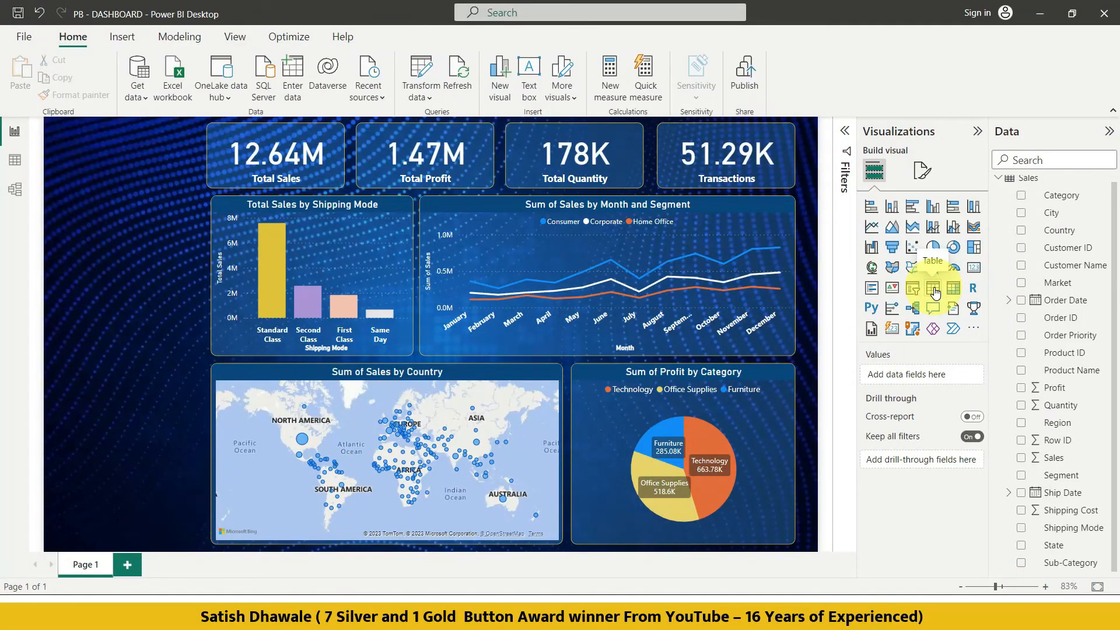
Insert a table visual, make it narrower and place it in the empty area beside the Sum of Sales by Country map.
click(935, 292)
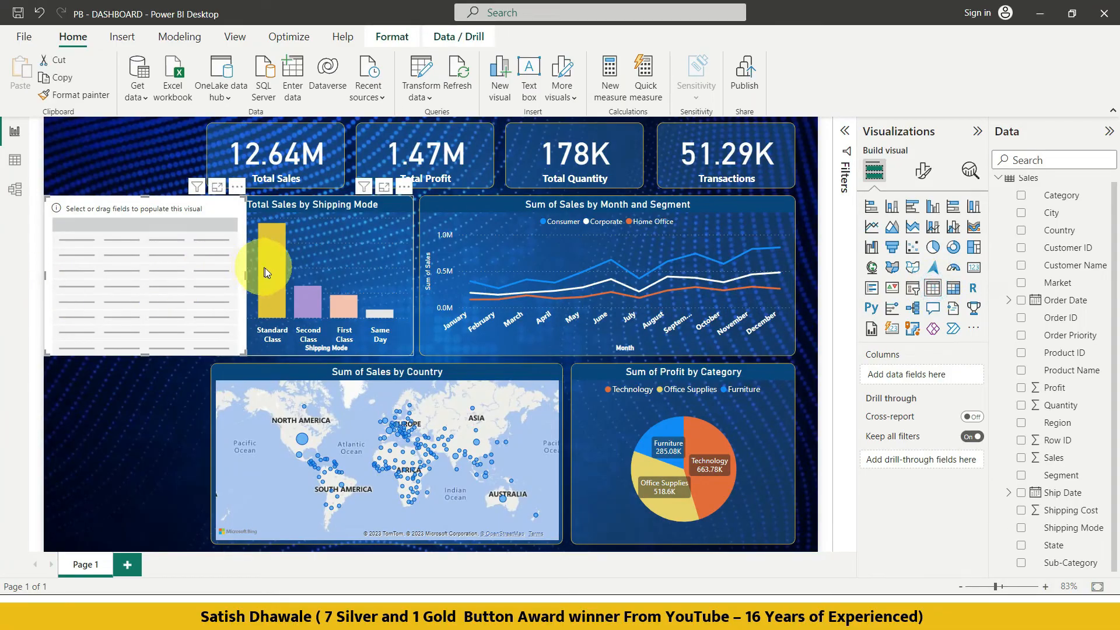
drag(230, 274, 155, 272)
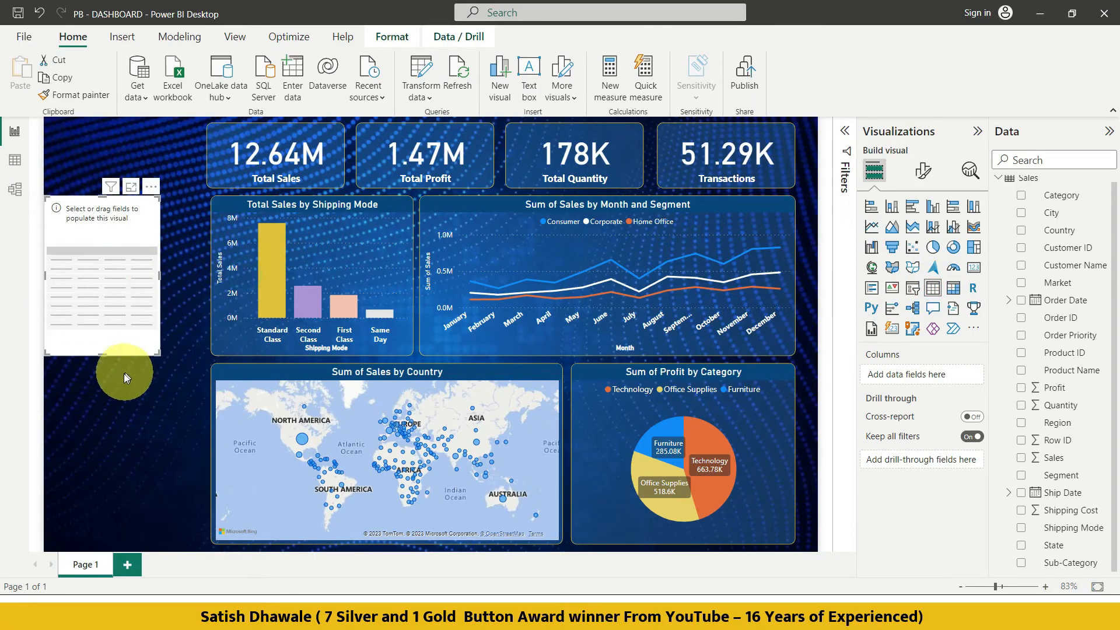
drag(118, 346, 52, 521)
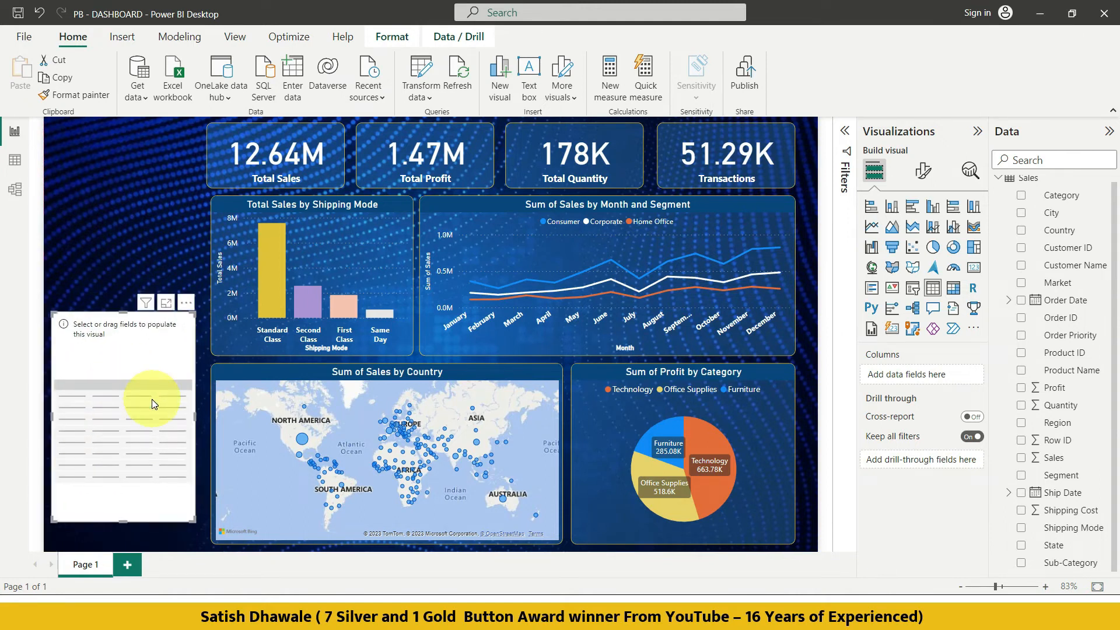
drag(155, 362, 159, 358)
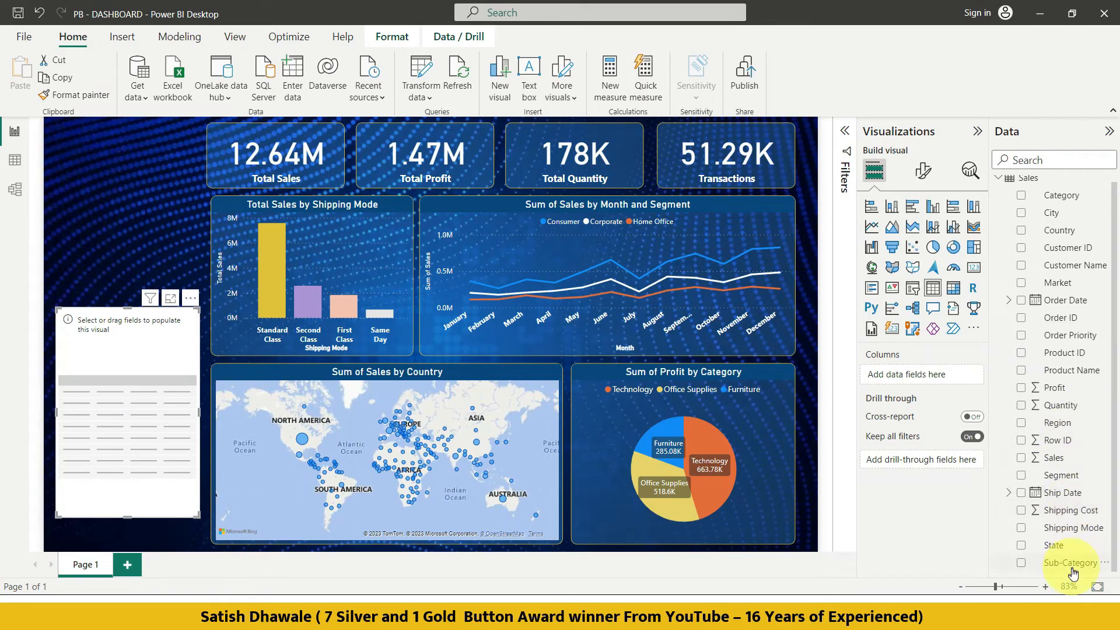
Add Sub-Category, Sales, Profit and Quantity as the table's columns.
drag(1073, 575, 951, 375)
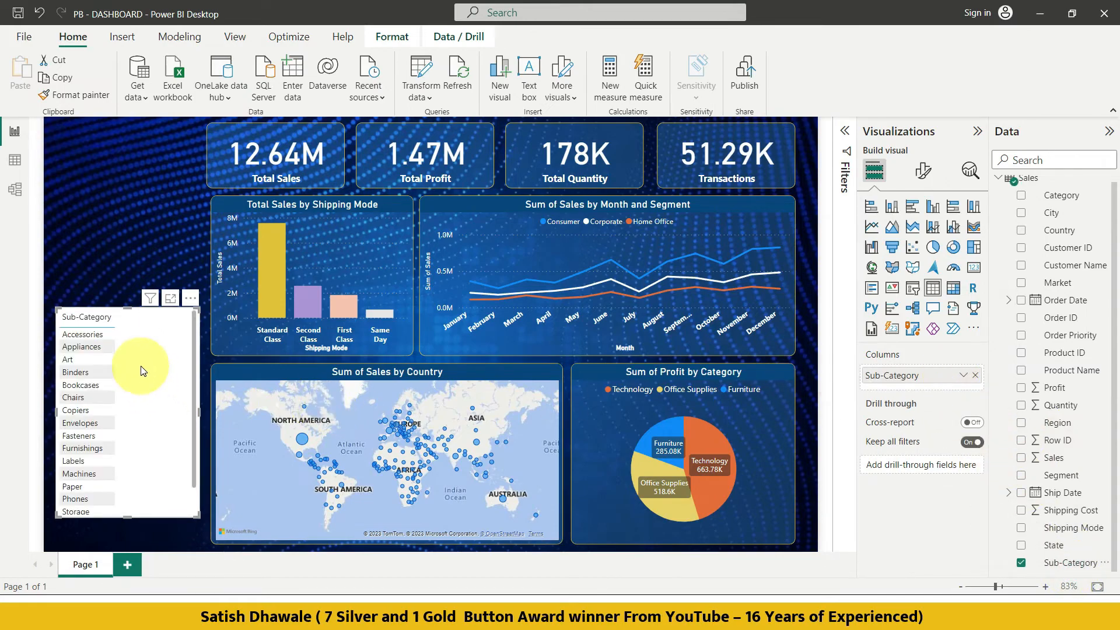
drag(1059, 467, 945, 388)
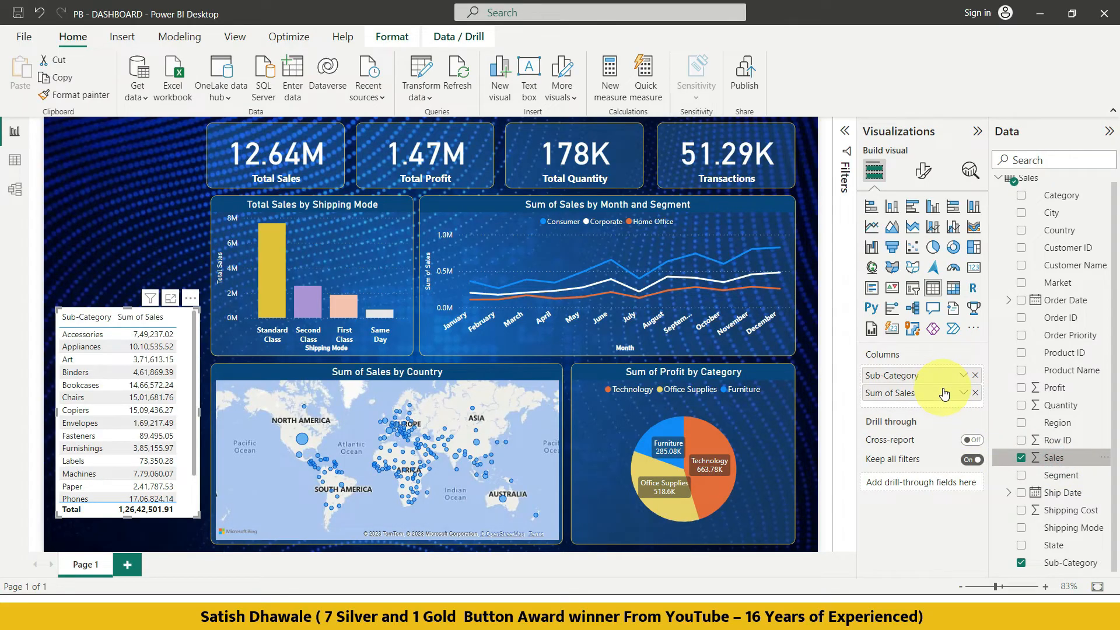
drag(1056, 388, 936, 413)
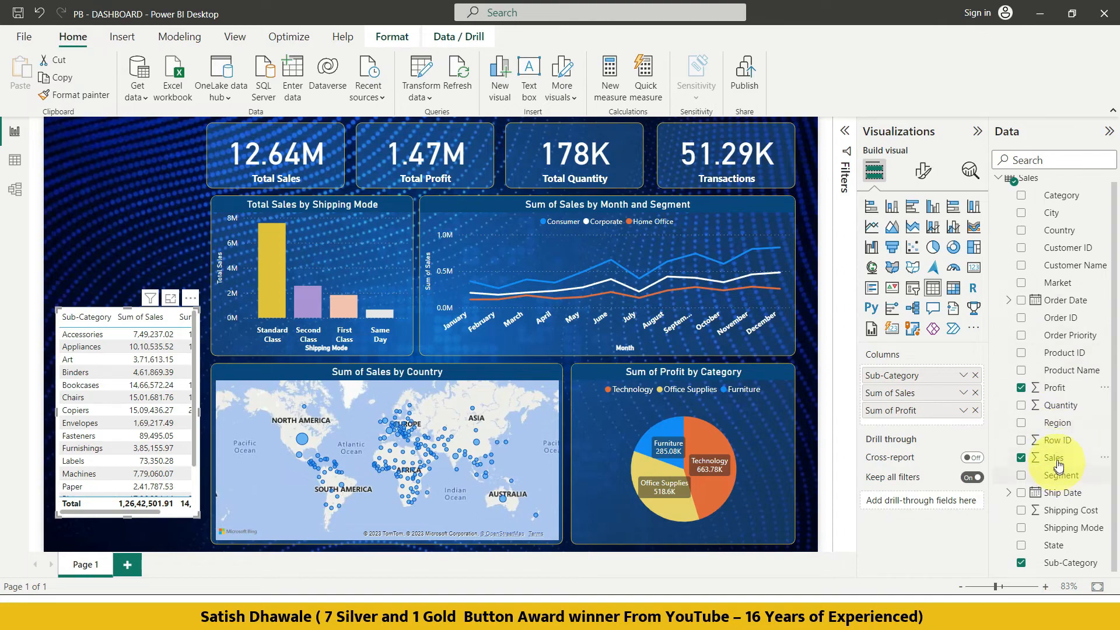
drag(1059, 405, 925, 427)
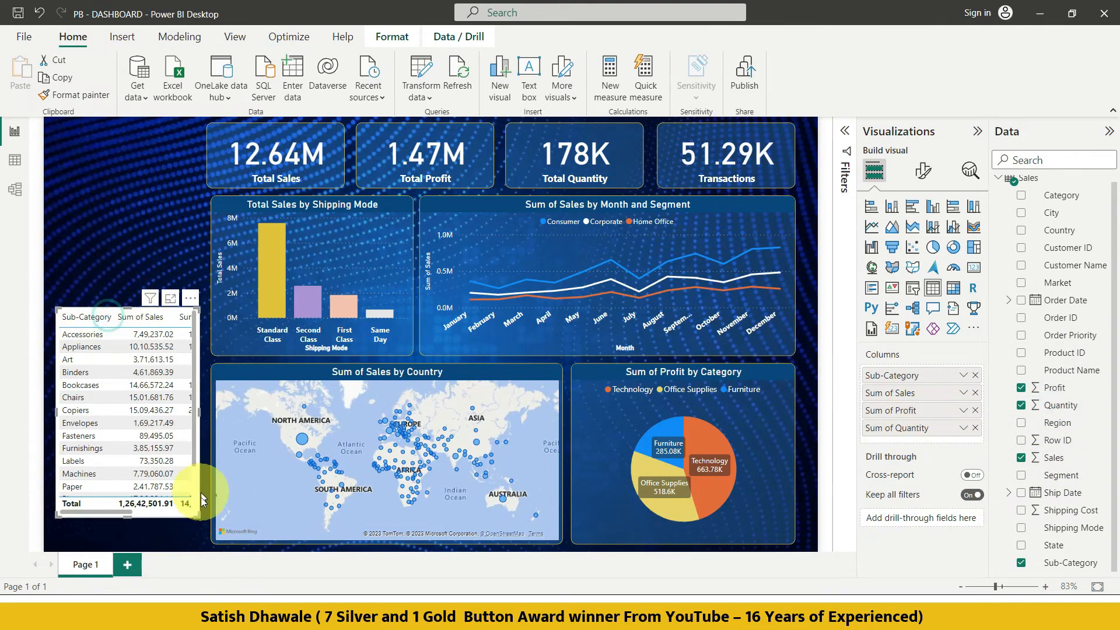
Enlarge and reposition the table so every column and row fits, and trim its excess width.
drag(210, 518, 456, 551)
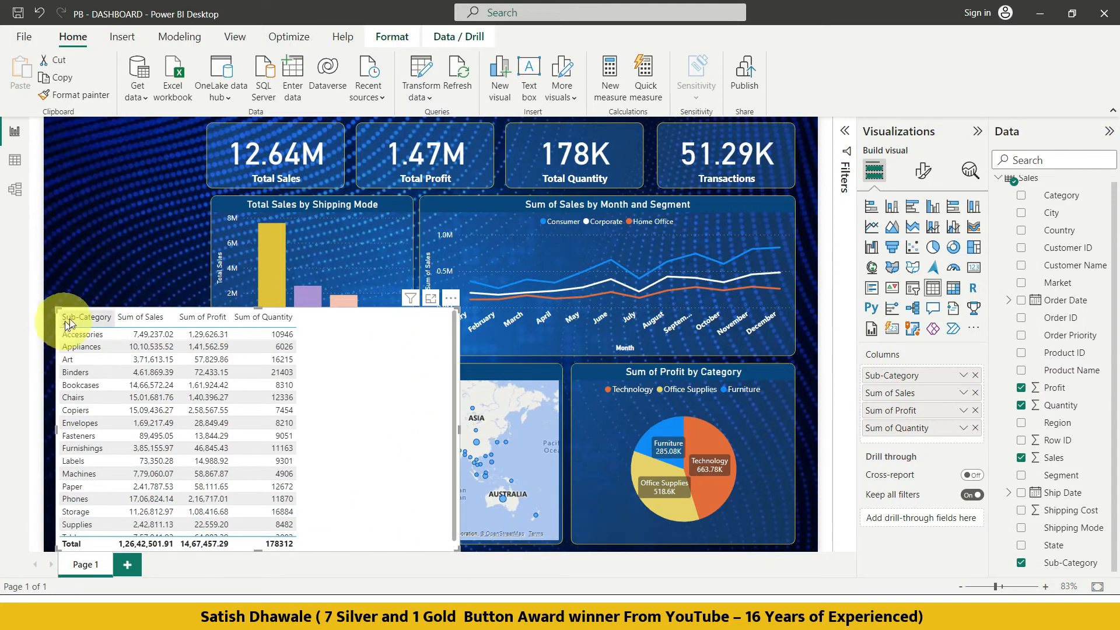
drag(79, 303, 114, 190)
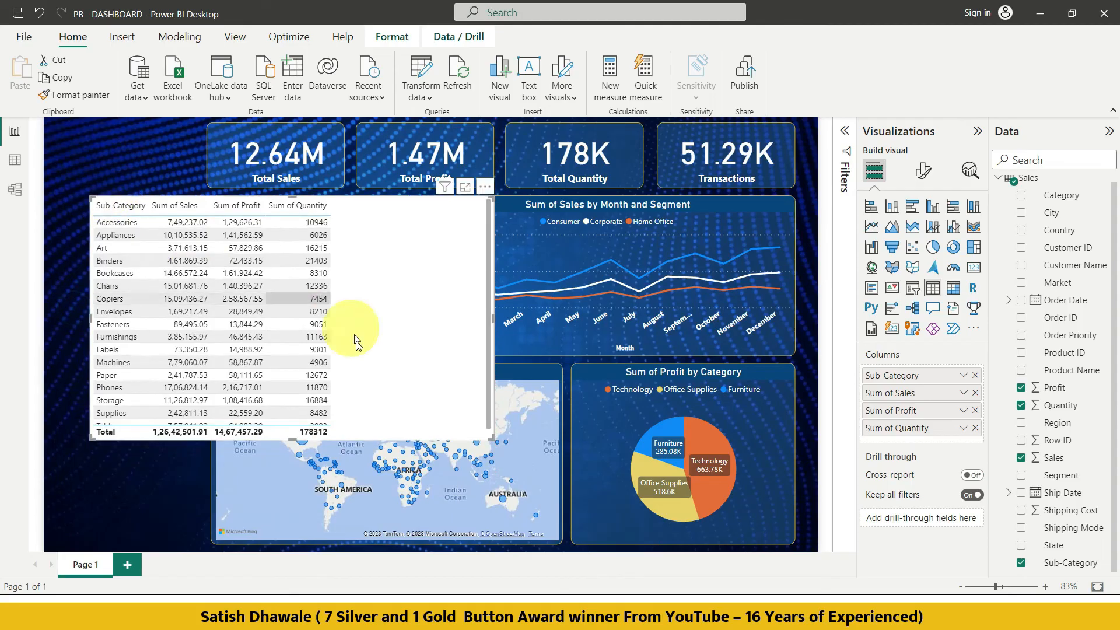
drag(294, 437, 261, 476)
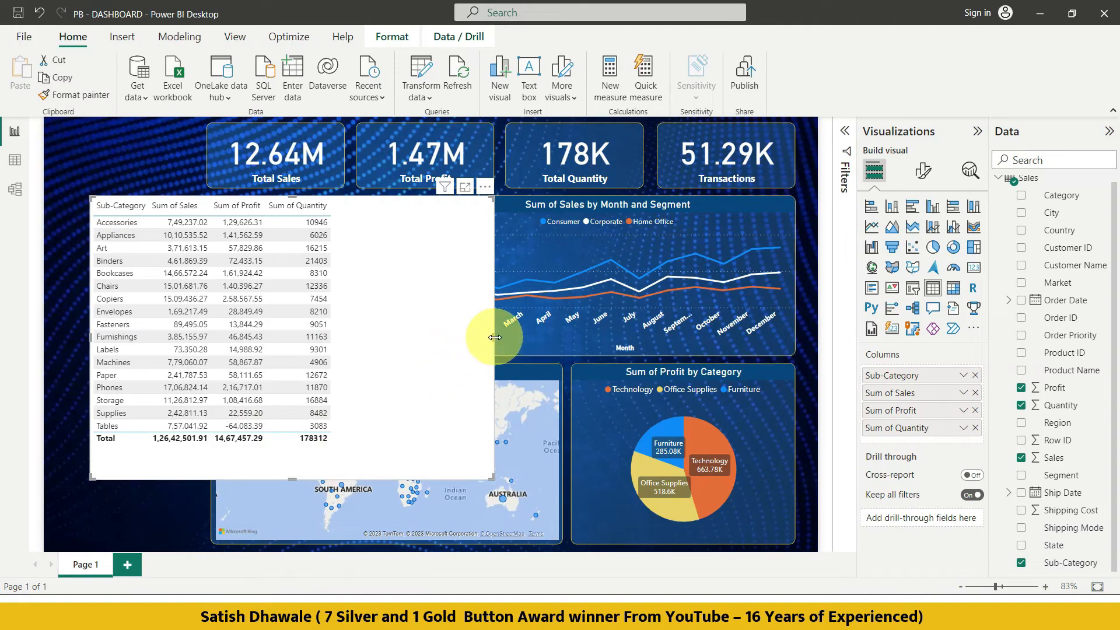
drag(493, 337, 375, 334)
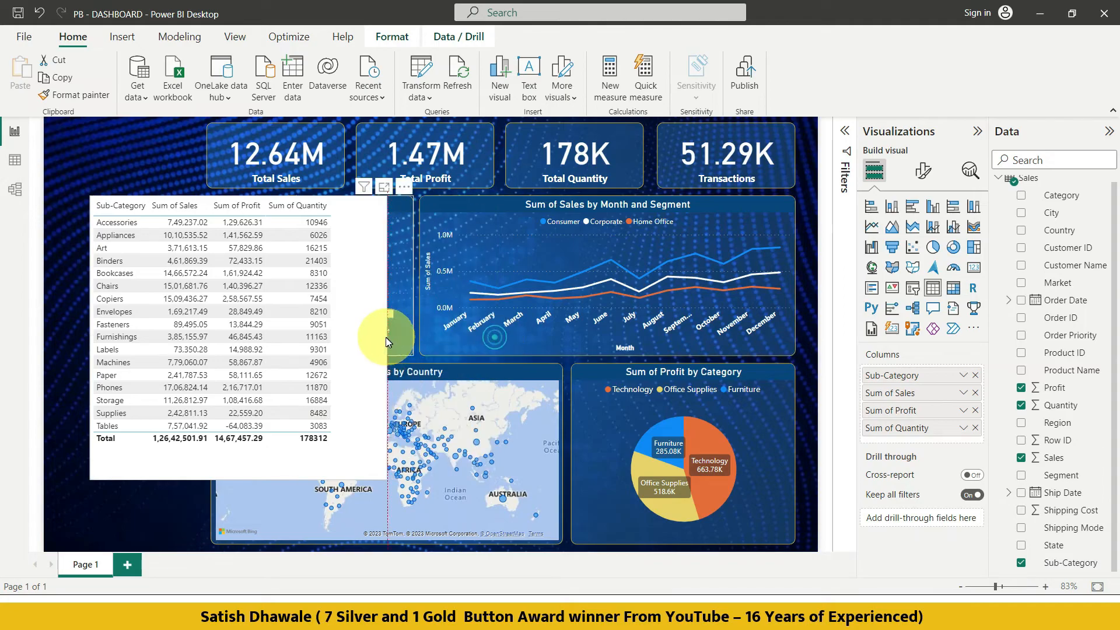
click(187, 508)
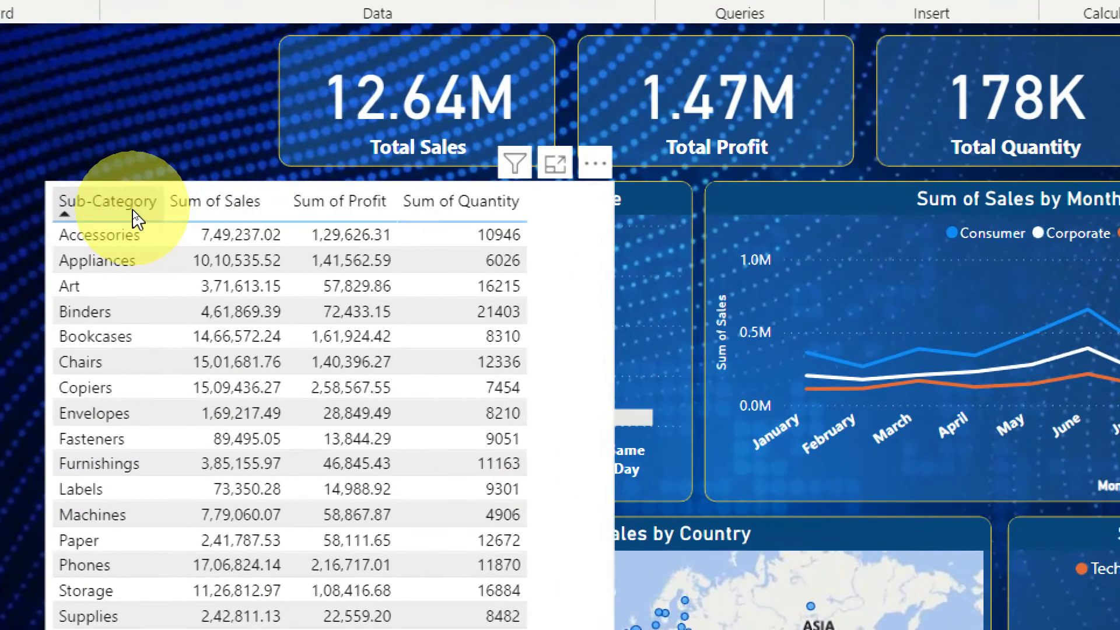
Sort the table by Sum of Sales in descending and ascending order, ending with descending.
click(177, 209)
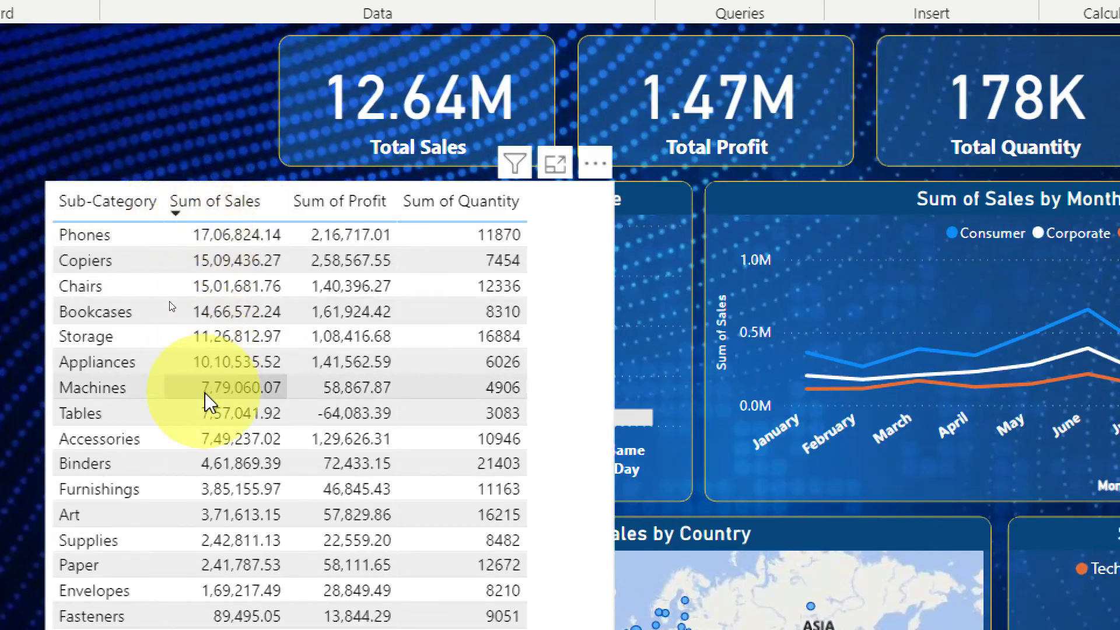
click(177, 215)
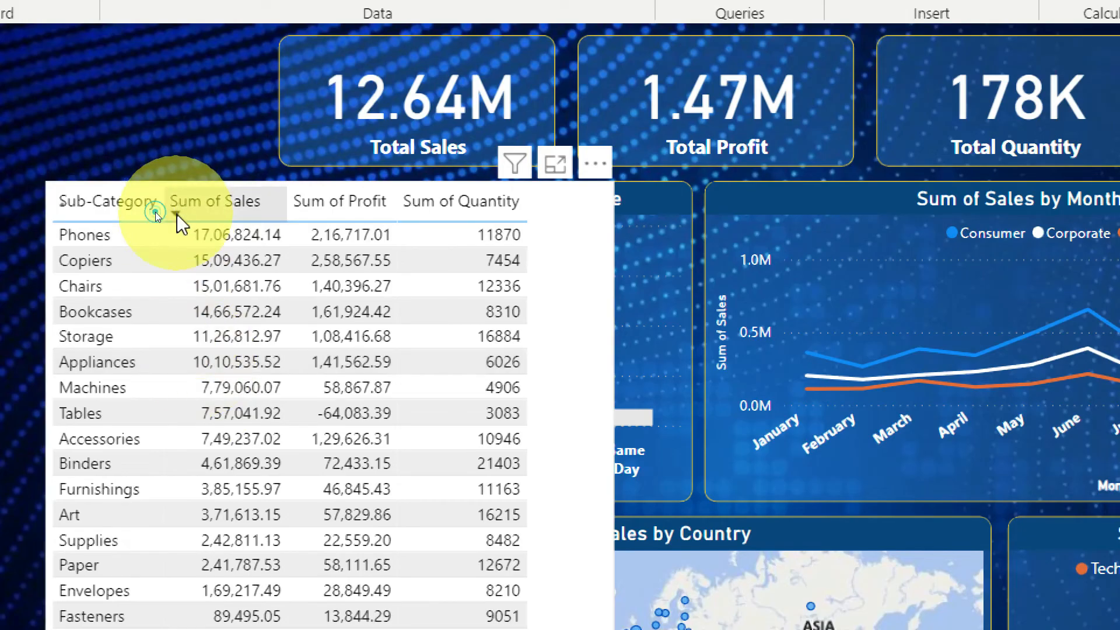
click(177, 215)
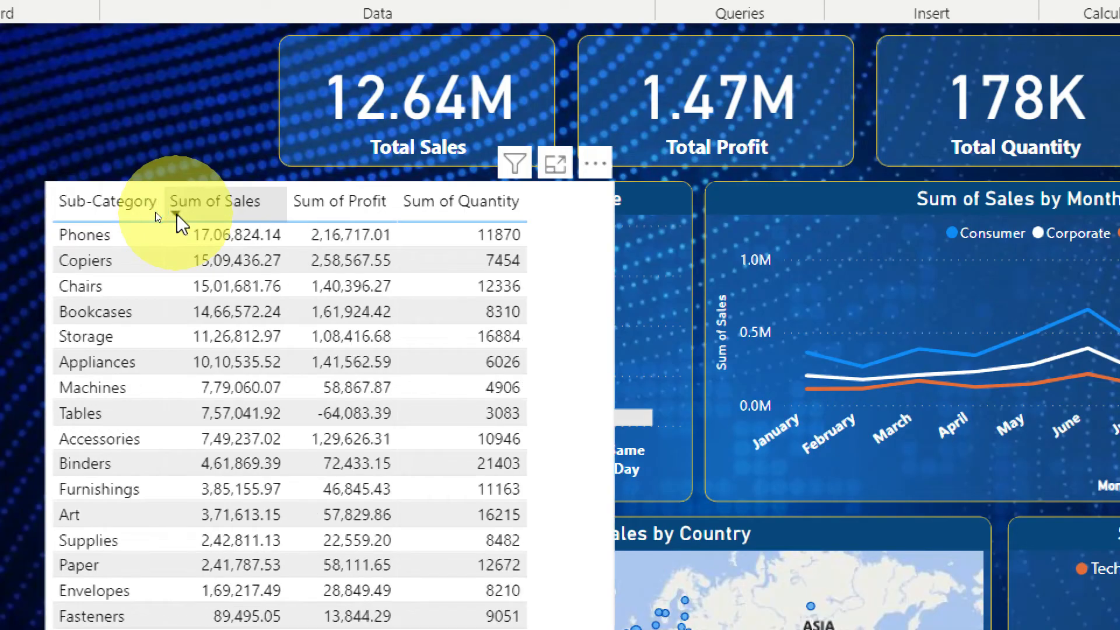
click(177, 214)
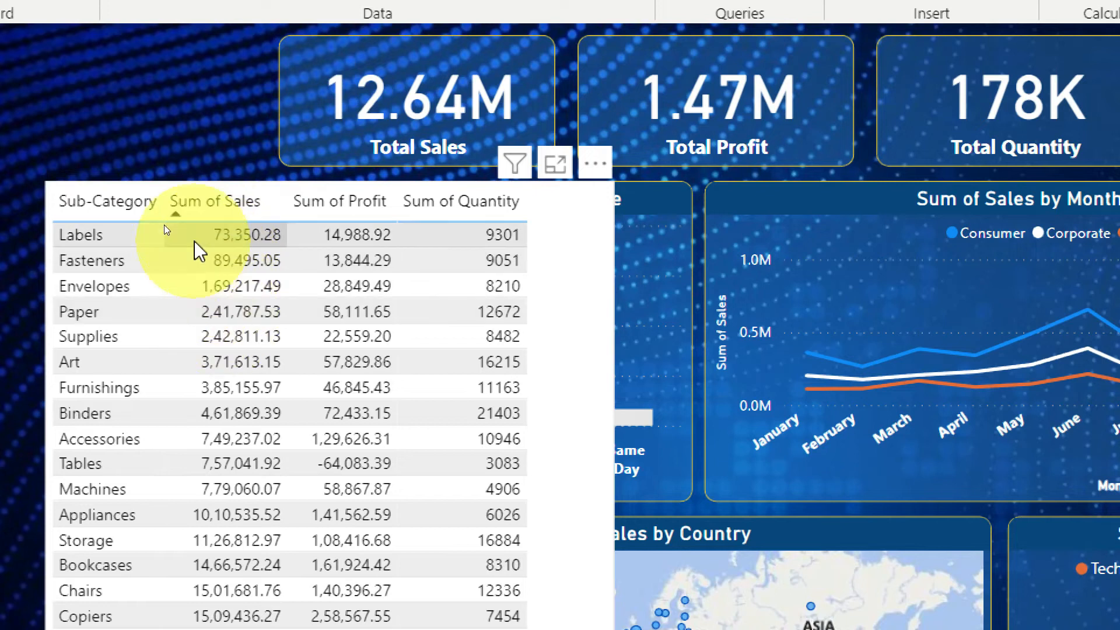
click(175, 217)
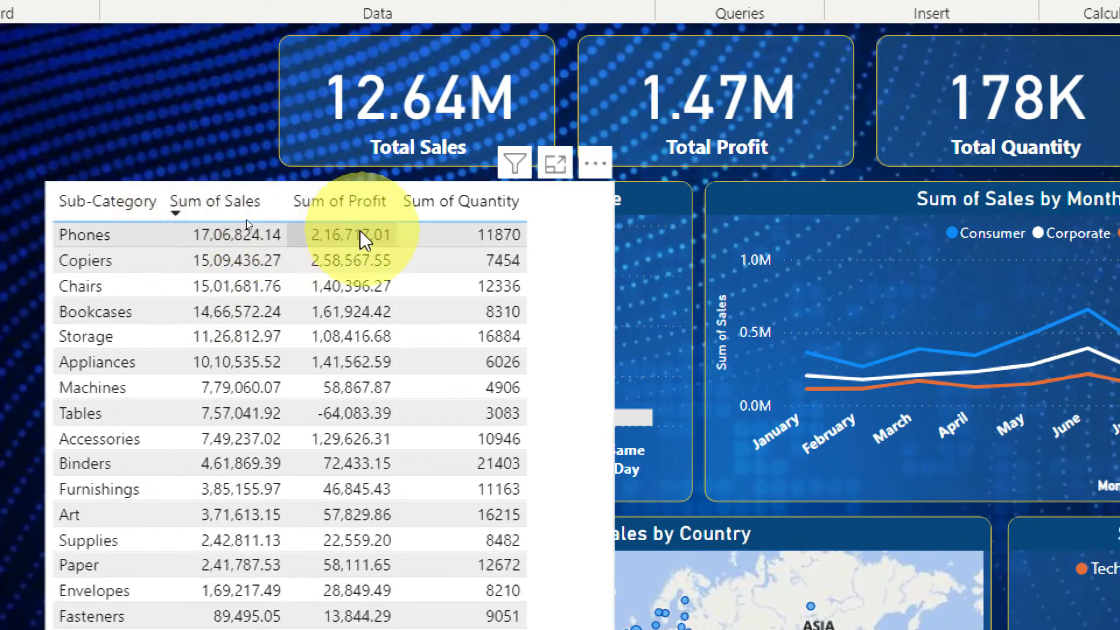
Sort the table by Sum of Profit in both directions and return it to ascending Sub-Category order.
click(297, 215)
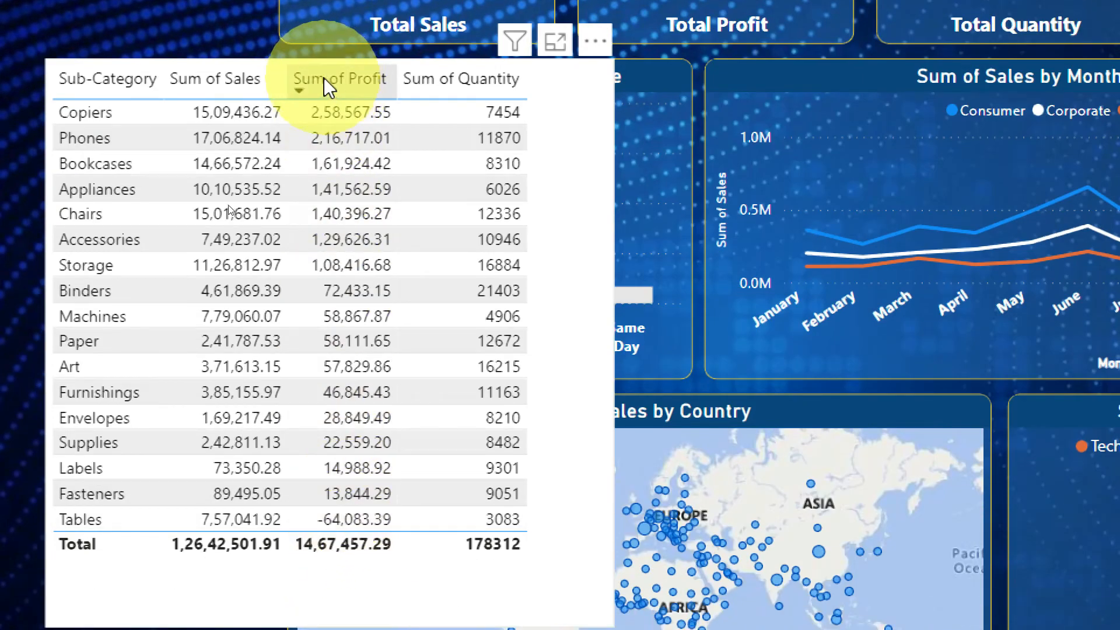
click(296, 89)
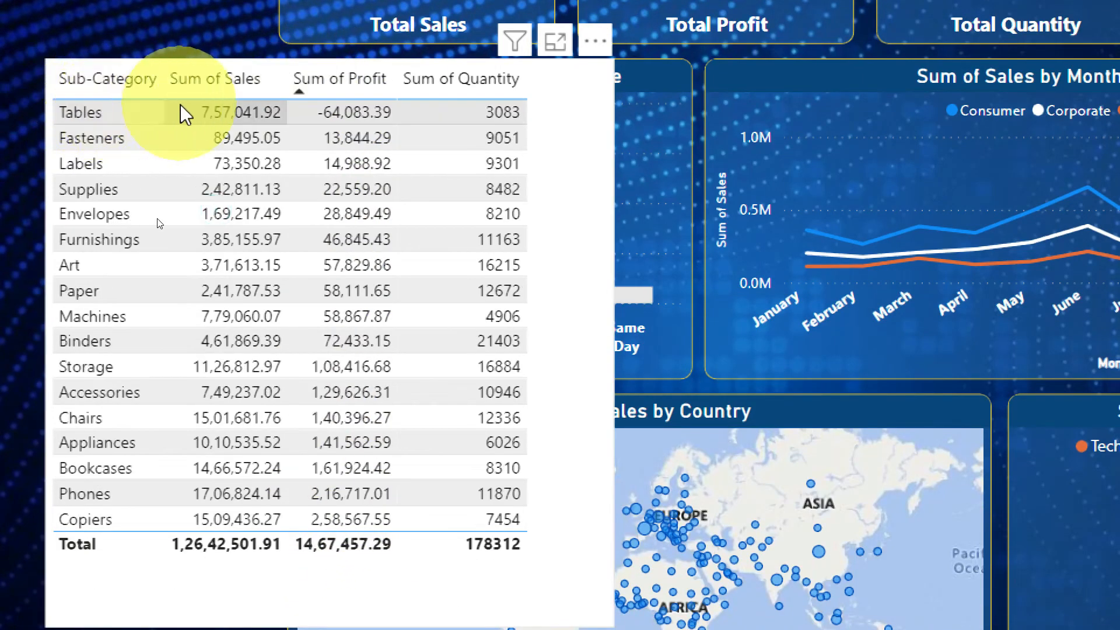
click(64, 92)
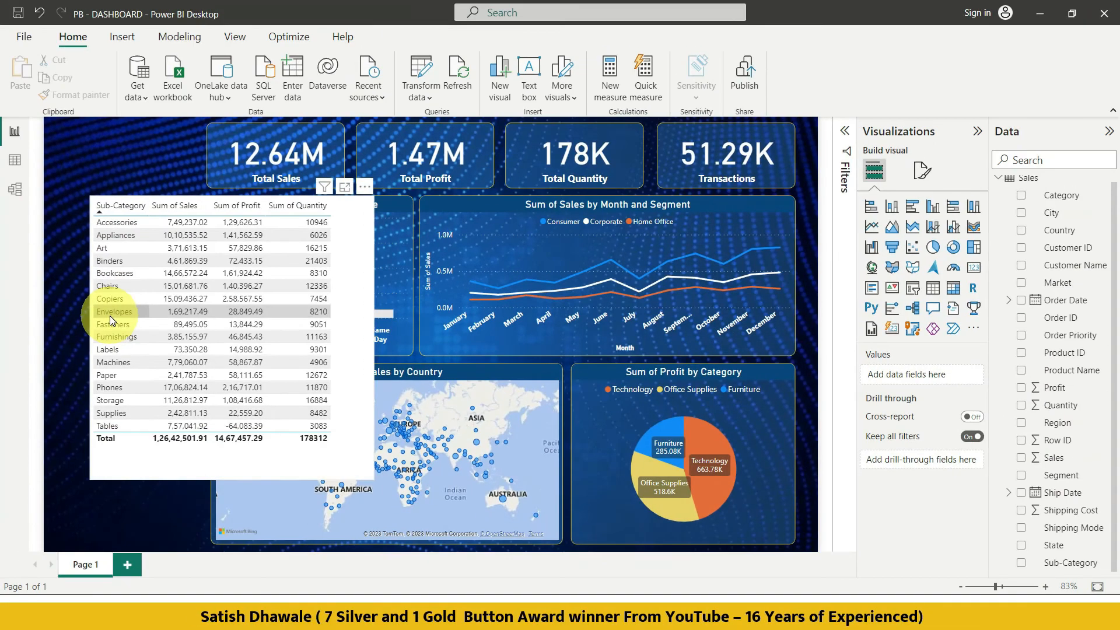
Move the sub-category table slightly down and to the left on the report page.
click(348, 284)
drag(346, 283, 351, 292)
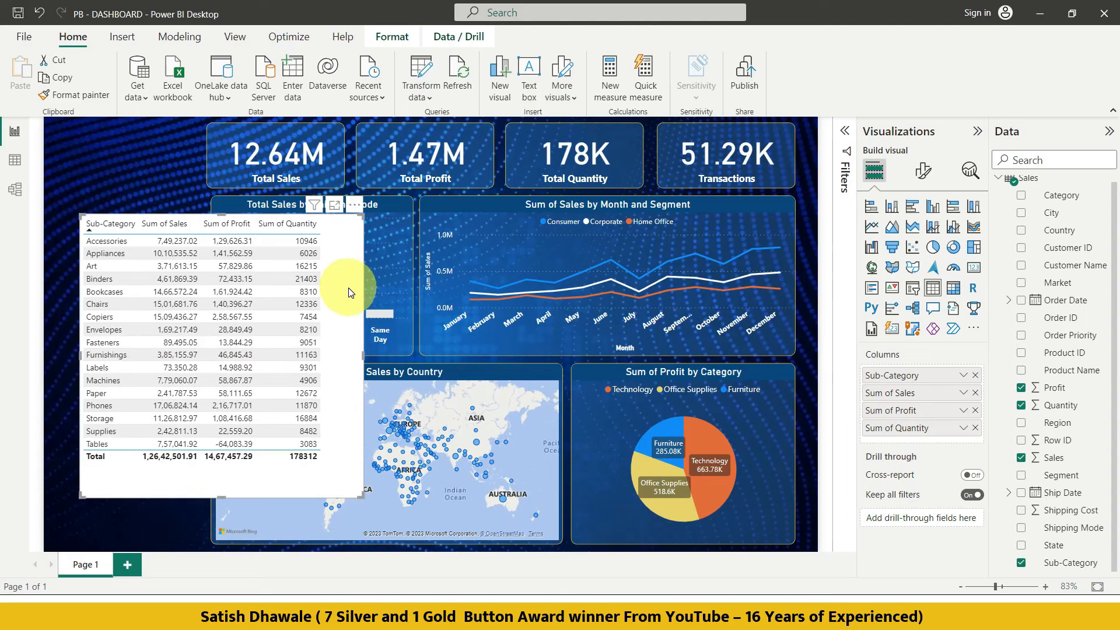
drag(349, 288, 350, 295)
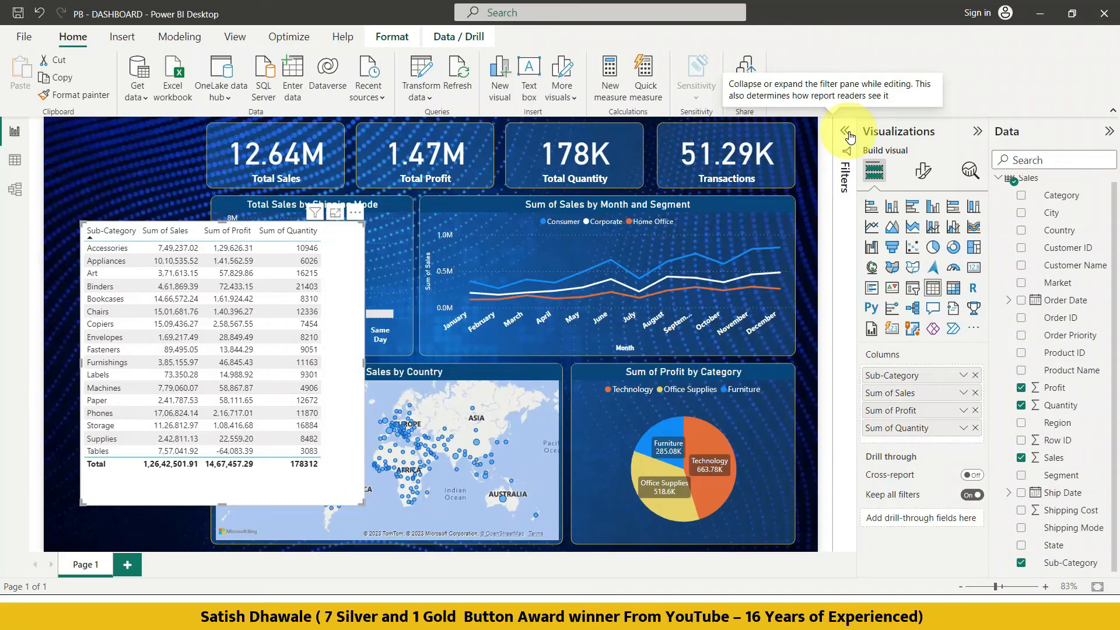
Expand the table's Sub-Category filter and set its filter type to Top N.
click(847, 135)
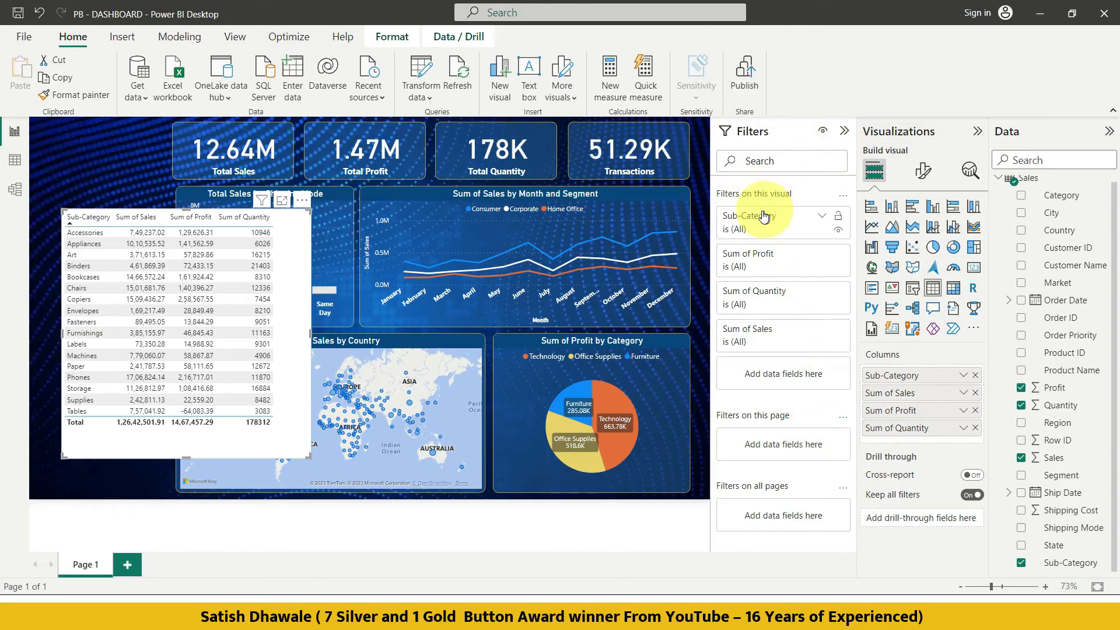
click(822, 217)
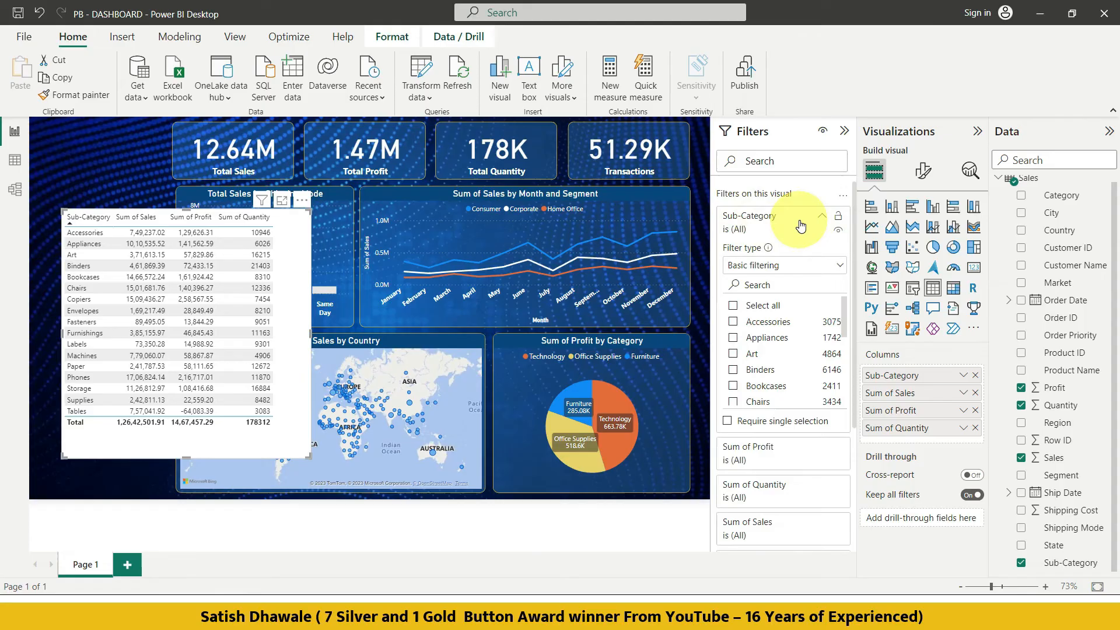
click(820, 218)
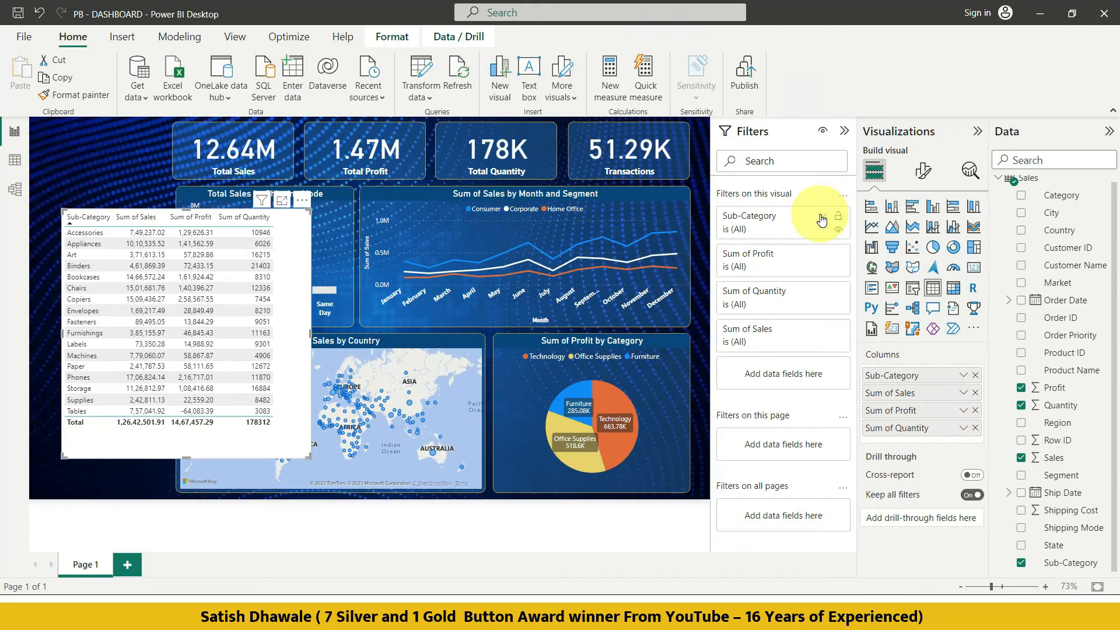
click(821, 217)
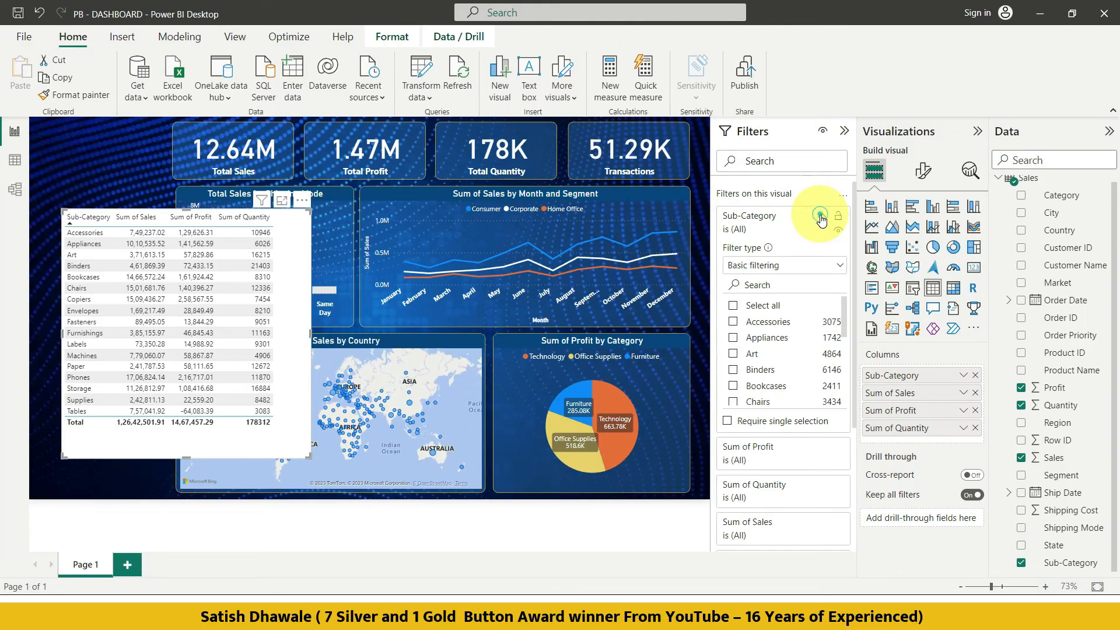
click(788, 269)
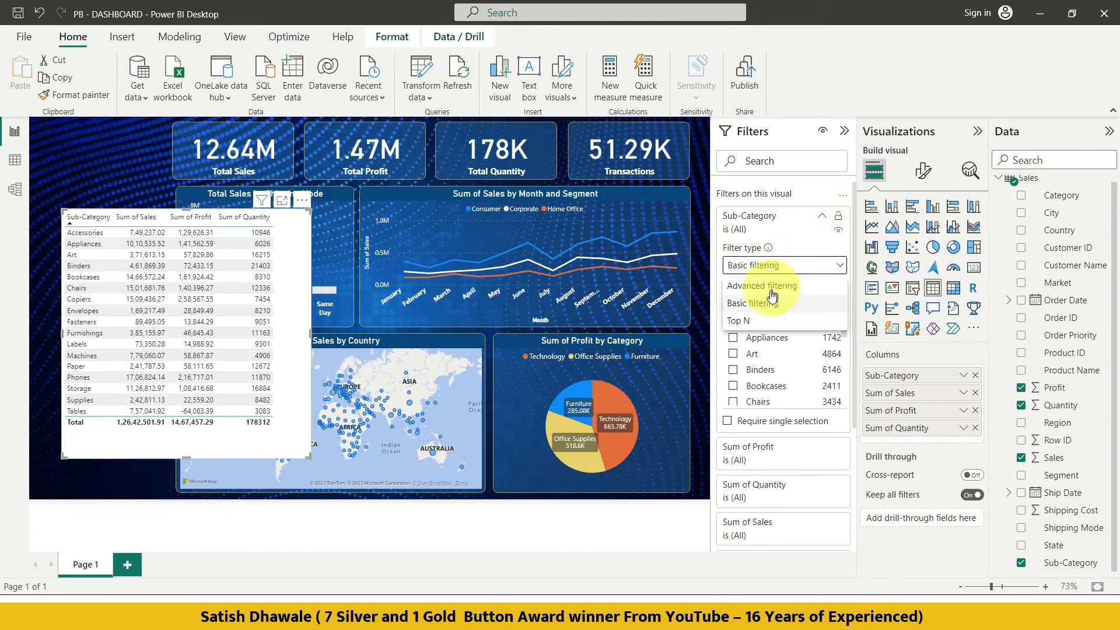
click(754, 319)
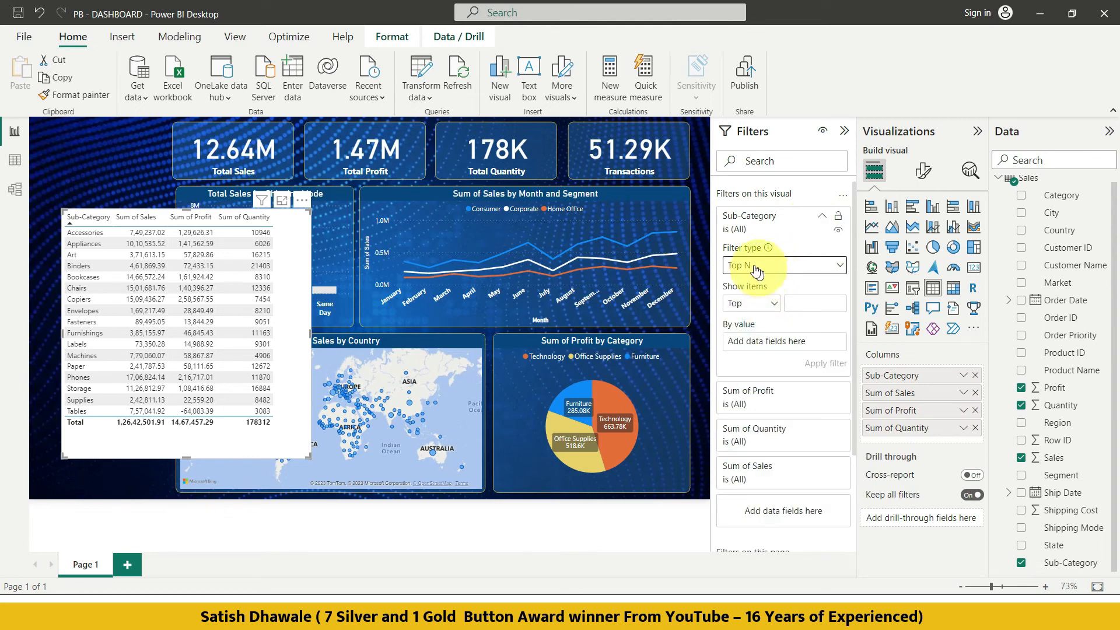
click(761, 270)
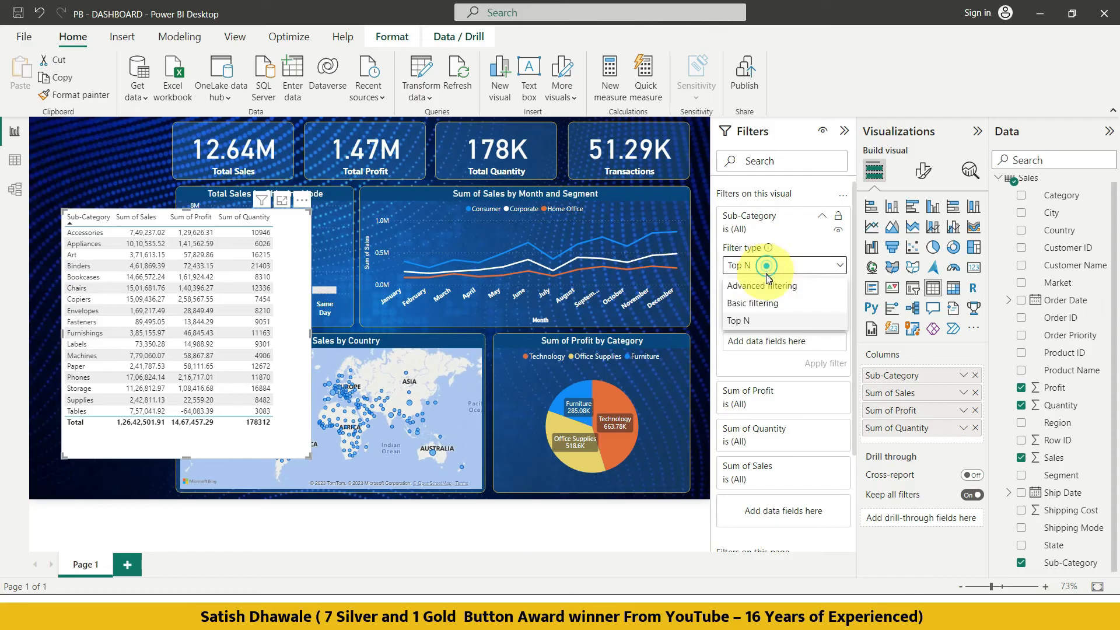
click(757, 321)
Limit the Sub-Category filter to the top 5 items by Sum of Sales and apply it.
click(756, 310)
click(790, 301)
click(791, 302)
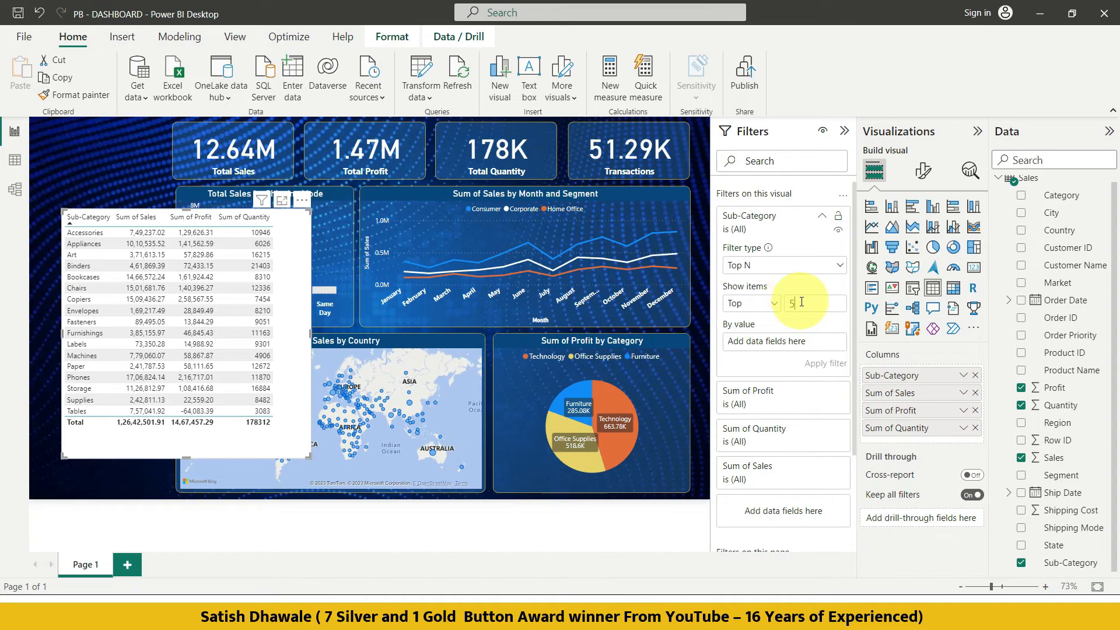
text(5)
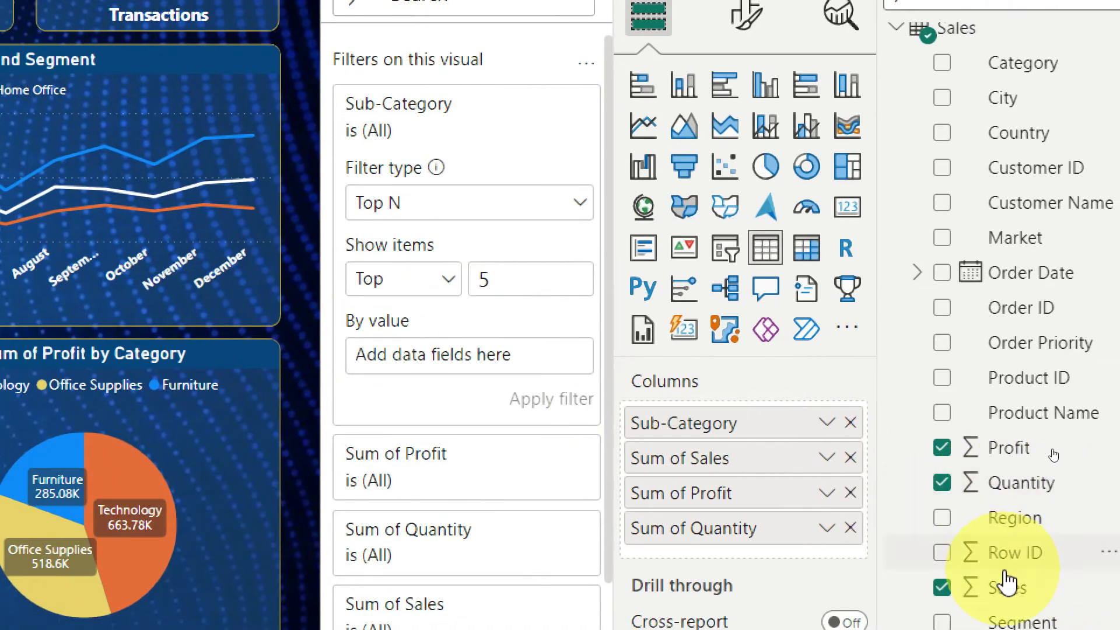
drag(1008, 583, 465, 354)
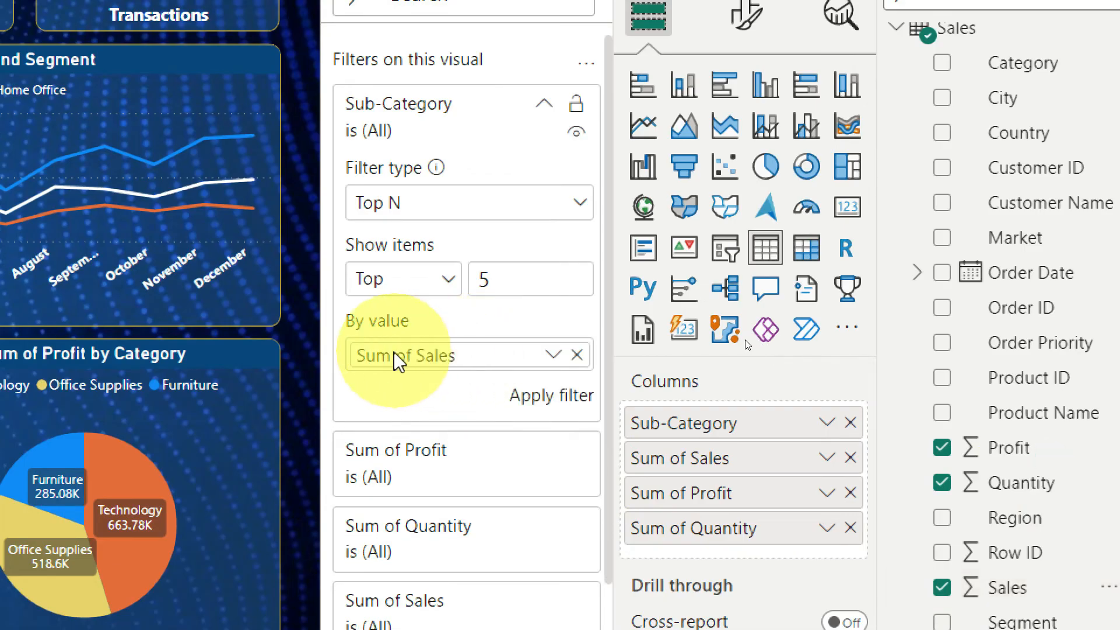
click(570, 397)
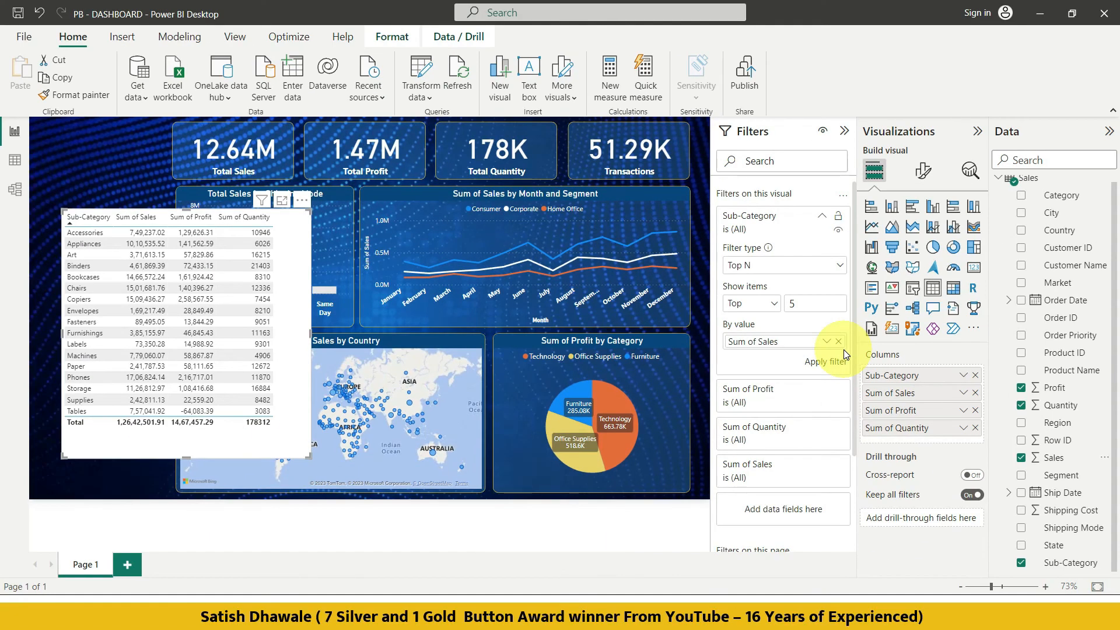
click(839, 365)
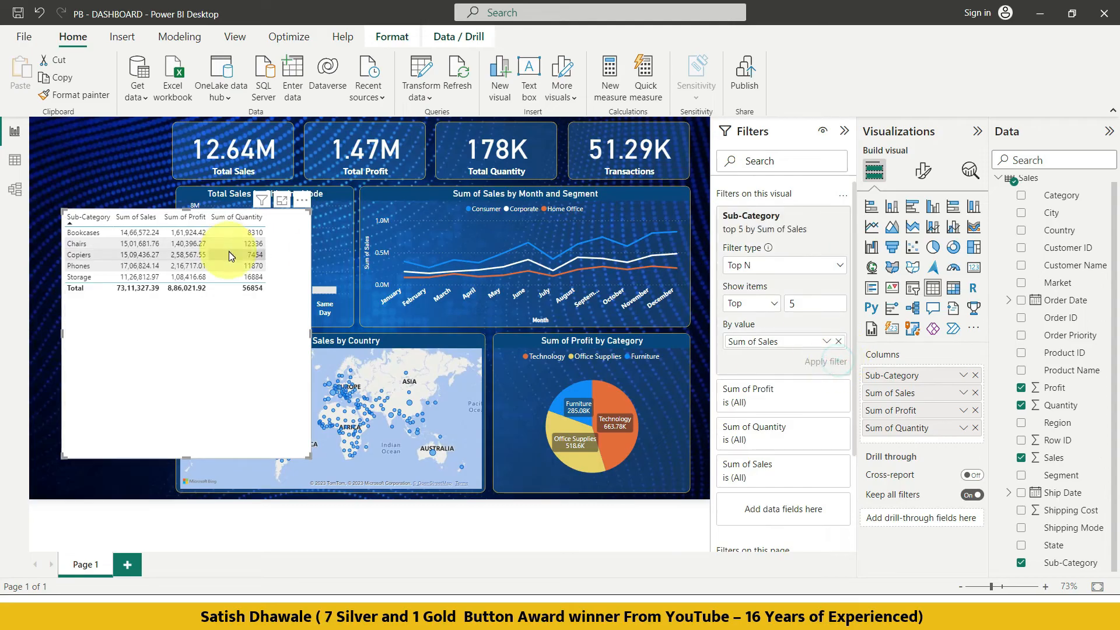
Shrink the sub-category table to fit closely around its rows.
drag(315, 459, 290, 315)
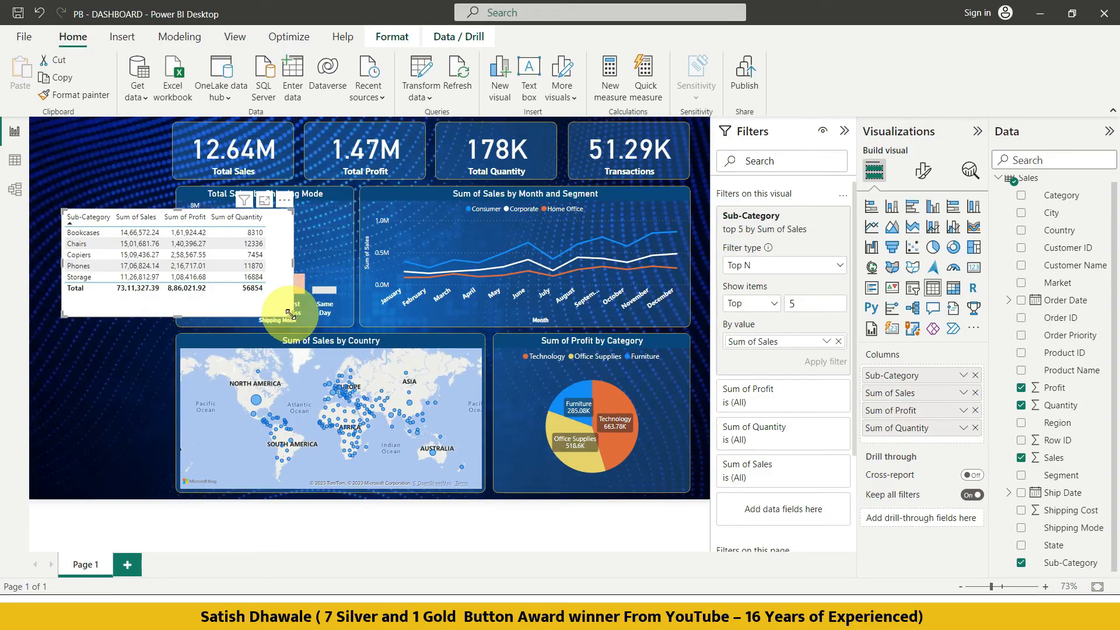
Try the table's Sub-Category filter with the bottom 5 items by Sum of Sales and restore the top 5.
click(771, 304)
click(758, 339)
click(824, 362)
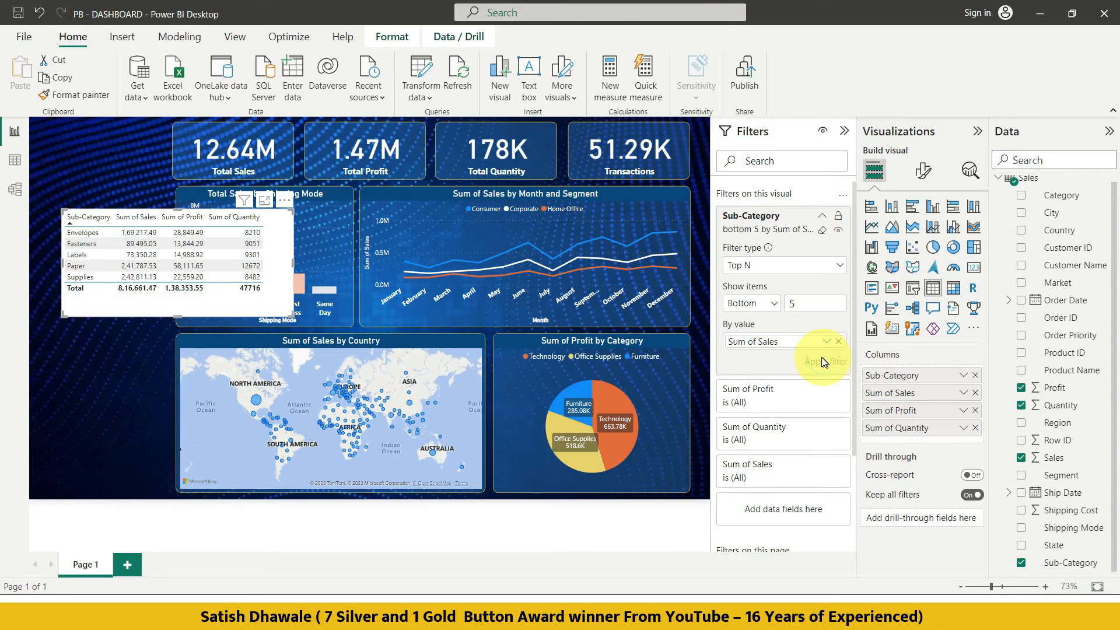
click(775, 305)
click(748, 326)
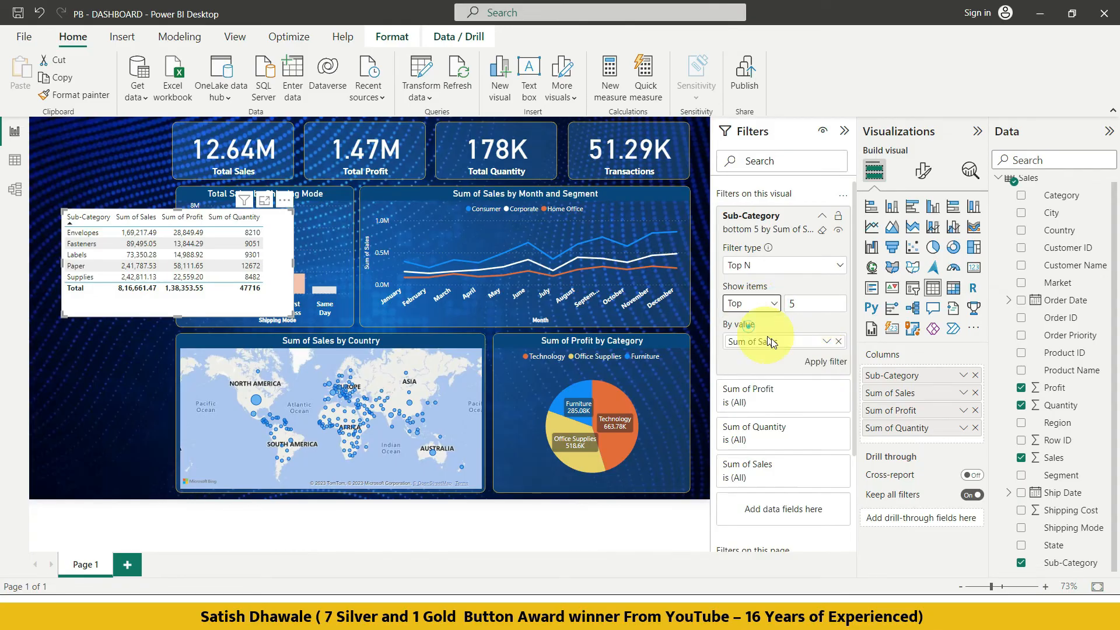
click(817, 363)
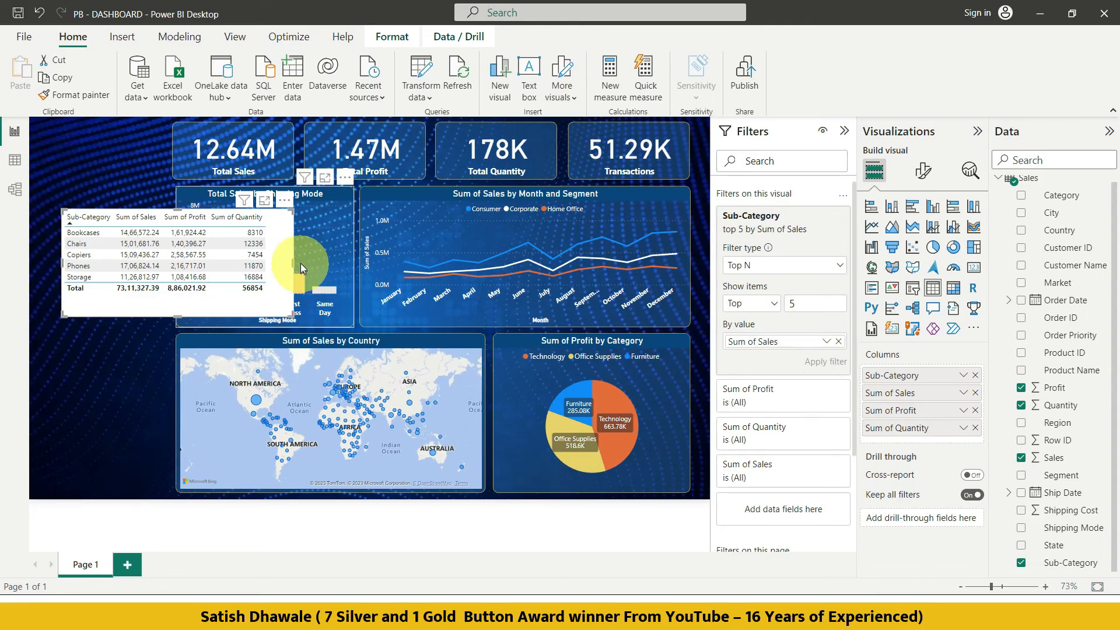
Narrow the sub-category table slightly and move it to the report page's lower-left area, overlapping the map.
mouse_move(300, 264)
mouse_down()
mouse_move(318, 264)
mouse_move(251, 260)
mouse_move(315, 264)
mouse_move(284, 262)
mouse_up()
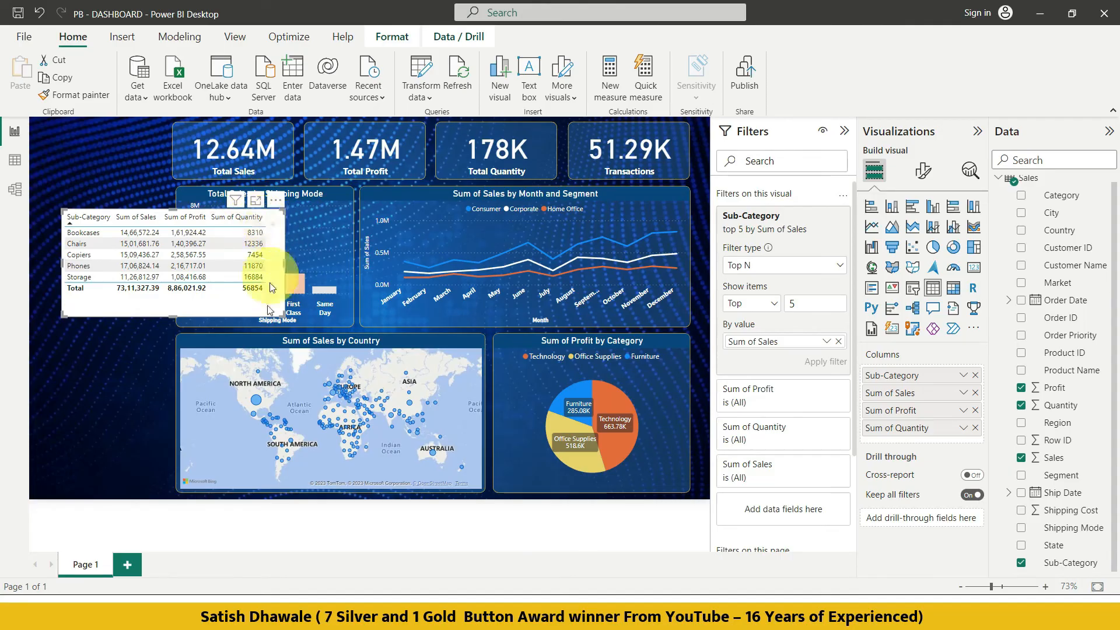
drag(130, 318, 114, 465)
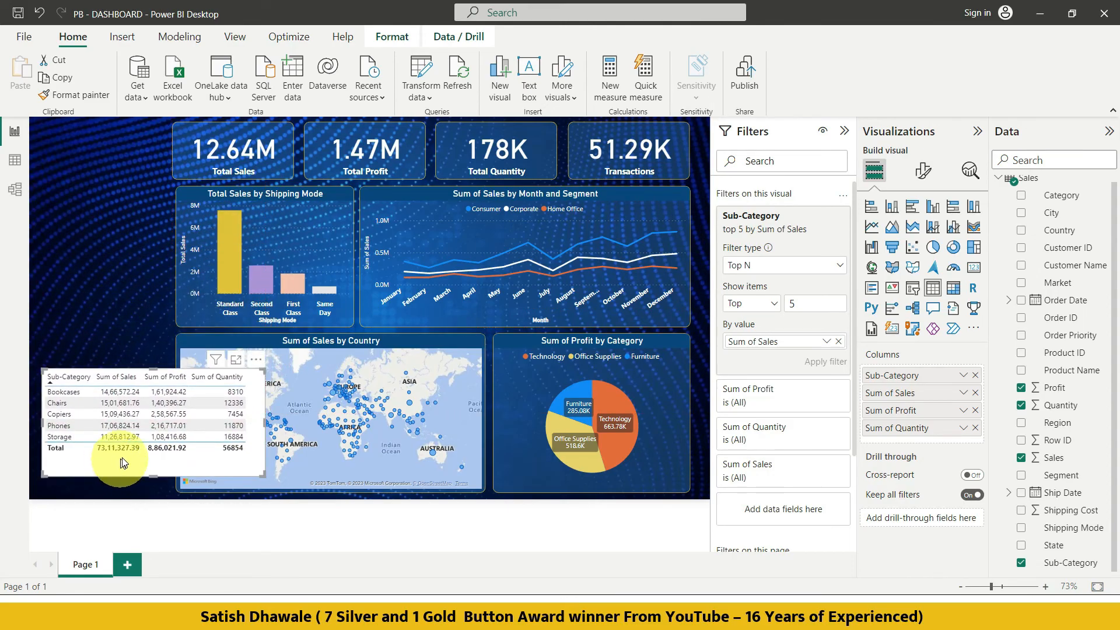
Limit the Sum of Sales by Country map to the top 5 countries by Sum of Sales using a Top N filter.
click(243, 342)
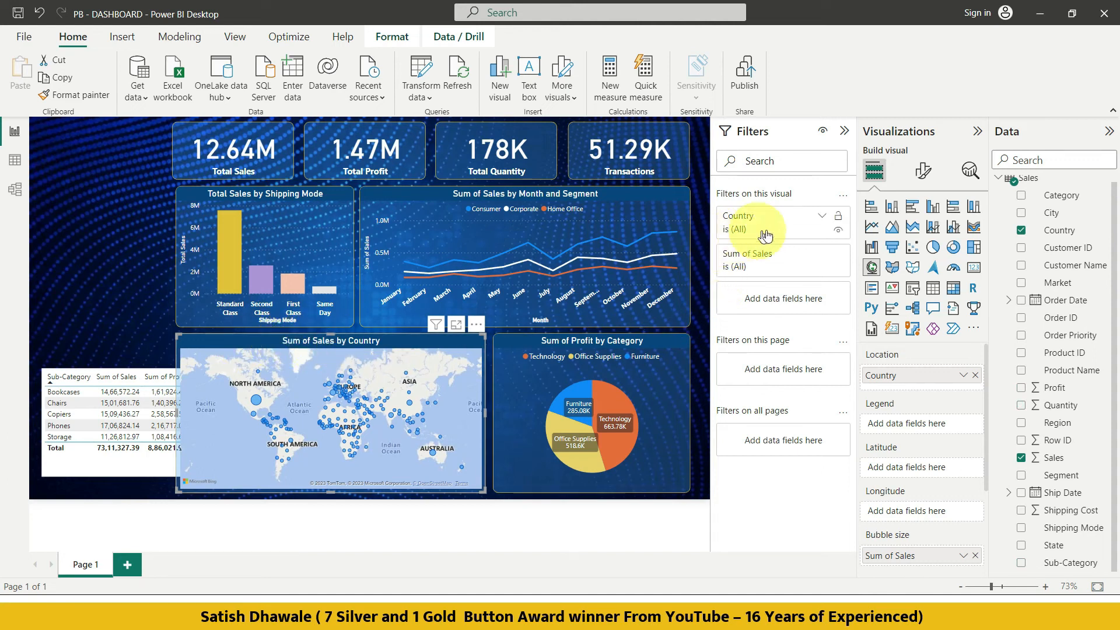
click(822, 218)
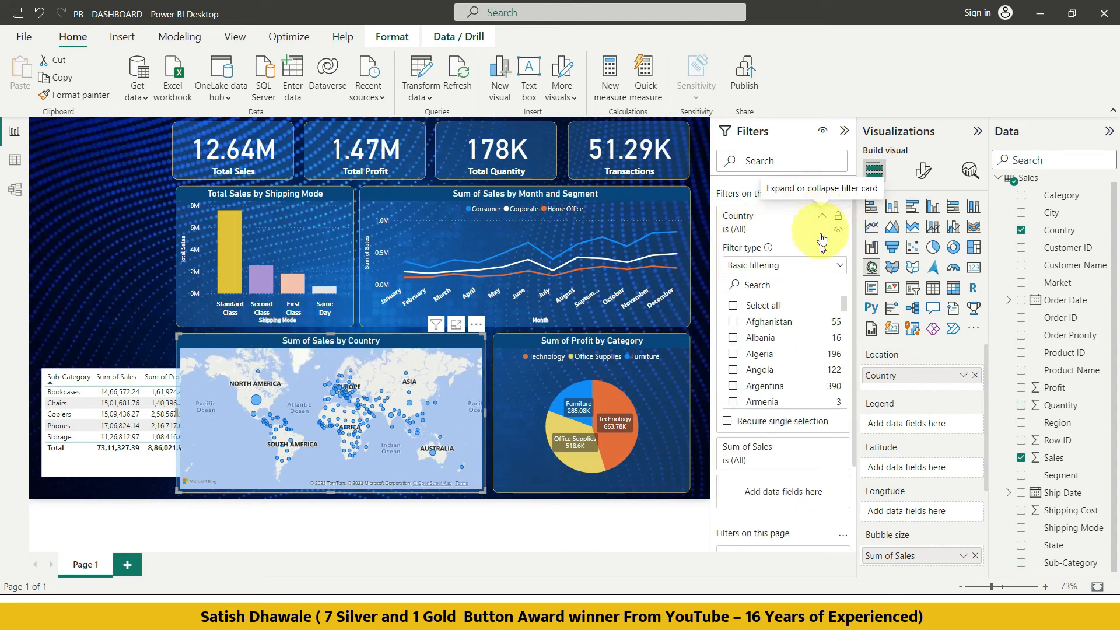
click(788, 265)
click(752, 323)
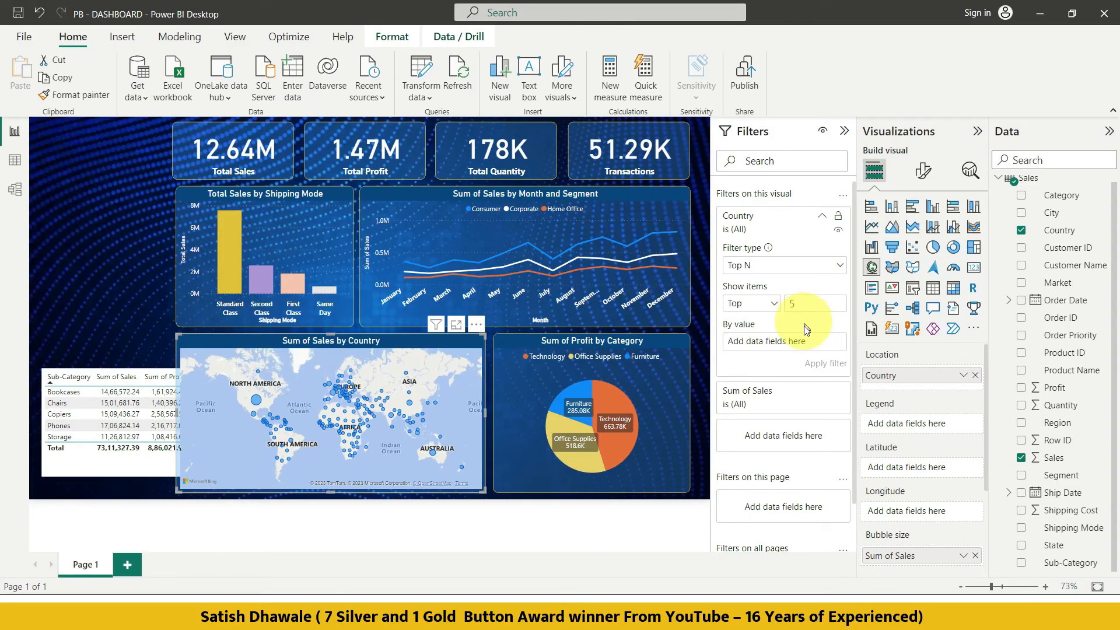
drag(1054, 457, 794, 347)
click(824, 363)
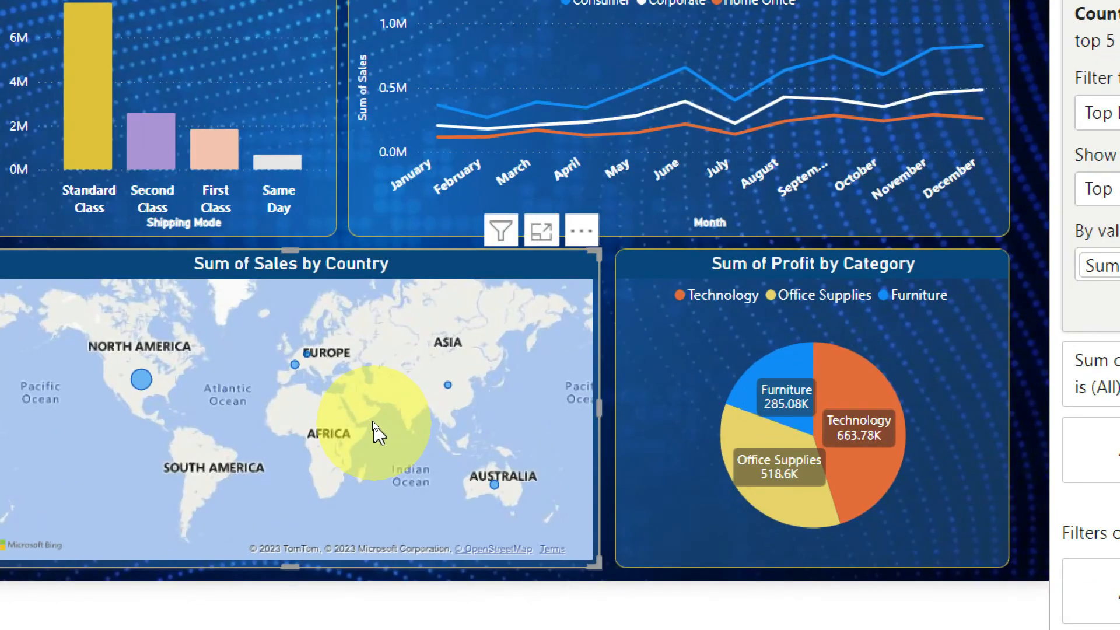
mouse_move(140, 384)
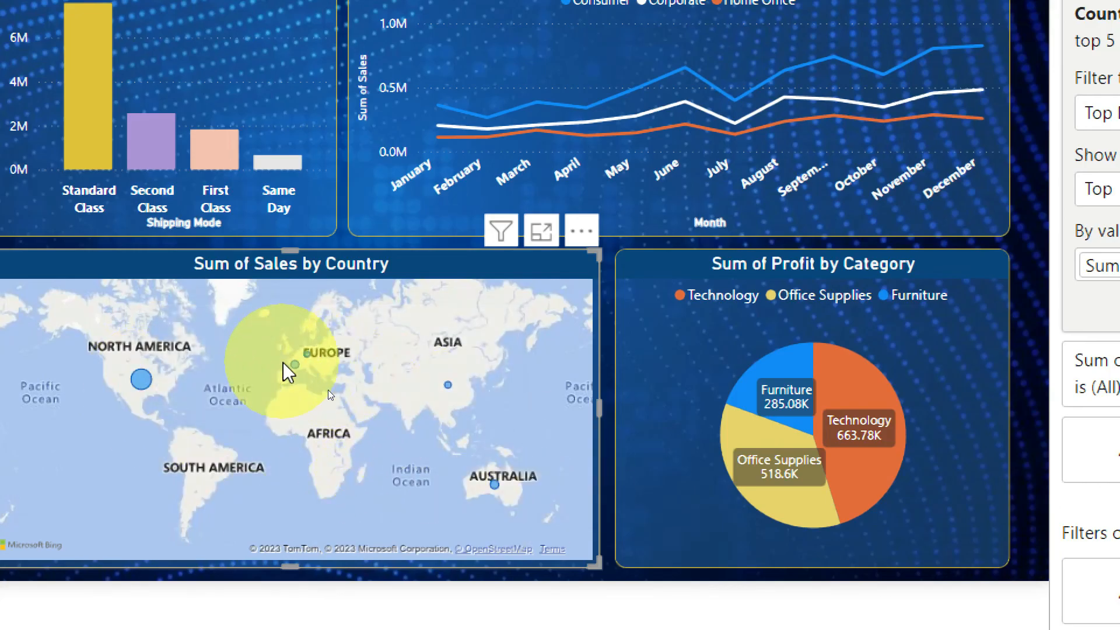
mouse_move(292, 363)
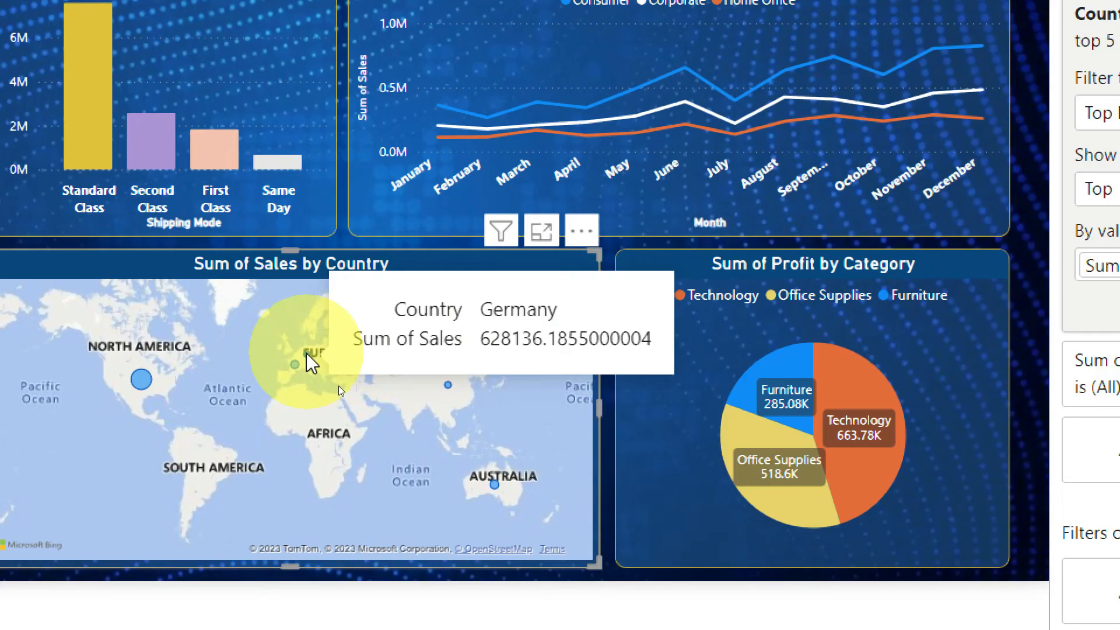
mouse_move(450, 385)
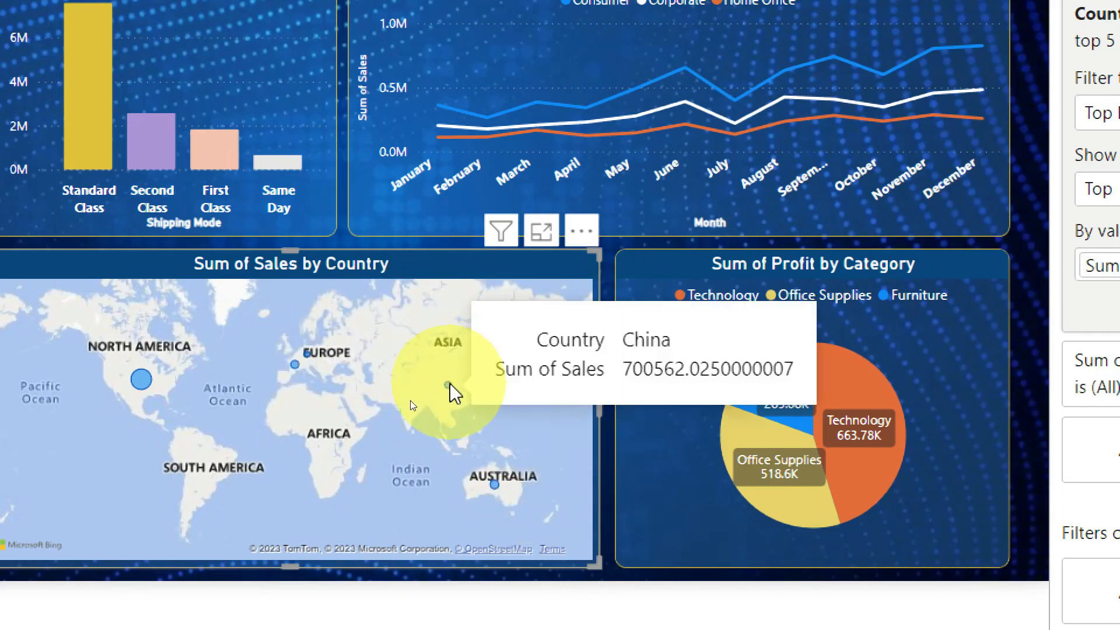
mouse_move(497, 488)
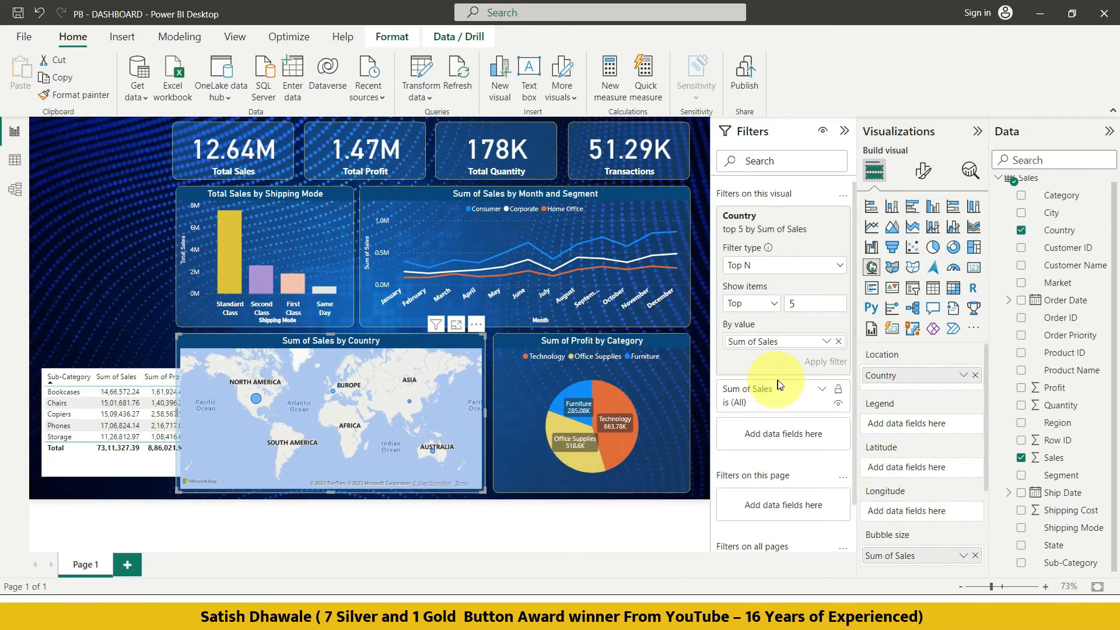
Set the map's Country filter to show the top 10 items and apply it.
double_click(792, 308)
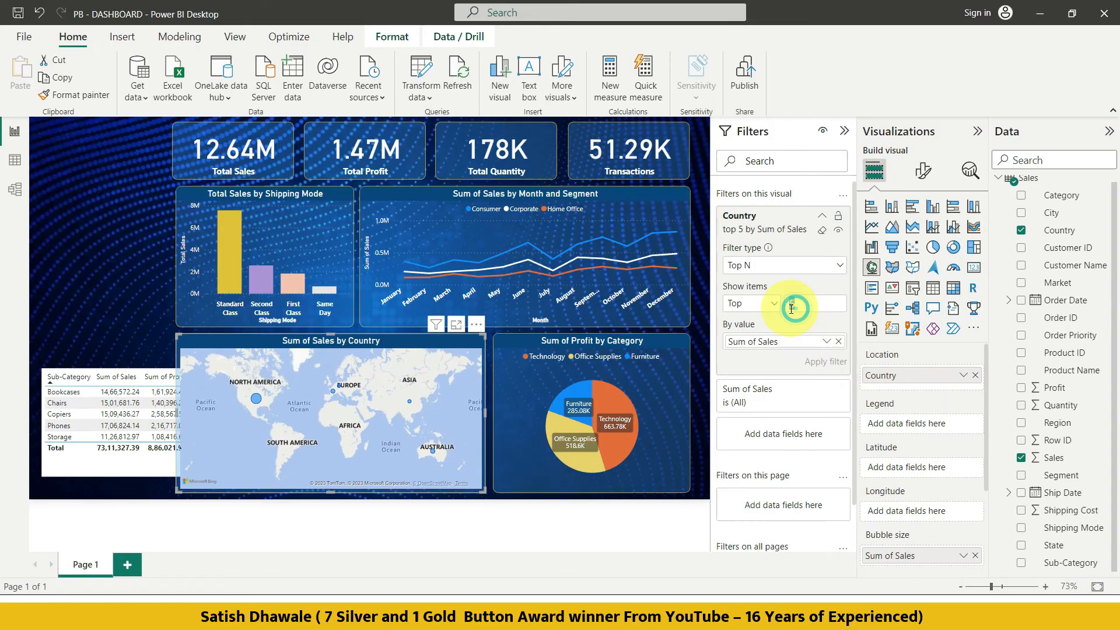
text(10)
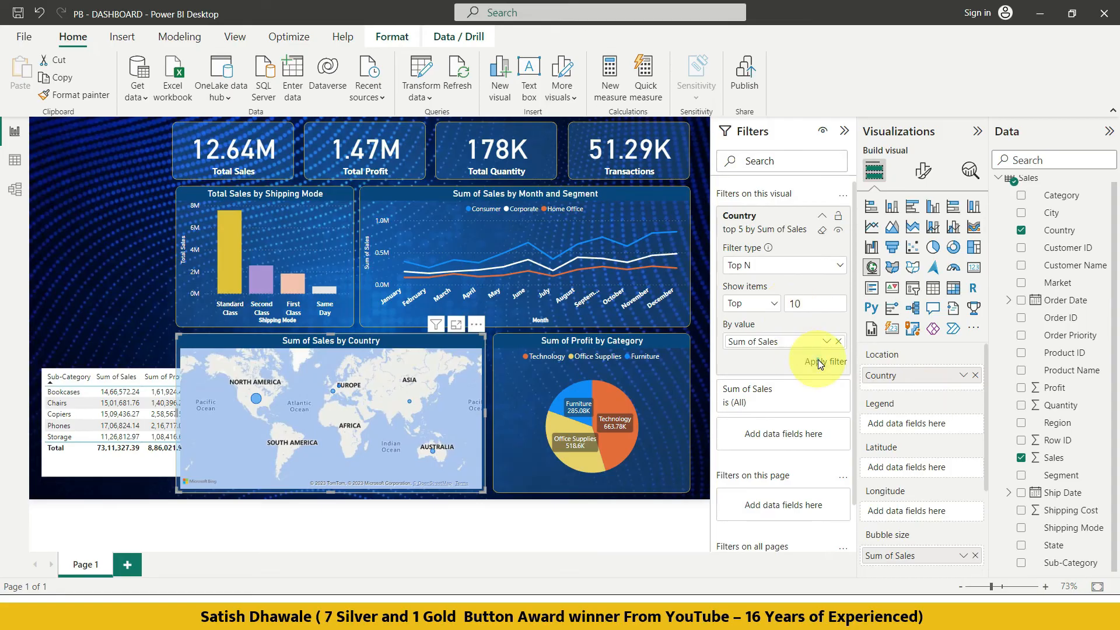
click(818, 360)
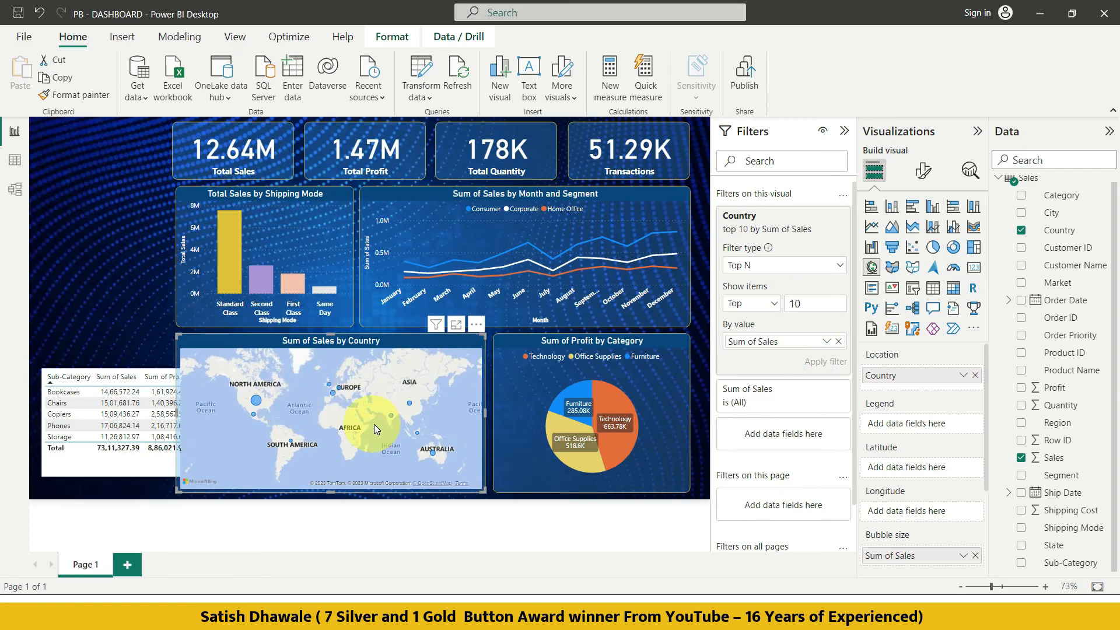
Set the map's Country filter to show the top 15 items, apply it and deselect the map.
drag(808, 303, 787, 301)
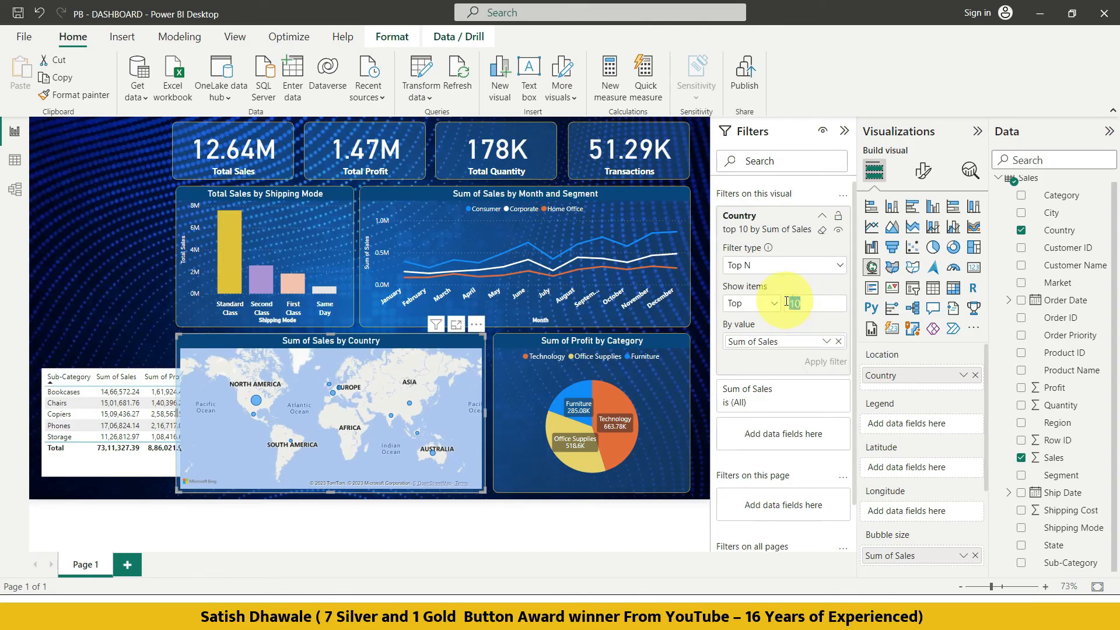
text(15)
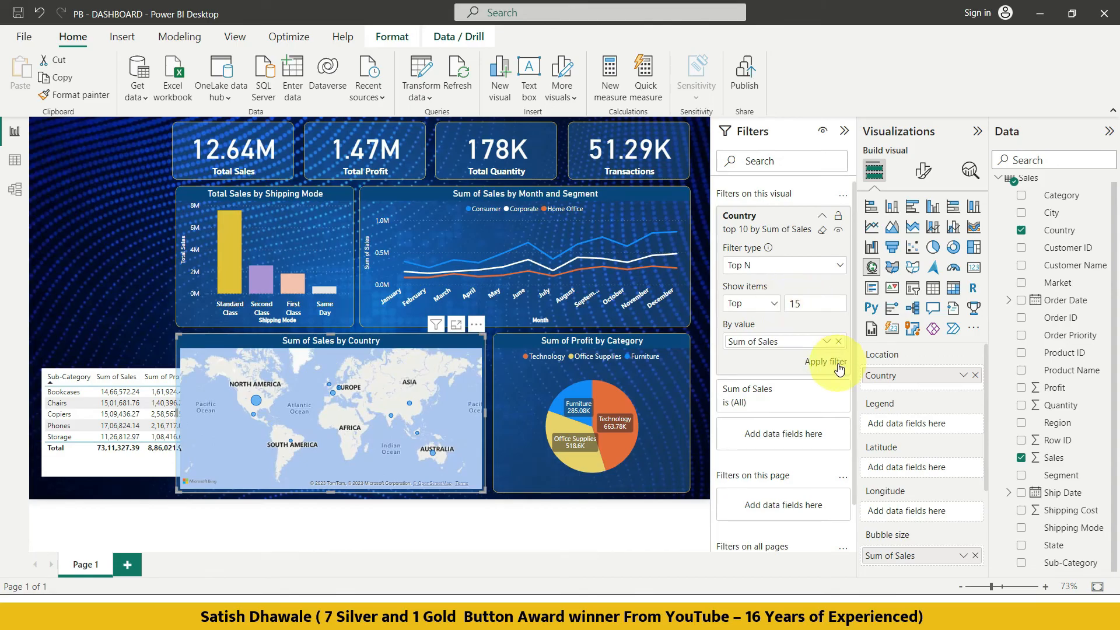
click(838, 362)
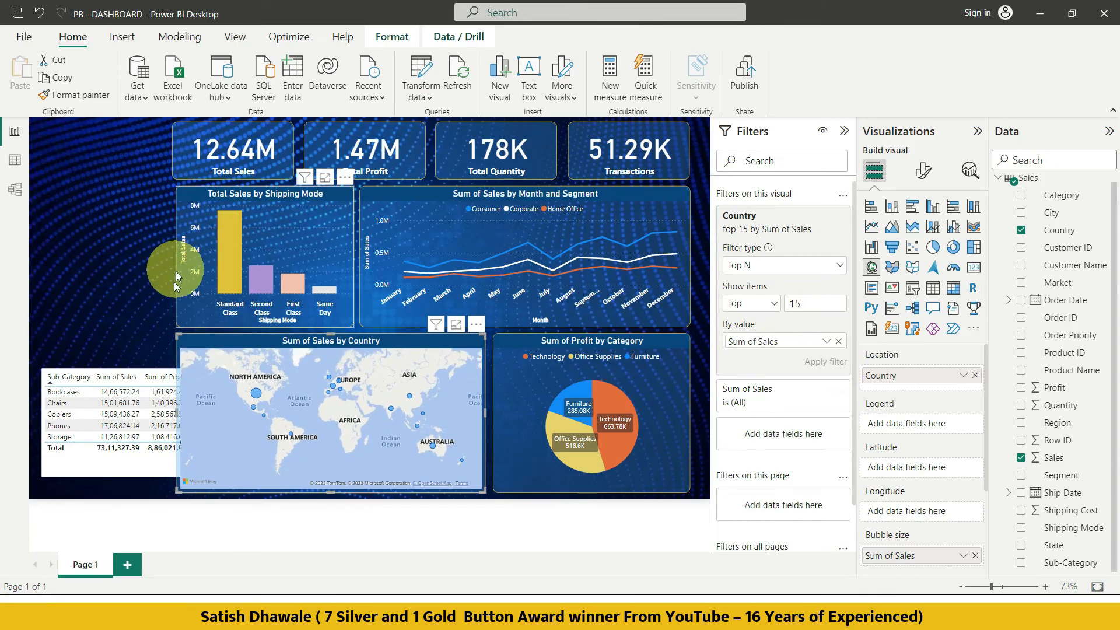
click(129, 304)
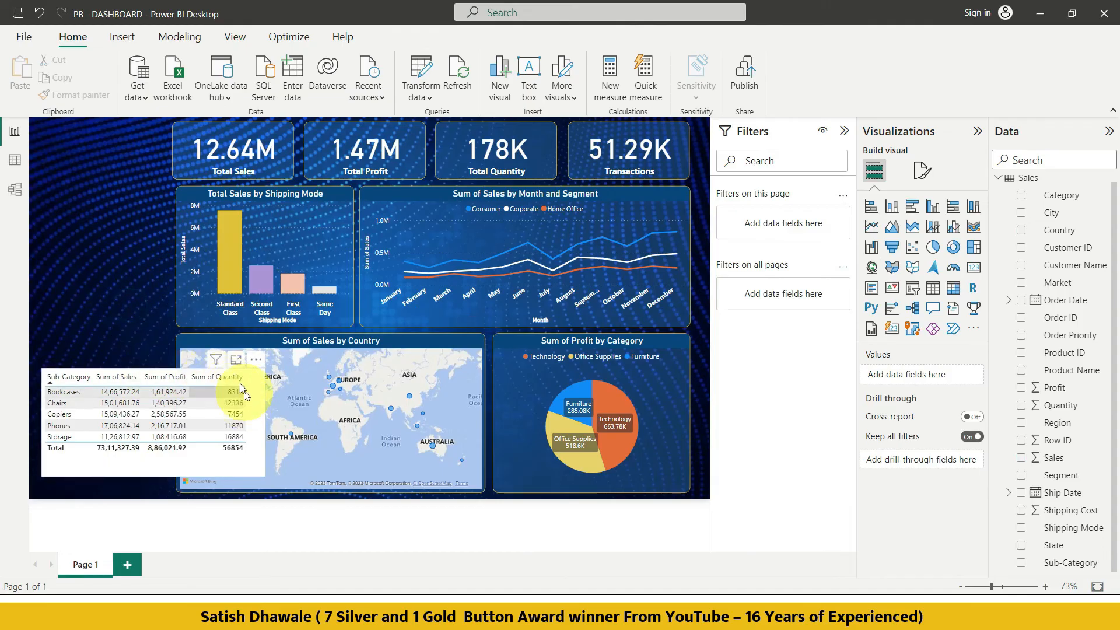
Remove the Sum of Quantity and Sum of Profit columns from the sub-category table.
click(252, 374)
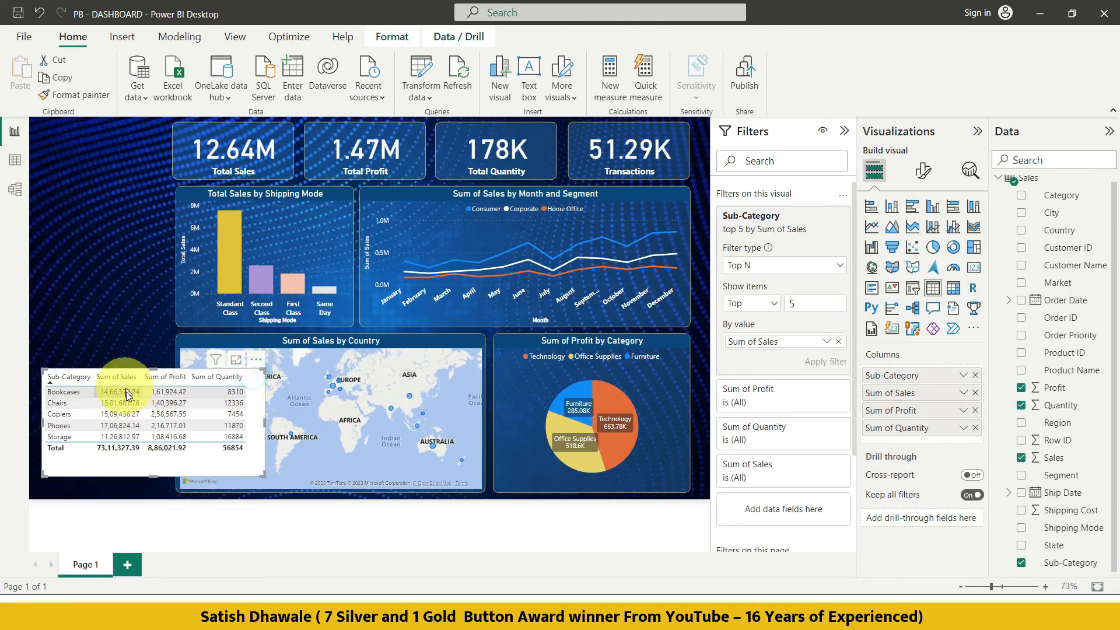
click(976, 428)
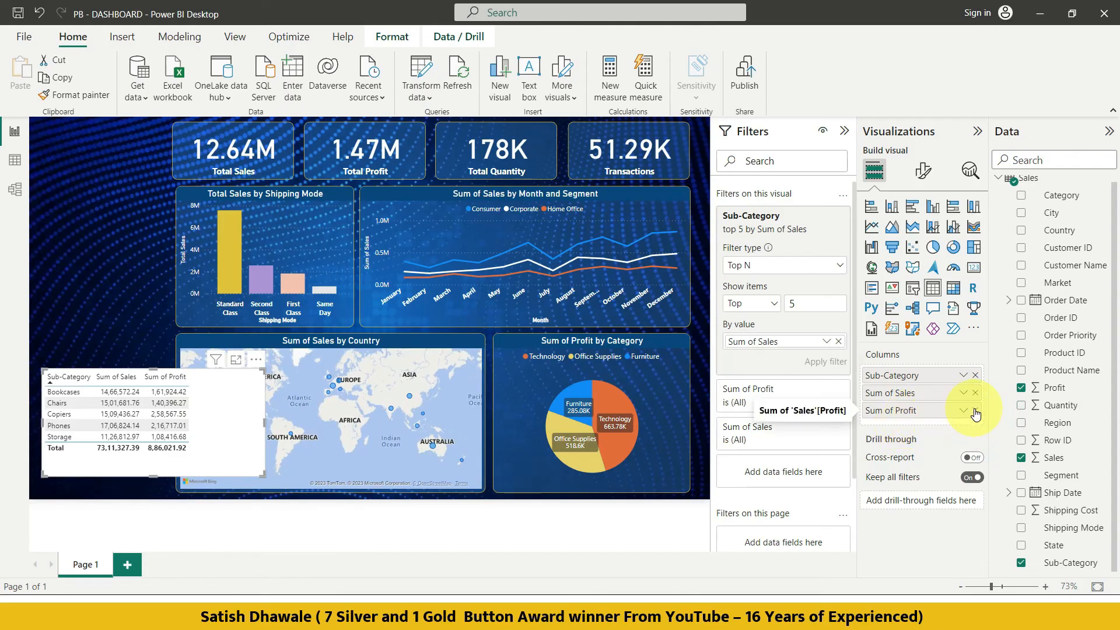
click(976, 411)
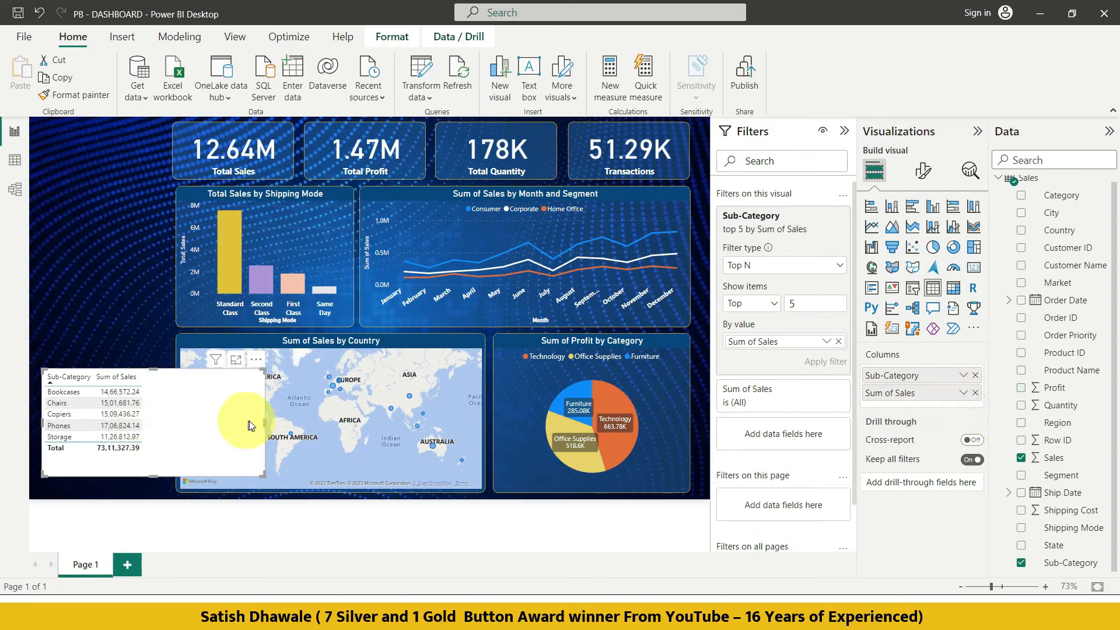
Resize the sub-category table to fill the gap between the page's left edge and the map, matching the map's height.
drag(261, 421, 155, 421)
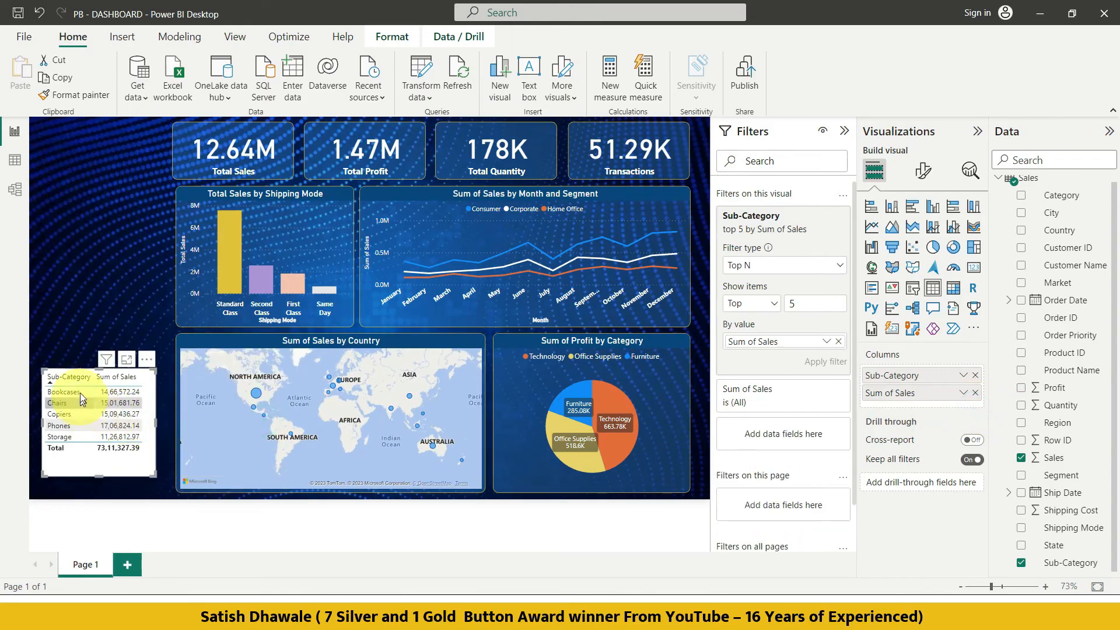
drag(41, 371, 35, 329)
drag(162, 405, 165, 401)
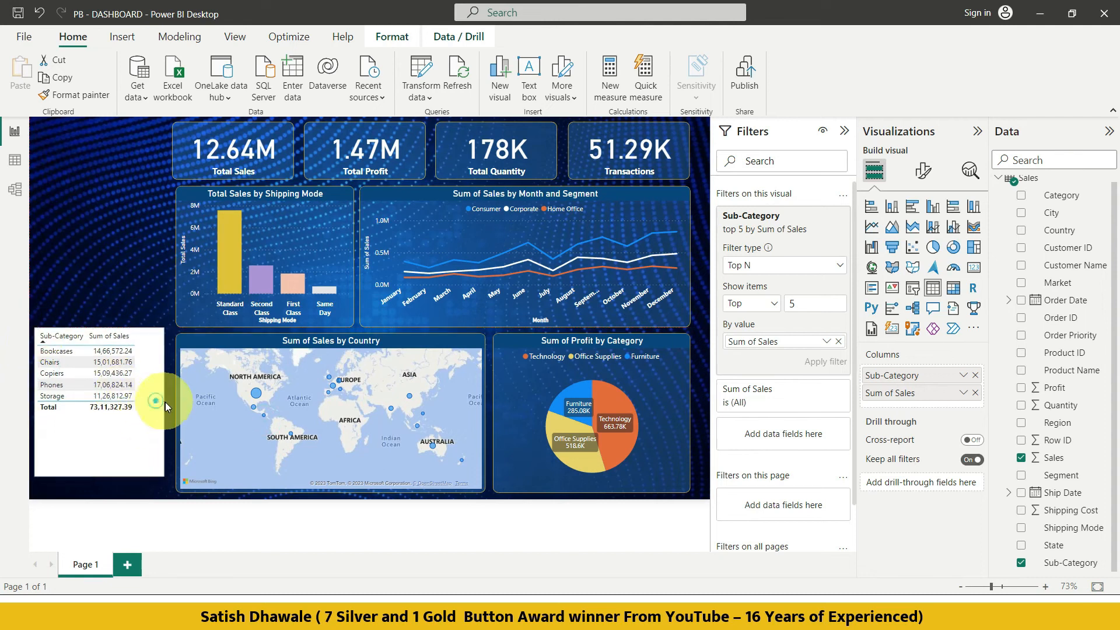
drag(100, 475, 100, 490)
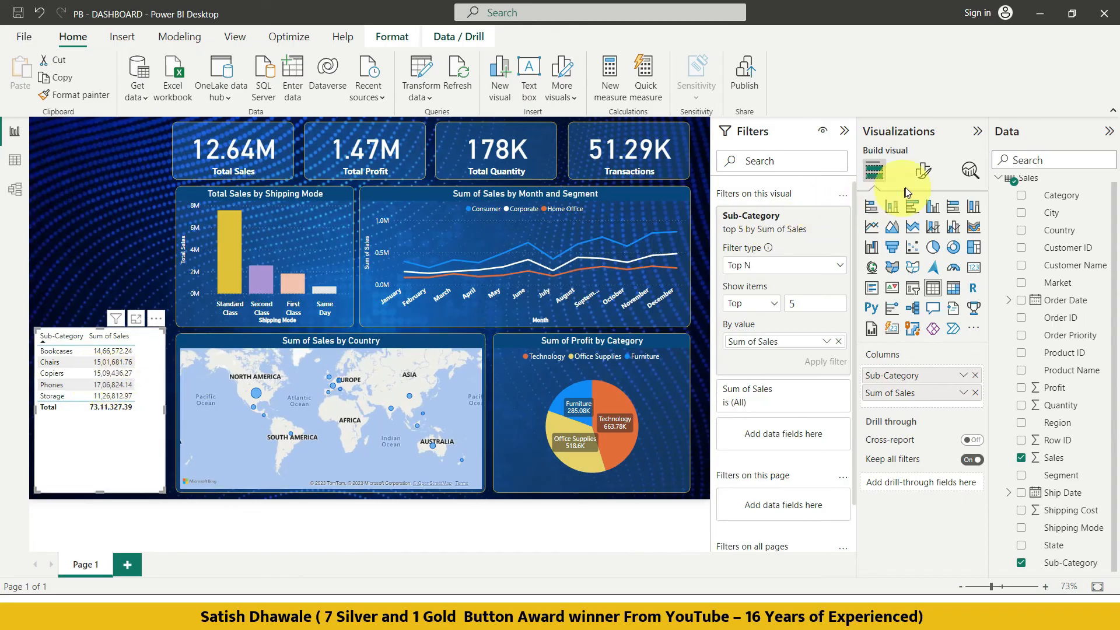
Turn on the sub-category table's title and set its text to "Top 5 Sales -Sub Category wise".
click(932, 179)
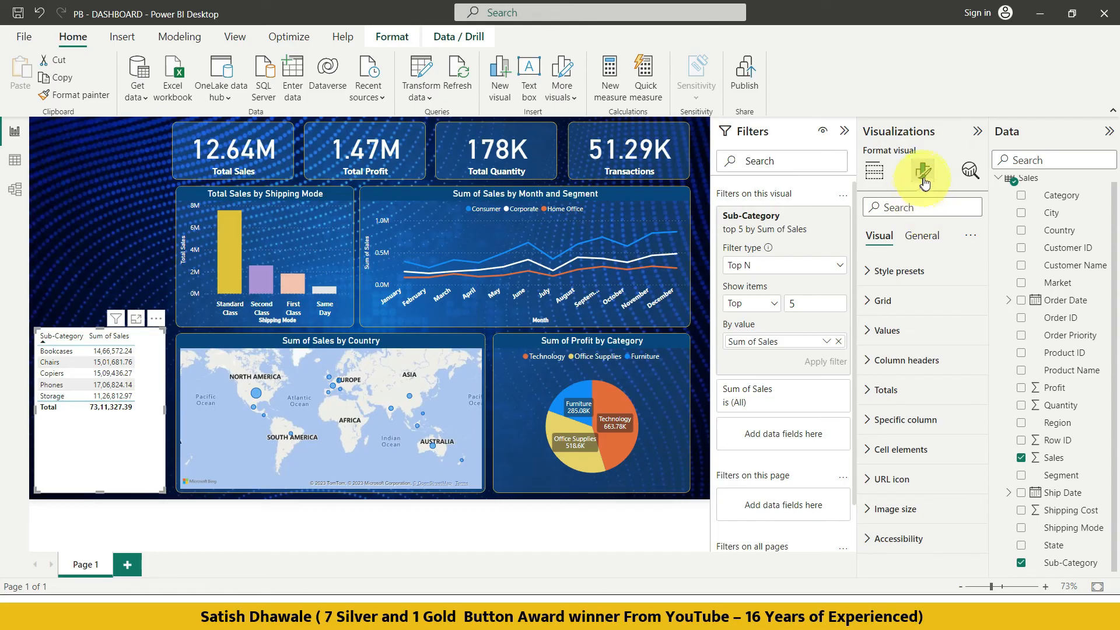
click(920, 239)
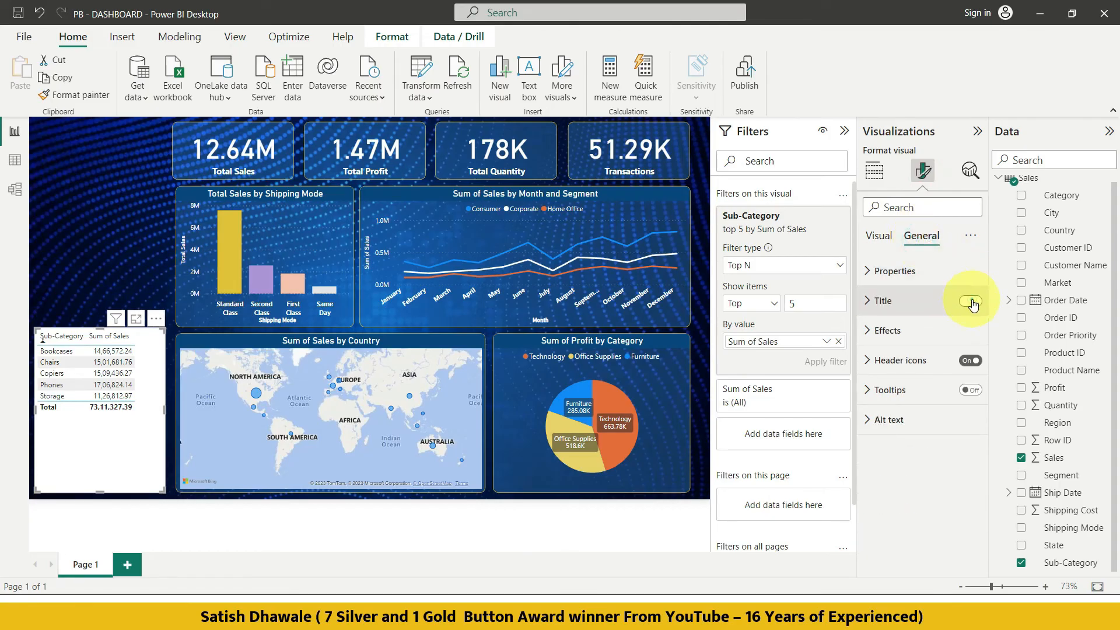
click(881, 302)
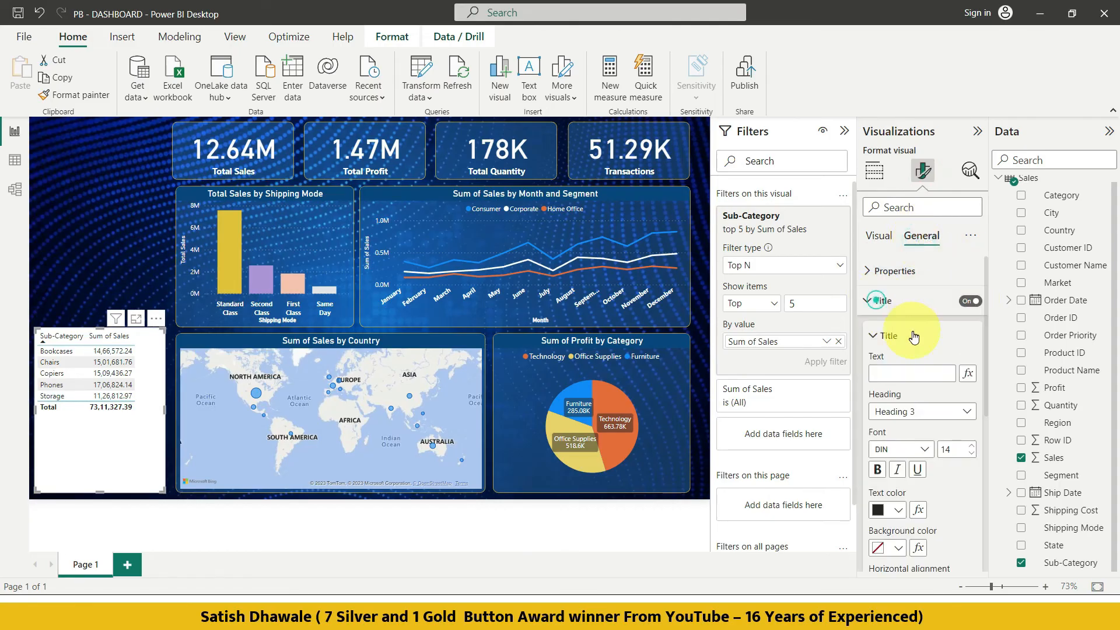
click(907, 372)
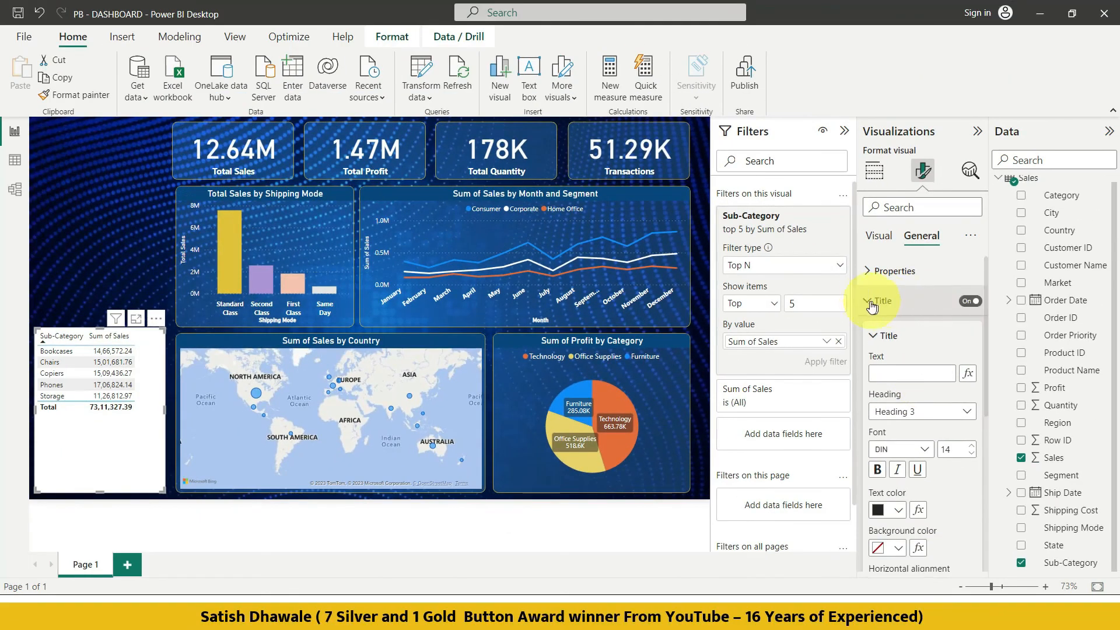
click(873, 304)
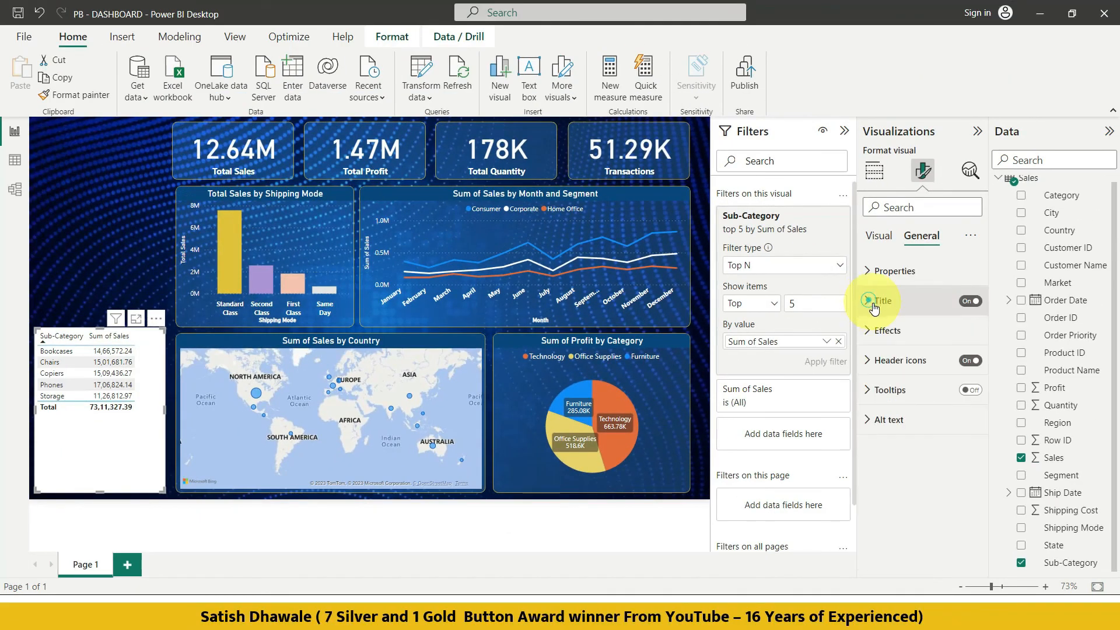
click(874, 300)
click(898, 373)
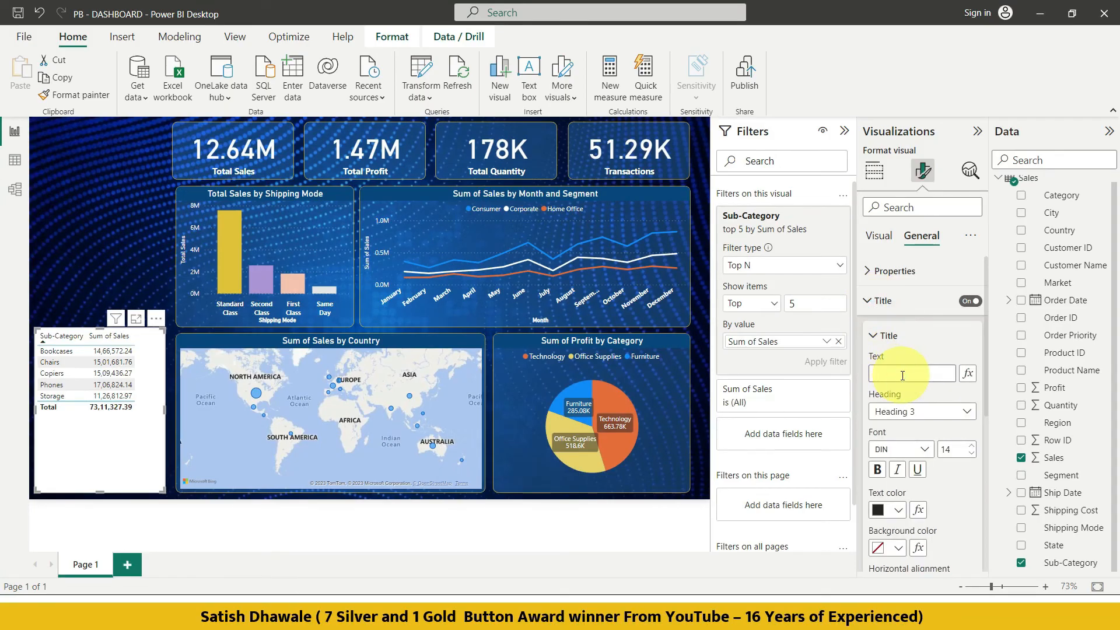
text(Top 5 Sales -Sub Category wise)
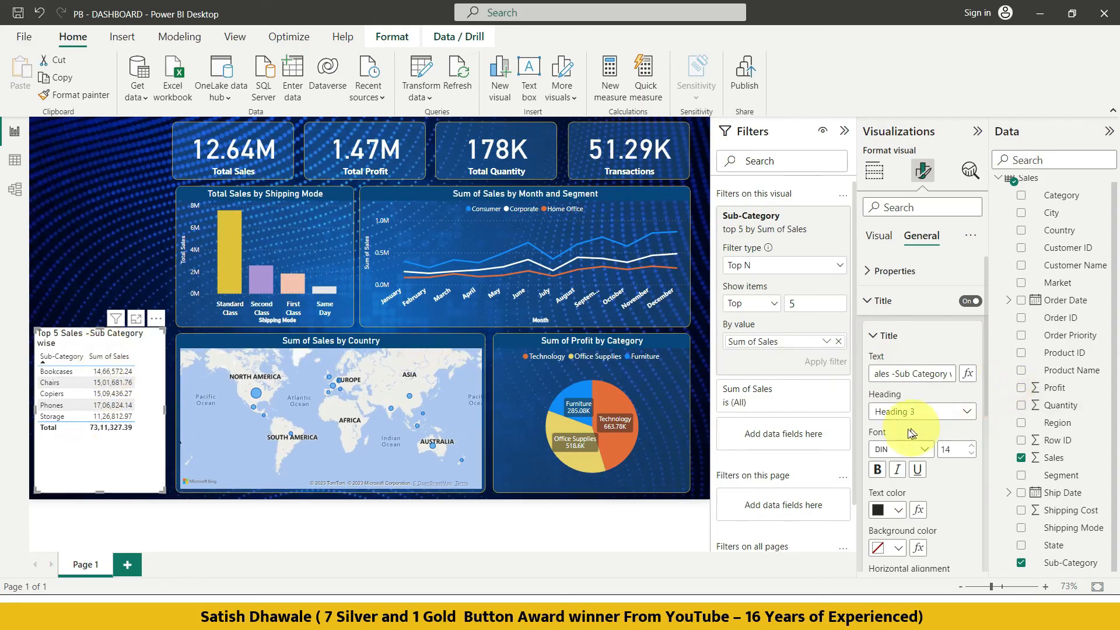
Centre the sub-category table's title and format it with white text on a dark blue background.
scroll(904, 547, down, 3)
click(897, 446)
click(898, 370)
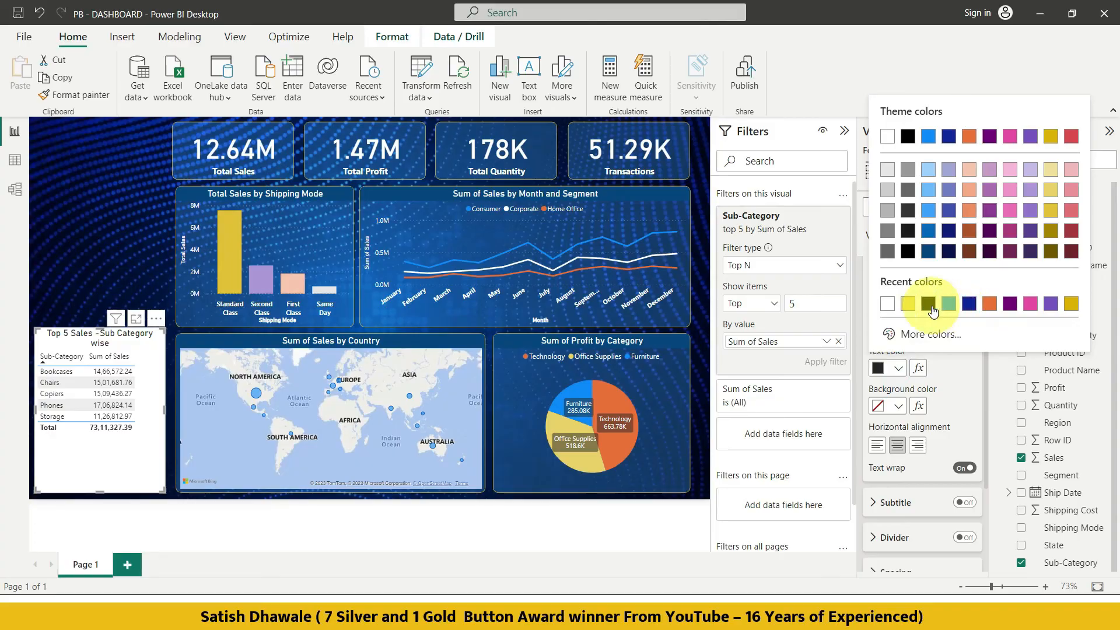
click(928, 251)
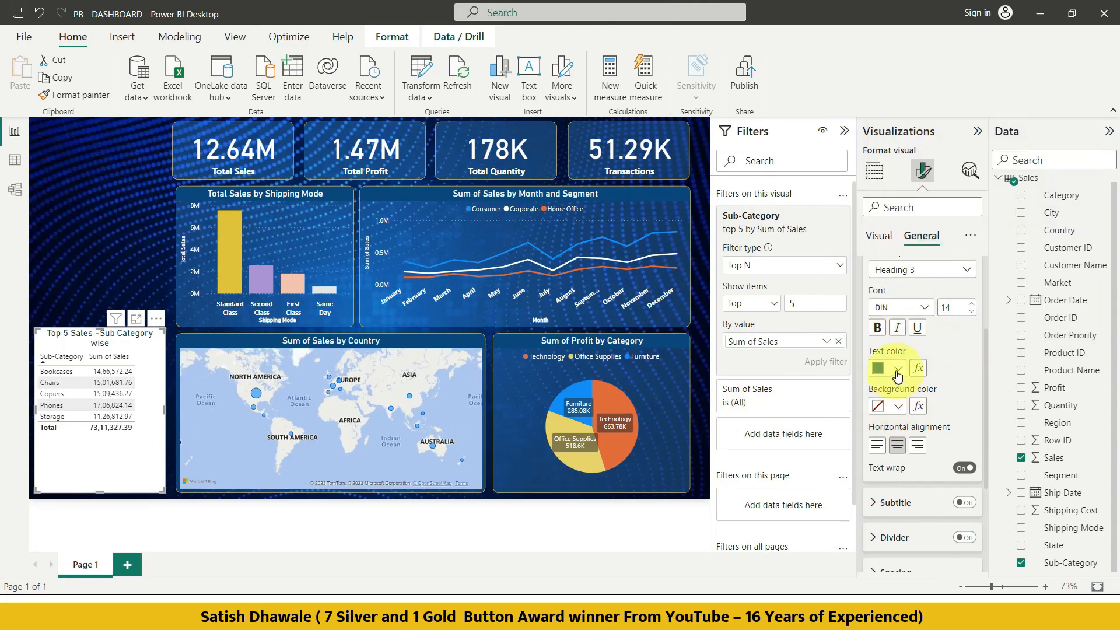
click(899, 368)
click(899, 300)
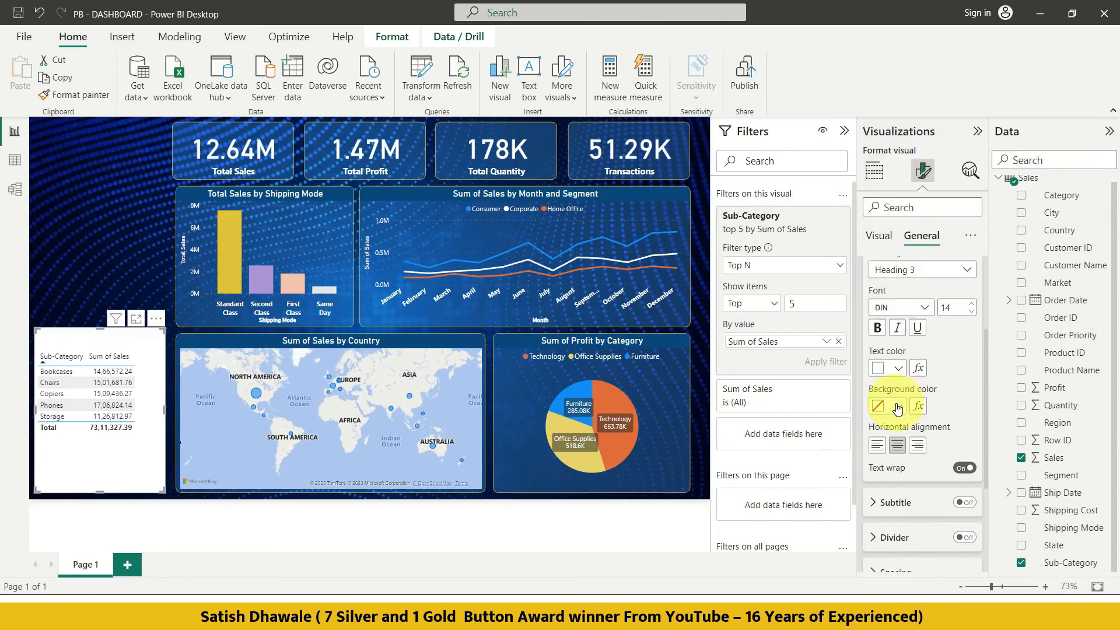
click(899, 405)
click(928, 252)
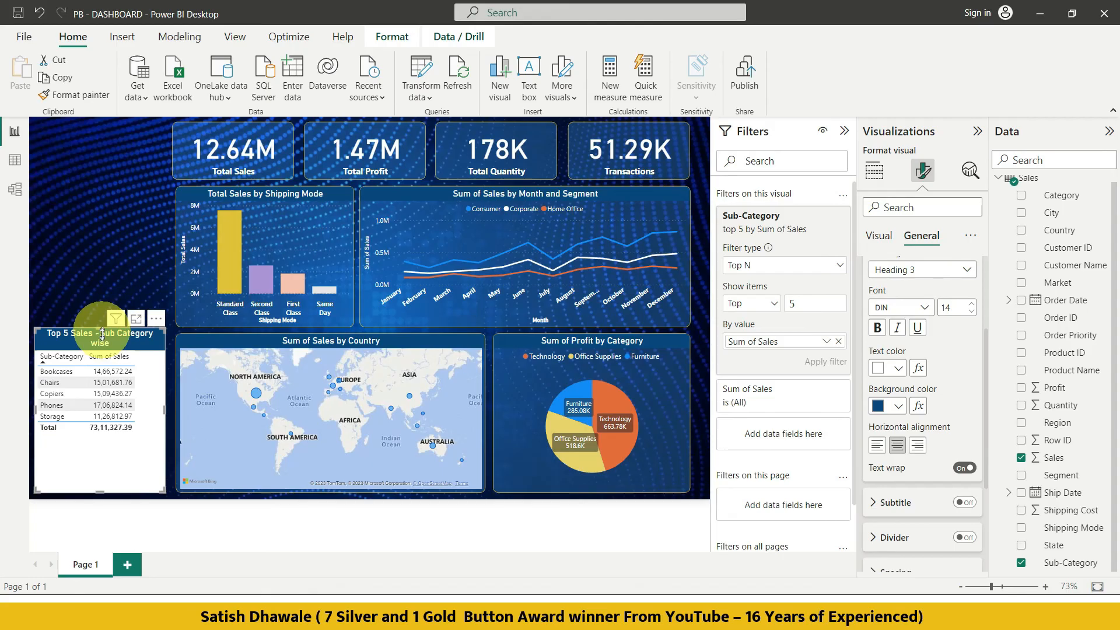
Widen the sub-category table so its title fits on one line, and align its top edge with the map's.
drag(103, 333, 103, 346)
drag(167, 418, 173, 414)
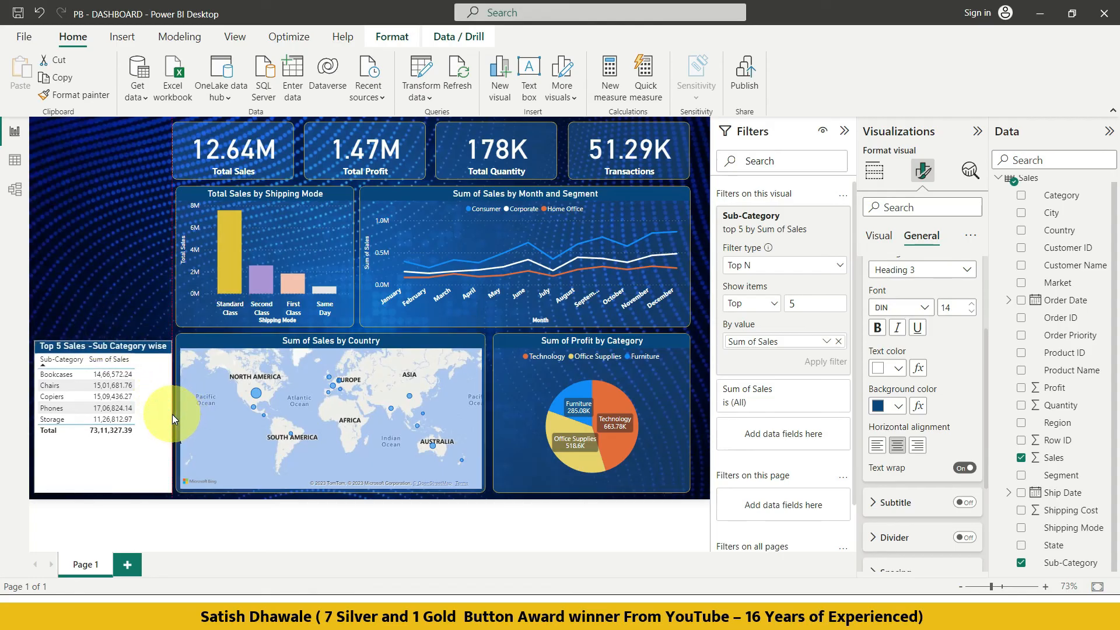
drag(103, 344, 107, 336)
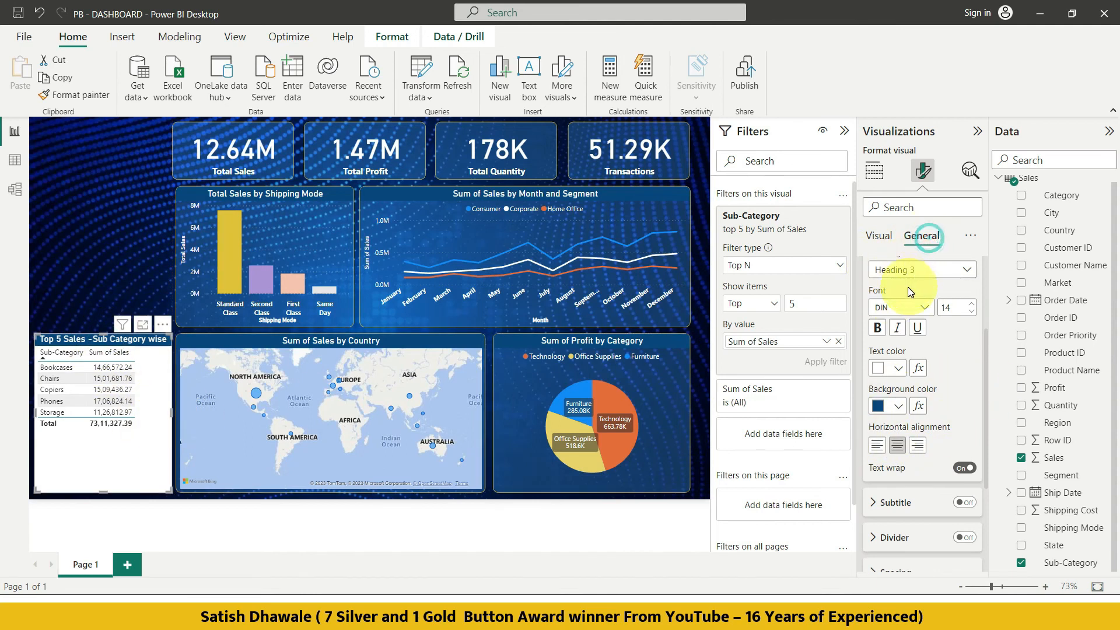
Turn on the sub-category table's visual border with 10 px rounded corners and a gold colour, and deselect the table.
scroll(869, 303, up, 2)
click(868, 302)
click(871, 330)
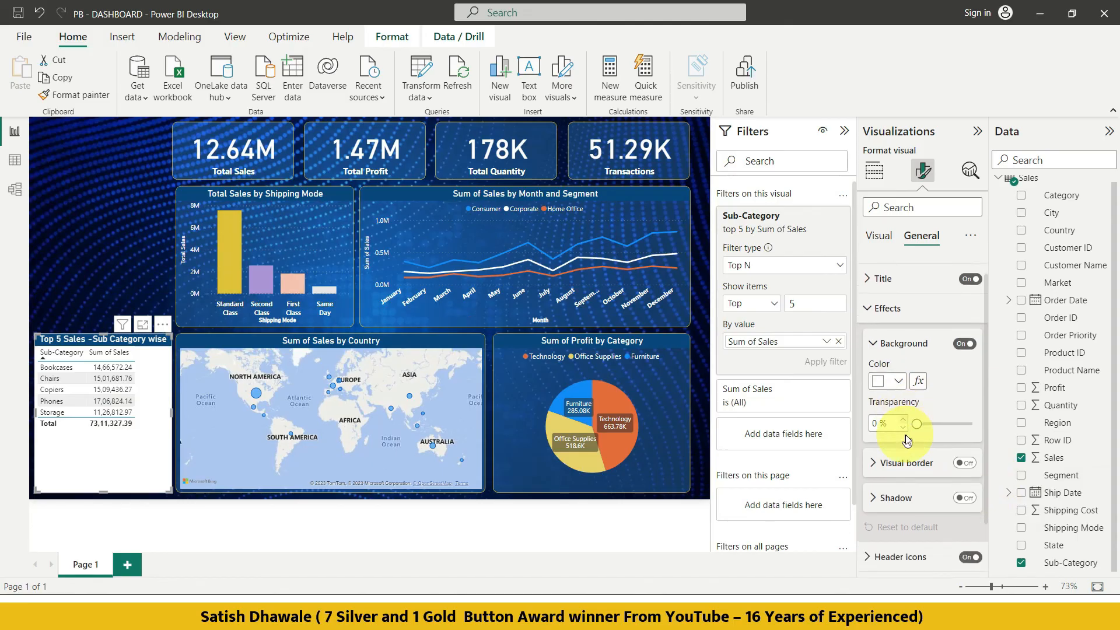
scroll(910, 420, down, 2)
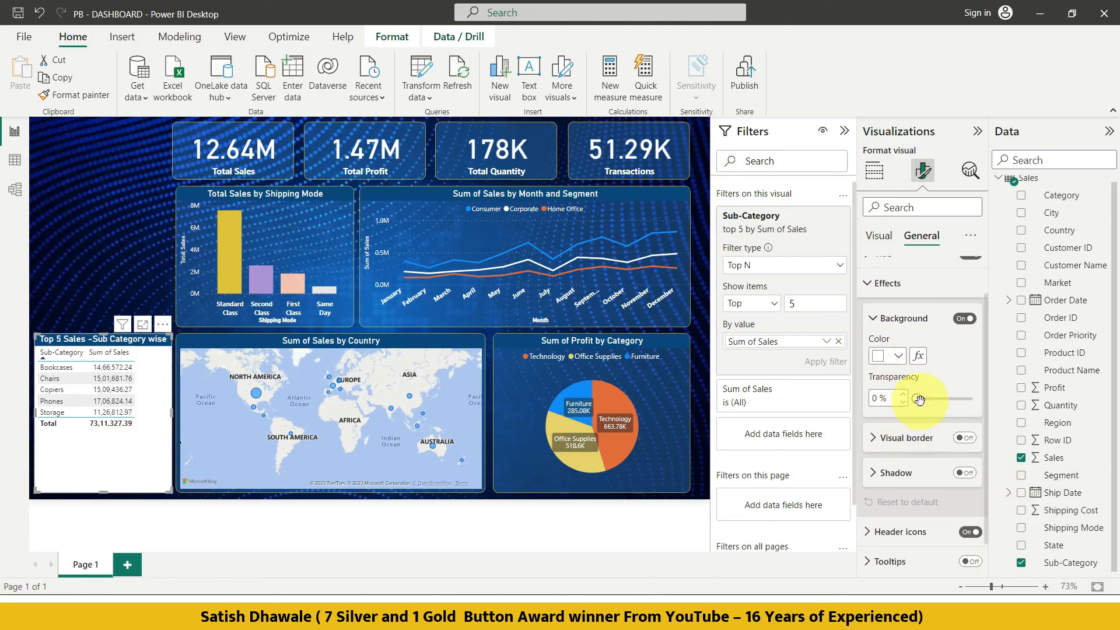
mouse_move(920, 398)
mouse_down()
mouse_move(945, 398)
mouse_move(918, 399)
mouse_up()
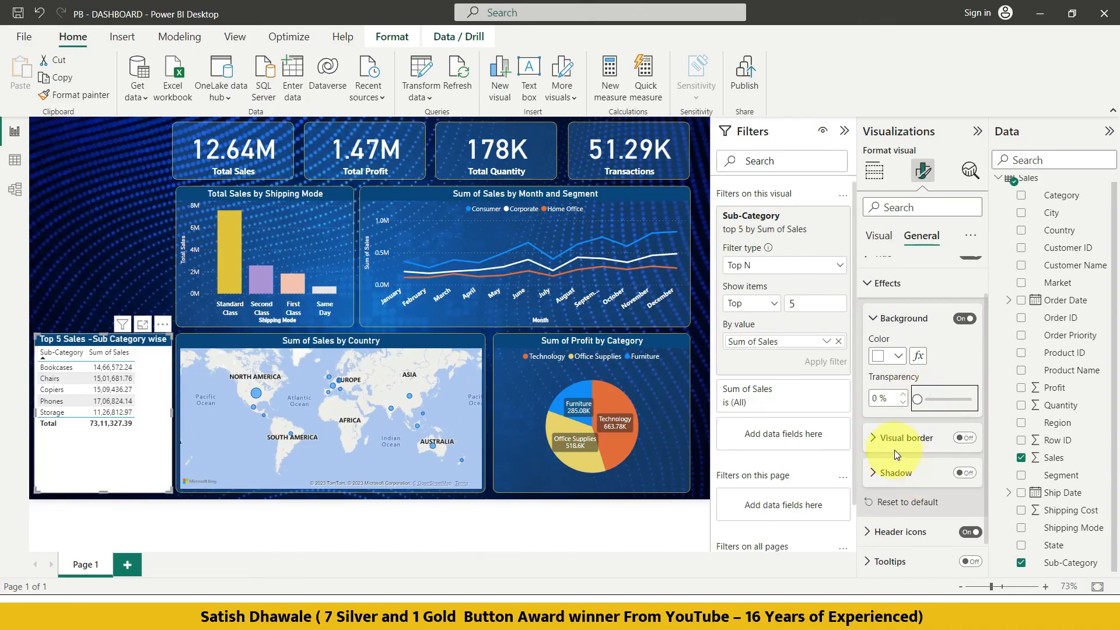
click(964, 438)
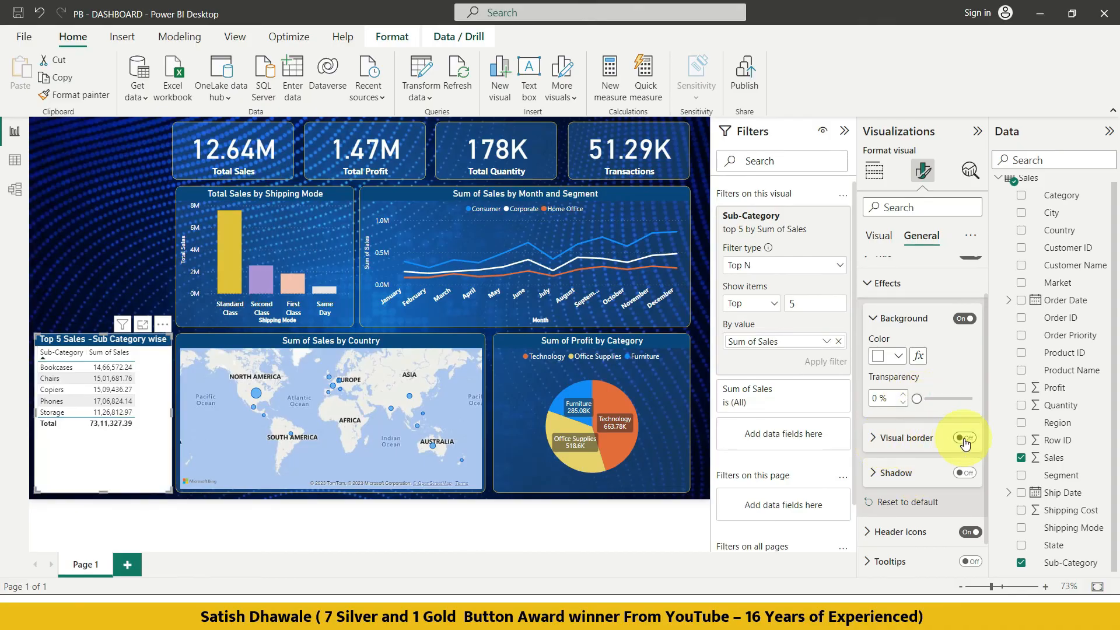
click(881, 441)
scroll(914, 437, down, 2)
drag(918, 426, 932, 425)
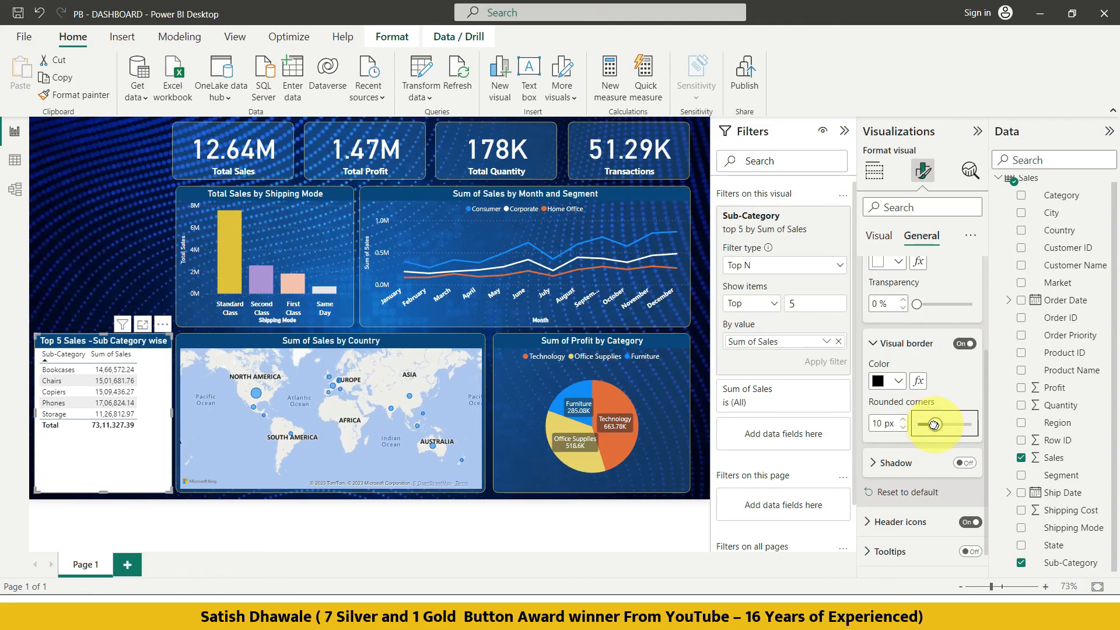
click(898, 381)
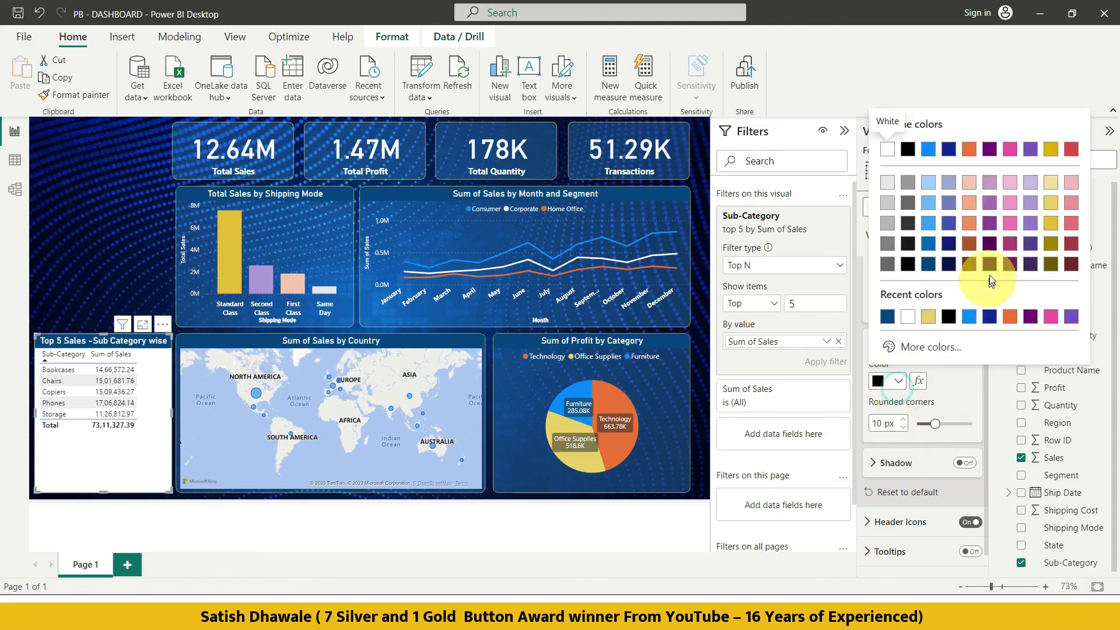
click(1051, 223)
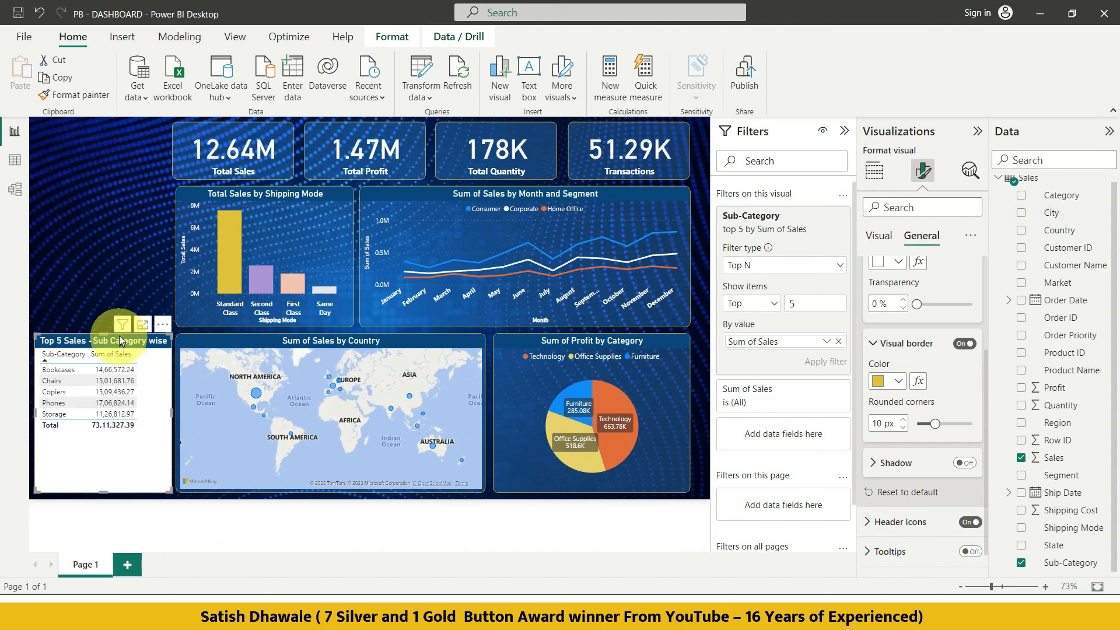
click(109, 320)
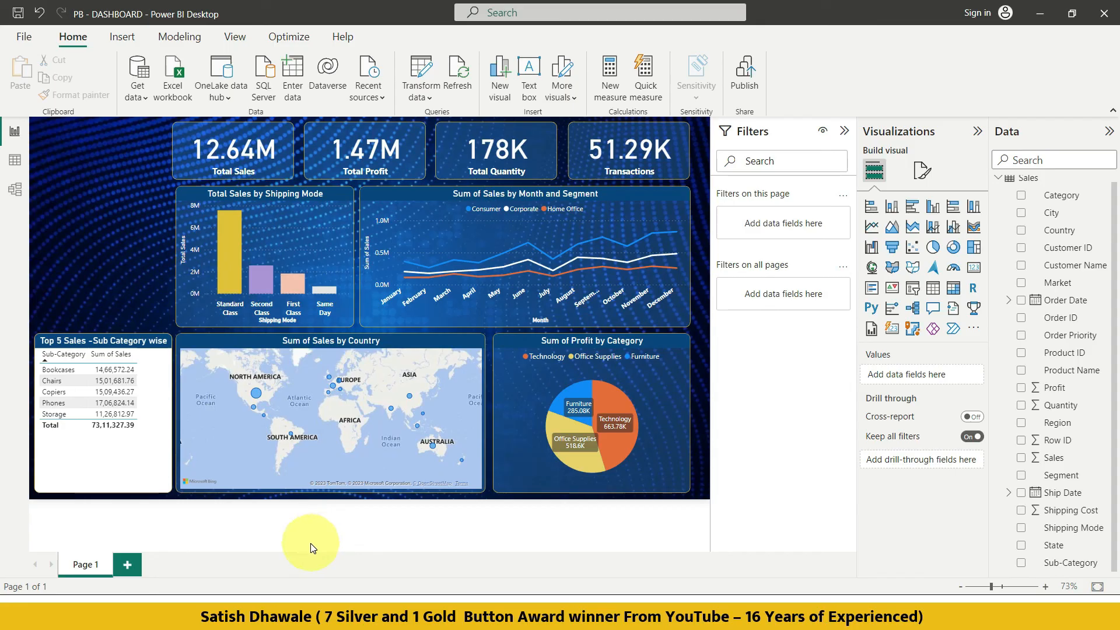
Shorten the sub-category table to fit its rows and move it down to line up with the map's lower edge.
click(105, 465)
drag(100, 493, 104, 444)
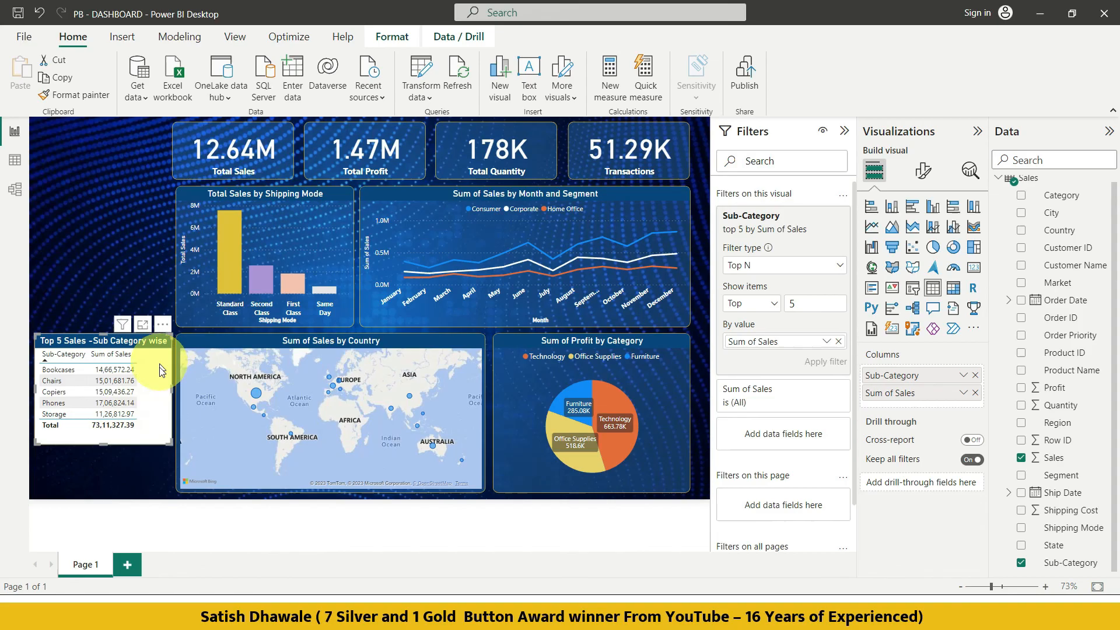
drag(152, 438, 151, 483)
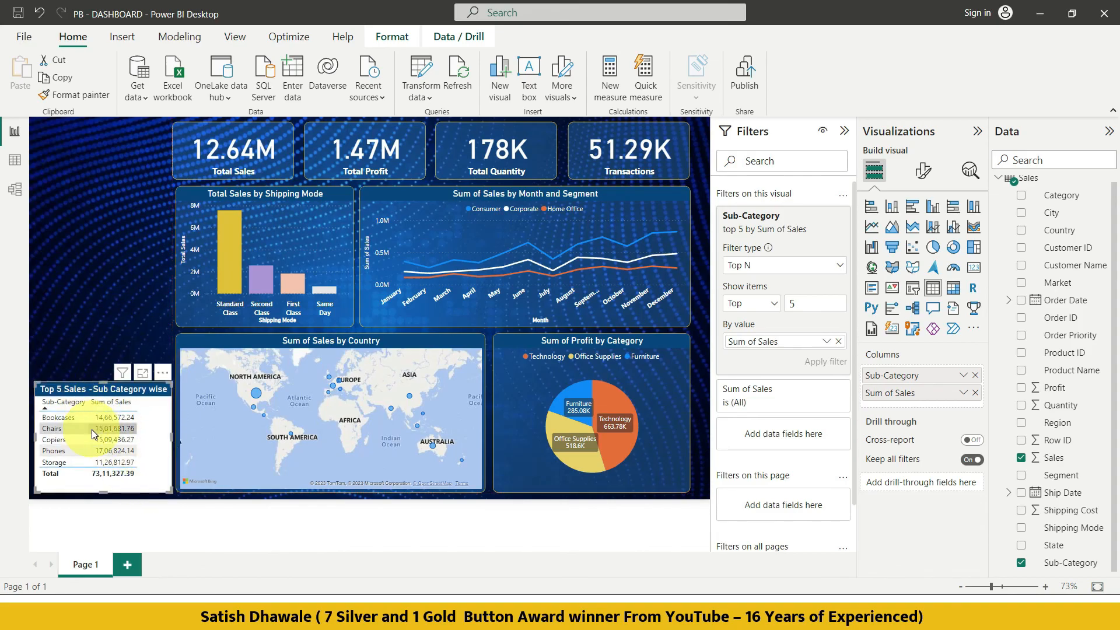
Make the values of the sub-category table bold.
click(922, 172)
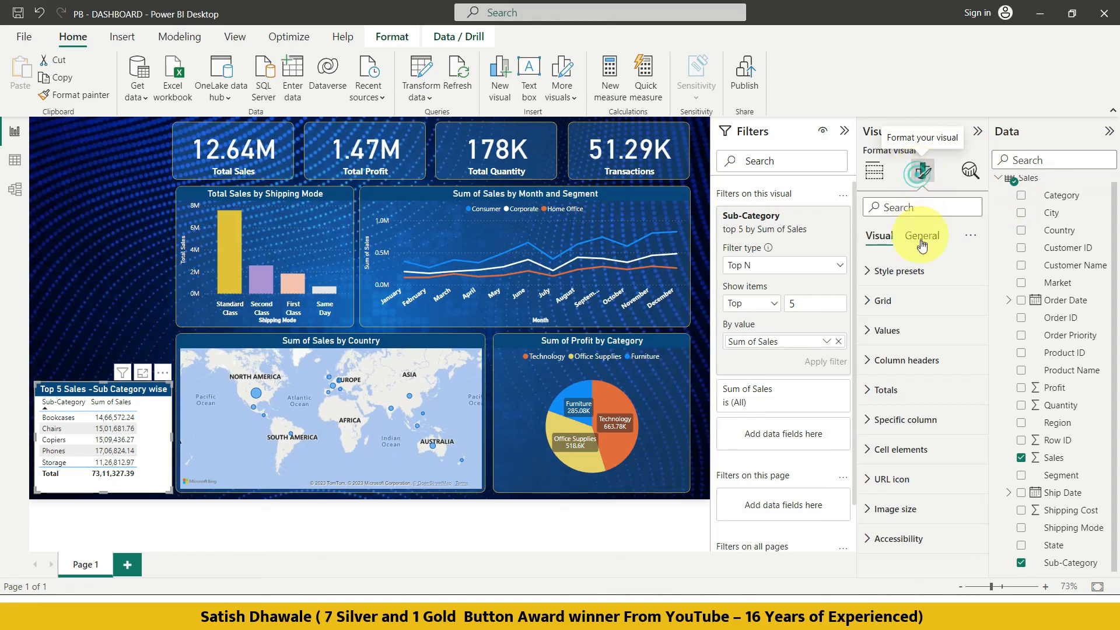
click(869, 330)
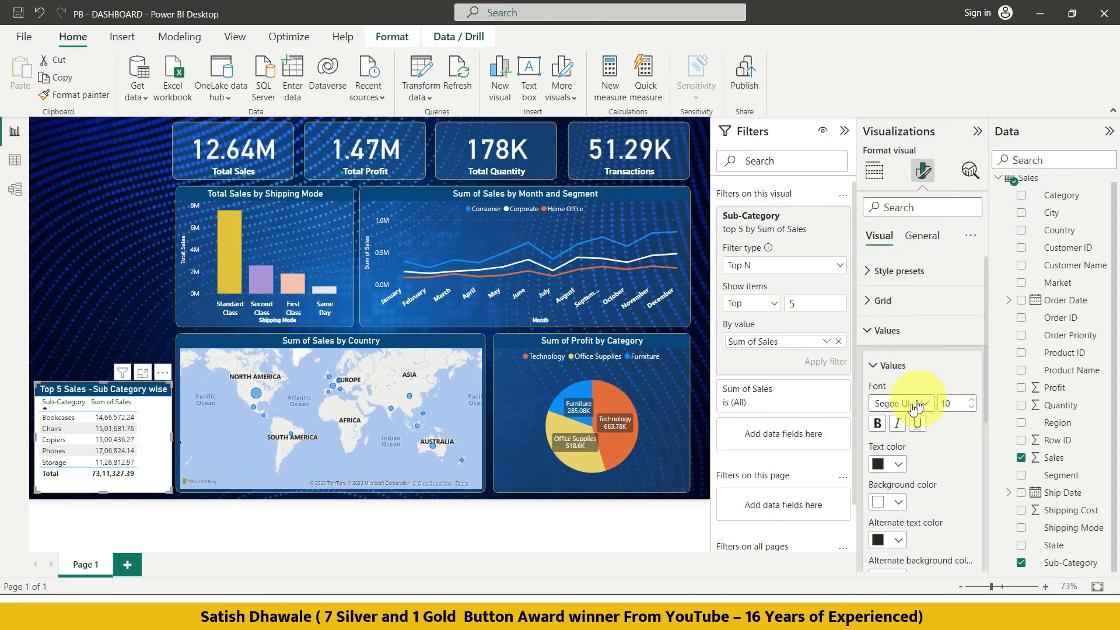
click(879, 426)
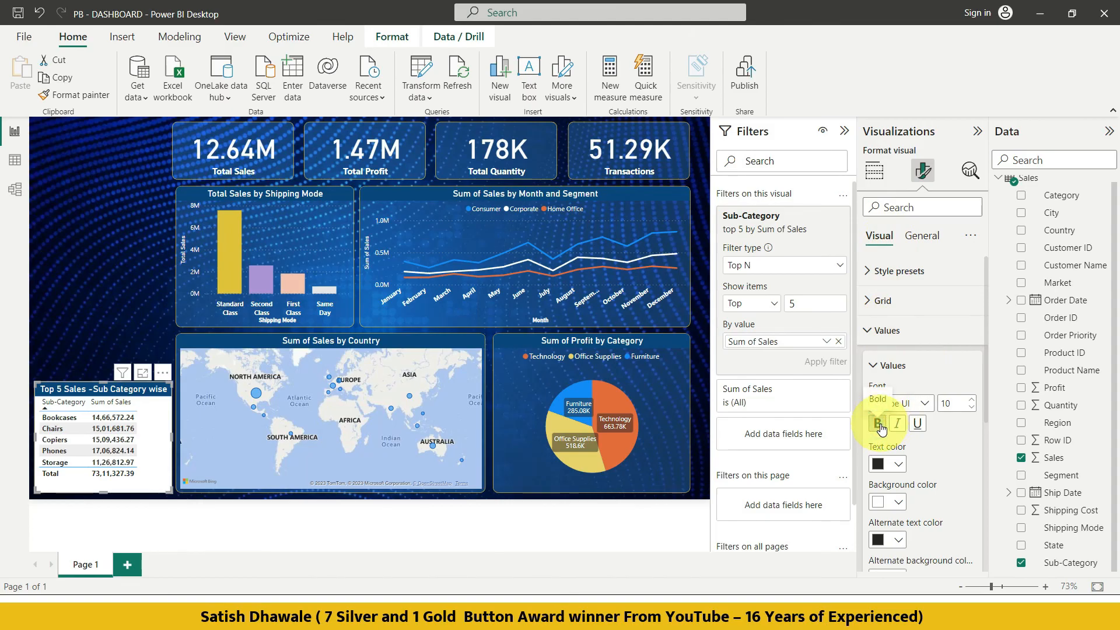
click(881, 367)
Make the column headers of the sub-category table bold and deselect the table.
scroll(893, 380, down, 1)
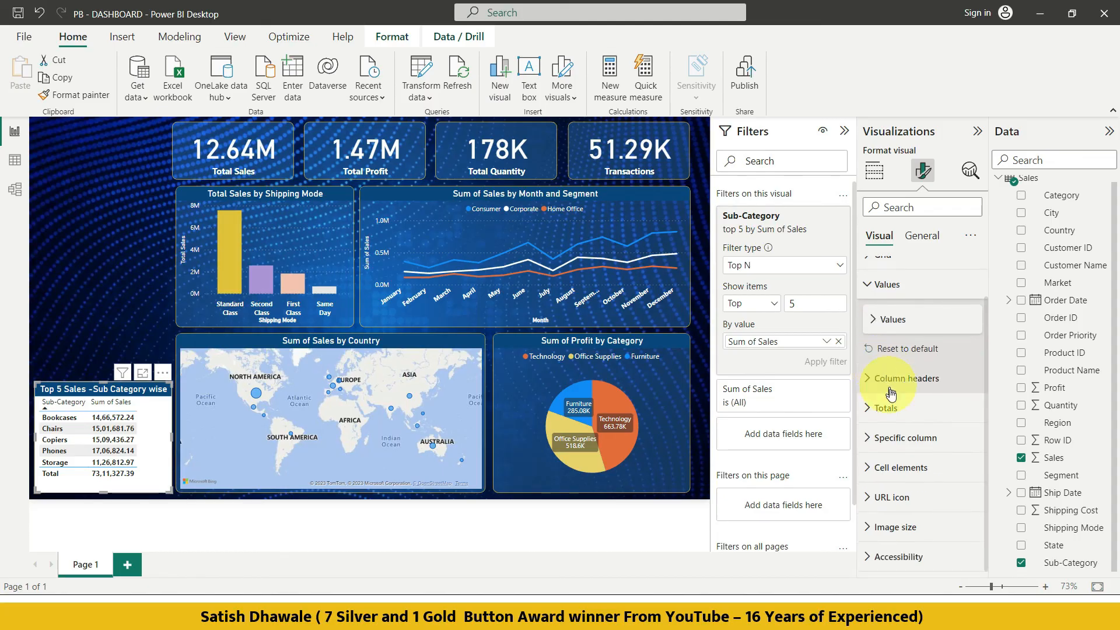
scroll(903, 326, up, 1)
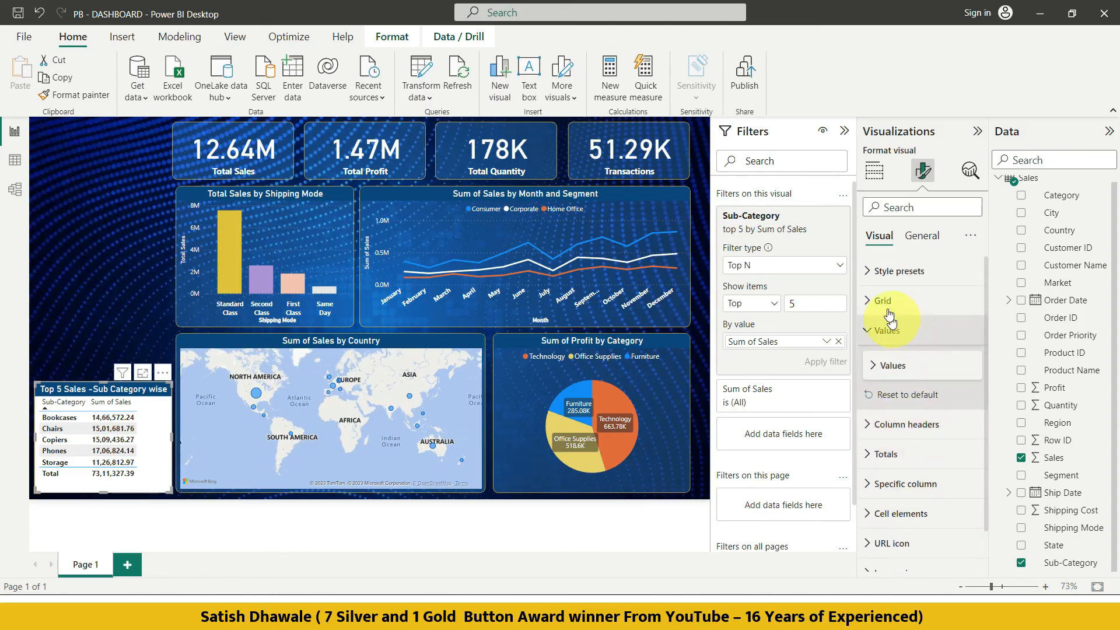
scroll(893, 454, down, 1)
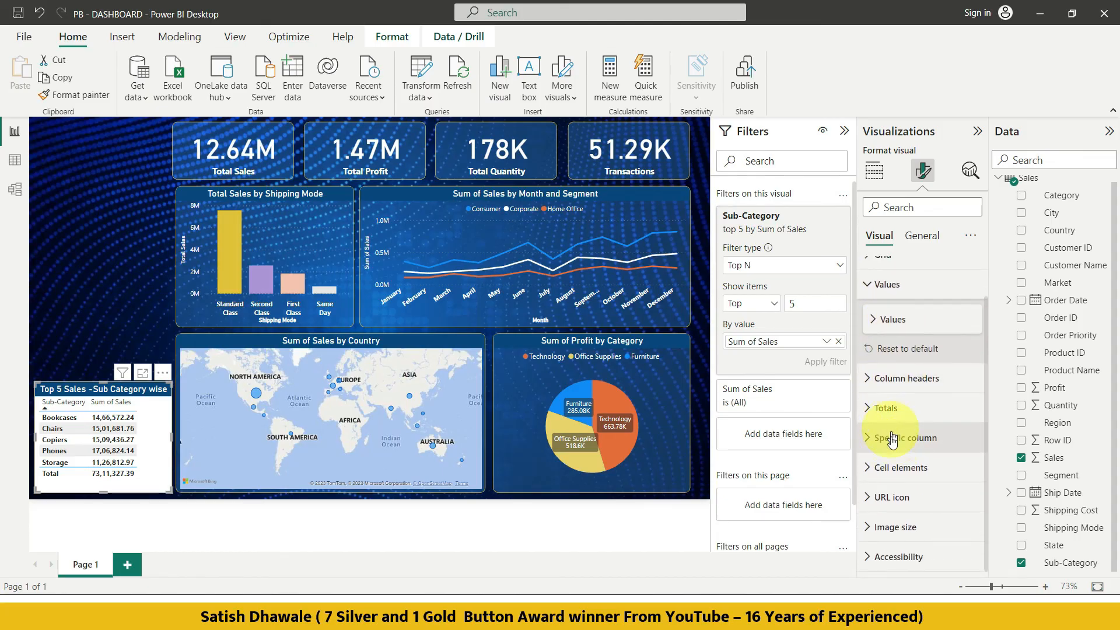
scroll(886, 420, up, 1)
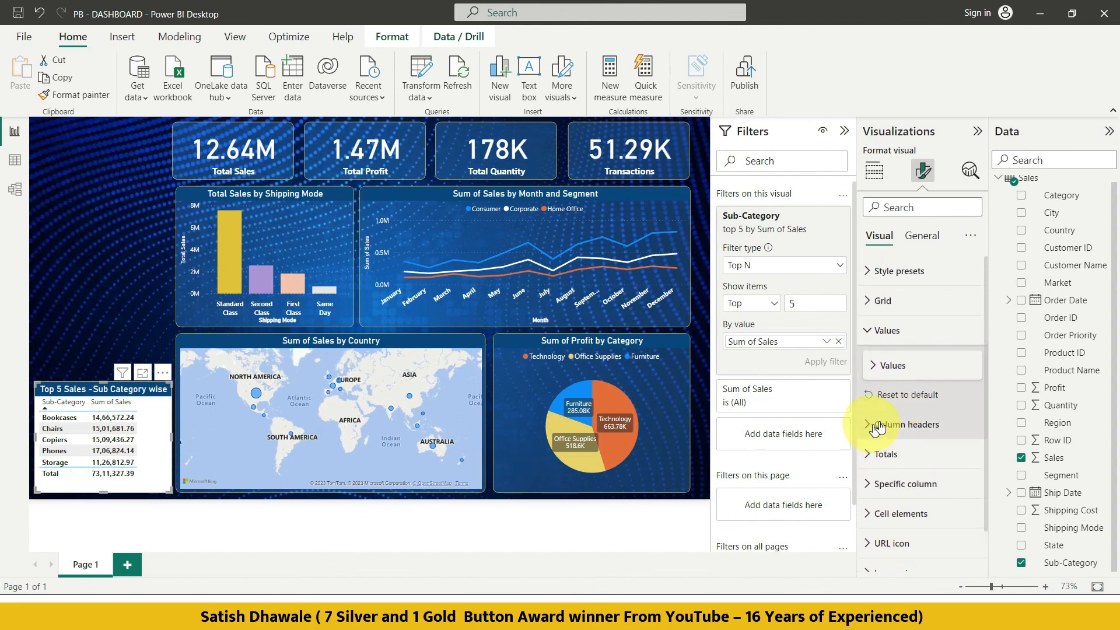
click(878, 426)
click(878, 375)
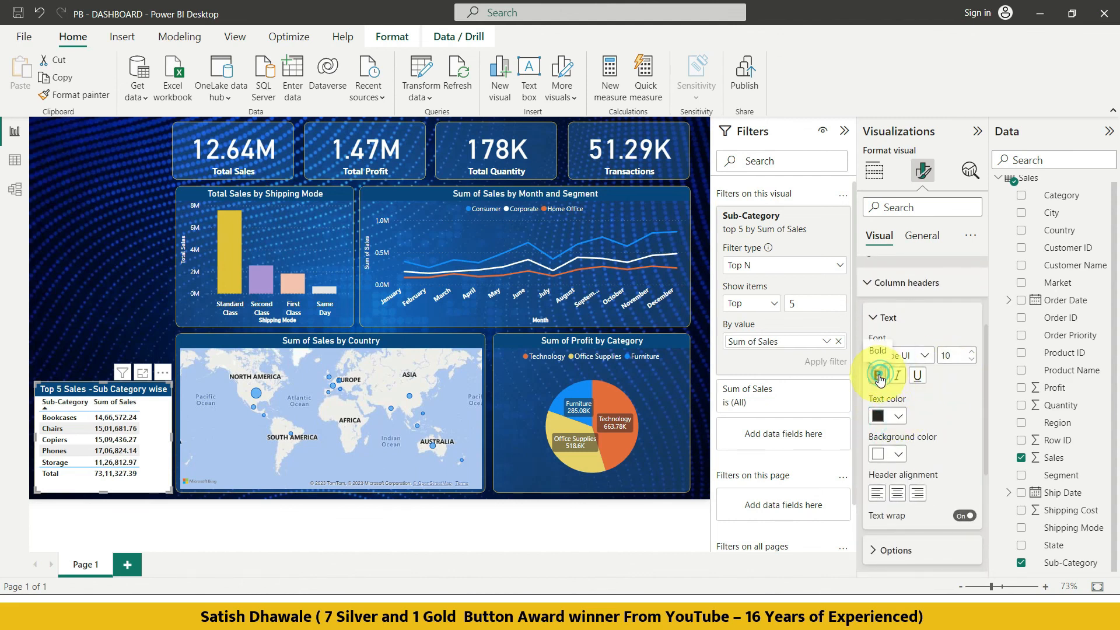
mouse_move(168, 489)
mouse_down()
mouse_move(158, 487)
mouse_move(170, 487)
mouse_up()
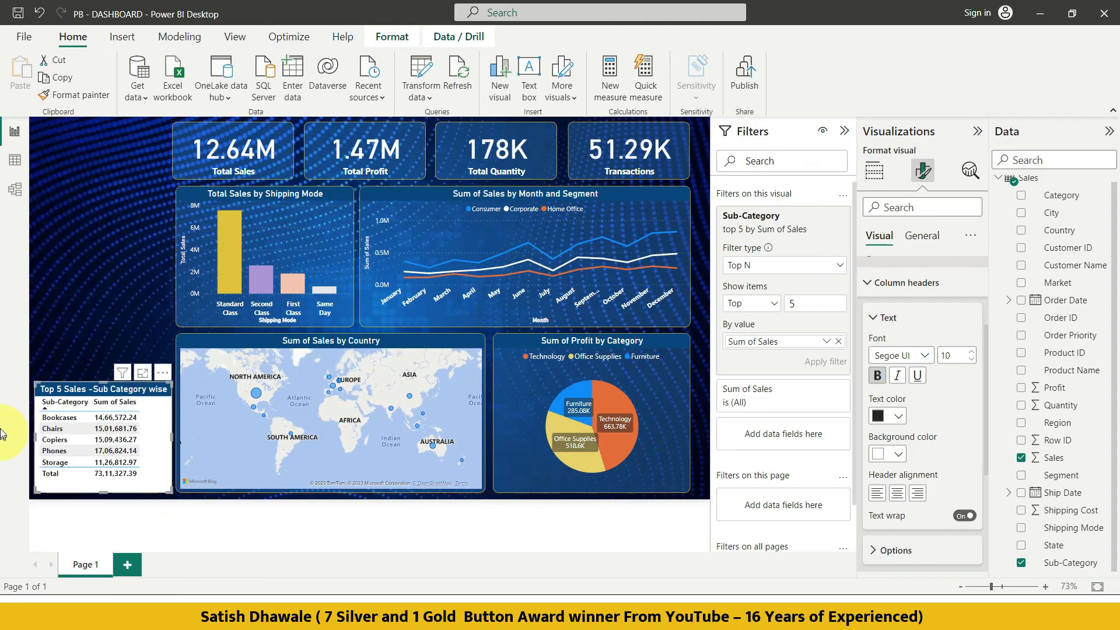
click(72, 306)
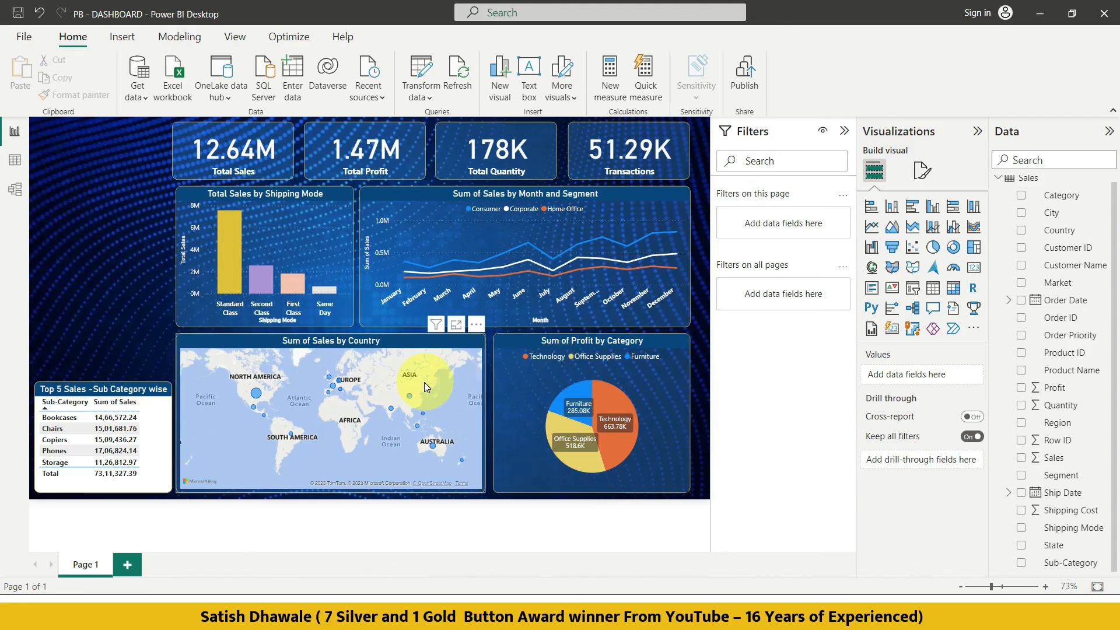
click(137, 292)
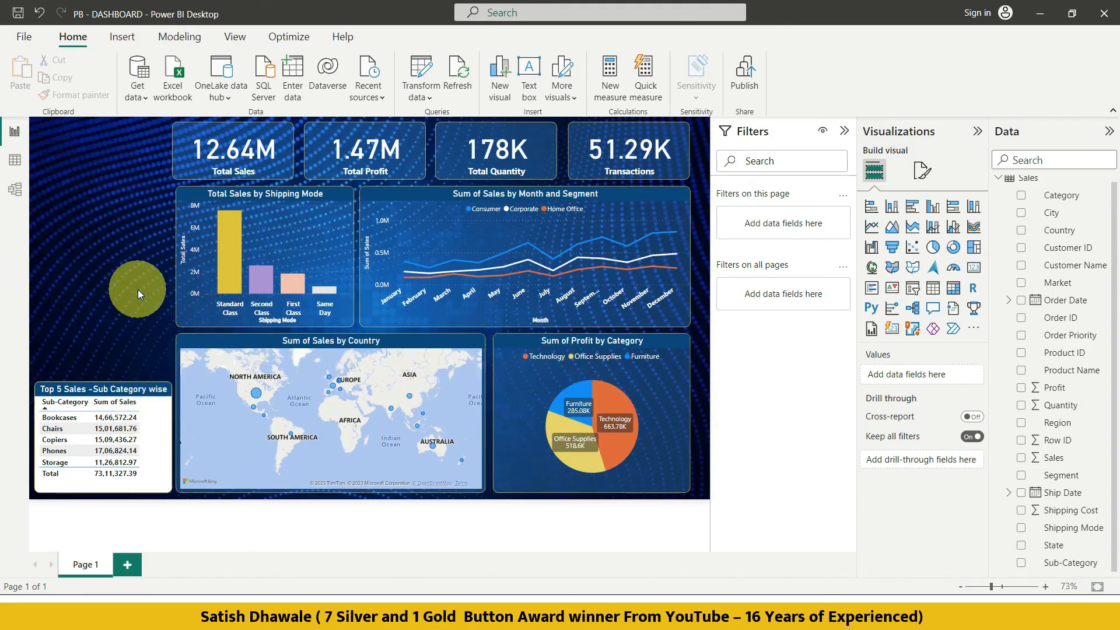